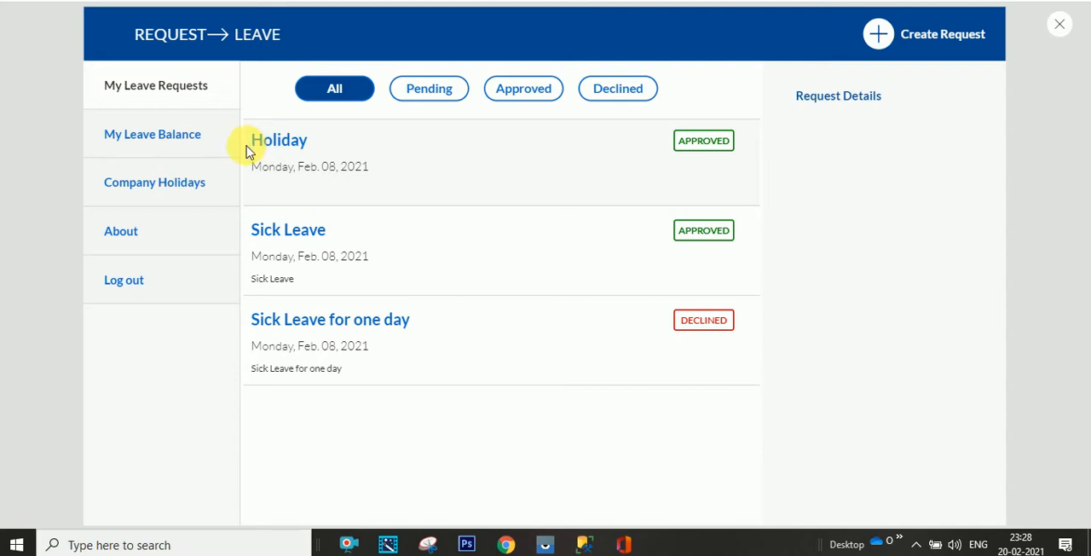
- Review the finished leave app's pages for leave requests, leave balance, company holidays and general information
click(219, 152)
click(214, 198)
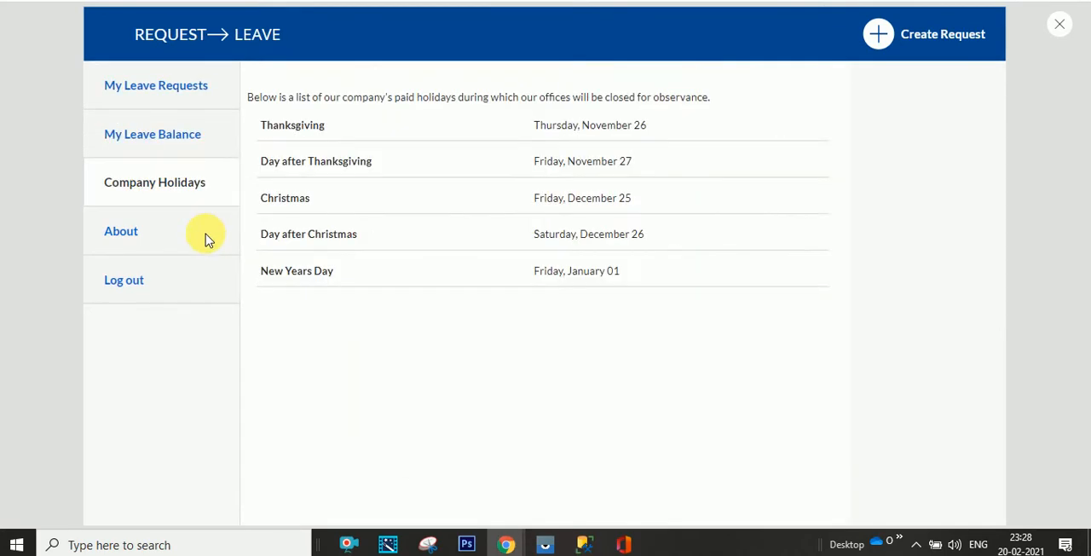
click(204, 213)
click(213, 183)
click(216, 138)
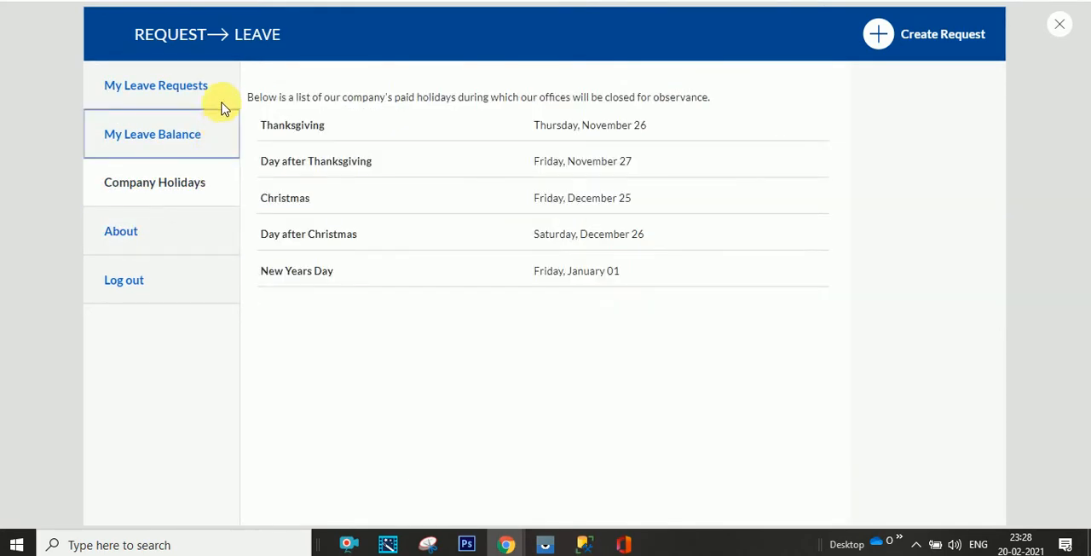
click(220, 93)
click(216, 139)
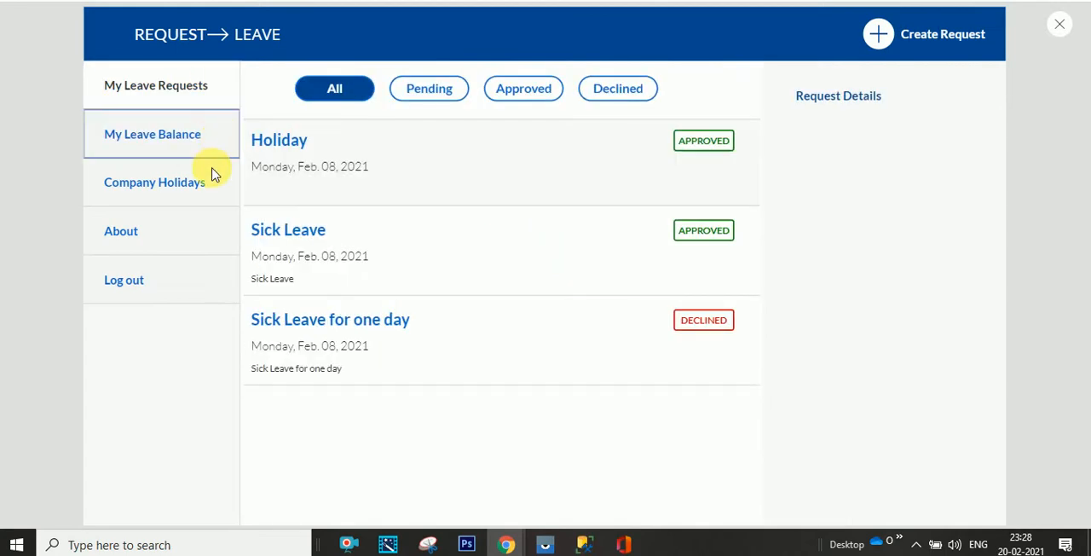
click(217, 189)
click(206, 230)
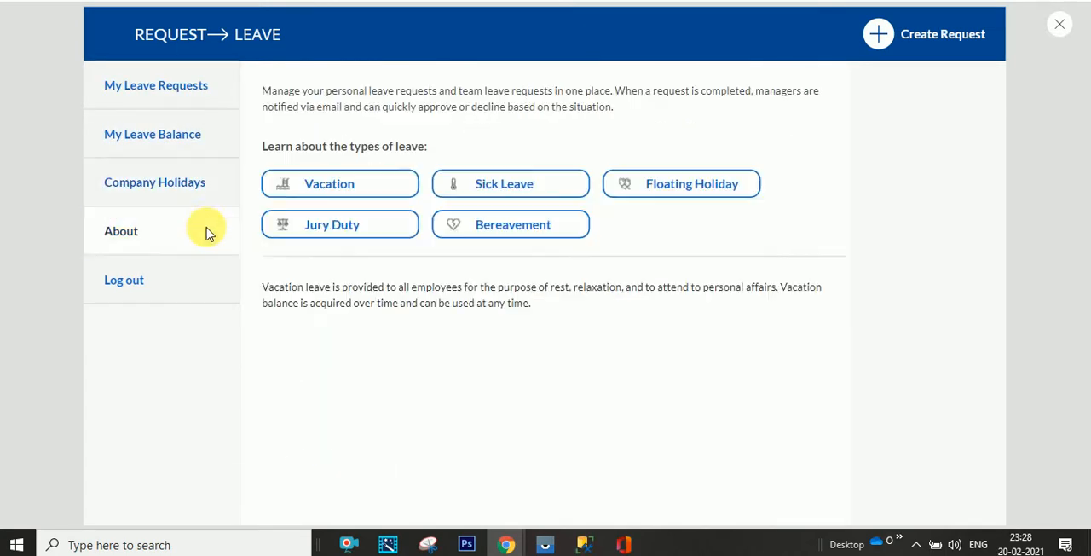
click(214, 189)
click(221, 139)
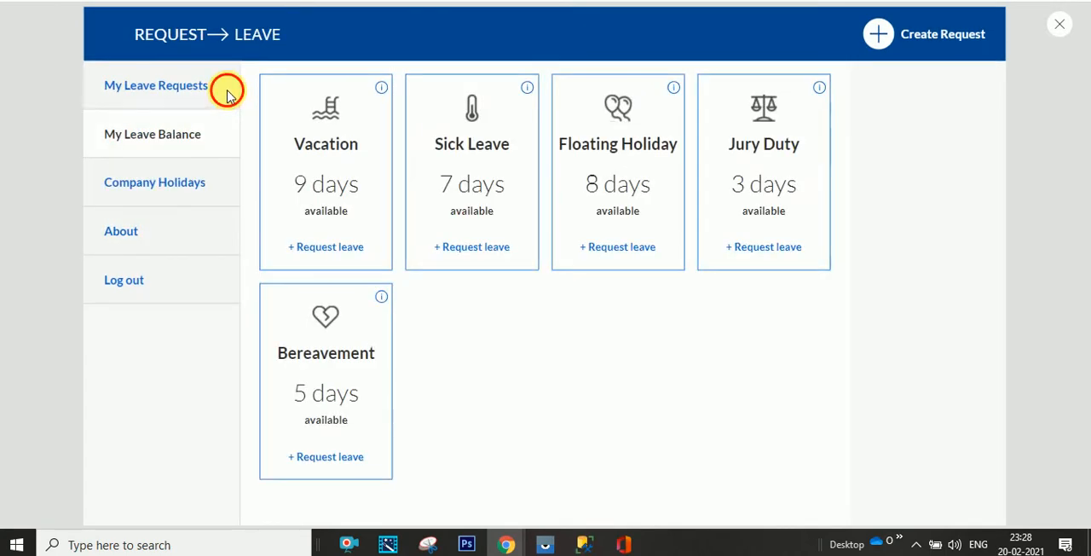
click(225, 93)
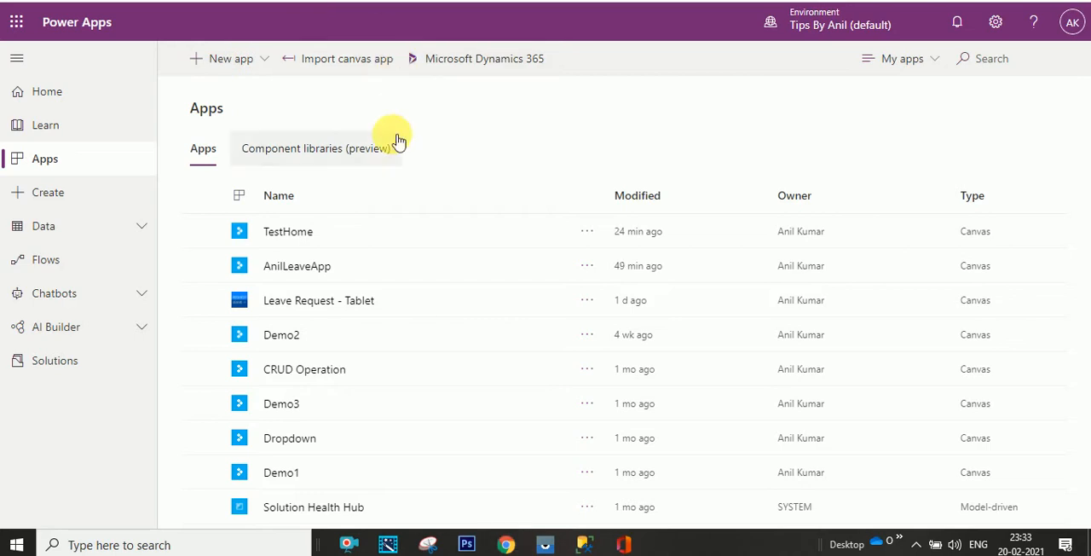
- Create a new blank canvas app with the tablet layout
click(261, 60)
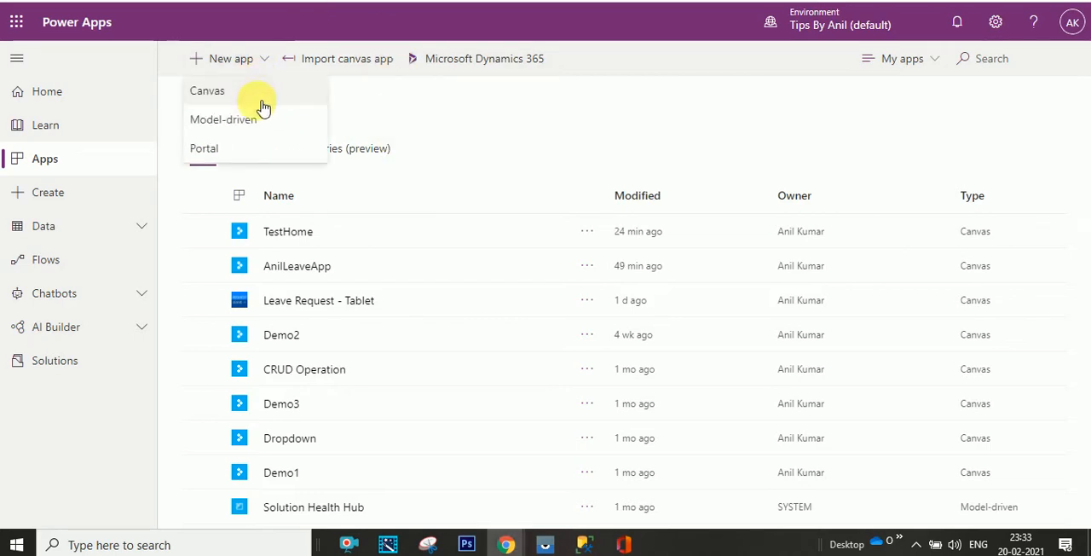
click(255, 96)
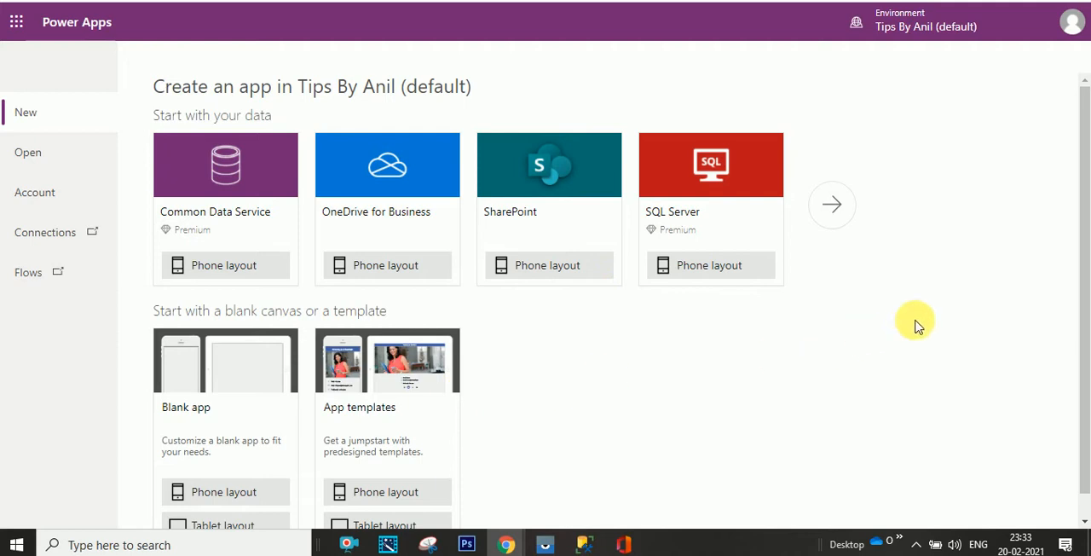
scroll(1082, 224, down, 1)
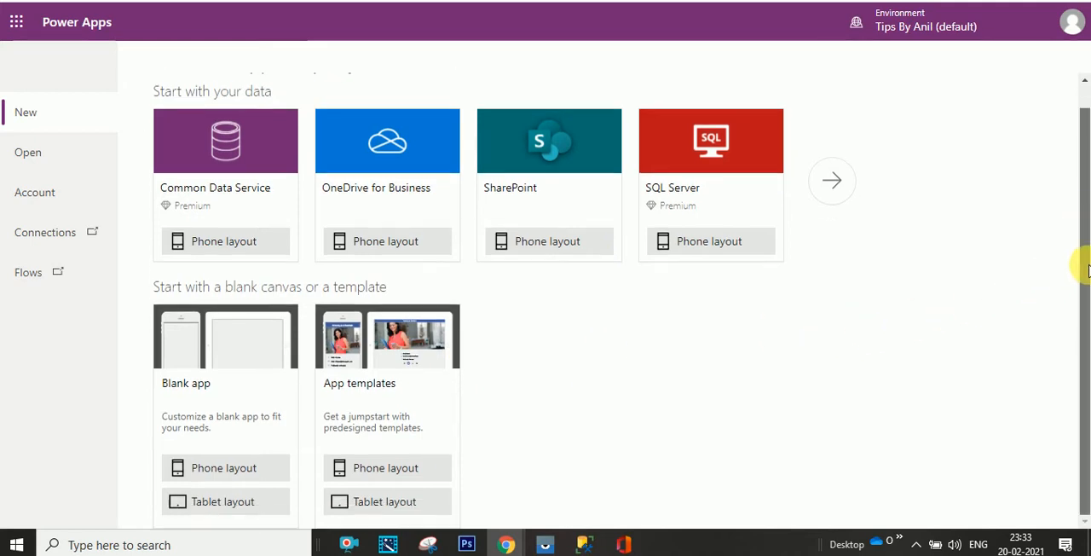
click(219, 504)
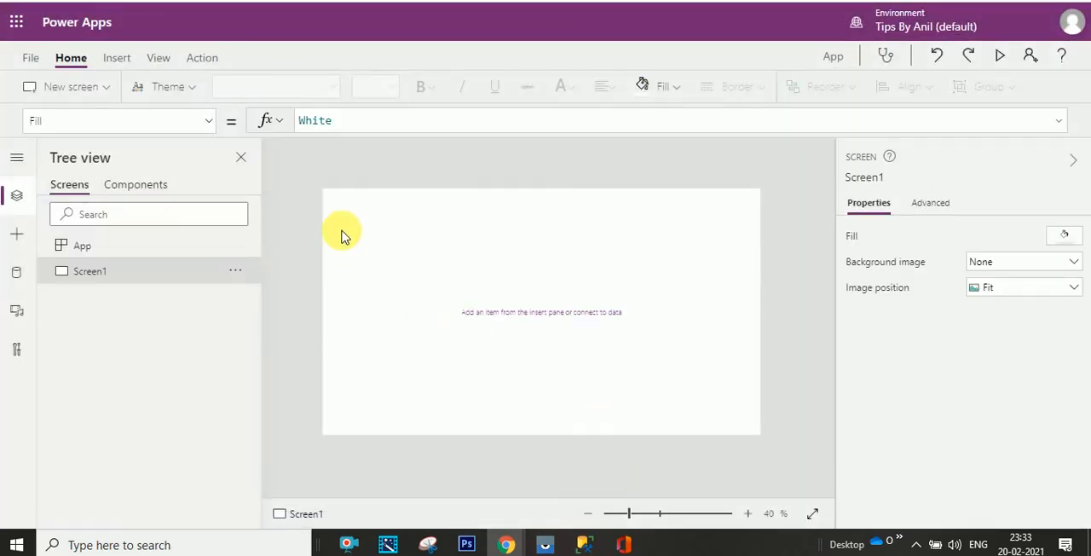
- Create a new component and rename it Header
click(155, 187)
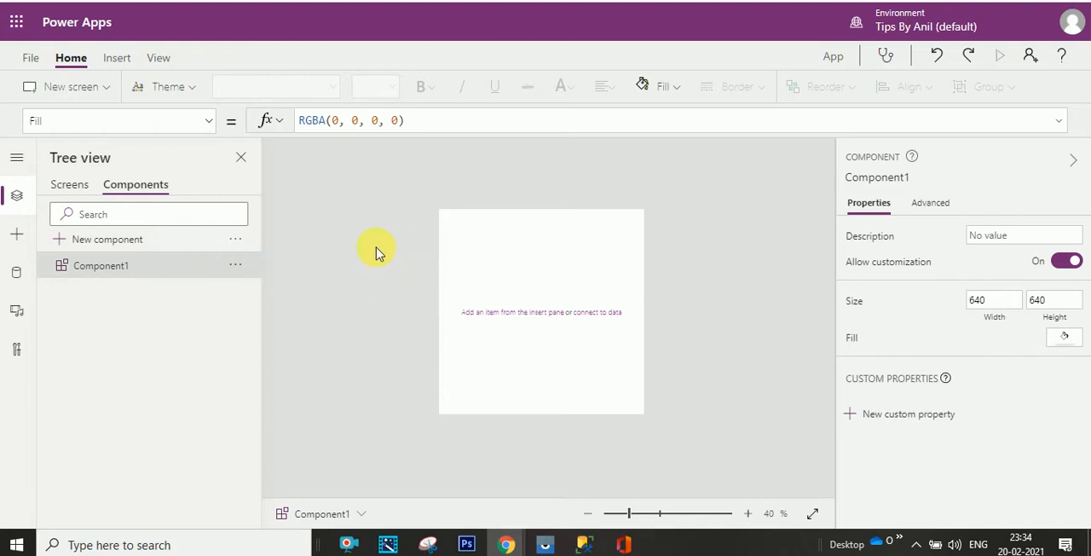
click(246, 265)
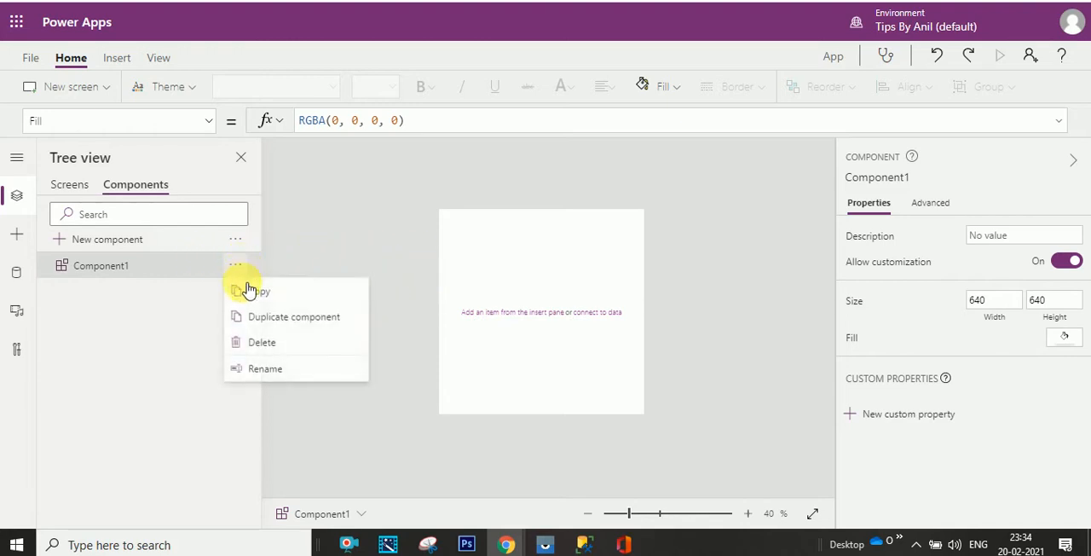
click(275, 368)
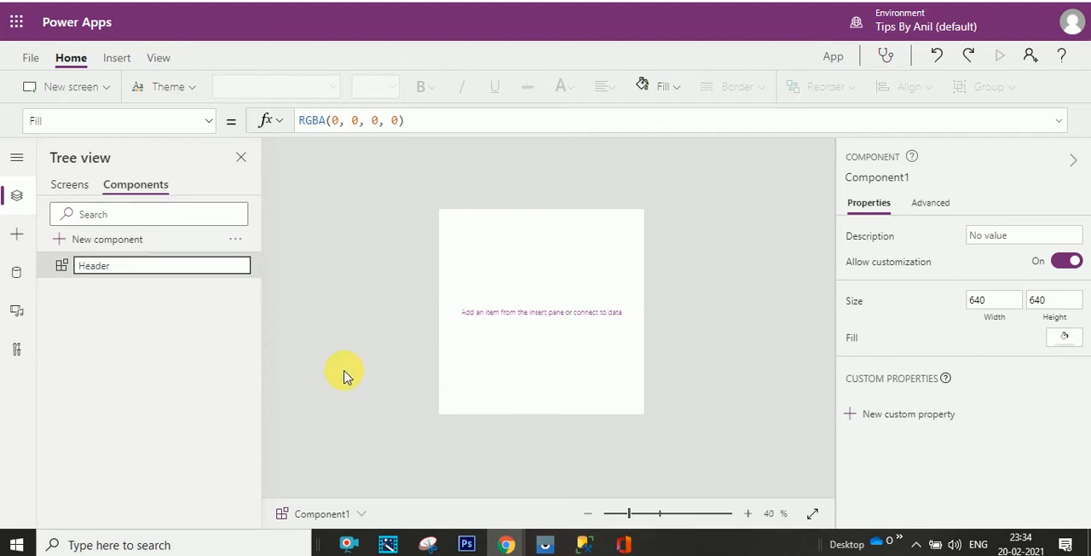
click(333, 372)
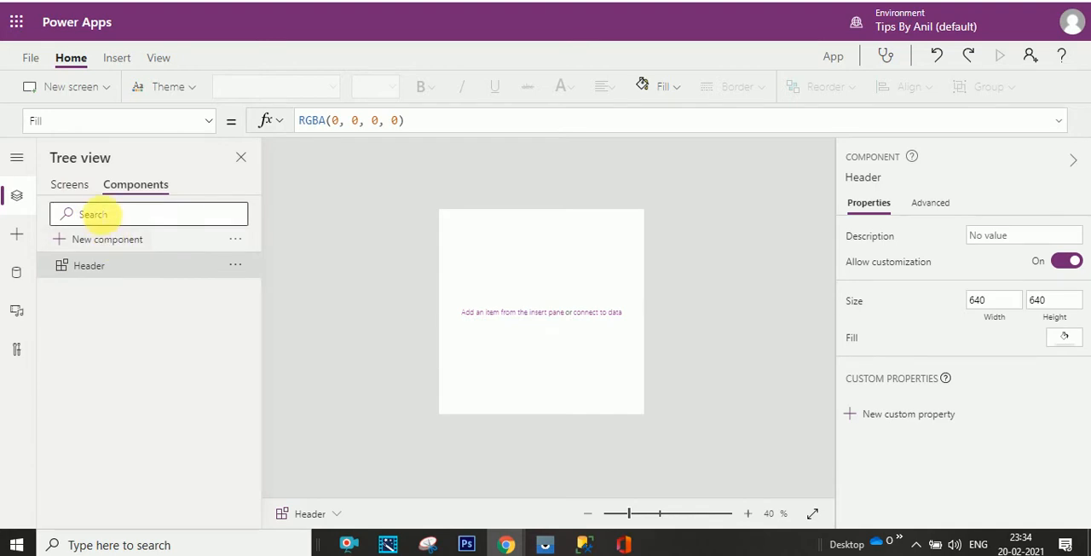
- Copy Screen1's Height formula to the Header component and divide it by 7, giving Max(App.Height, App.MinScreenHeight)/7
click(75, 185)
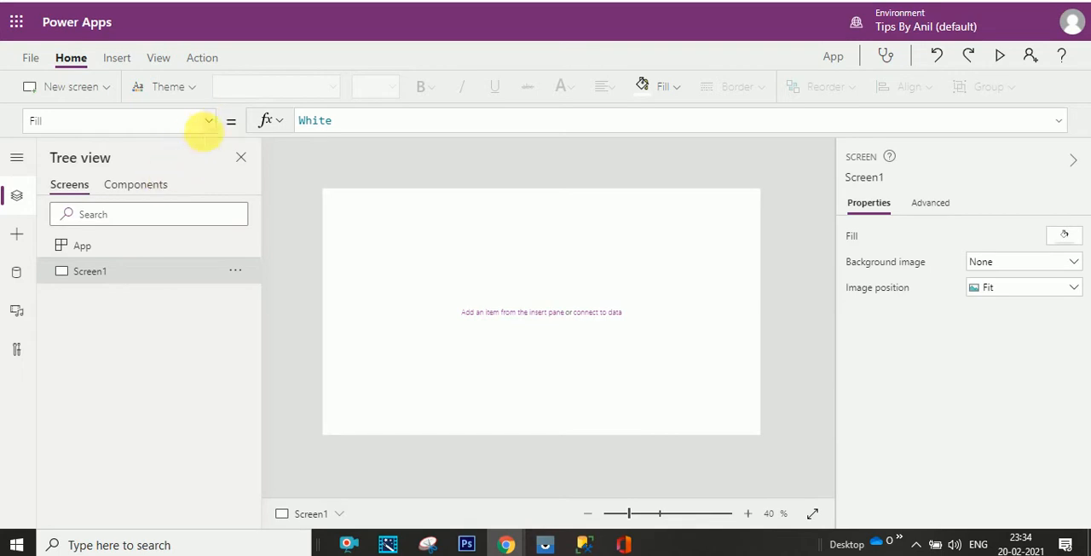
click(211, 124)
click(114, 230)
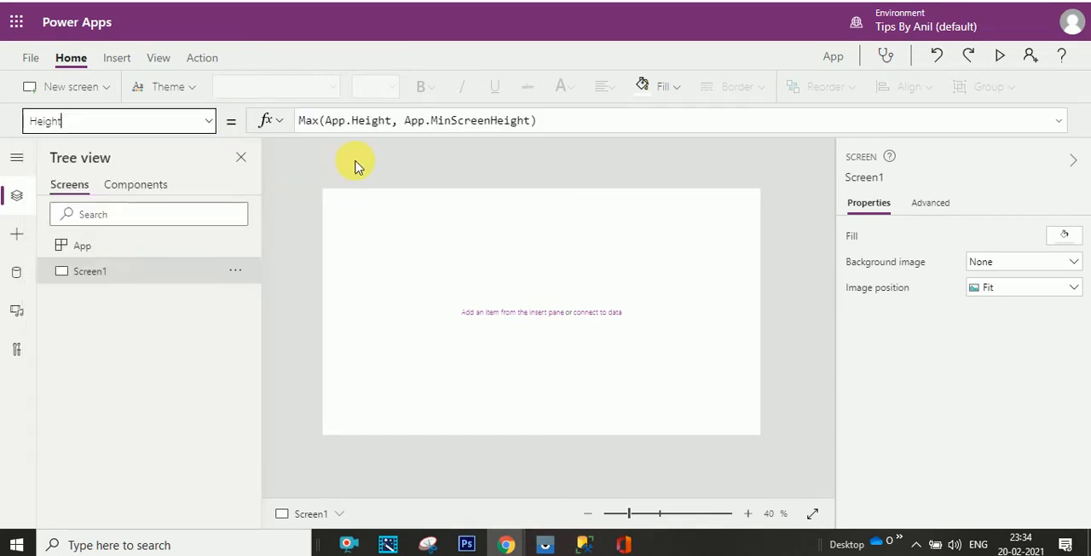
click(402, 126)
key(ctrl+a)
key(ctrl+c)
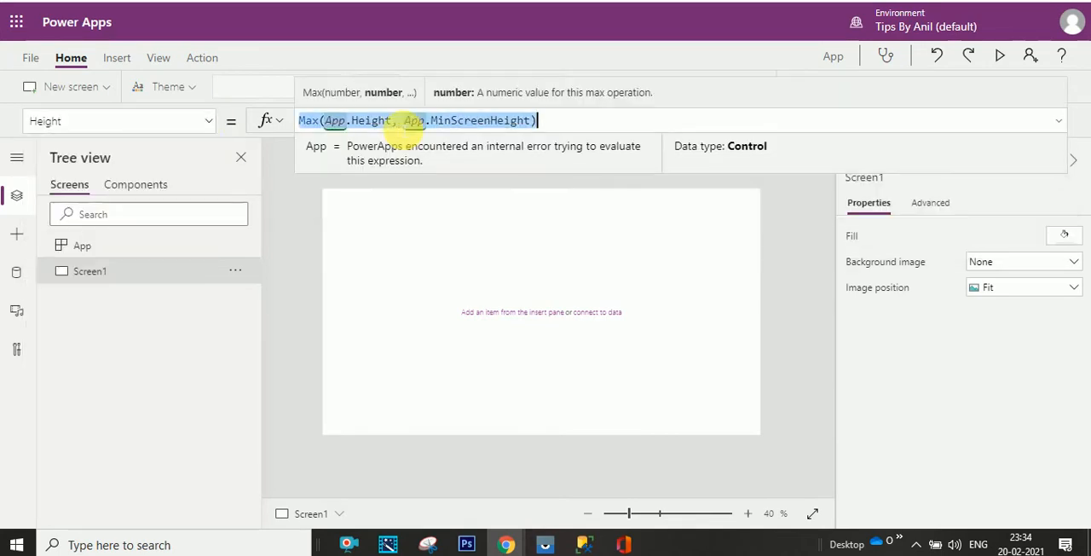
click(136, 186)
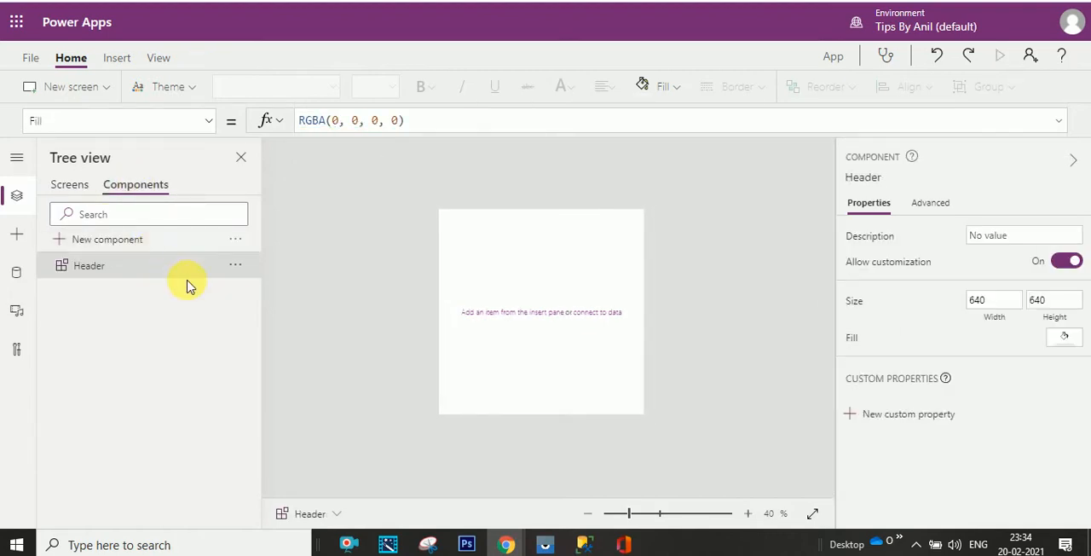
drag(407, 123, 219, 127)
click(209, 120)
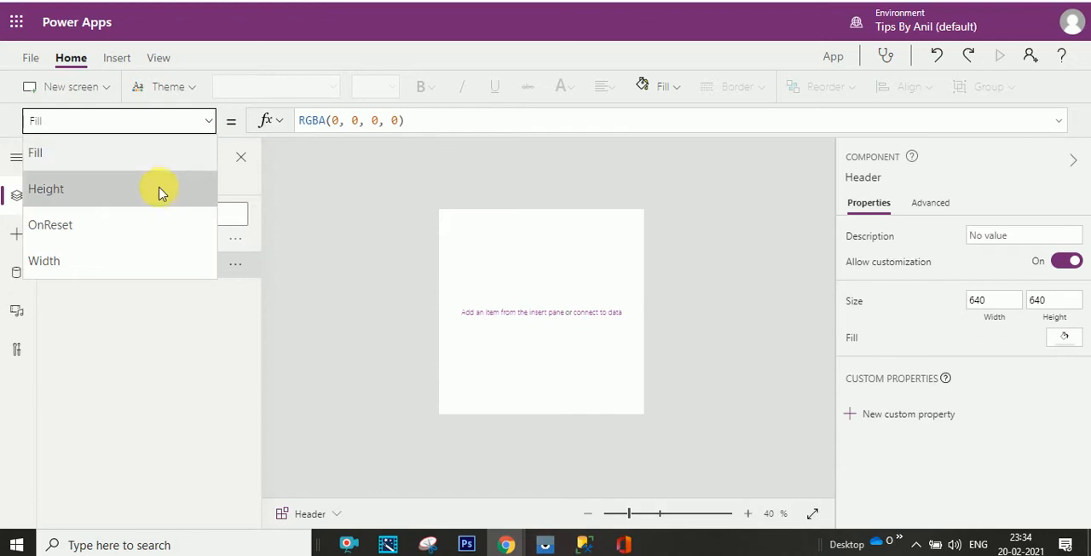
click(159, 189)
key(ctrl+a)
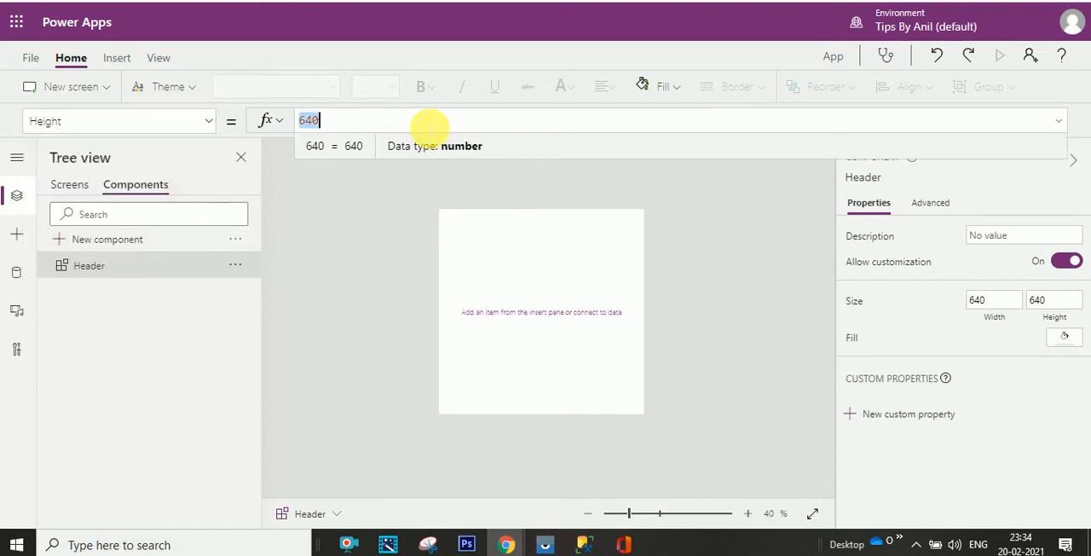
key(ctrl+v)
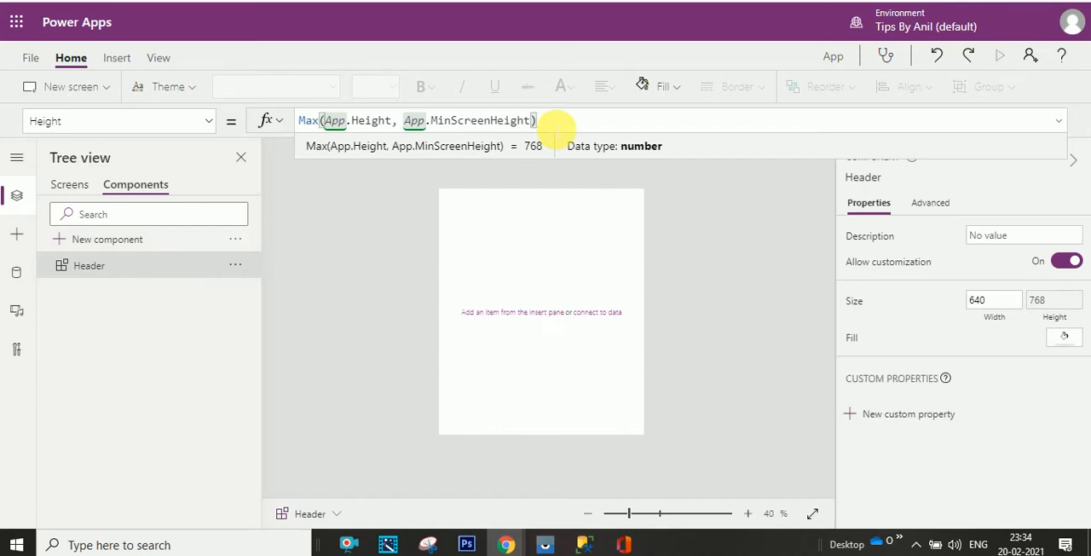
text(/7)
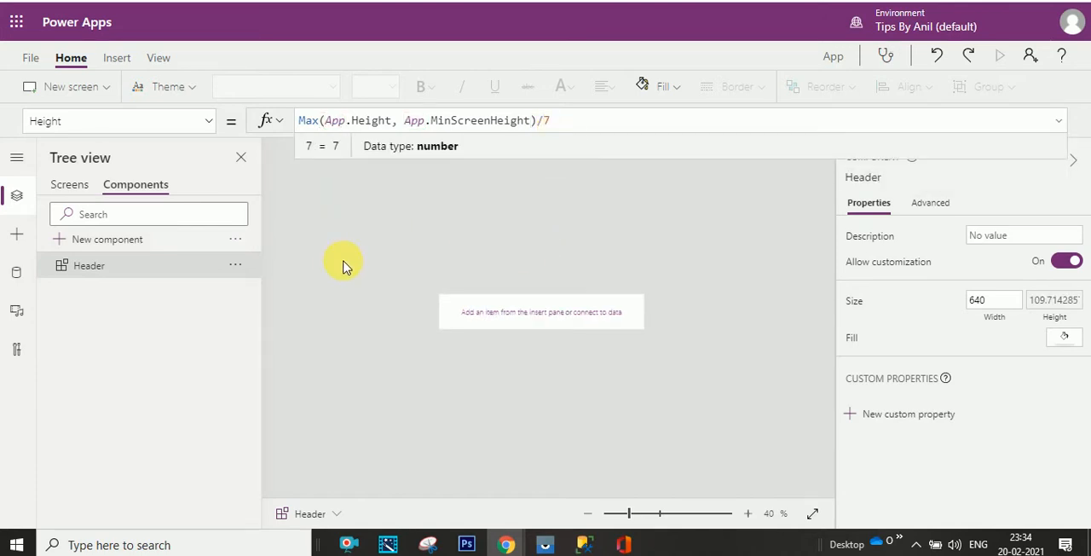
- Copy Screen1's Width formula, Max(App.Width, App.MinScreenWidth), to the Header component's Width property
click(73, 185)
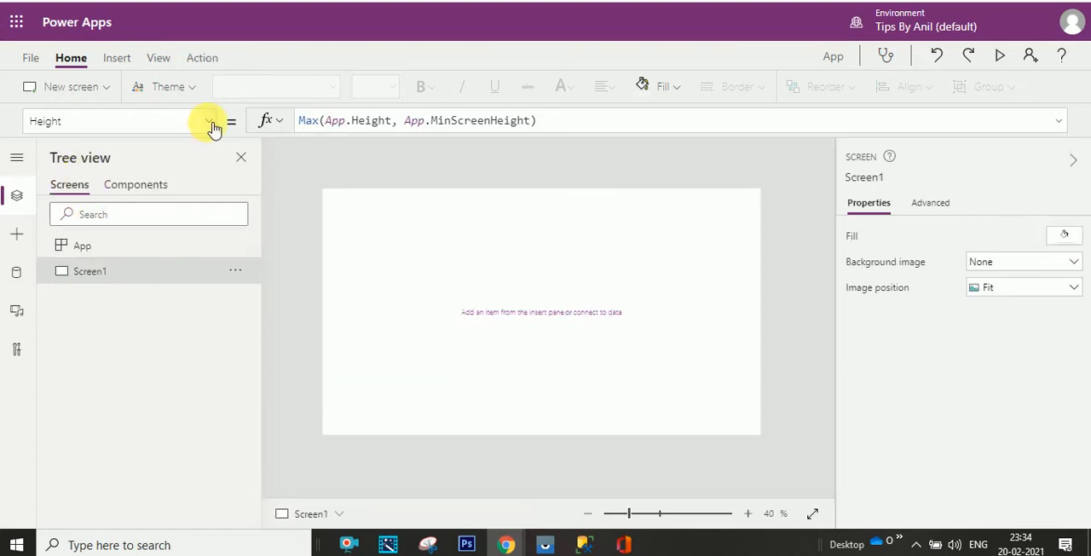
click(210, 124)
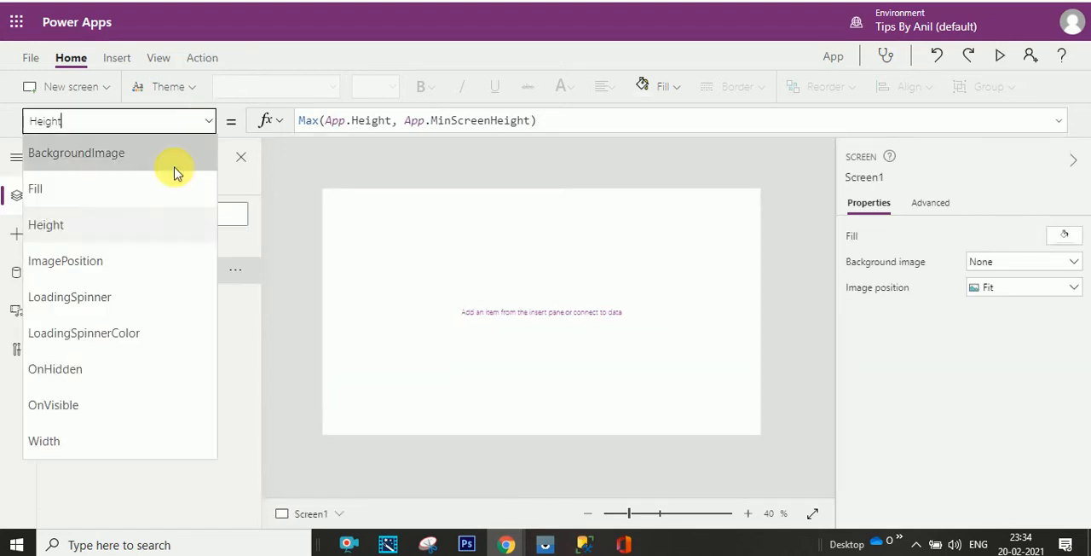
click(109, 439)
triple_click(369, 121)
key(ctrl+c)
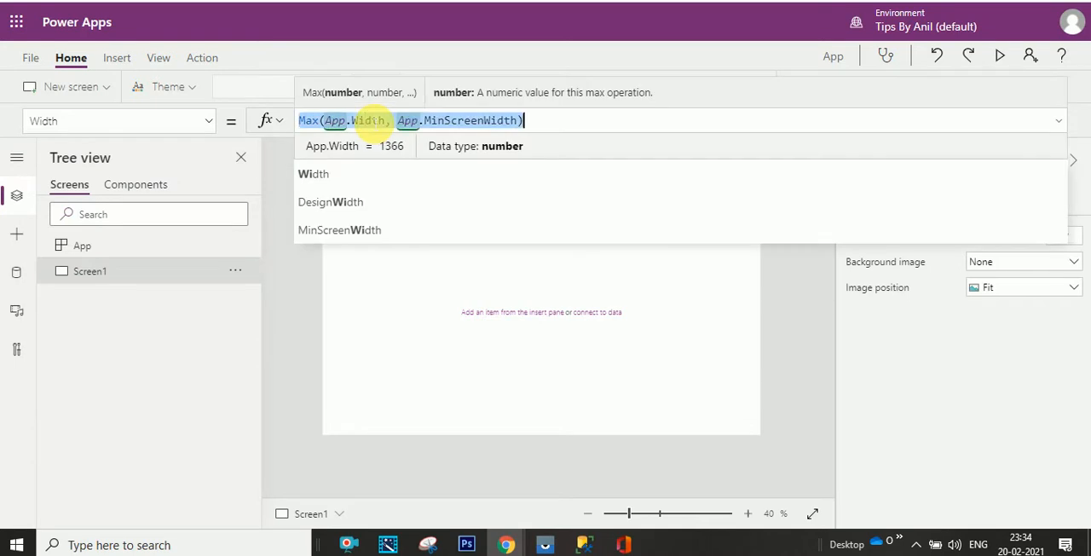
click(139, 185)
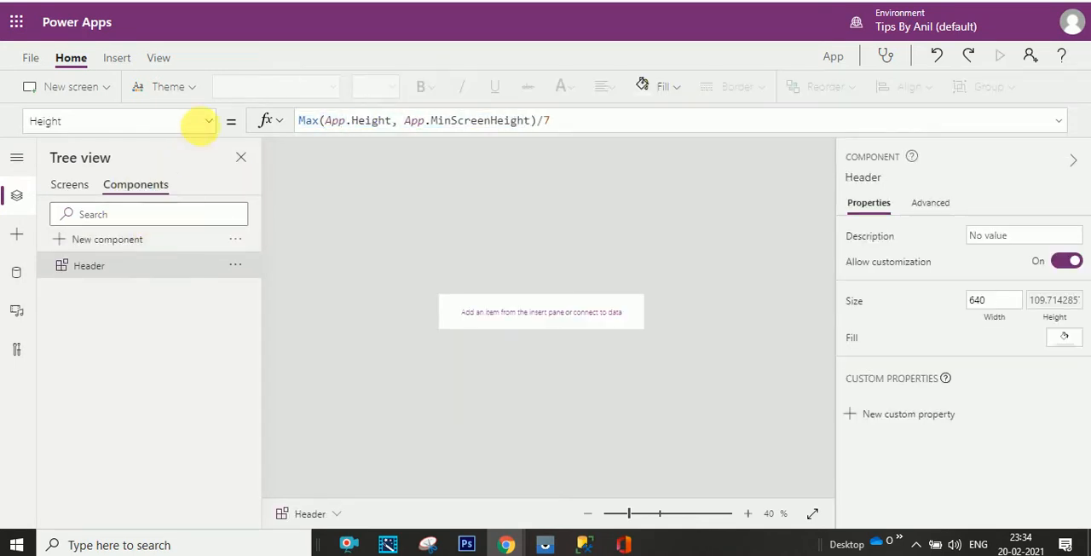
click(209, 121)
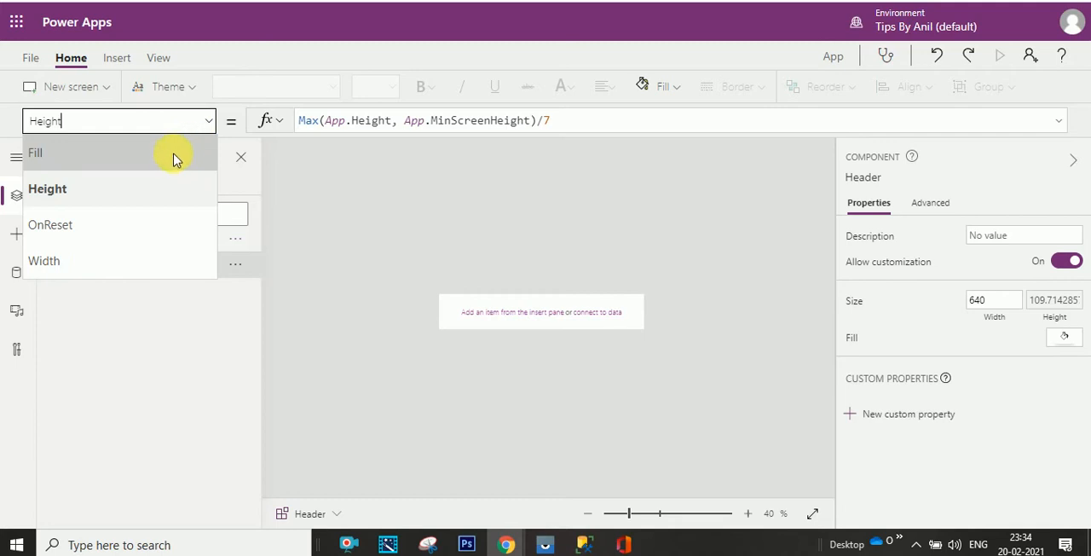
click(136, 261)
key(ctrl+a)
key(ctrl+v)
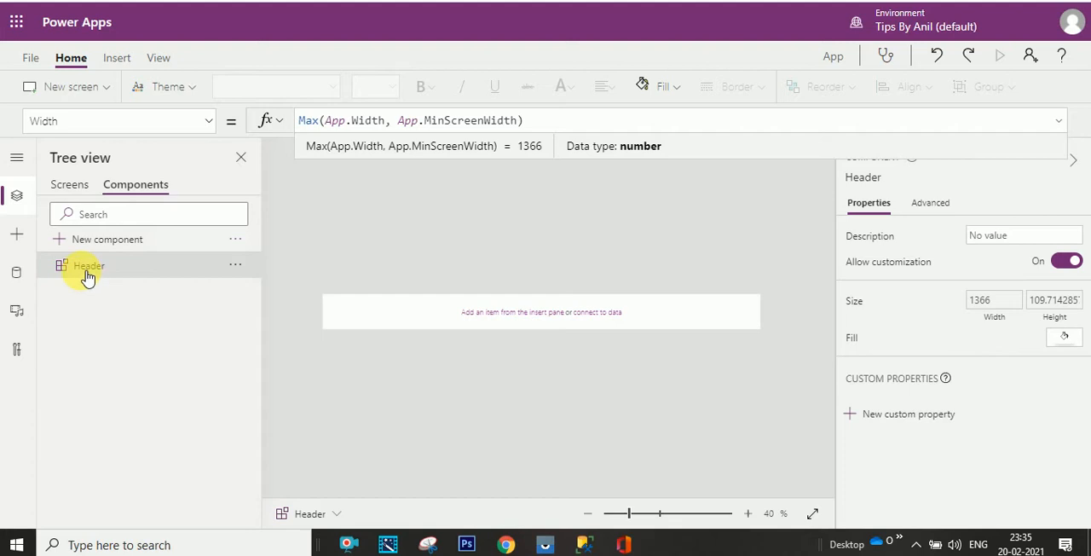
- Search the insertable controls for "contain" and add a plain Container to the Header component
click(16, 234)
click(146, 195)
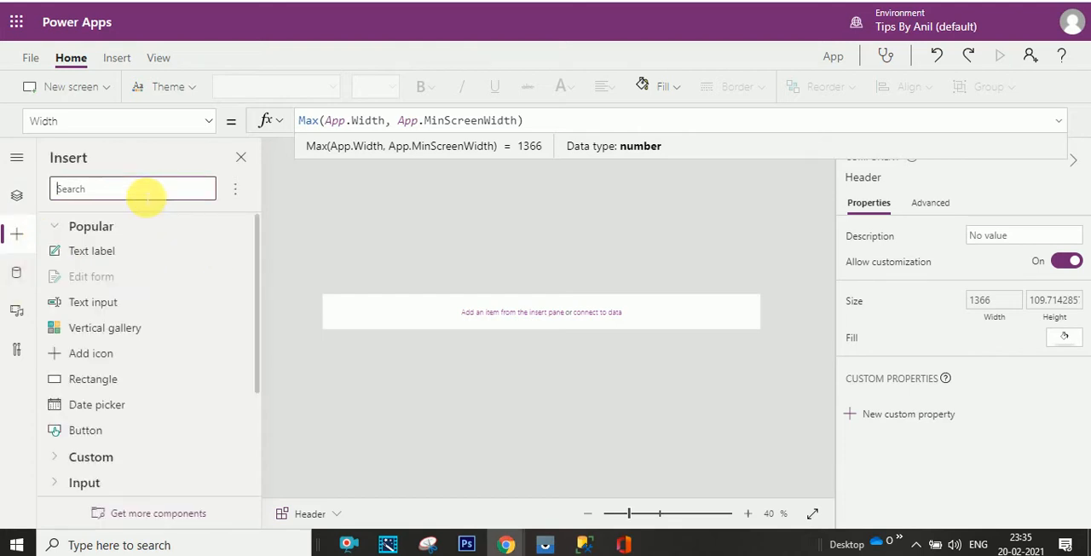
text(contain)
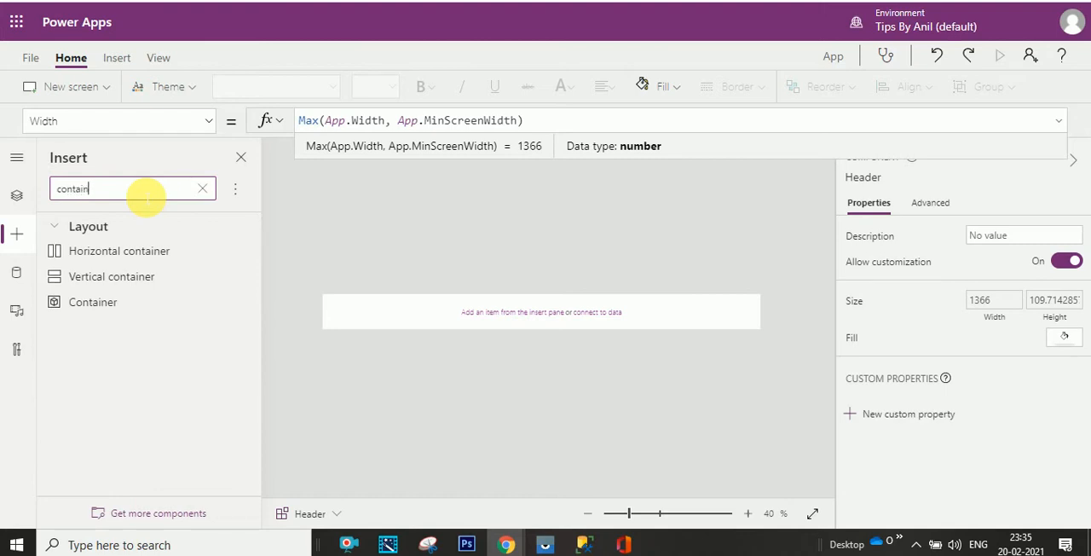
click(124, 304)
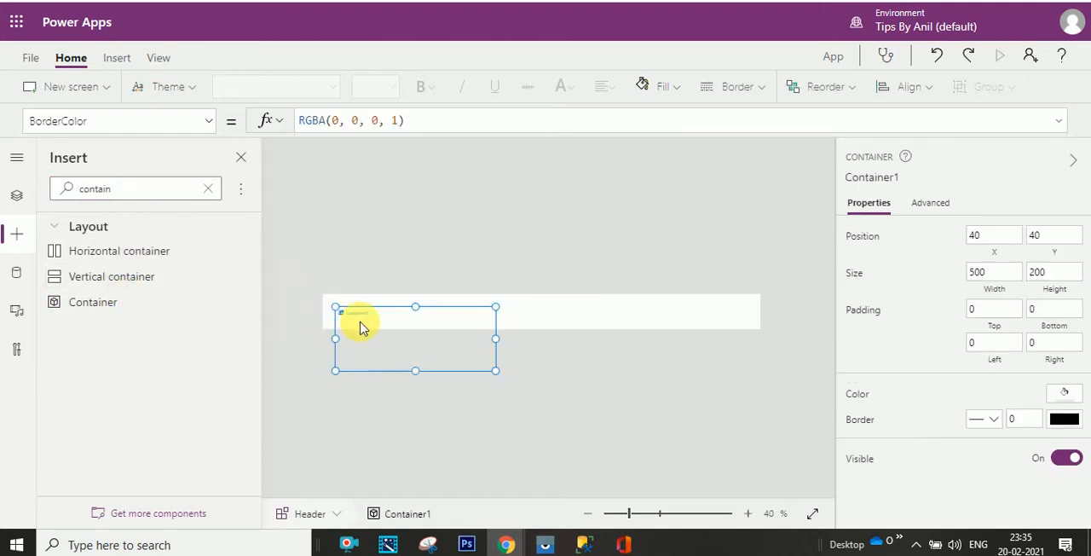
- Set Container1's Height property to Header.Height so it follows the Header component
click(16, 234)
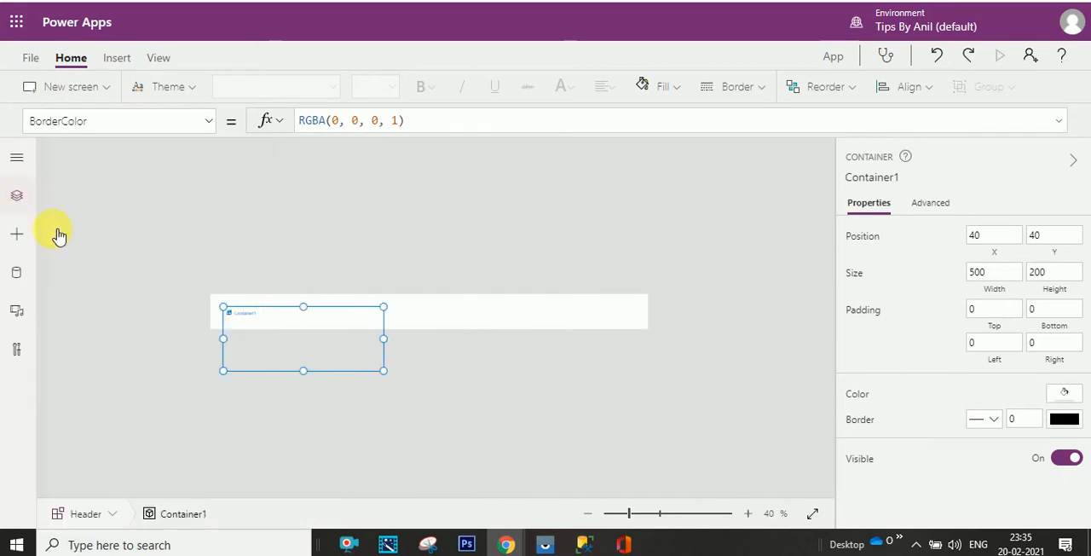
click(18, 159)
click(19, 198)
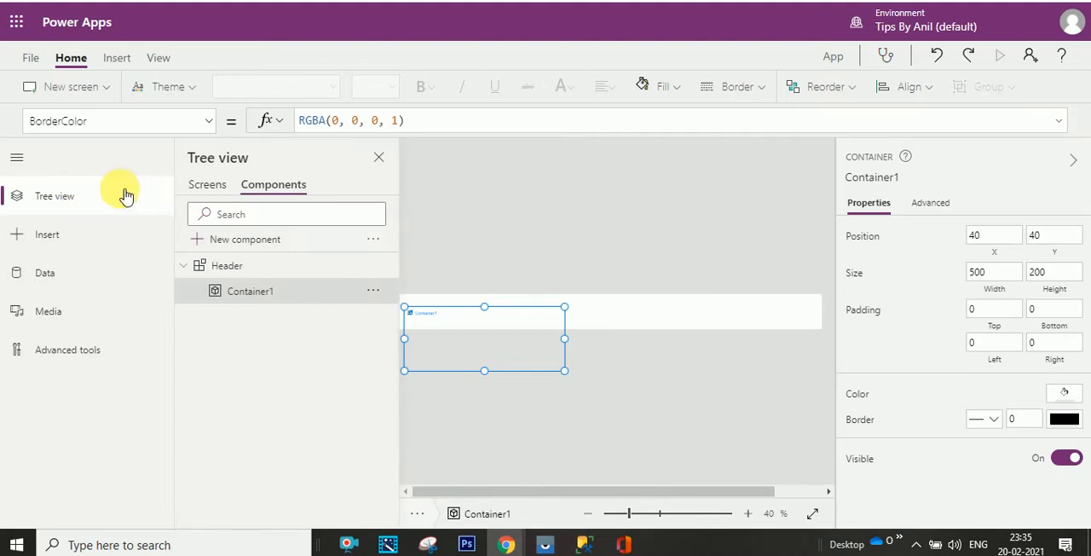
click(110, 191)
click(19, 159)
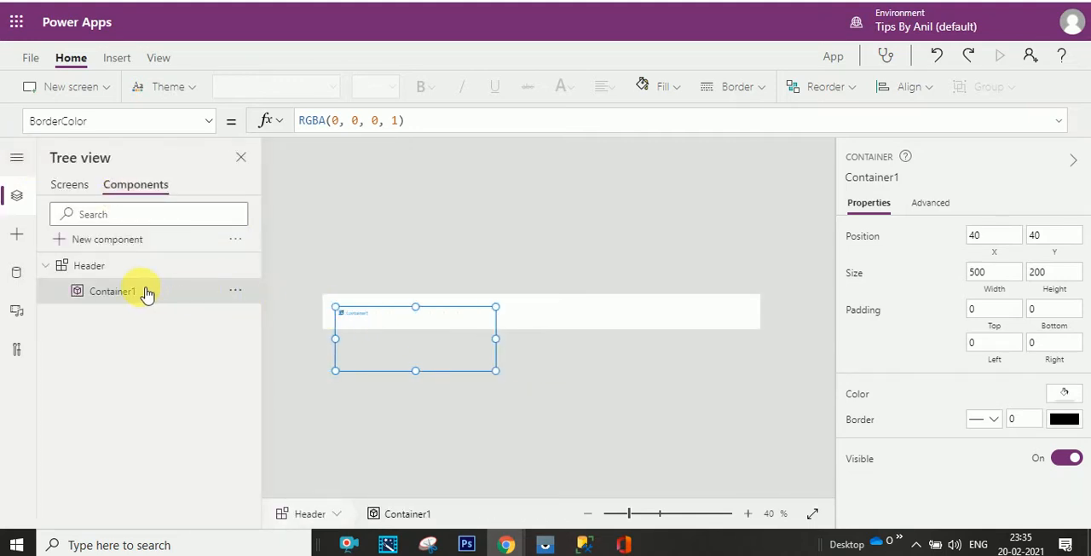
click(209, 122)
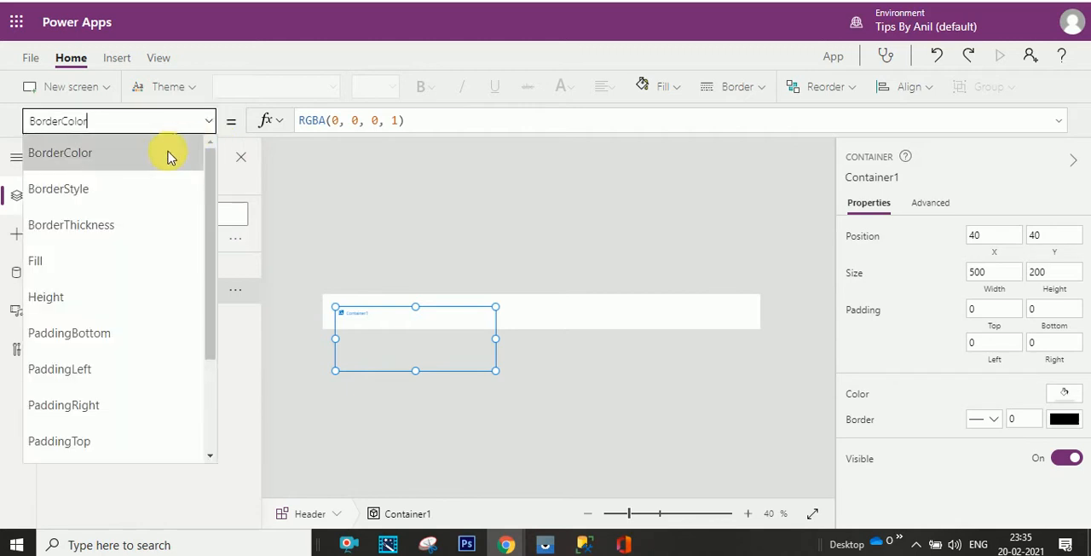
click(122, 306)
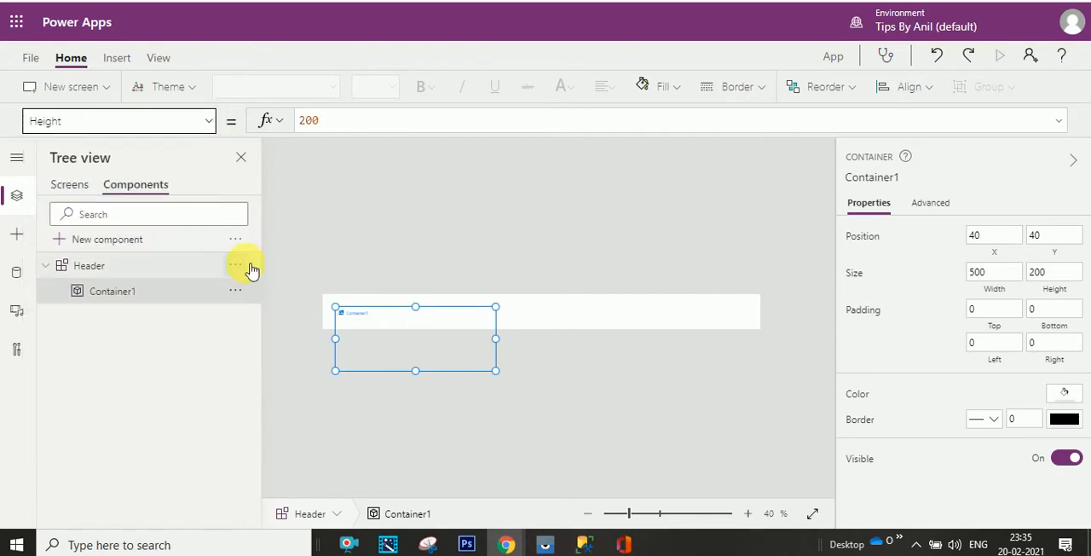
drag(348, 117, 298, 121)
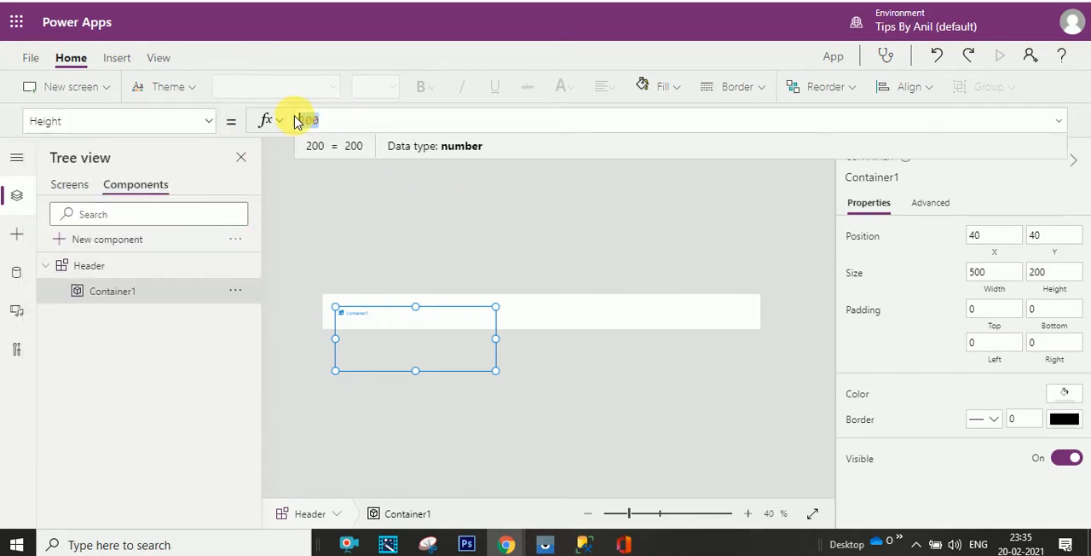
text(He)
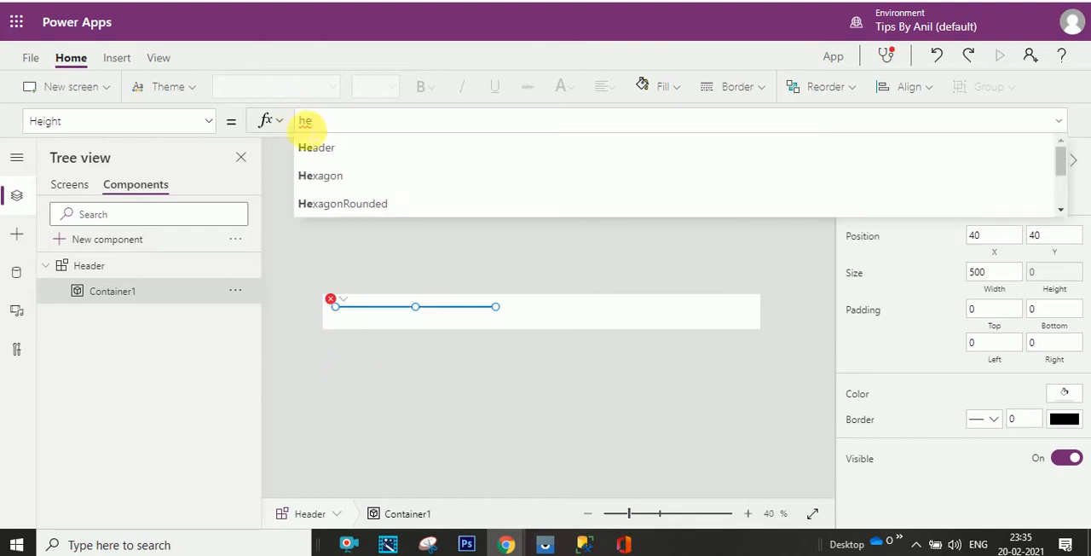
click(312, 149)
text(.He)
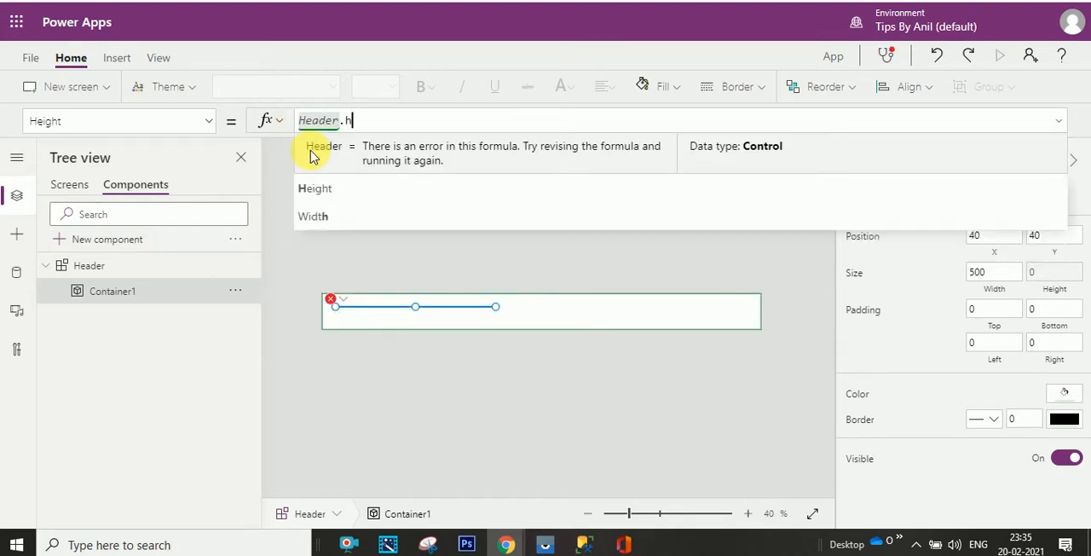
click(307, 151)
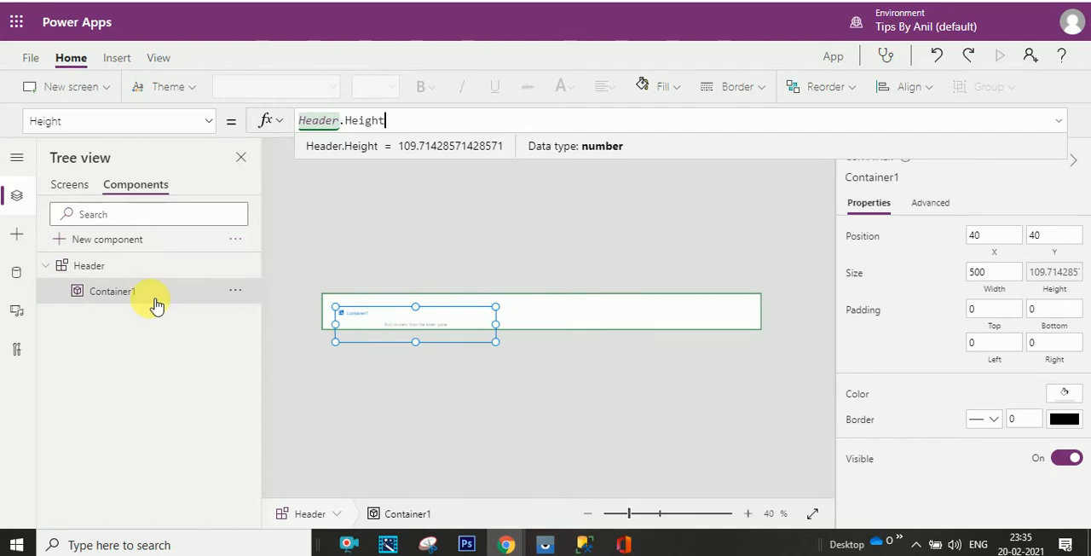
- Set Container1's Width property to Header.Width
click(210, 123)
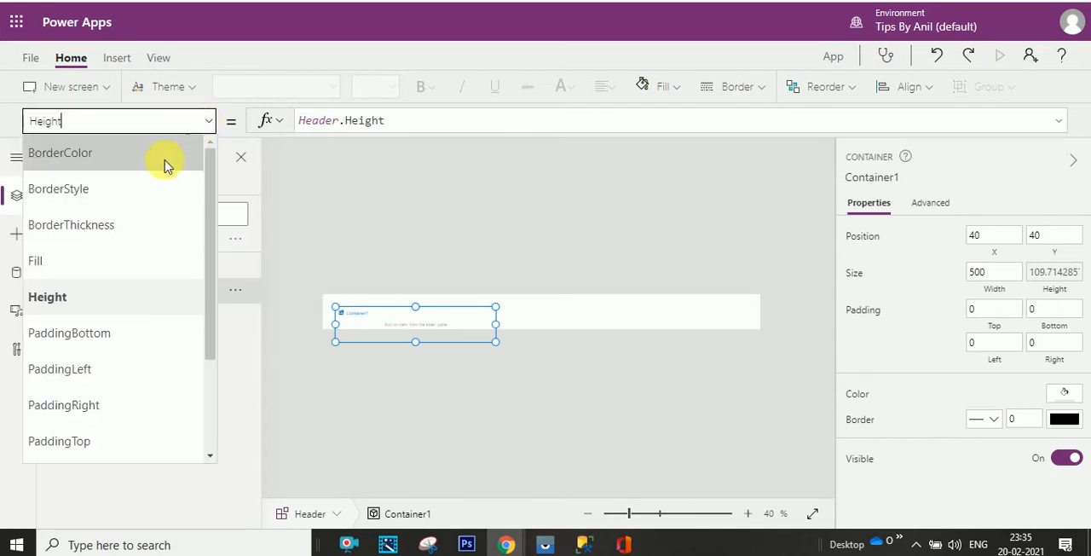
drag(210, 292, 204, 386)
click(163, 375)
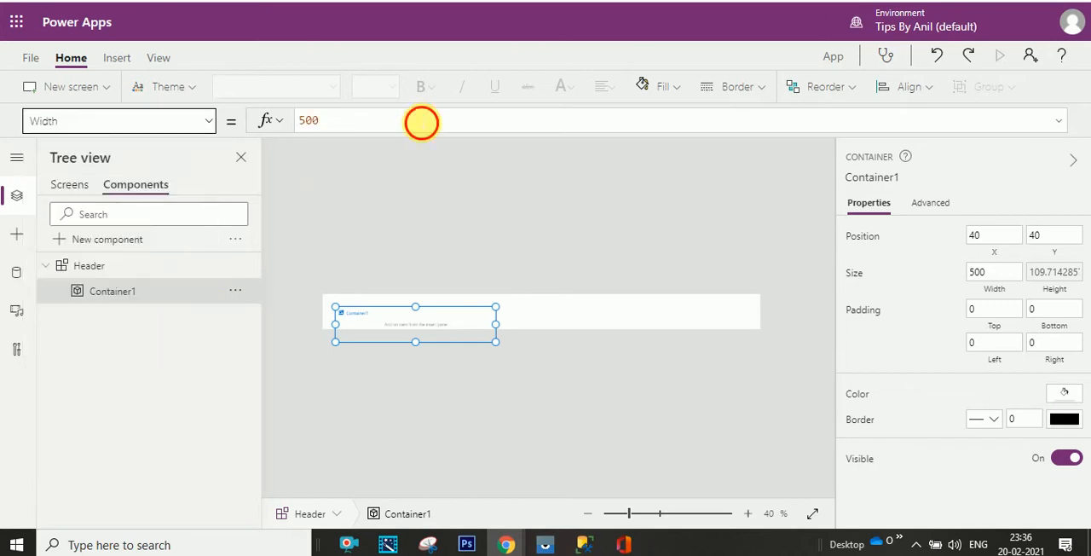
drag(421, 122, 288, 122)
text(hea)
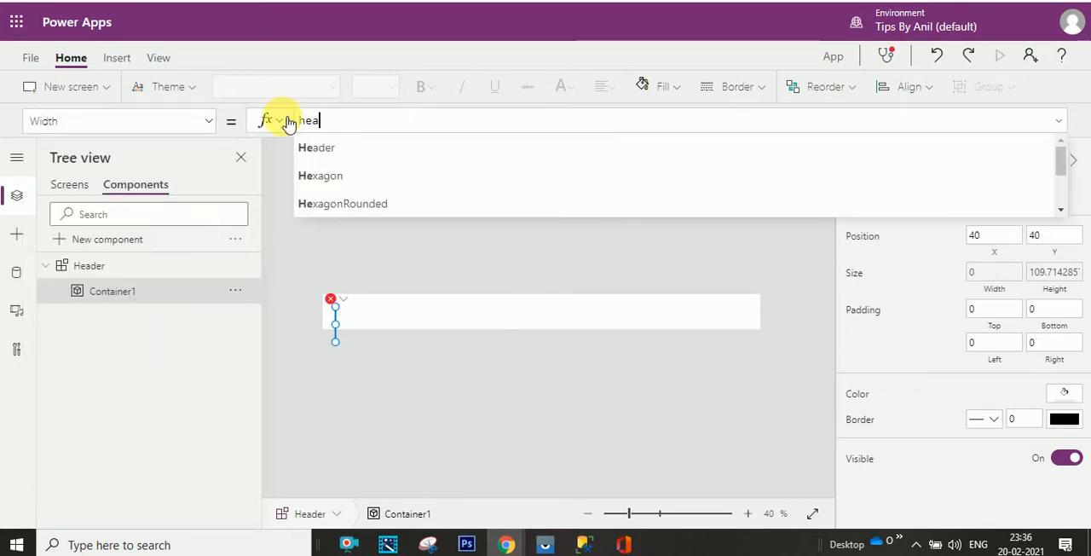
click(324, 146)
text(.wi)
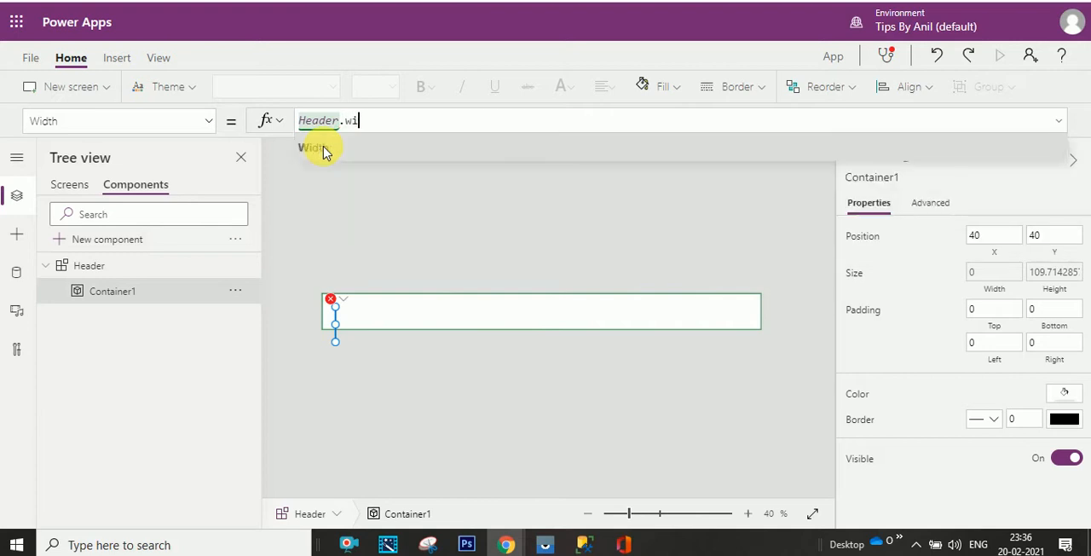
click(324, 151)
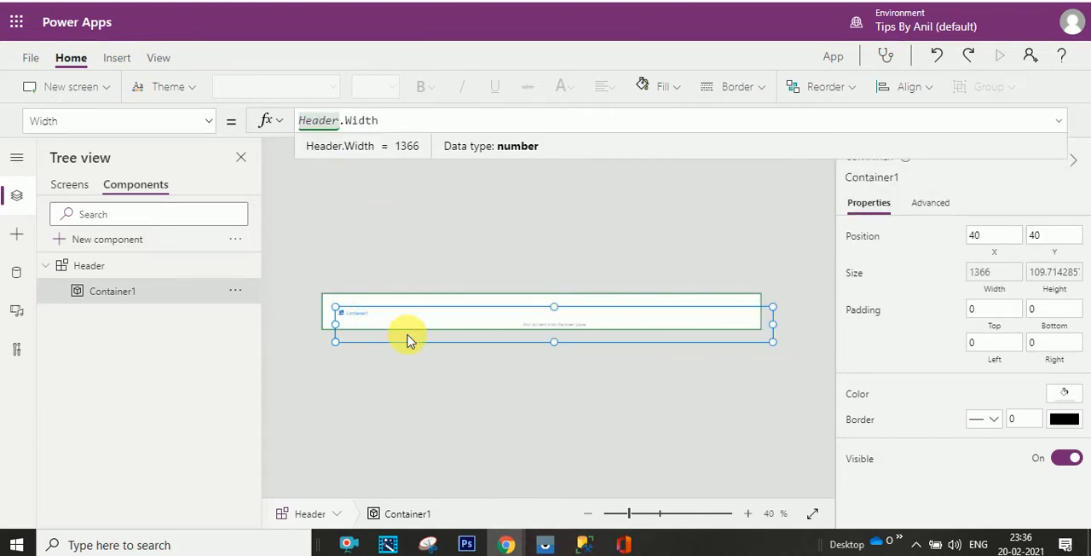
- Set both the X and Y properties of Container1 to 0
click(217, 126)
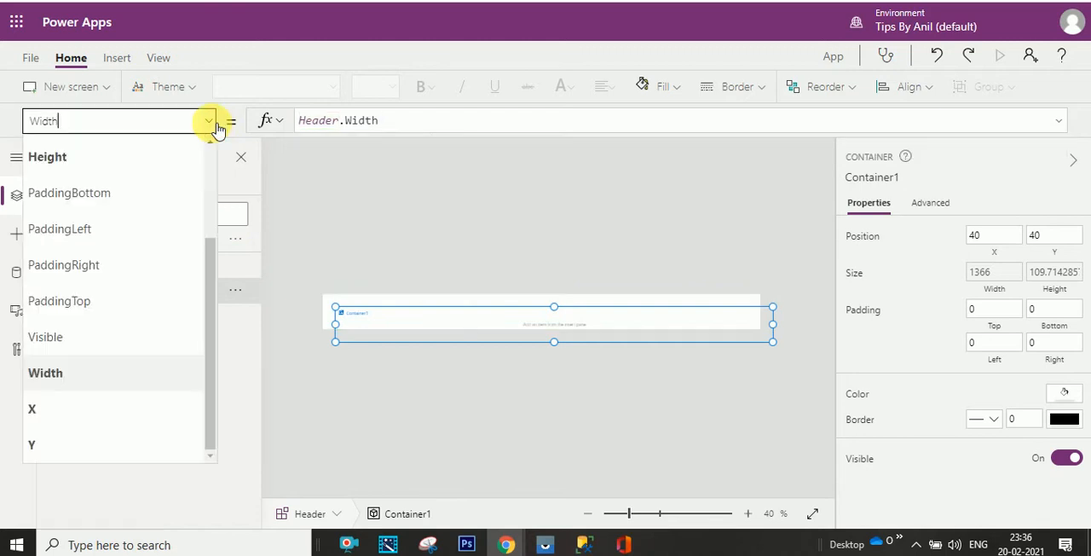
click(166, 403)
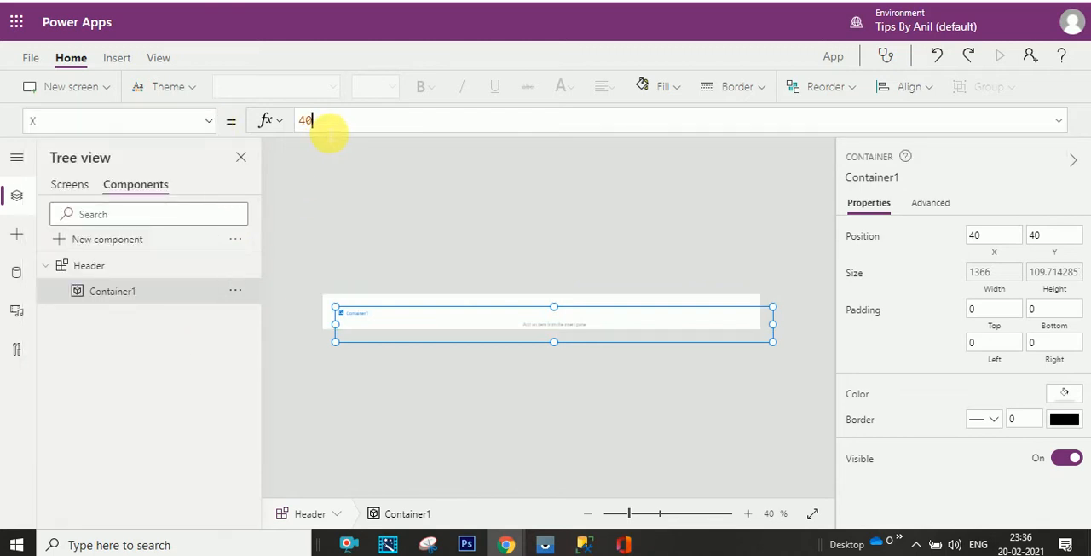
drag(329, 130, 276, 130)
text(0)
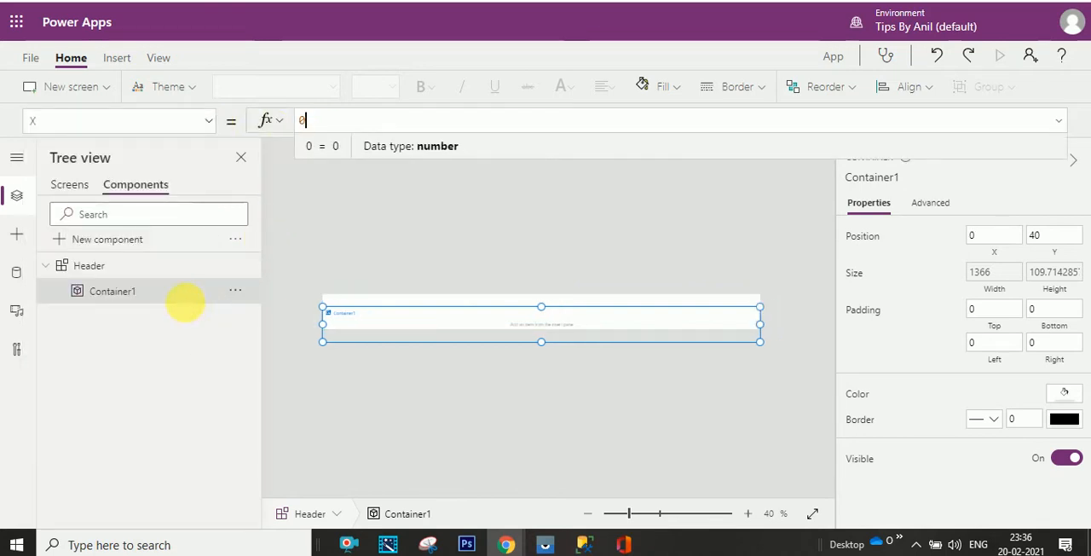
click(208, 121)
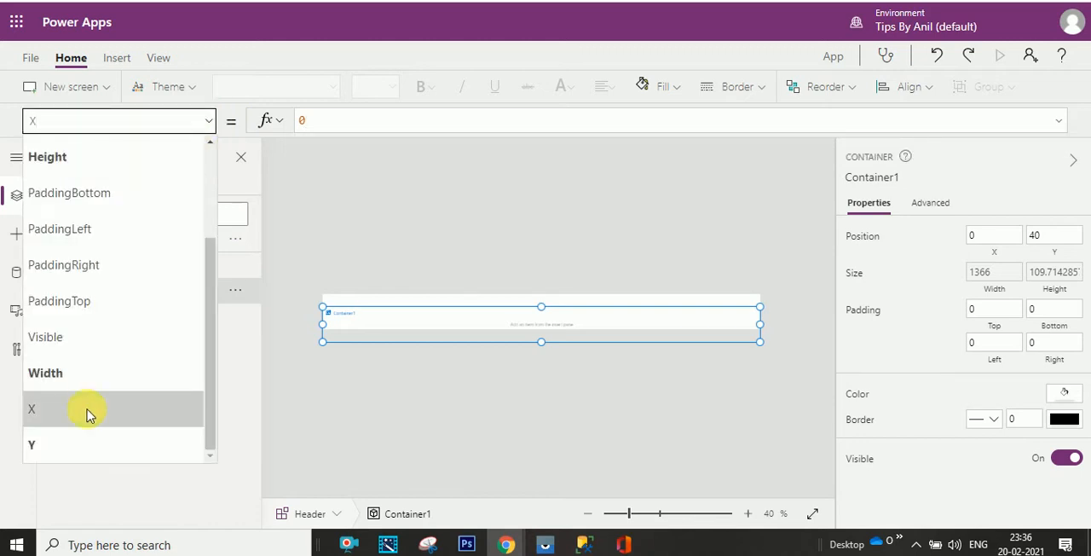
click(82, 444)
click(334, 127)
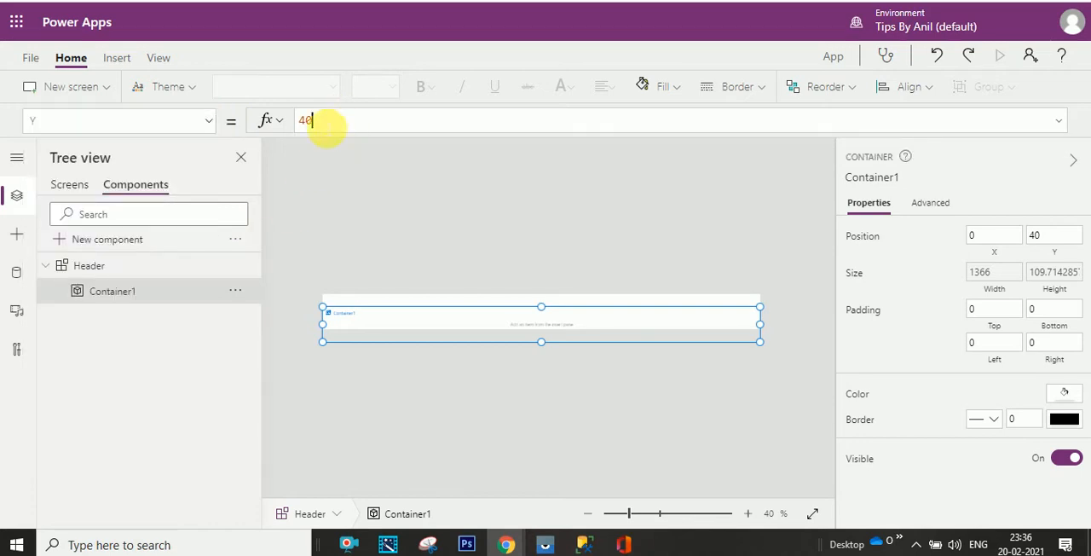
drag(328, 128, 285, 129)
text(0)
click(314, 198)
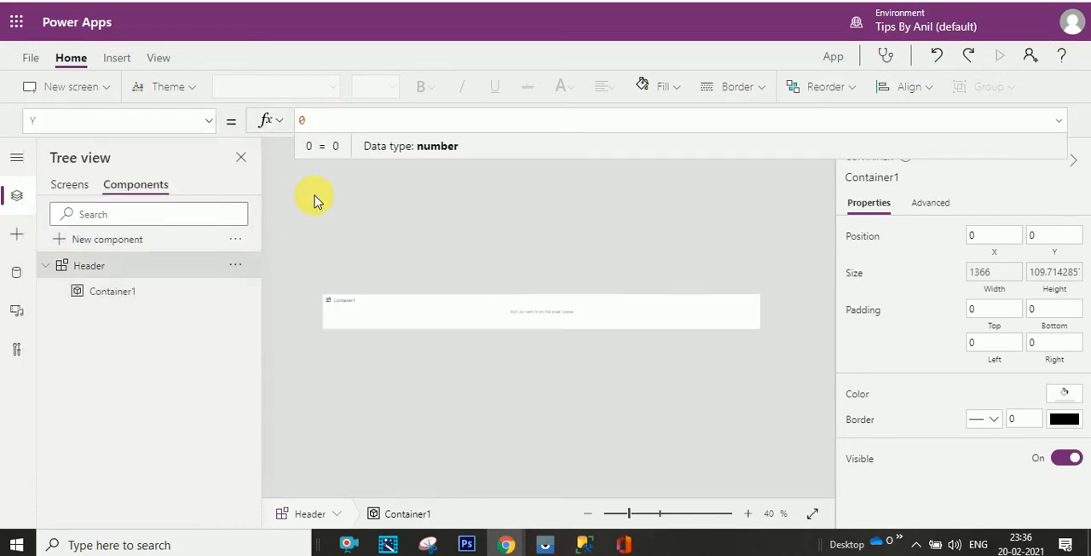
- Insert a text label into Container1, near the container's left end
click(515, 309)
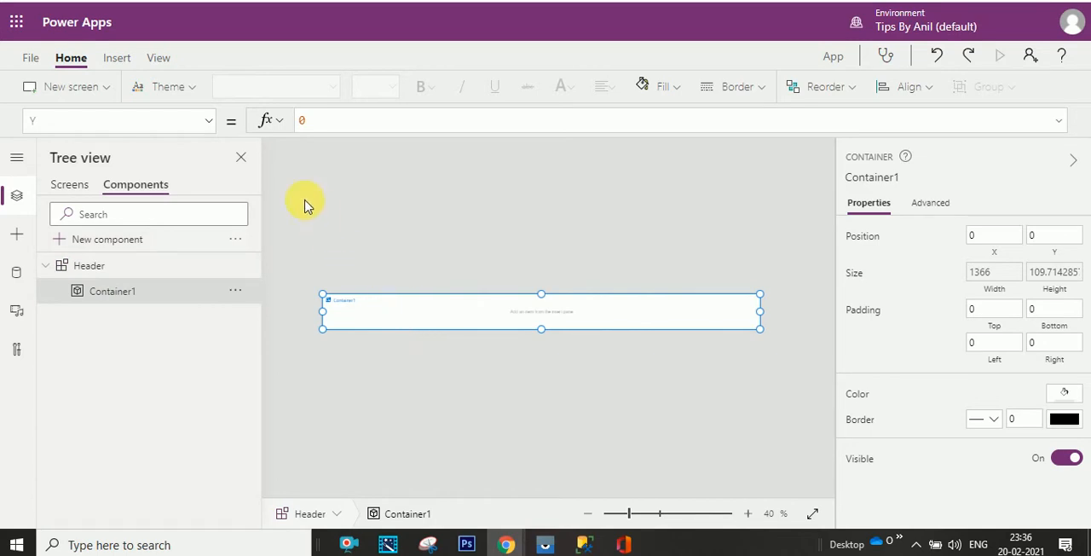
click(116, 61)
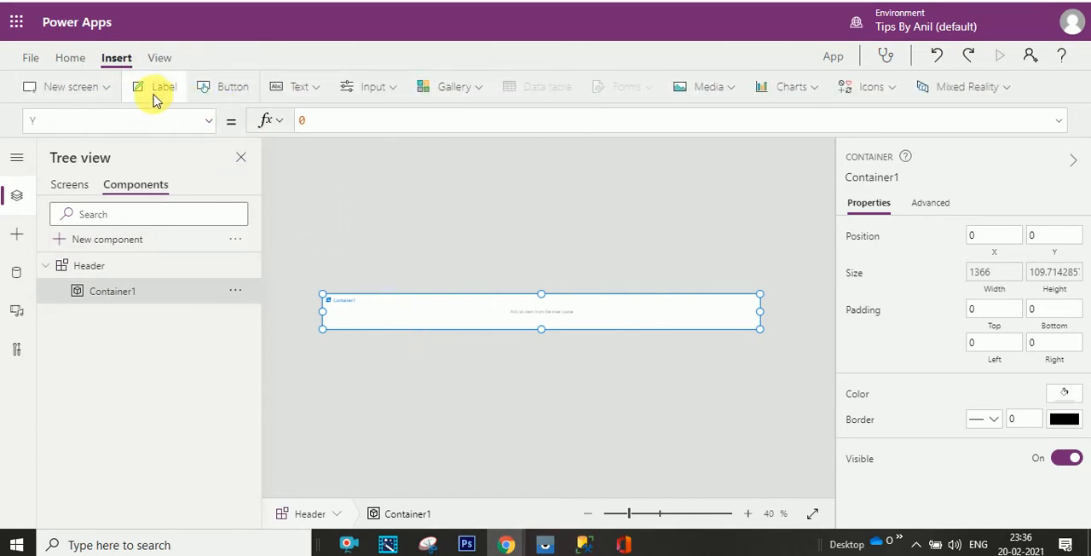
drag(149, 93, 366, 318)
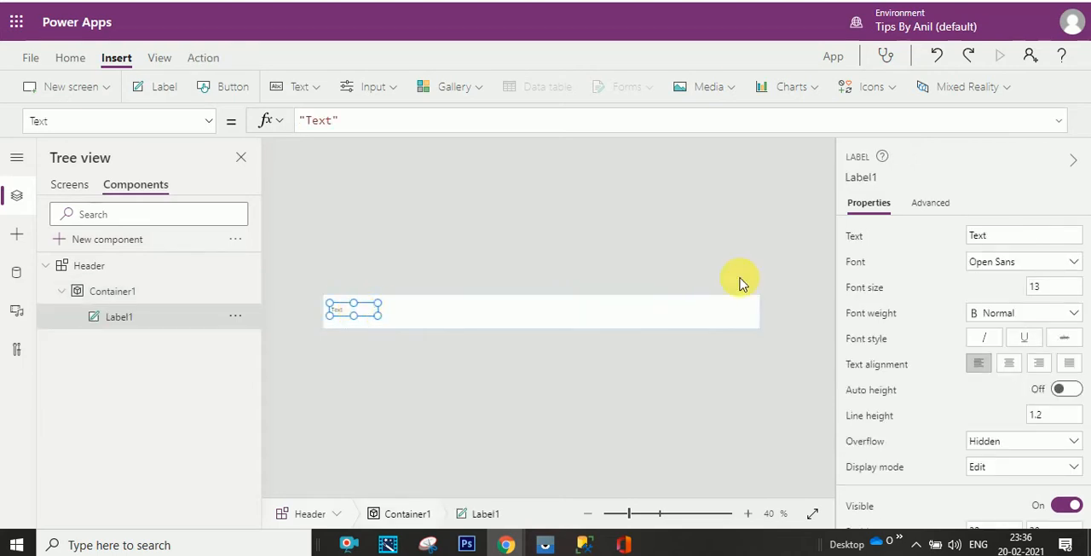
- Copy the word REQUEST from the finished leave app's header and use it as the new label's text
click(1045, 236)
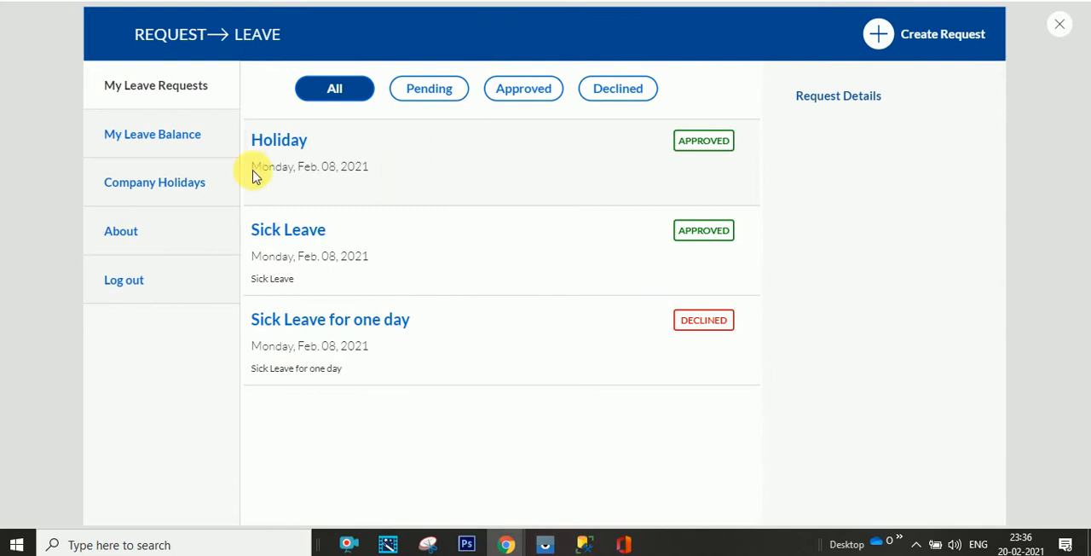
drag(150, 39, 213, 44)
key(ctrl+c)
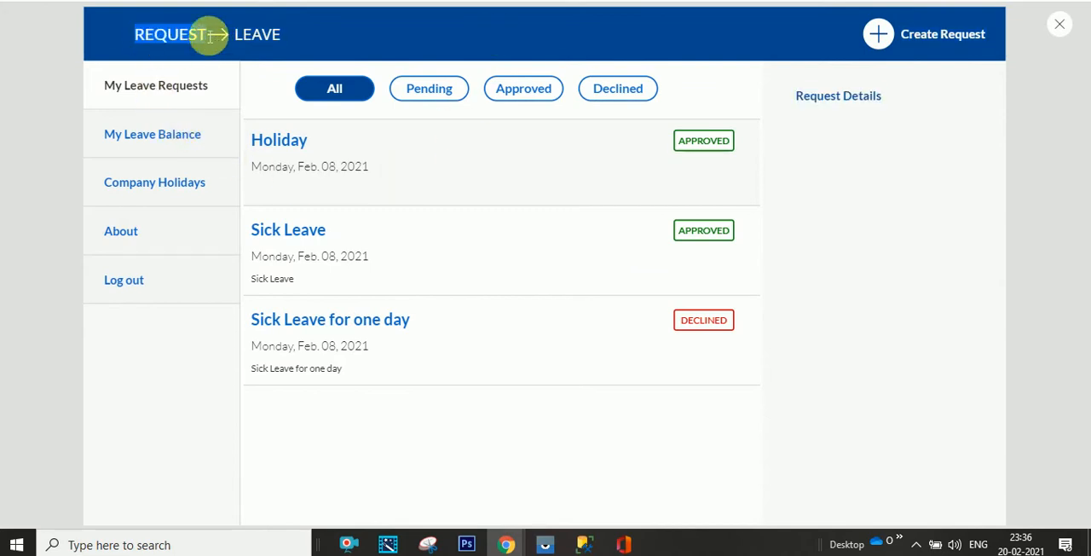
key(Escape)
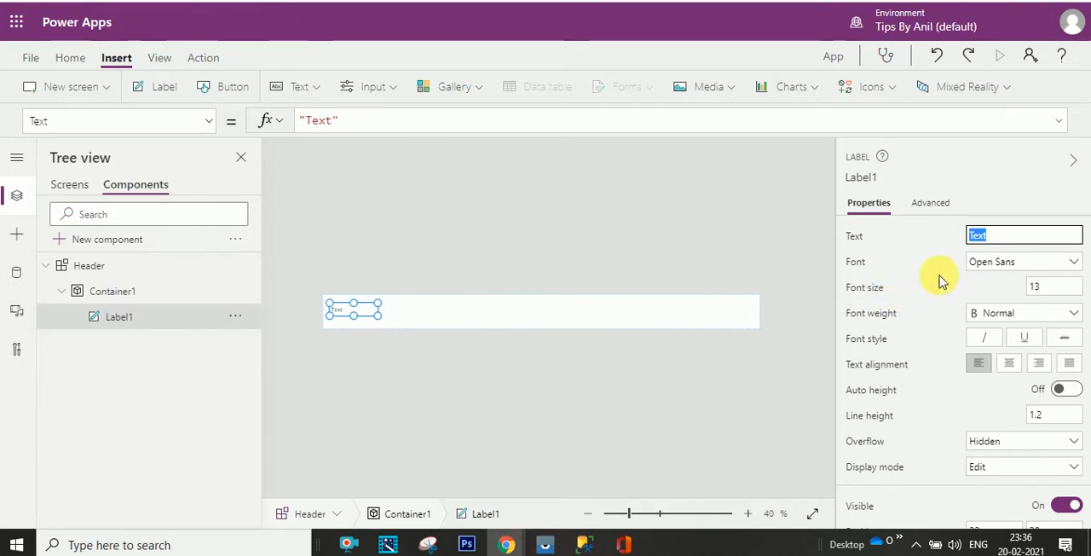
key(ctrl+v)
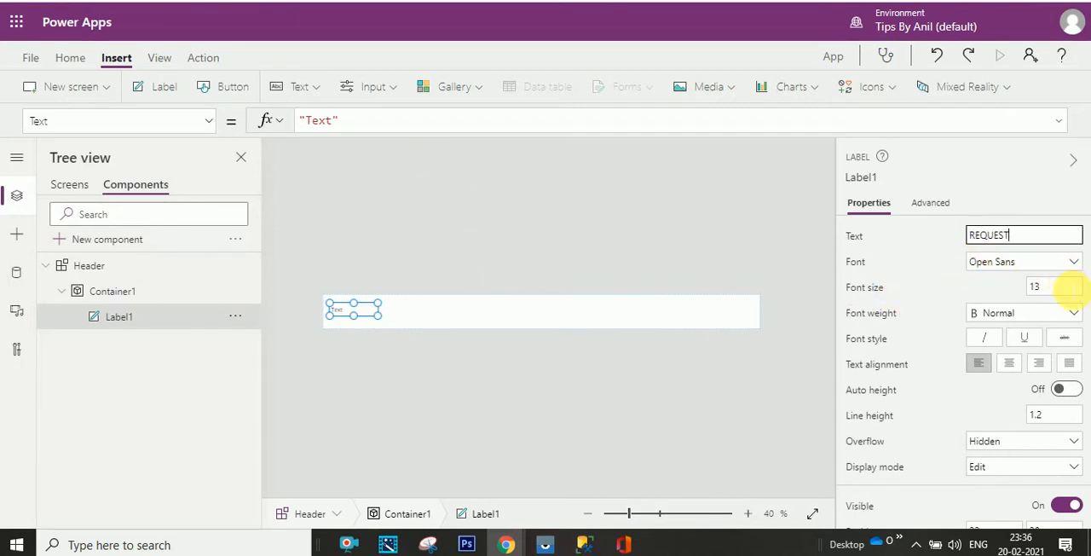
- Set the REQUEST label's font size to 18, center its text, and narrow the label slightly
click(1061, 287)
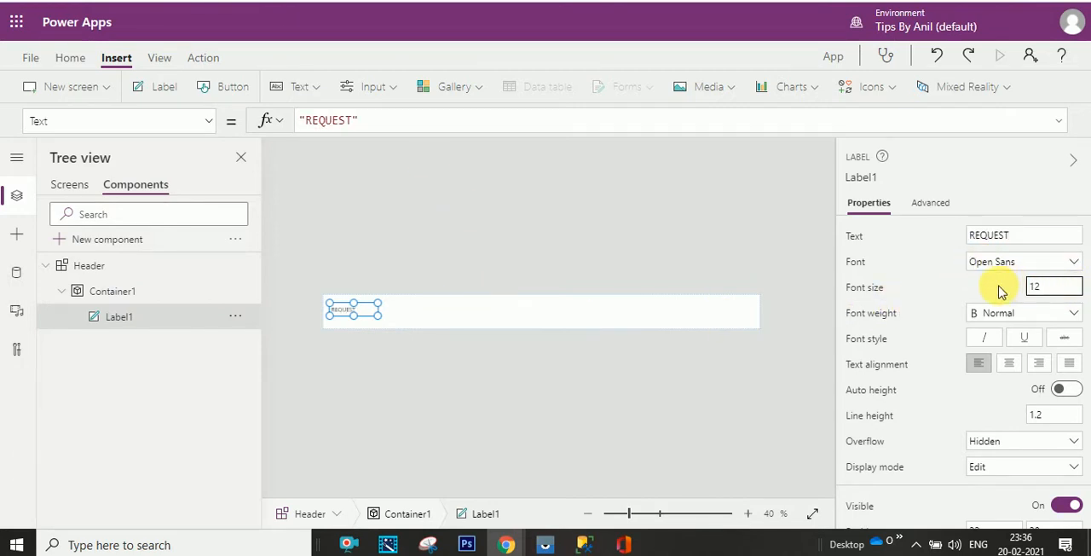
text(18)
click(1008, 364)
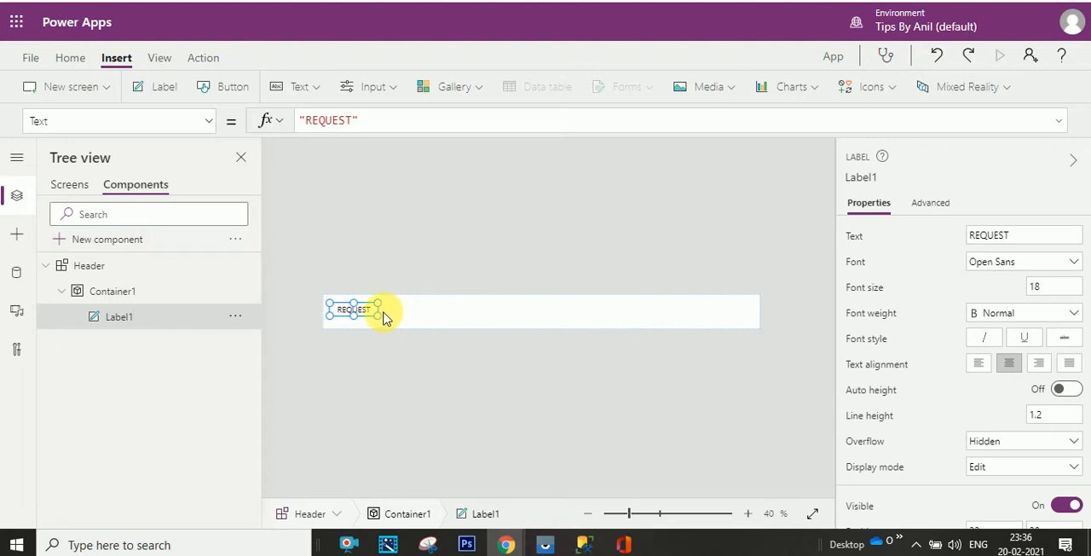
drag(383, 318, 374, 317)
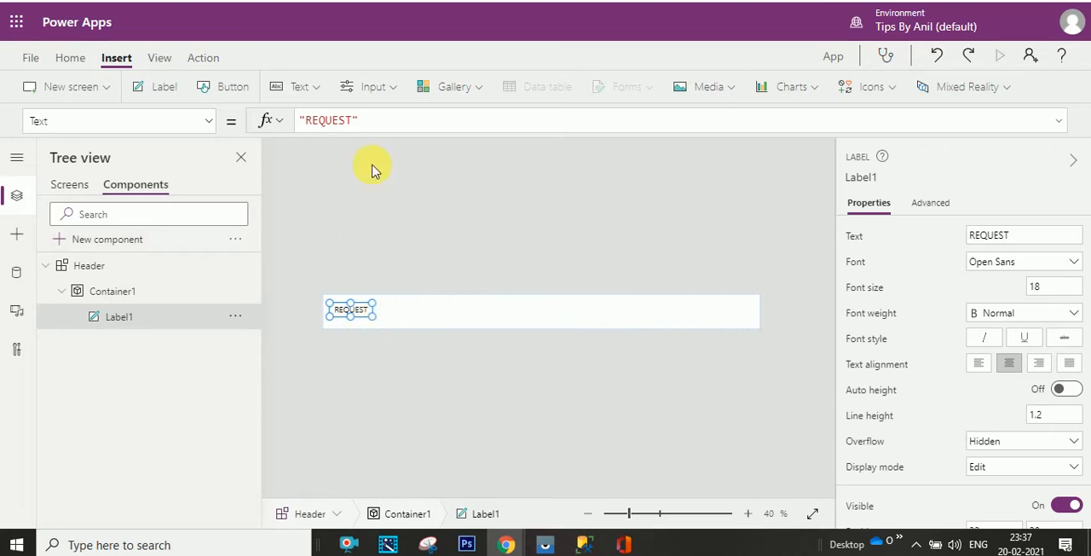
- Insert an Arrow right icon into the container and place it just right of the REQUEST label, at about X 154, Y 17
click(799, 89)
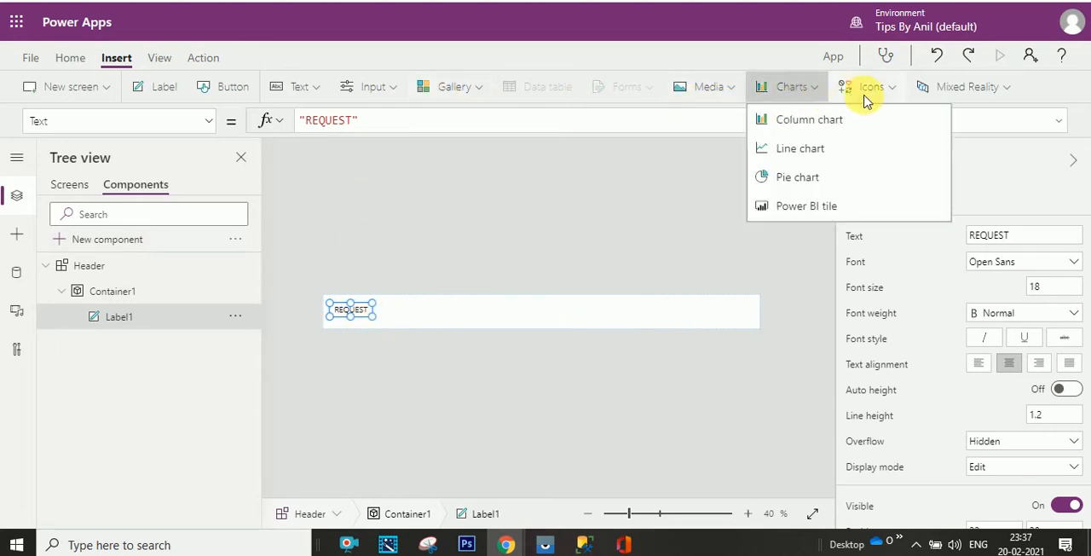
click(885, 93)
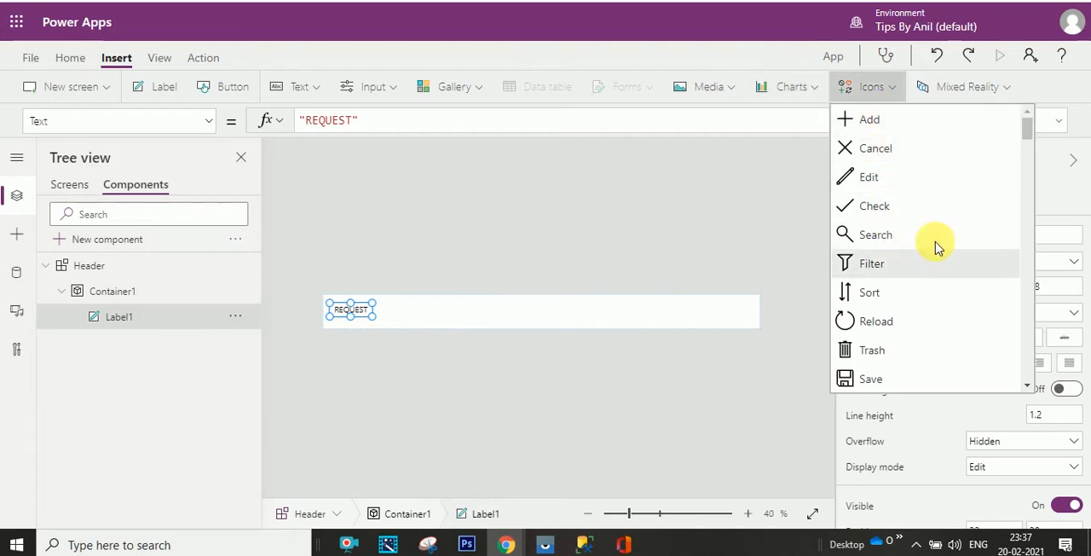
drag(1026, 141, 1022, 203)
click(887, 292)
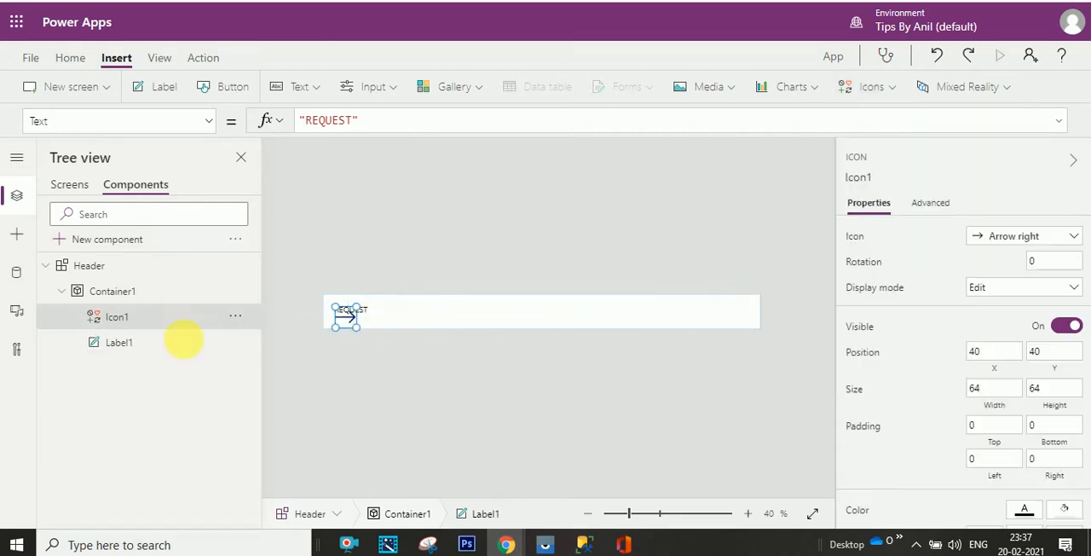
drag(348, 319, 391, 321)
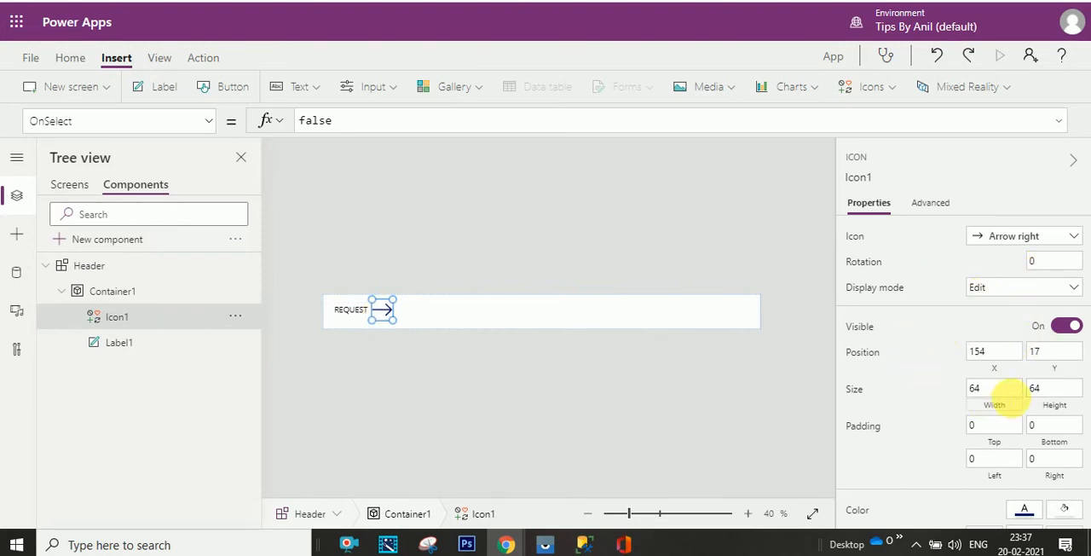
- Resize the arrow icon to 45 by 45 and move it down to about Y 30
drag(1006, 393, 966, 401)
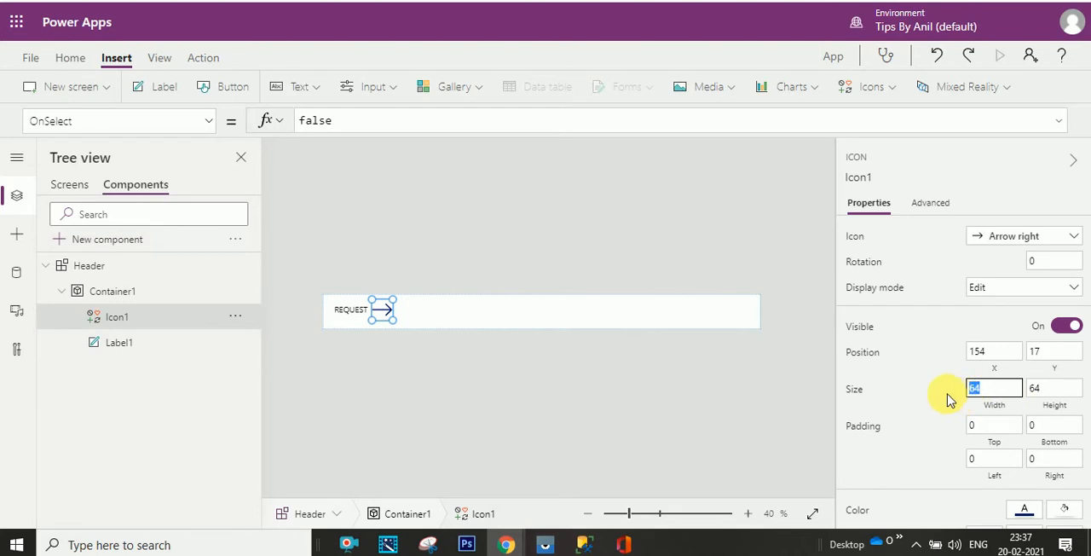
text(45)
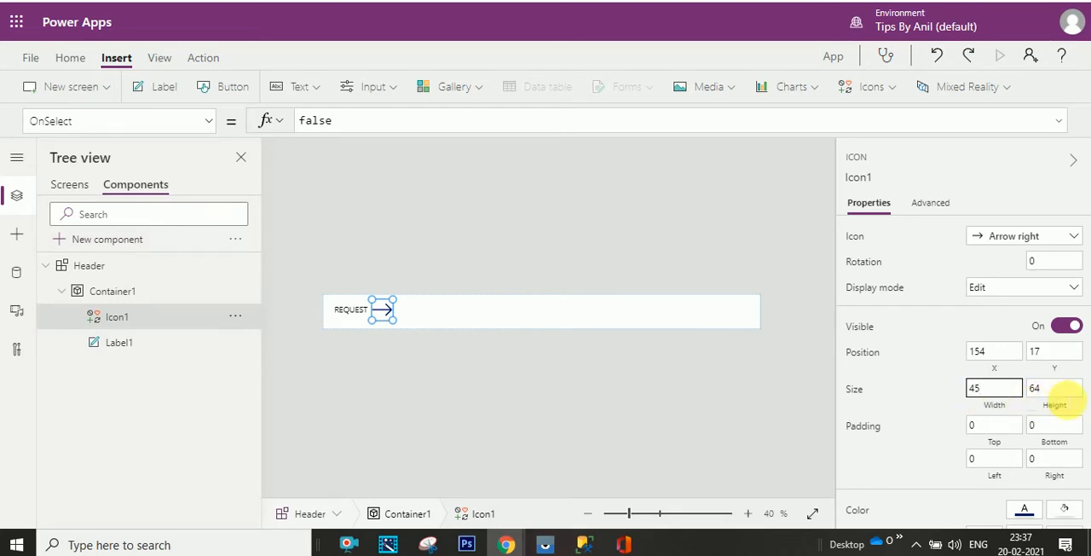
key(Tab)
text(45)
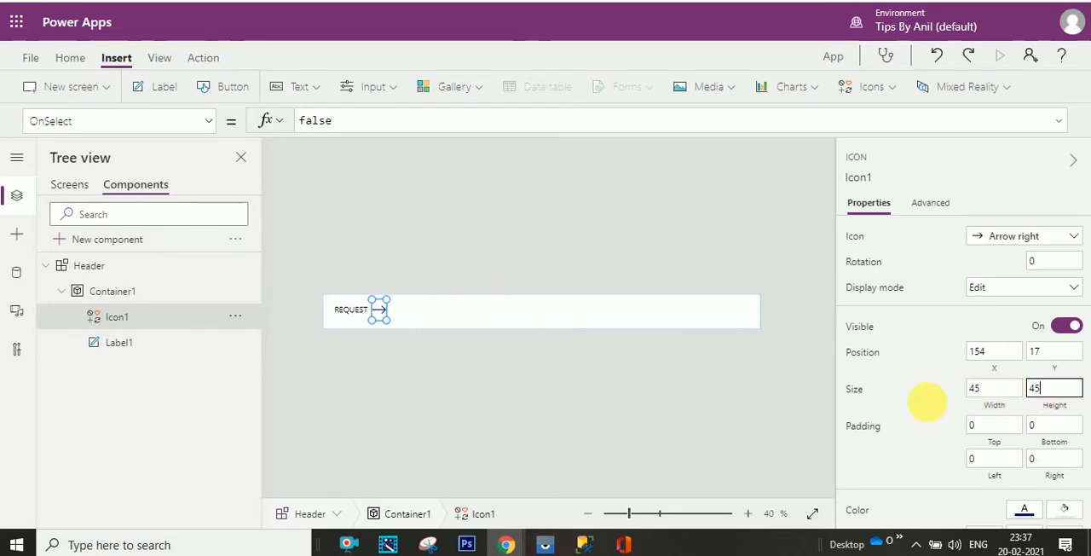
click(906, 409)
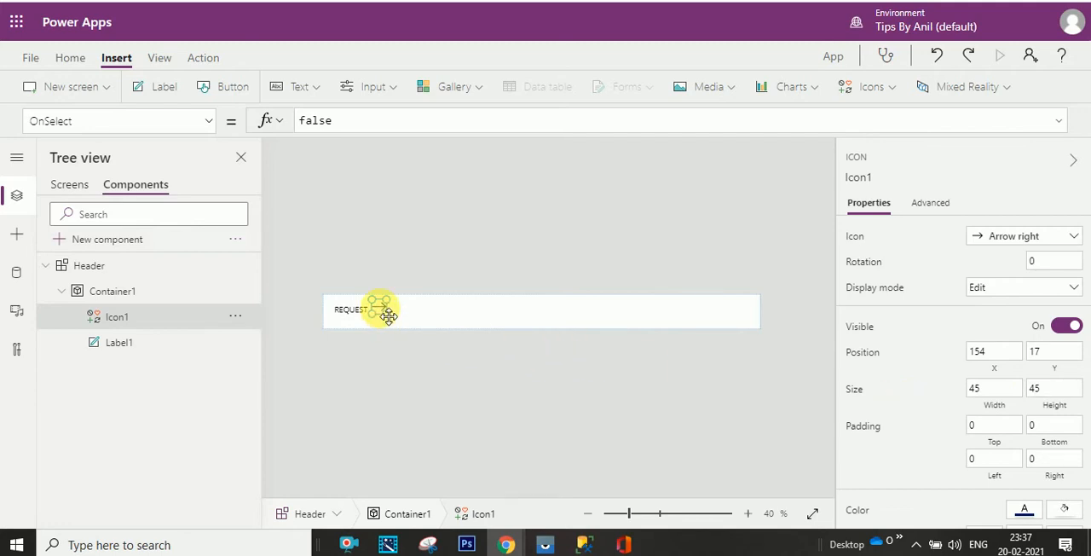
drag(388, 316, 413, 319)
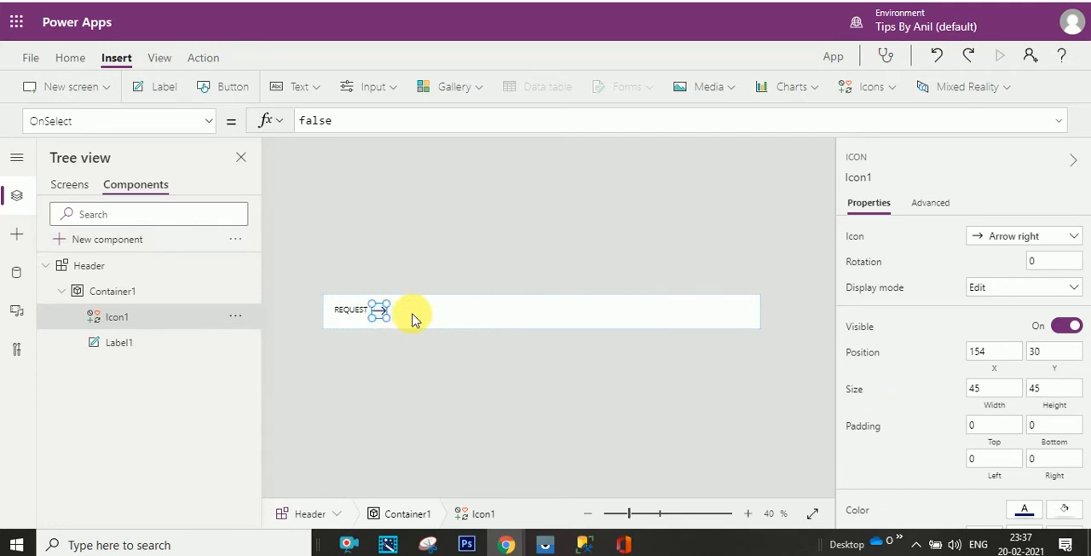
click(413, 318)
click(386, 314)
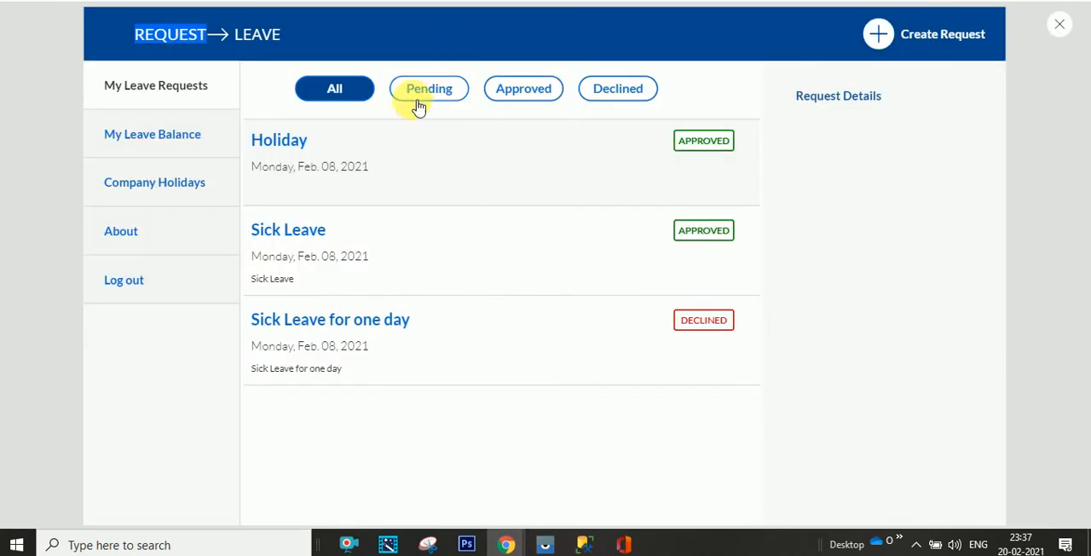
- Copy the word LEAVE from the finished app's header and use it in a new label placed right of the arrow icon
click(244, 39)
drag(244, 38, 293, 39)
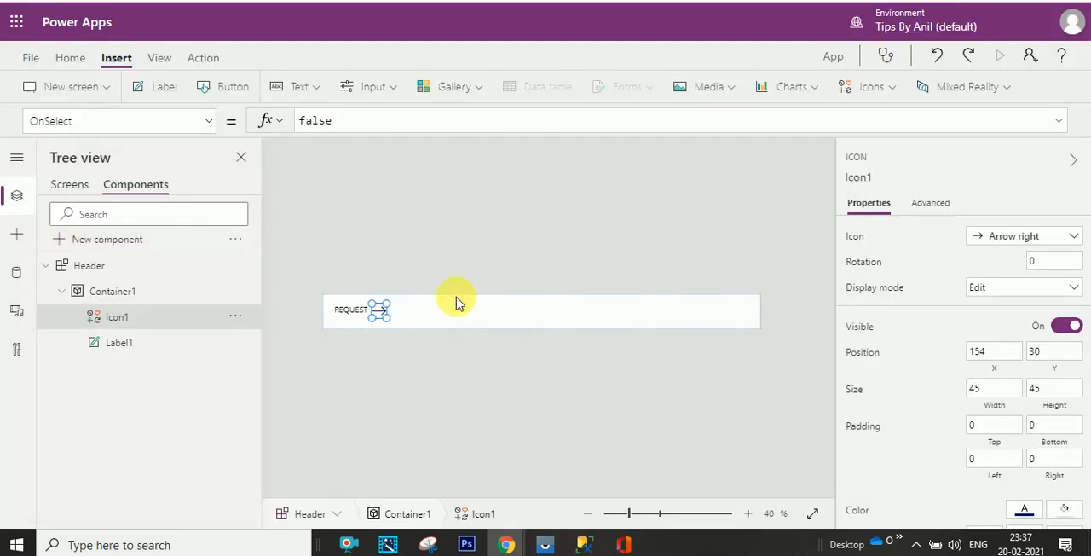
click(177, 91)
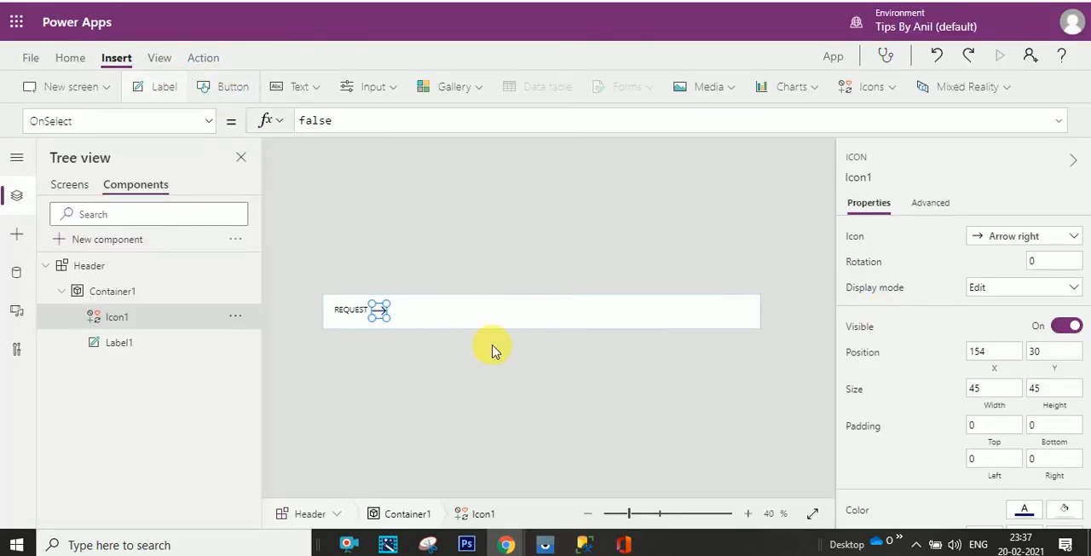
drag(378, 312, 426, 318)
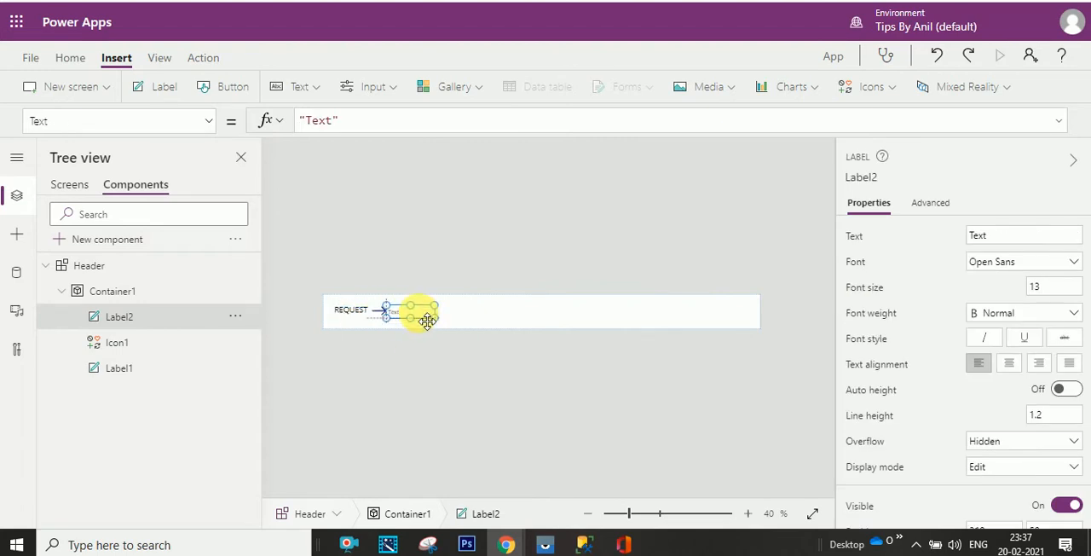
click(995, 240)
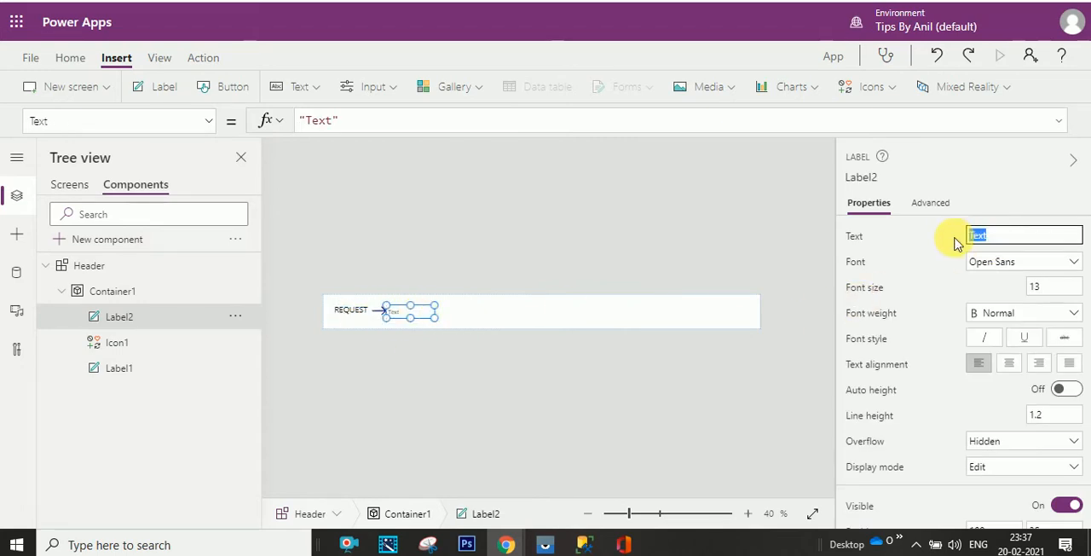
text(LEAVE)
- Set the LEAVE label's font size to 18 and center its text
click(1064, 287)
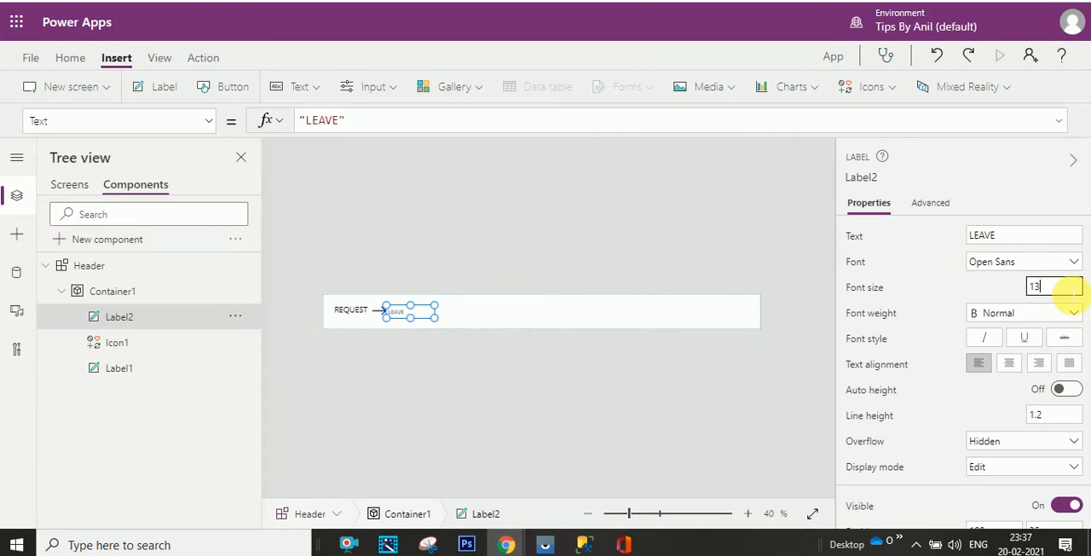
key(BackSpace)
text(8)
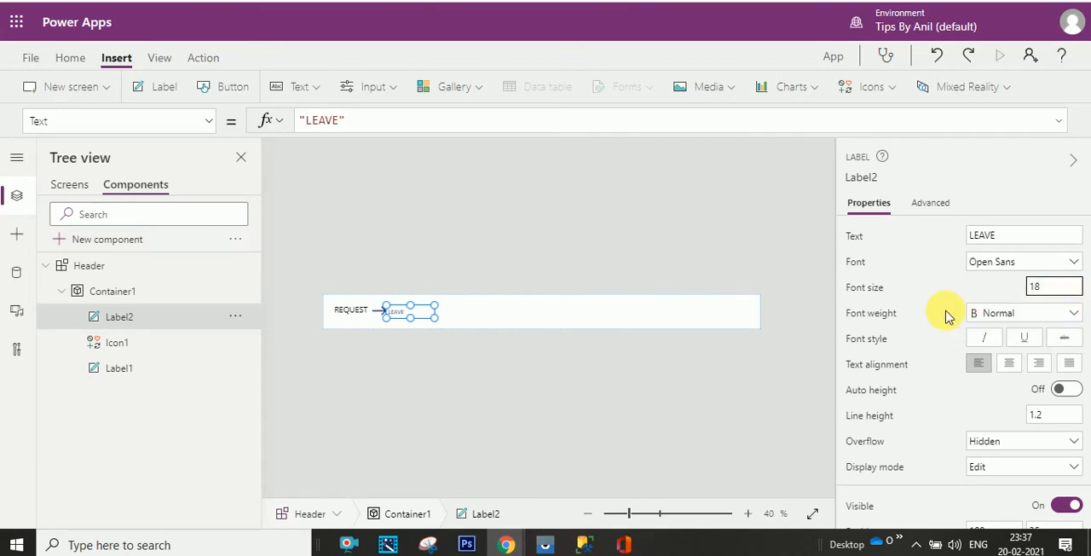
click(1008, 363)
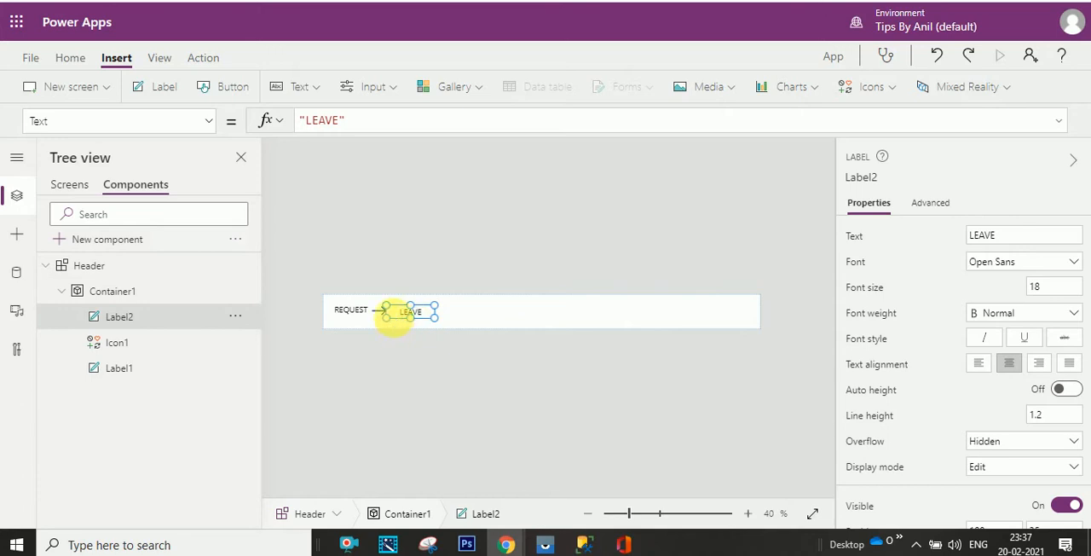
- Narrow the LEAVE label to fit its word beside the arrow and left-align its text
drag(387, 319, 428, 316)
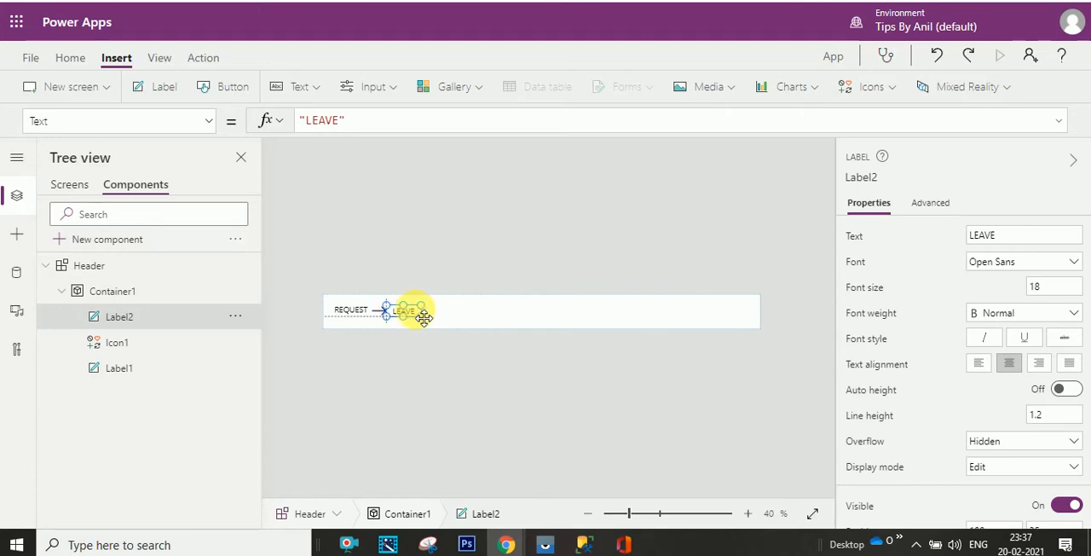
click(477, 324)
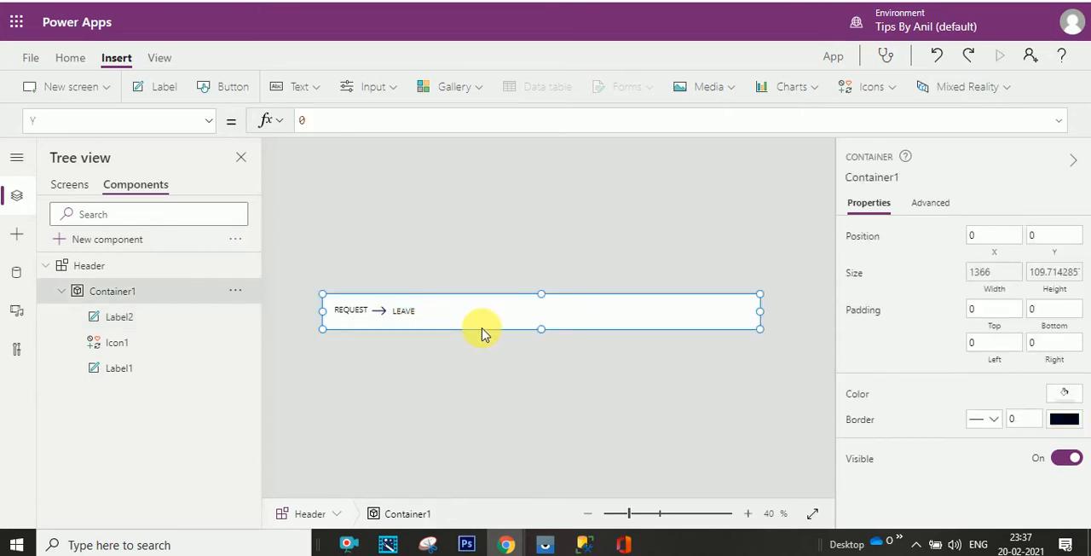
click(403, 317)
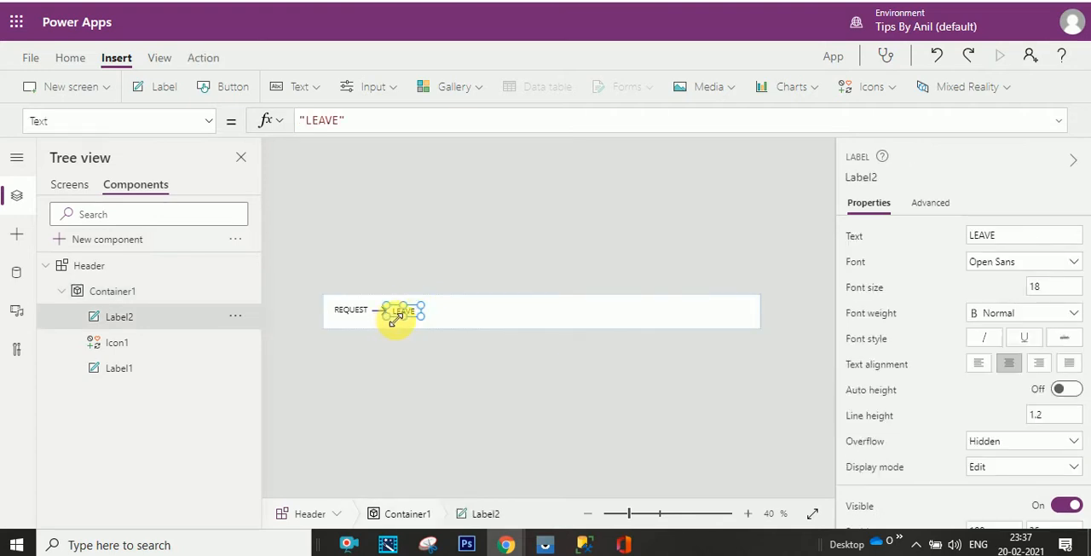
mouse_move(394, 319)
mouse_down()
mouse_move(404, 319)
mouse_move(391, 324)
mouse_up()
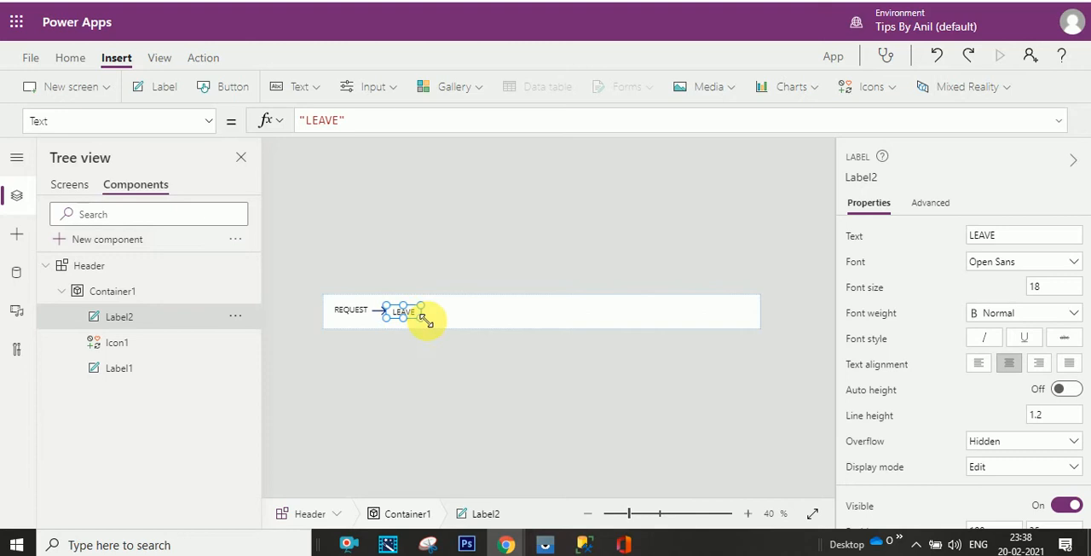
key(ctrl+l)
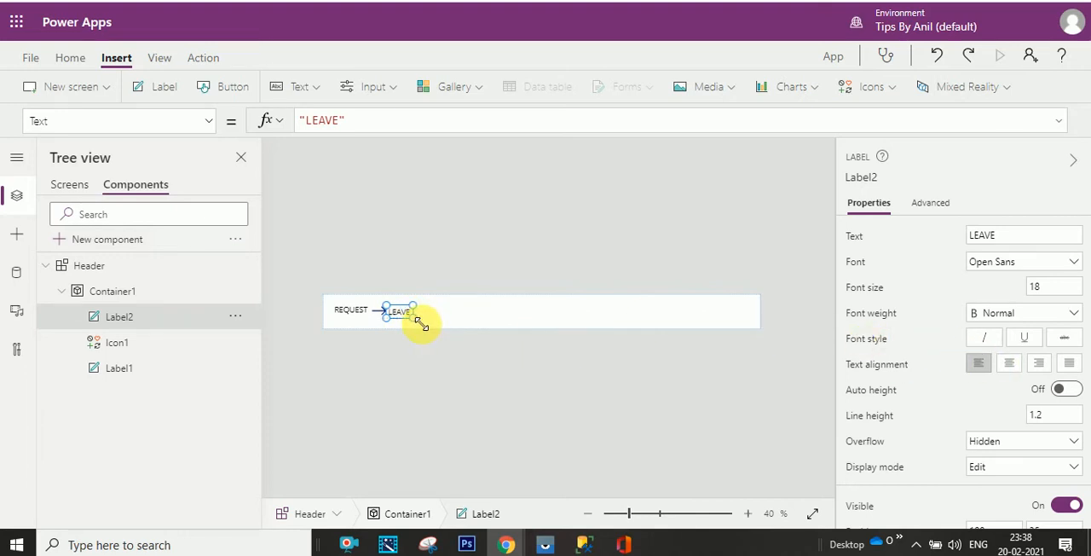
- Right-align the REQUEST label's text and move the label slightly left and down, level with LEAVE
click(359, 313)
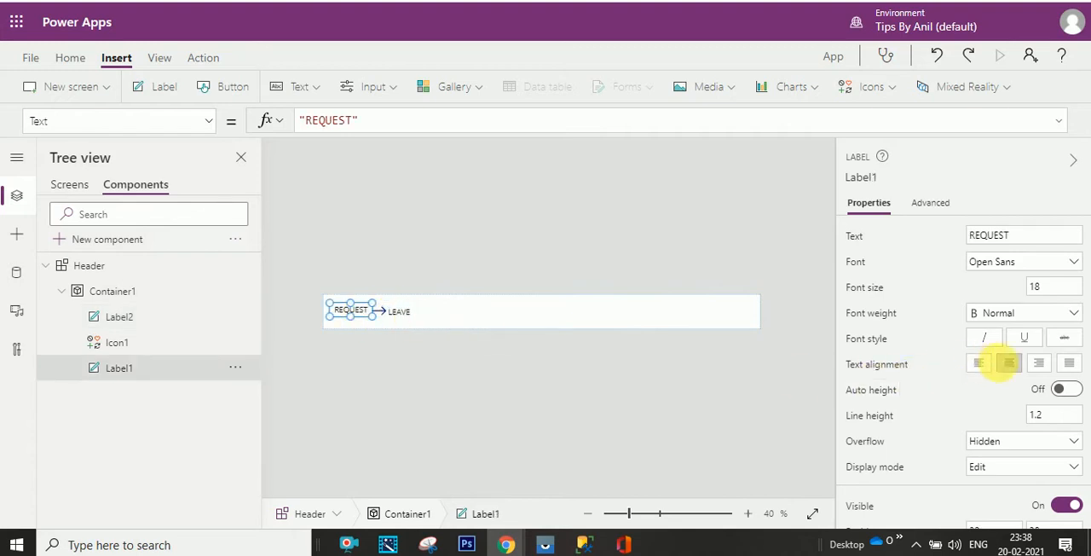
click(1068, 363)
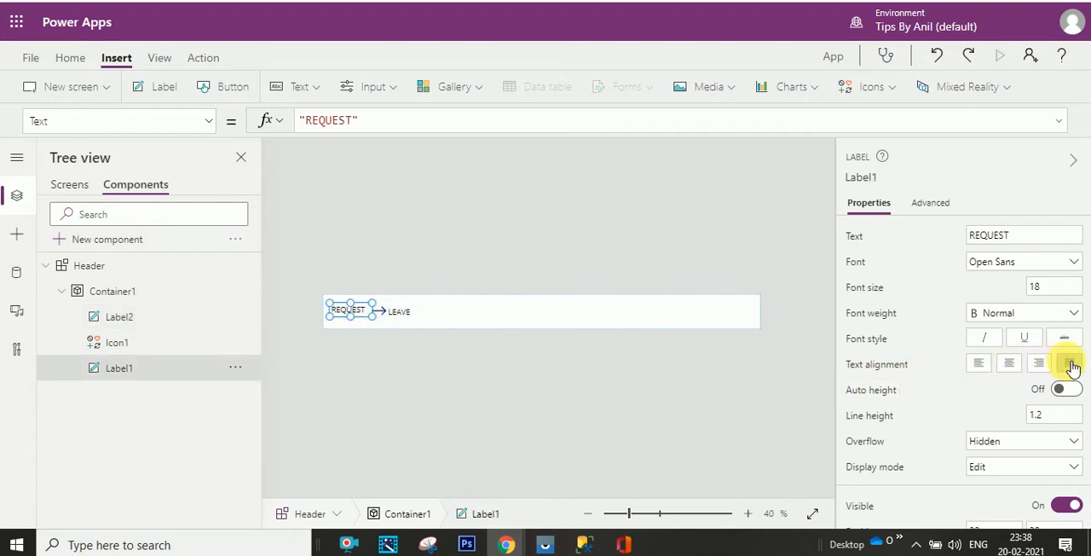
click(1040, 365)
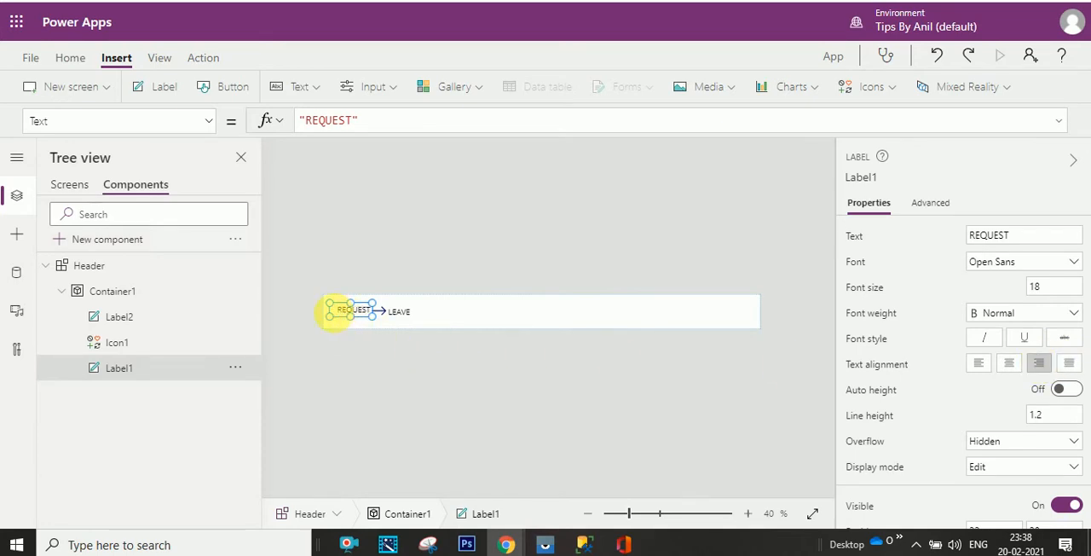
drag(335, 320, 371, 323)
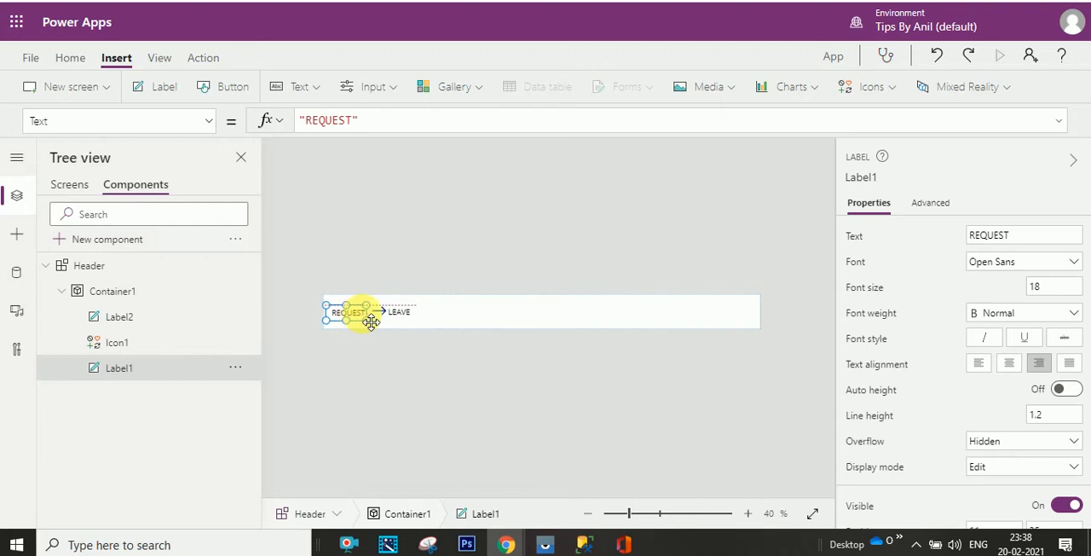
click(400, 313)
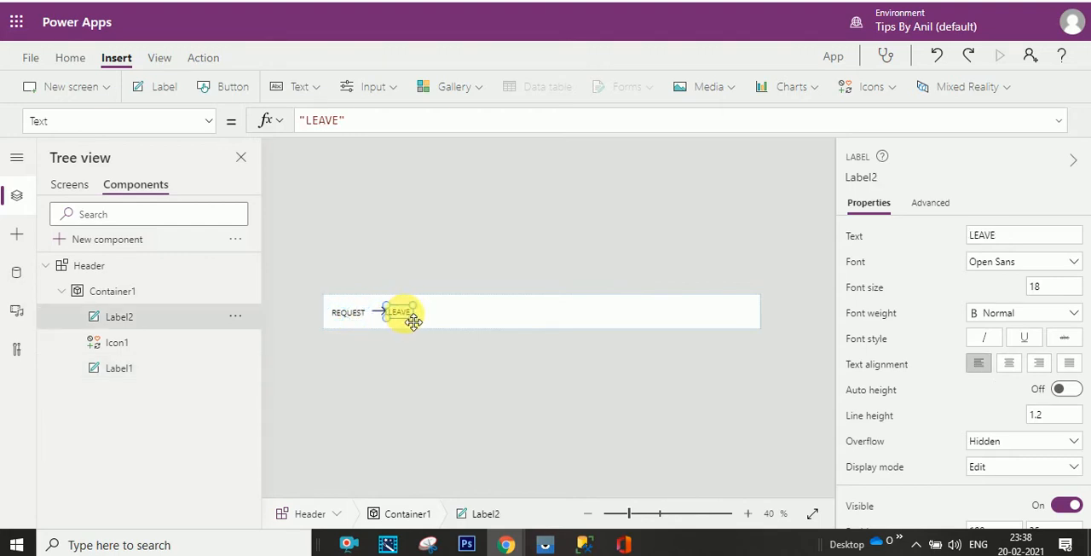
click(540, 319)
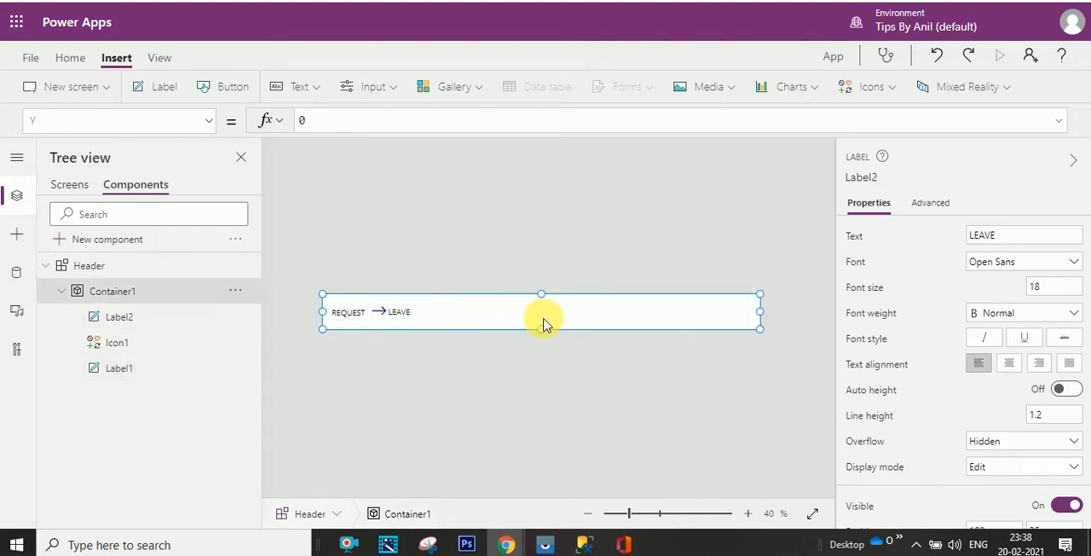
- Try Y positions of 45, 50 and 40 for the arrow icon
click(384, 315)
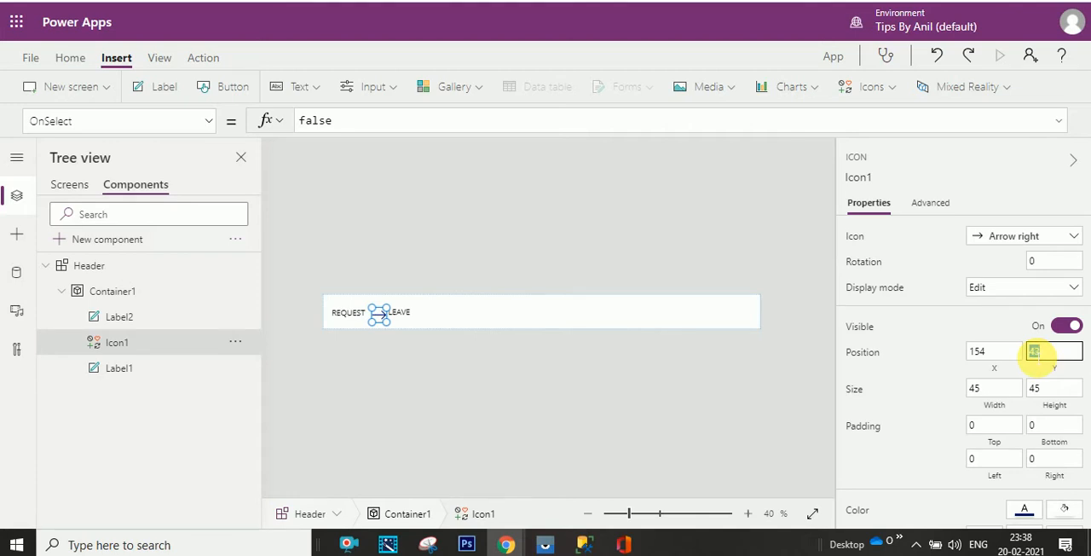
text(45)
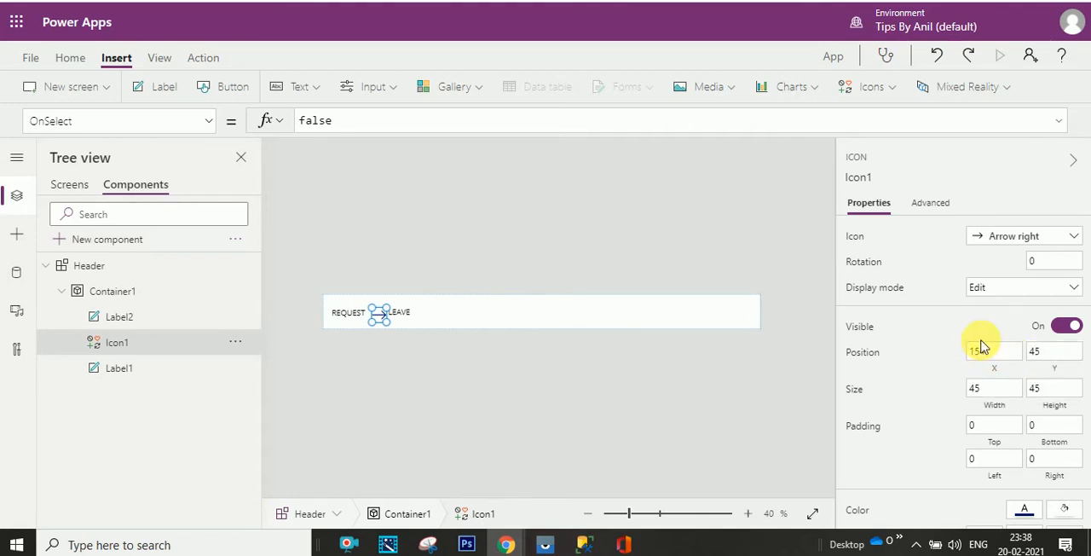
click(1031, 356)
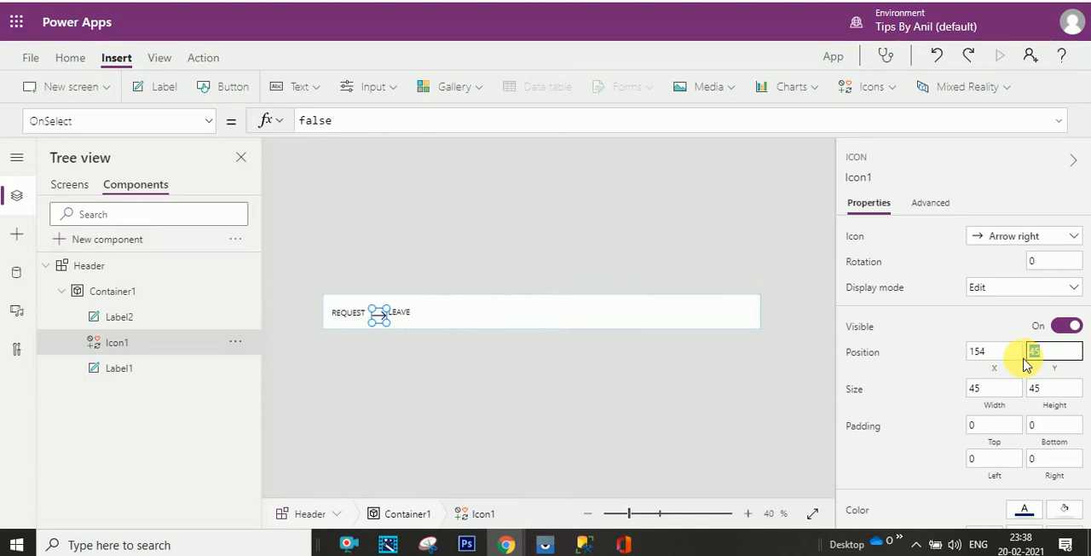
text(50)
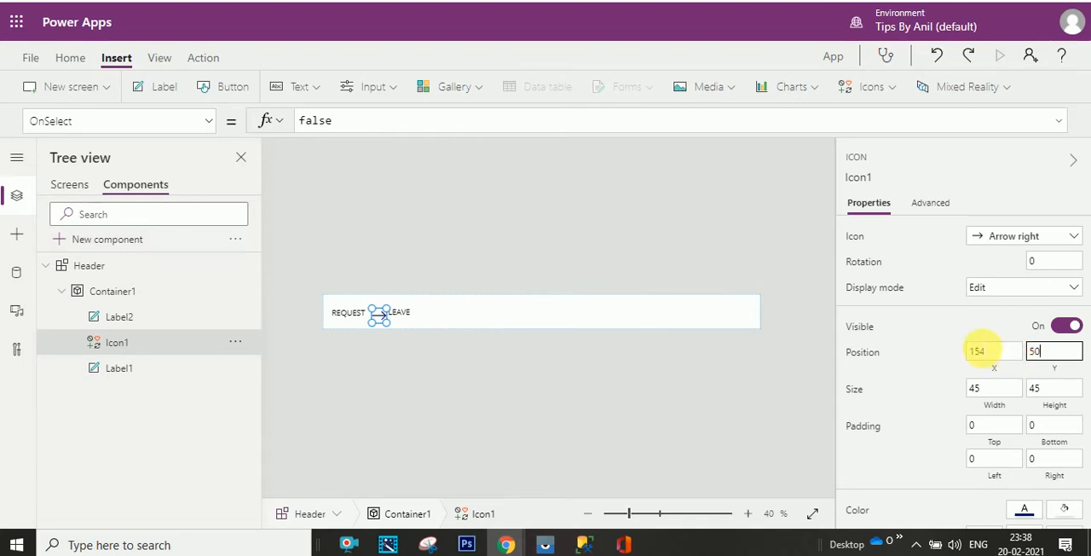
click(1033, 355)
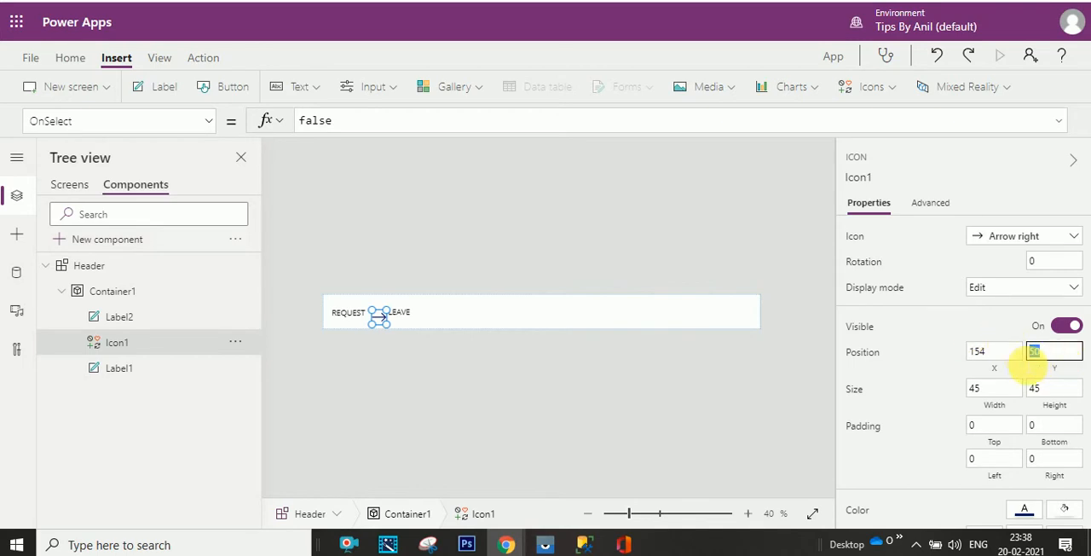
text(40)
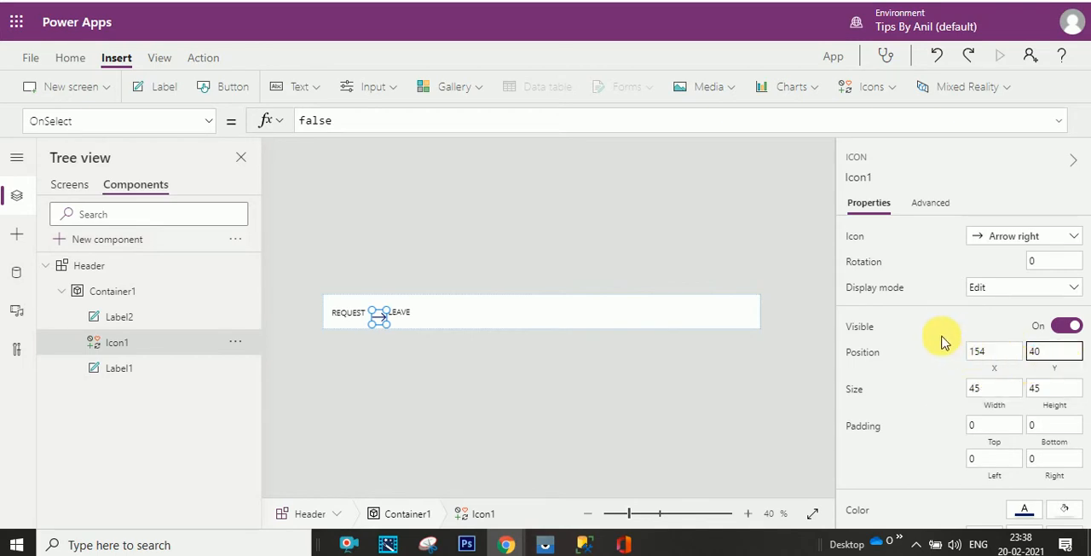
click(942, 341)
- Set the arrow icon's Y position to 38
click(1047, 354)
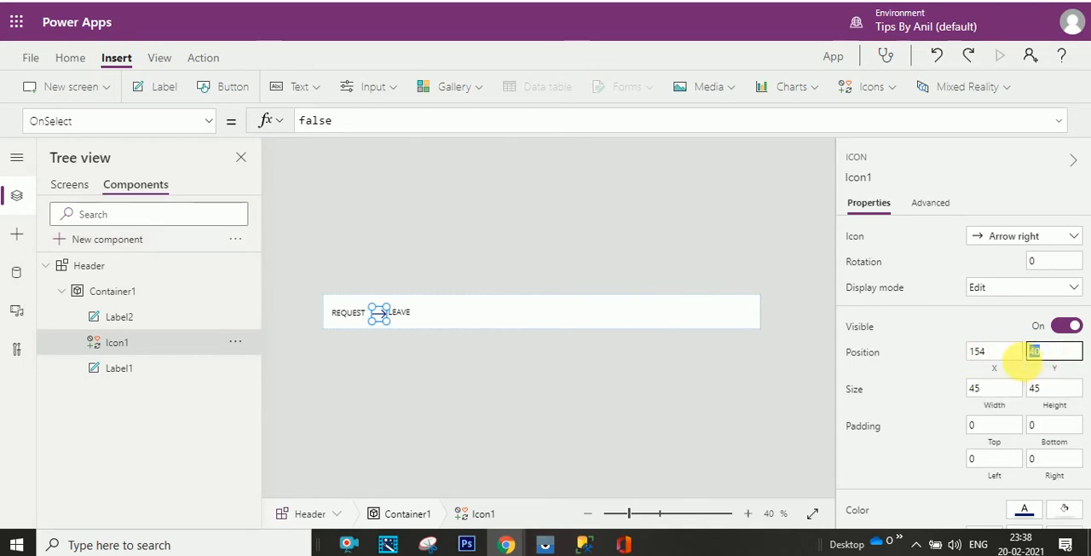
click(938, 353)
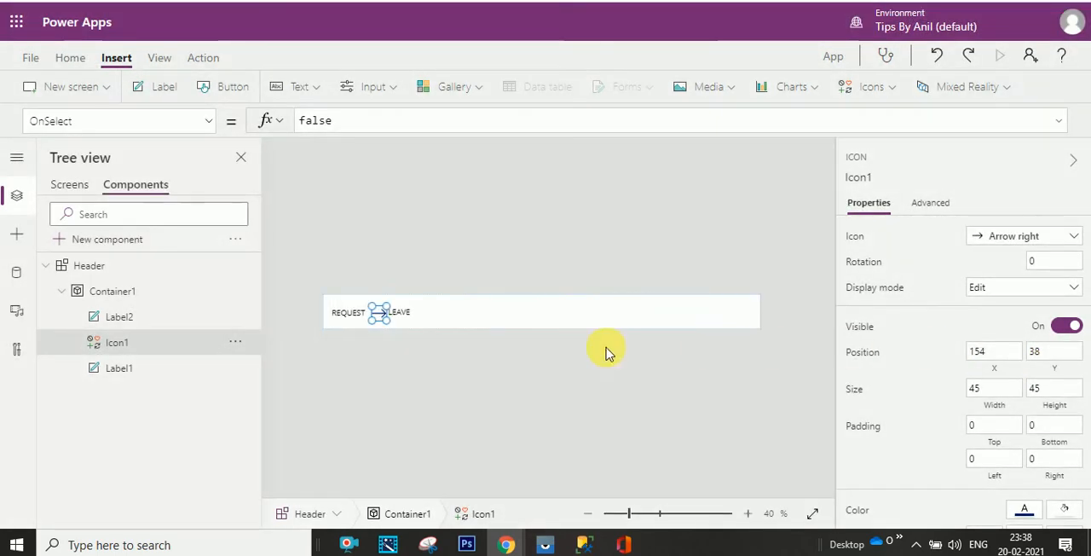
click(512, 326)
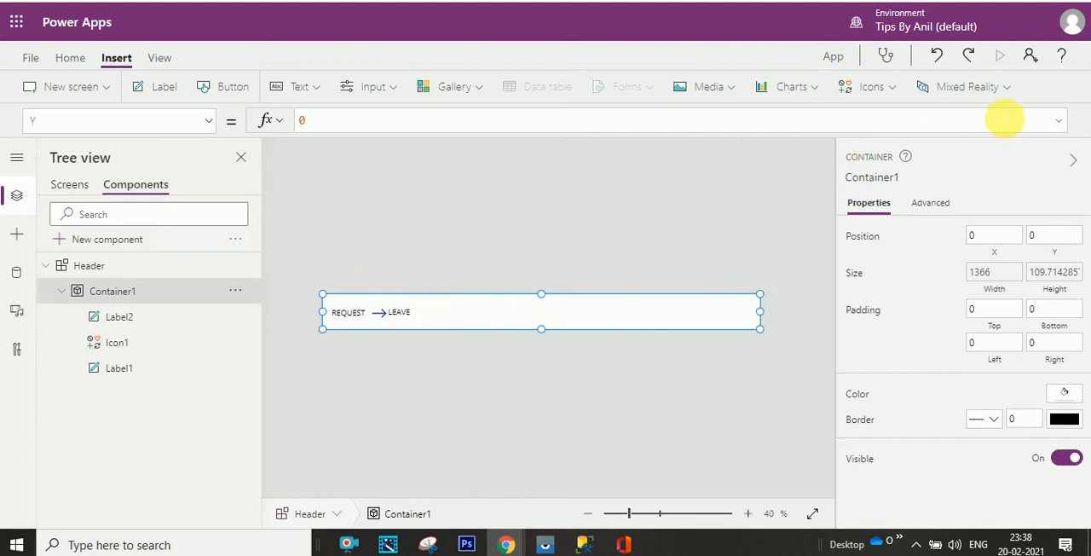
- Nudge the arrow icon left toward REQUEST and move the LEAVE label slightly right, level with REQUEST
click(381, 314)
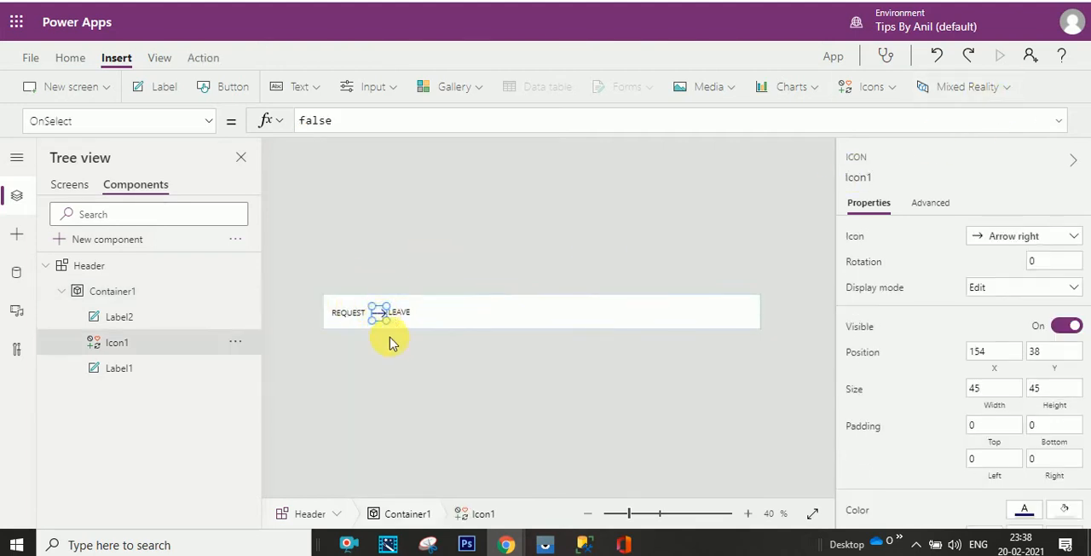
key(Left)
click(403, 315)
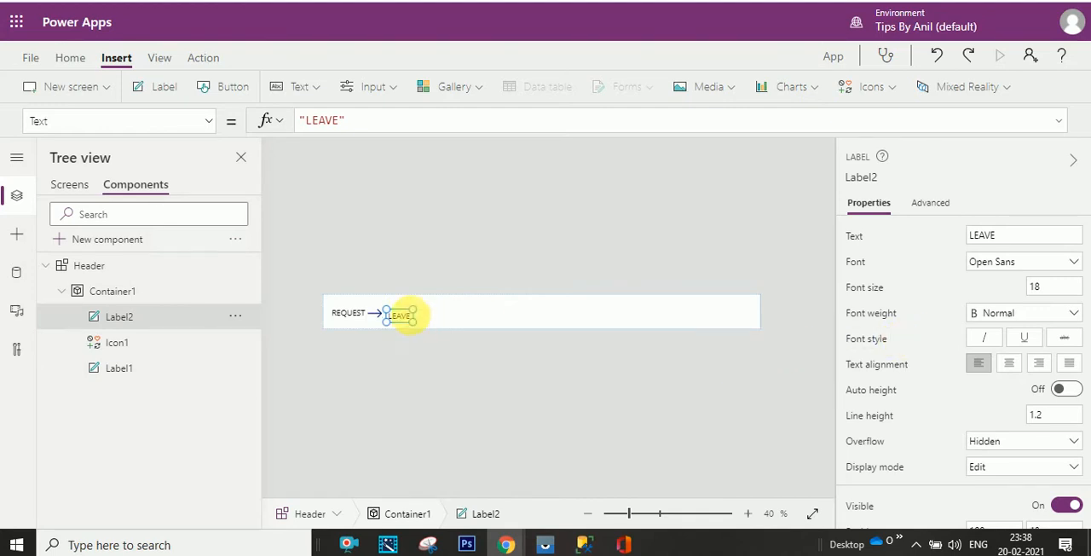
drag(401, 311, 408, 314)
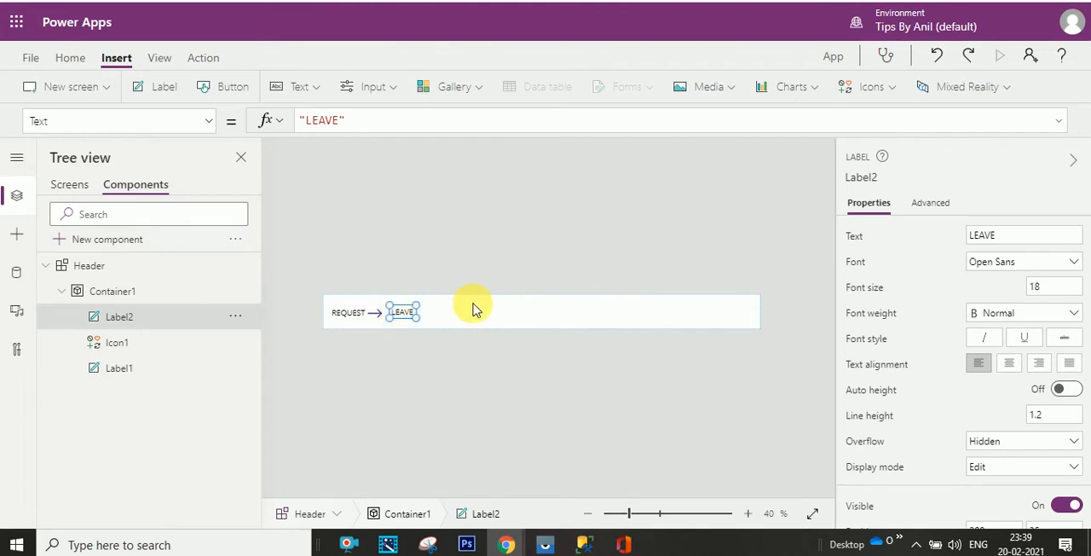
click(507, 317)
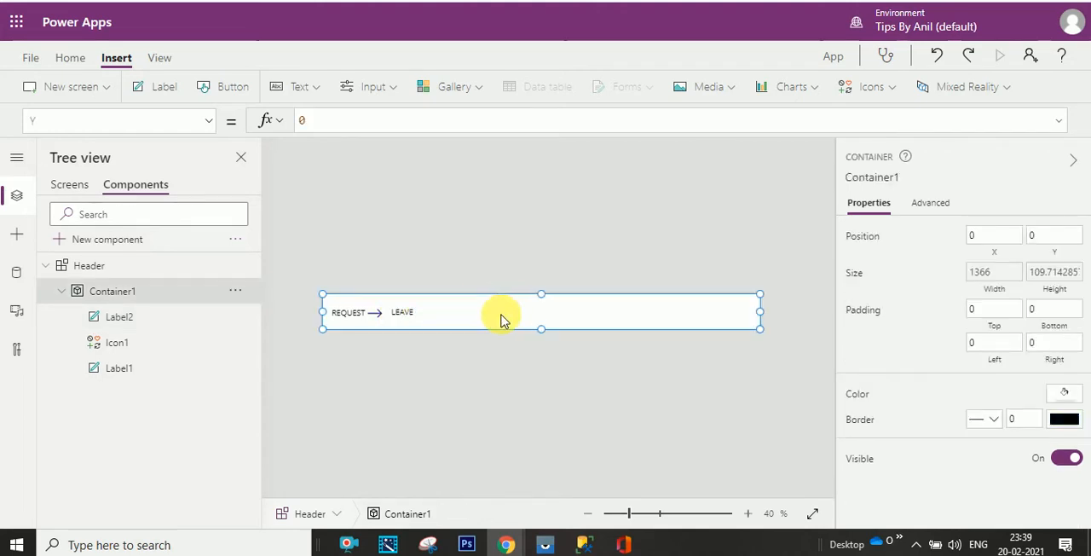
- Nudge the LEAVE label slightly left toward the arrow and check the header layout in the finished leave app
click(395, 313)
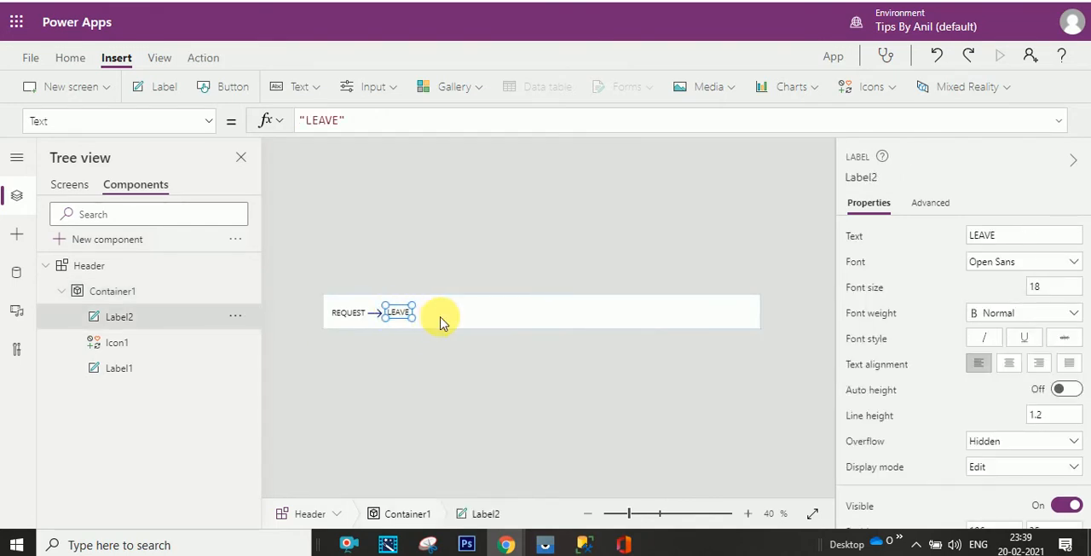
key(F5)
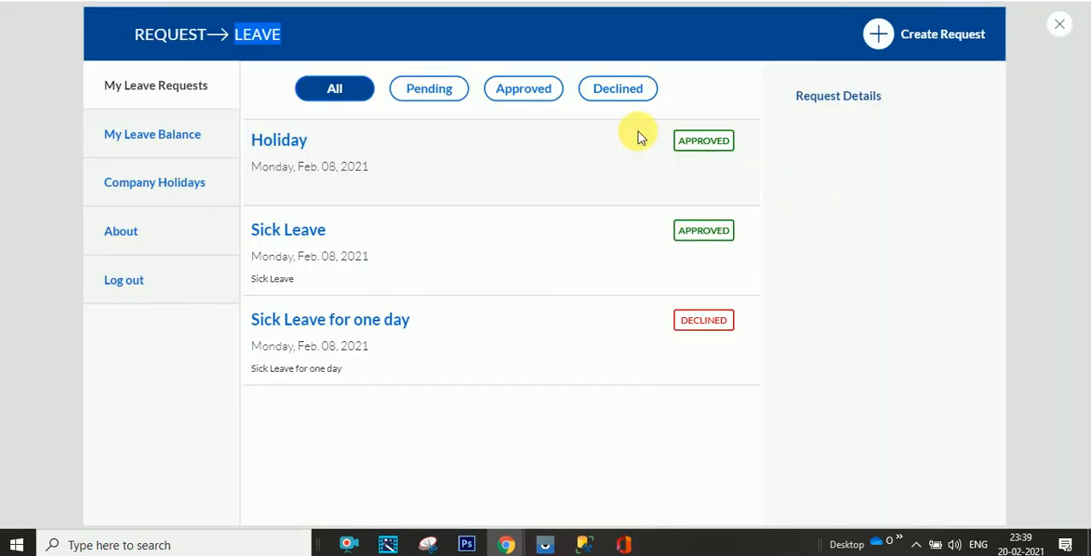
key(Escape)
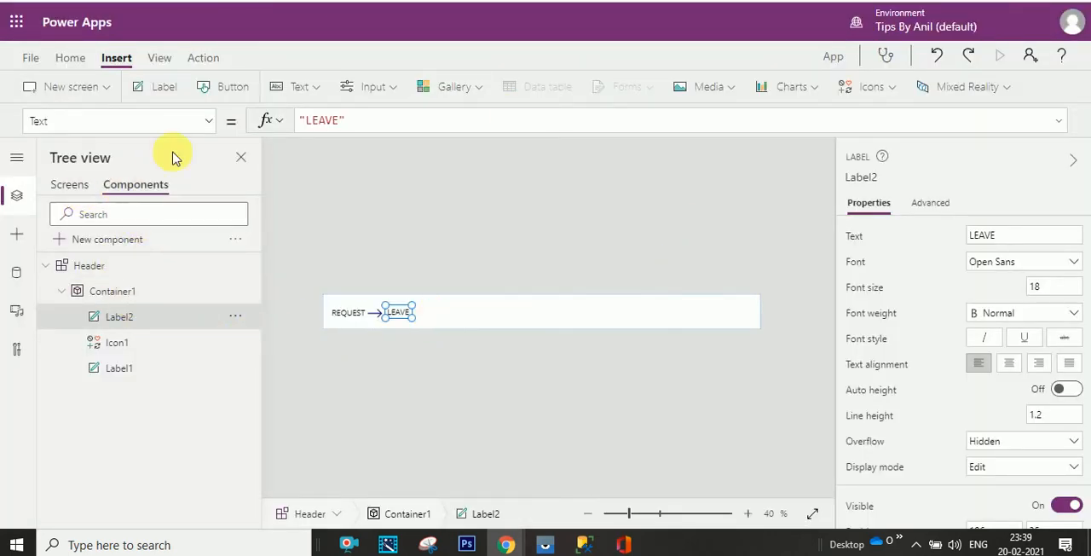
- Insert an Add icon and place it near the right end of the header container, at about X 1122, Y 23
click(816, 92)
click(892, 89)
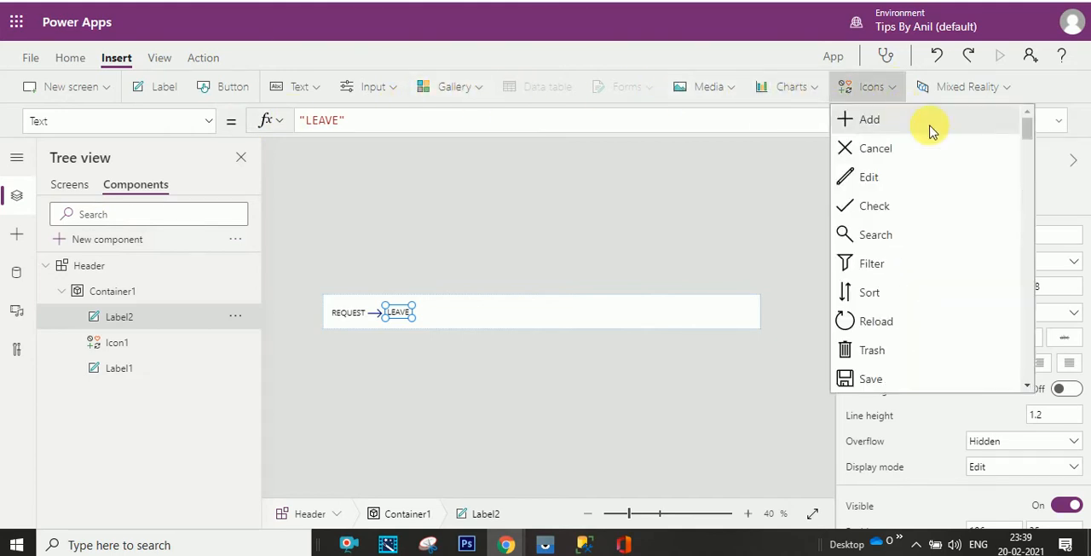
click(911, 127)
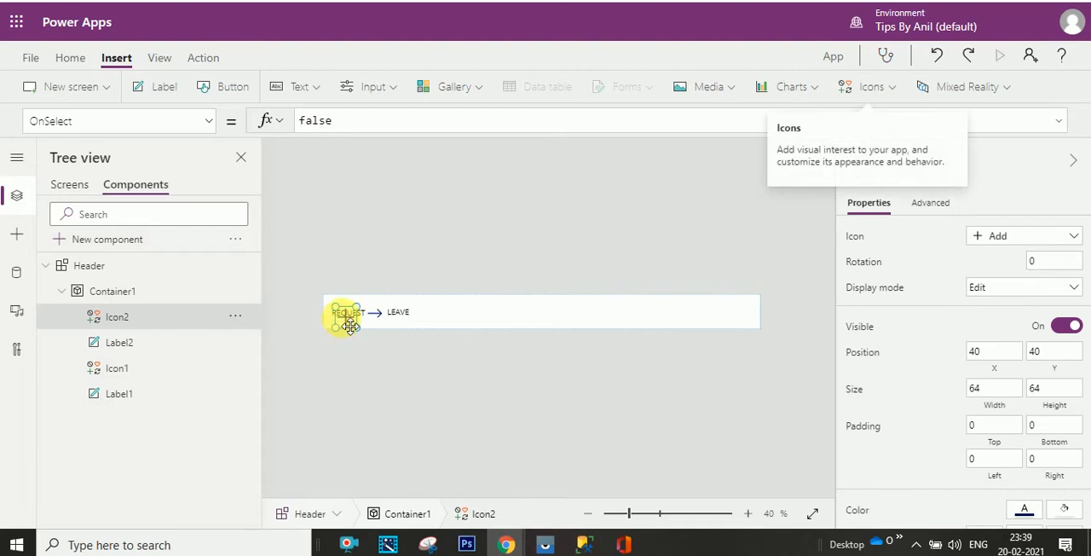
drag(349, 326, 697, 320)
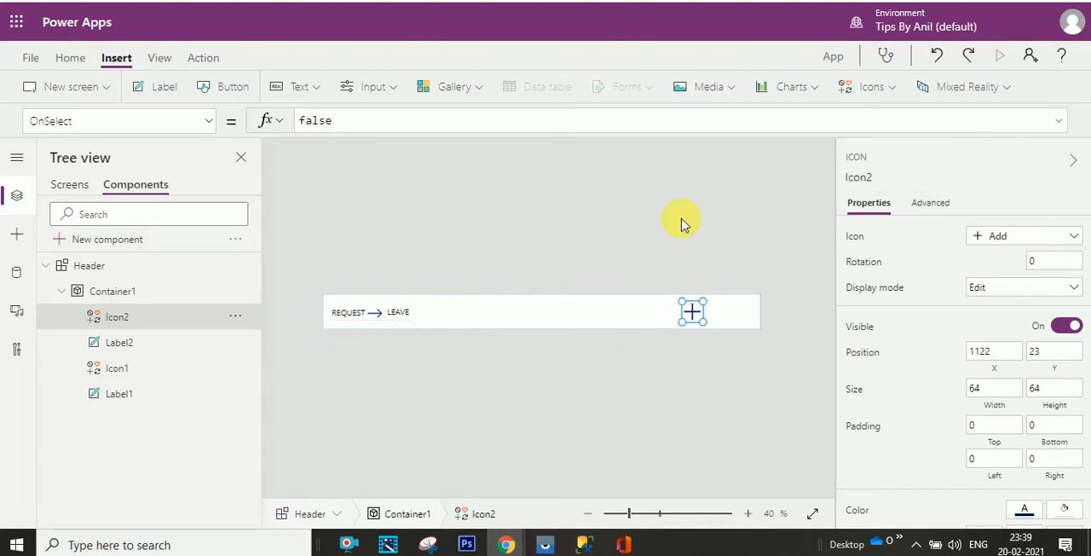
- Insert a circle shape and place it centred over the plus icon, at about X 1104, Y 5
click(897, 91)
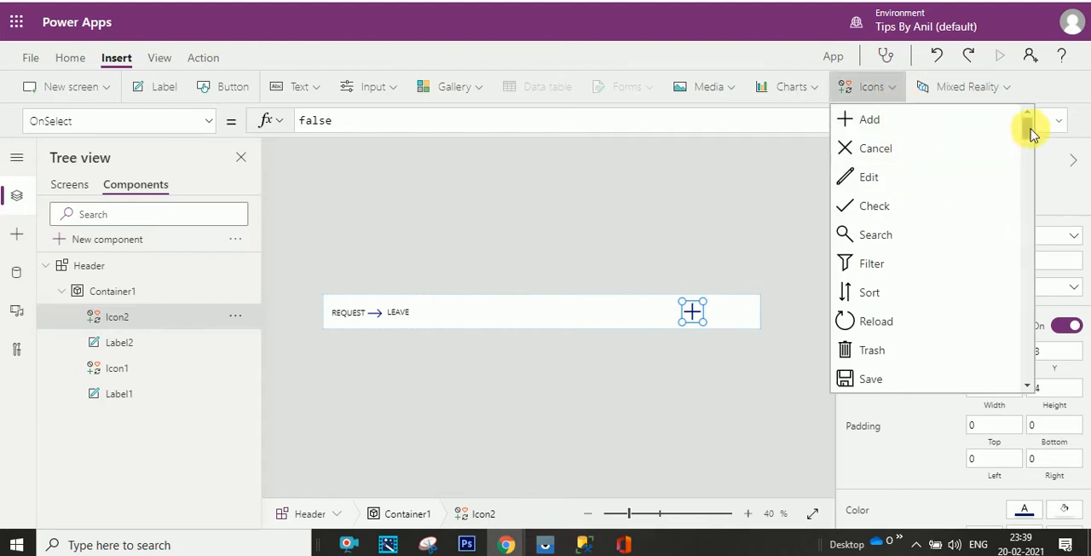
drag(1027, 143, 1022, 358)
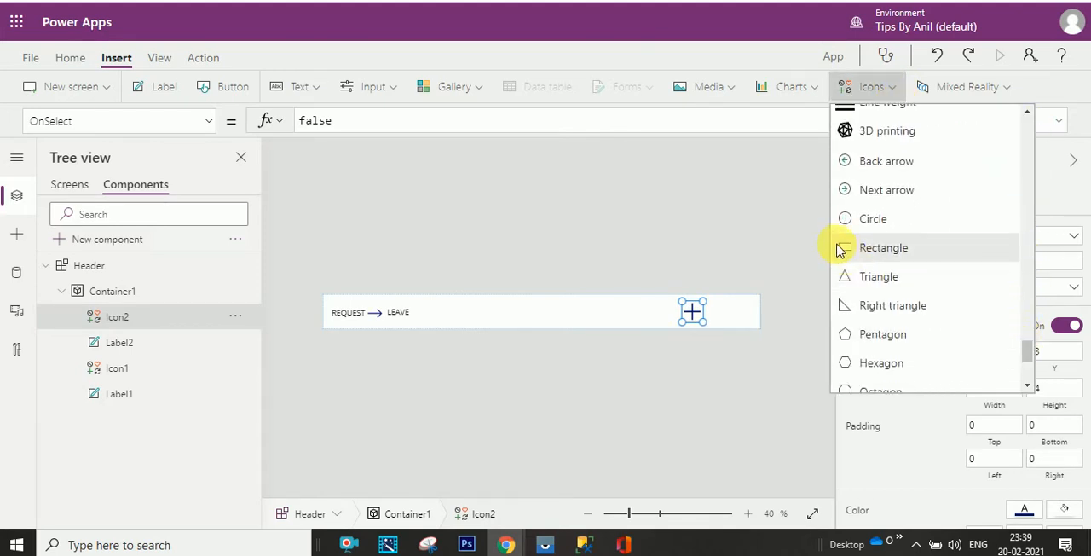
click(793, 297)
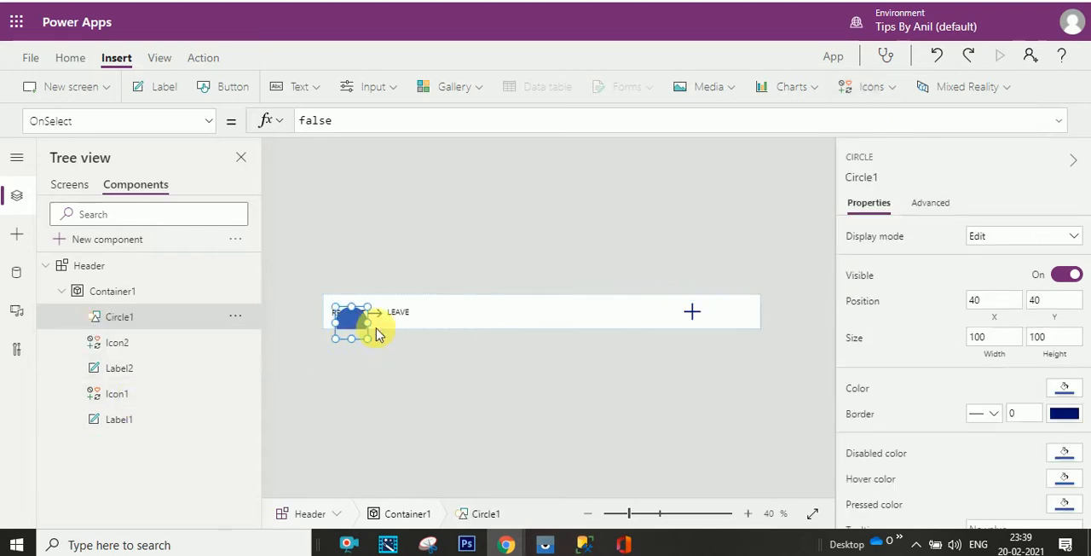
drag(354, 315, 692, 313)
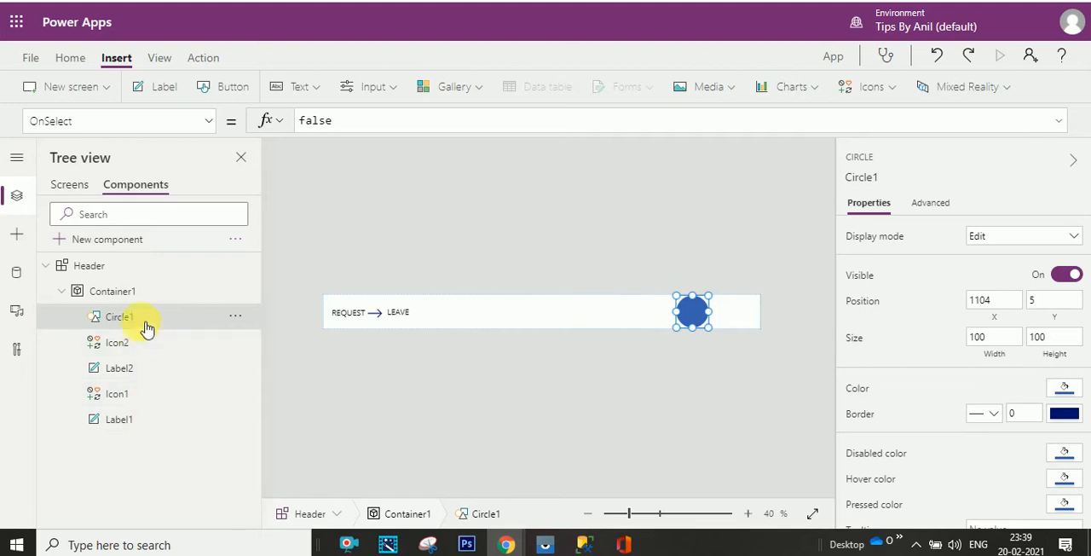
- Send the circle backward one level so that it sits behind the plus icon
click(220, 346)
click(235, 317)
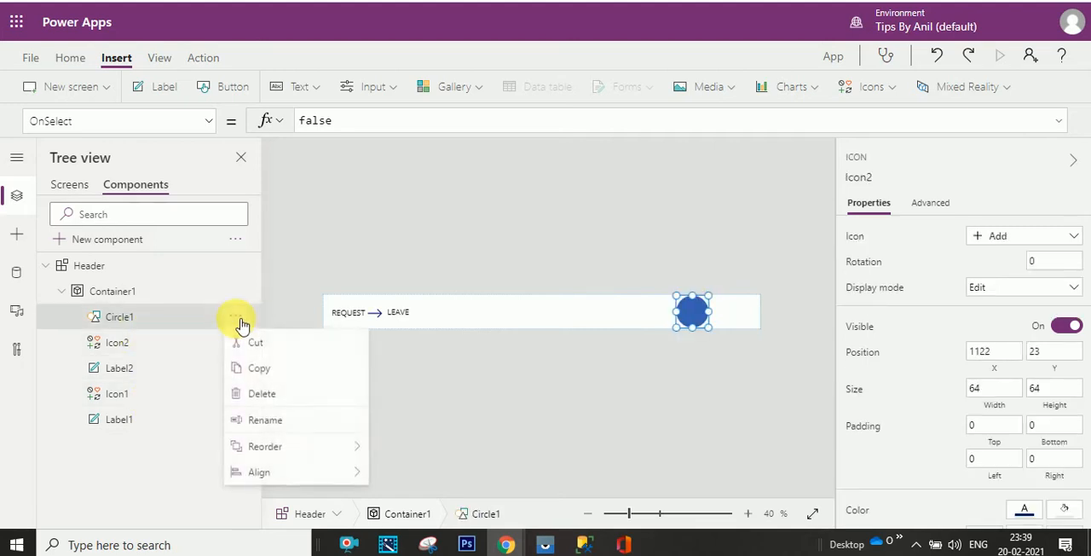
mouse_move(308, 449)
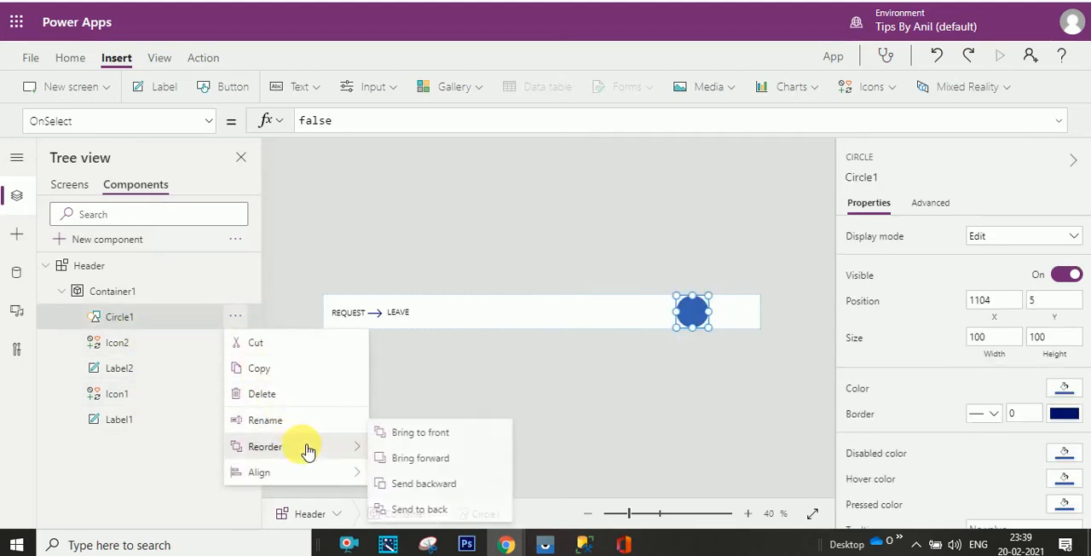
click(411, 483)
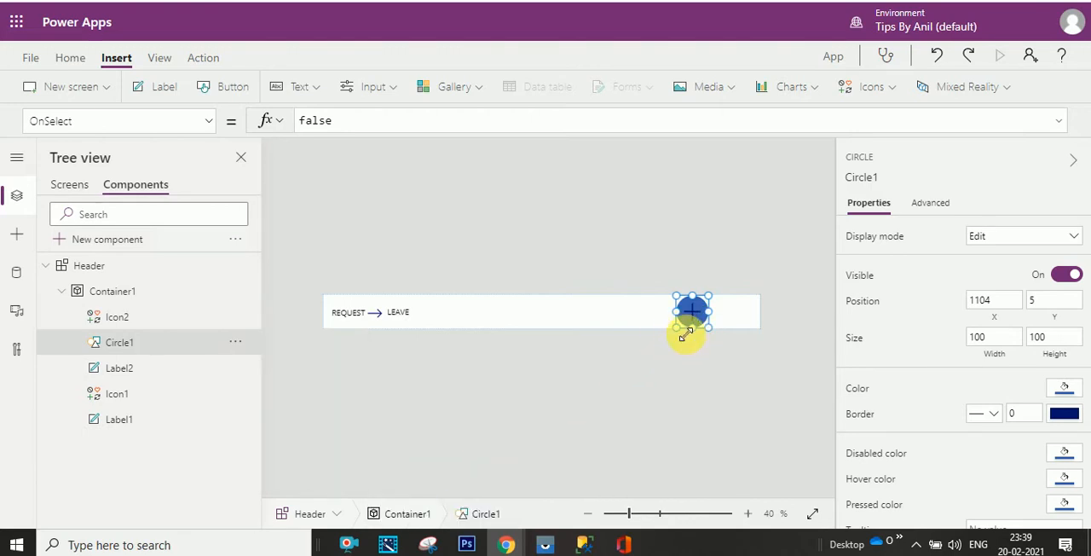
click(721, 317)
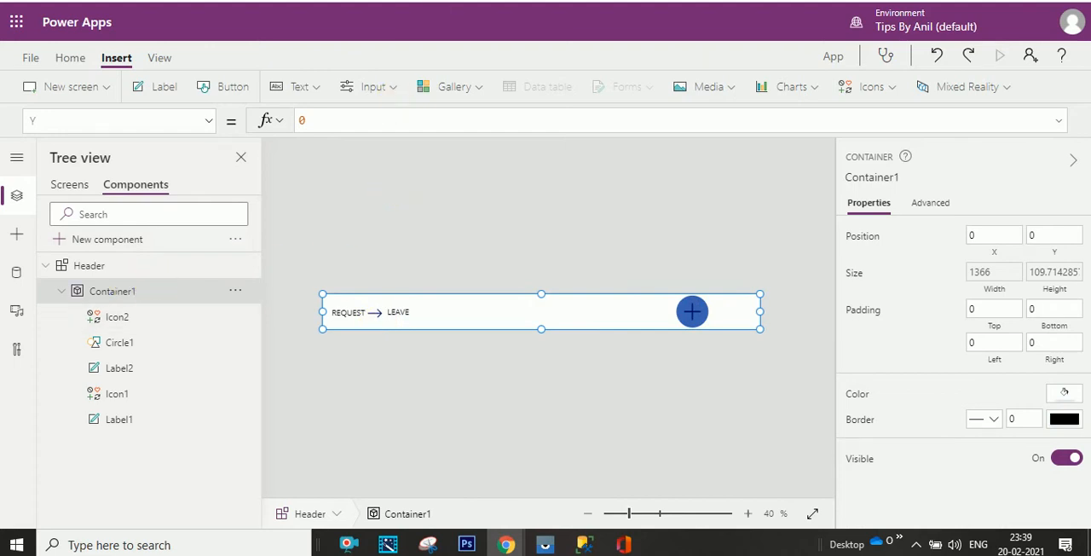
- Check the Create Request caption in the finished app and add a text label just right of the plus circle
key(F5)
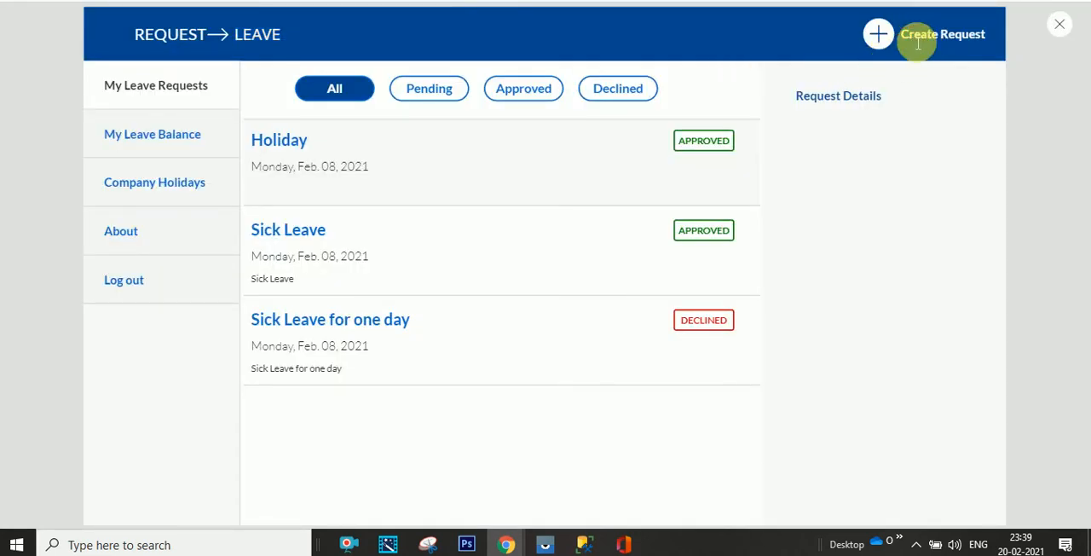
drag(918, 43, 989, 41)
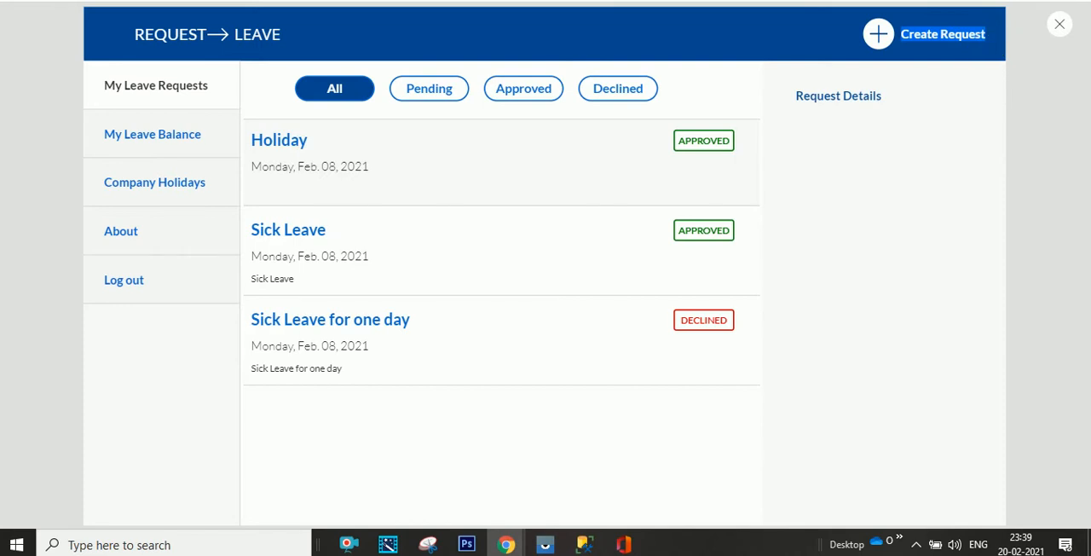
key(Escape)
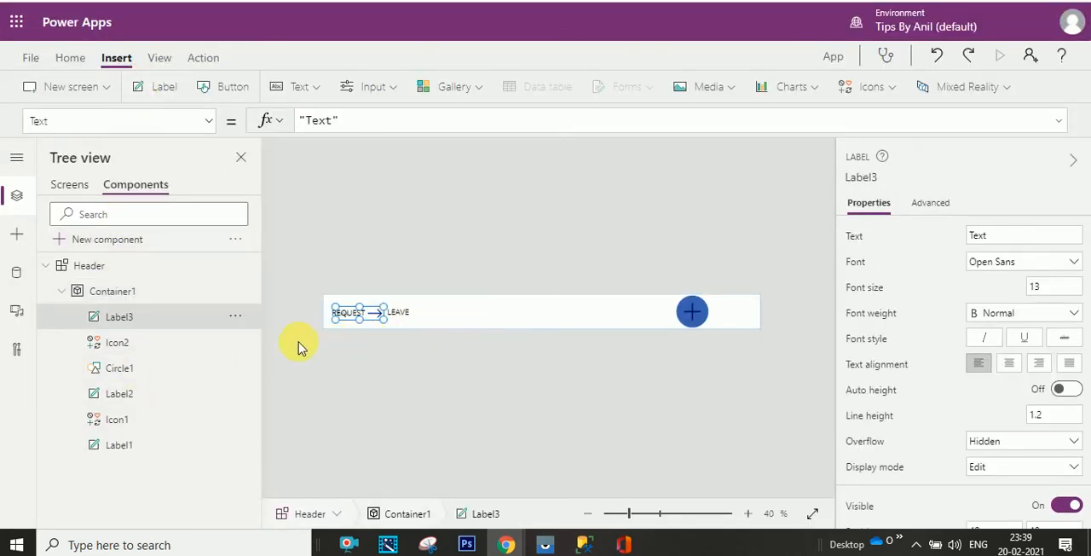
drag(353, 312, 738, 317)
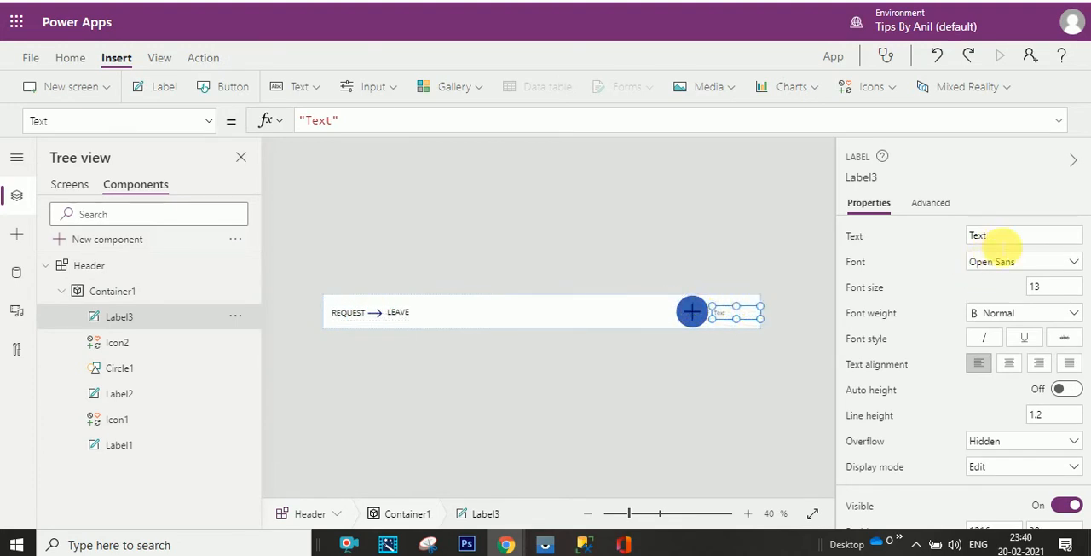
- Set the new label's text to Create Request and its font size to 18
click(971, 236)
text(Create Request)
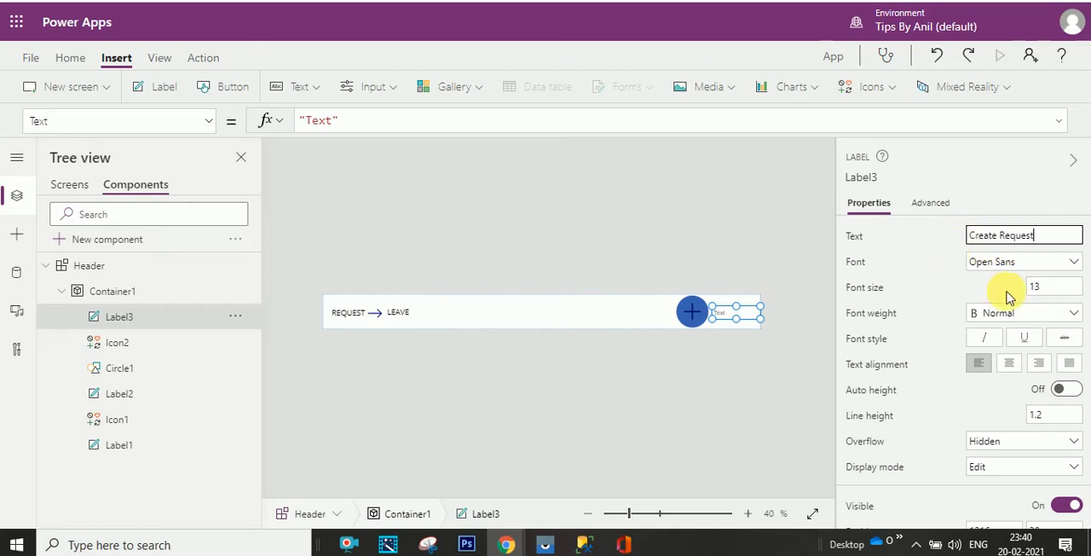
click(1034, 286)
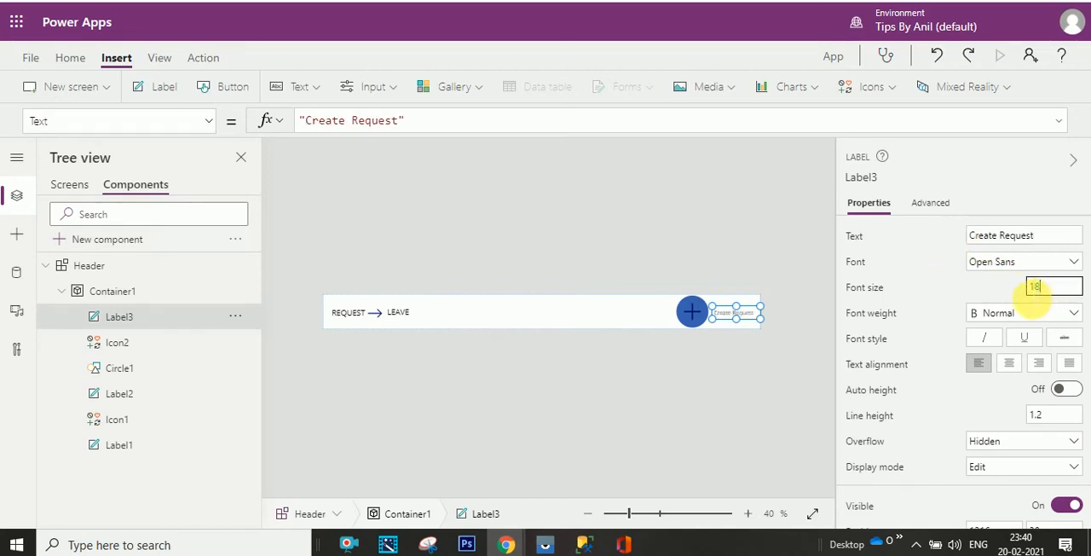
text(18)
click(927, 312)
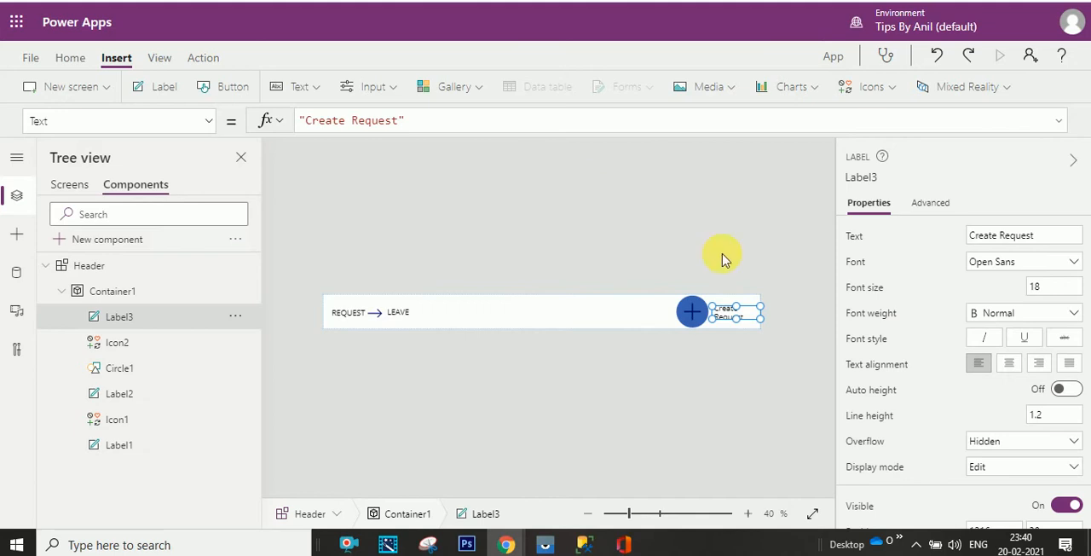
- Move the plus icon and circle together slightly left, and widen the Create Request label to fit on one line
click(690, 311)
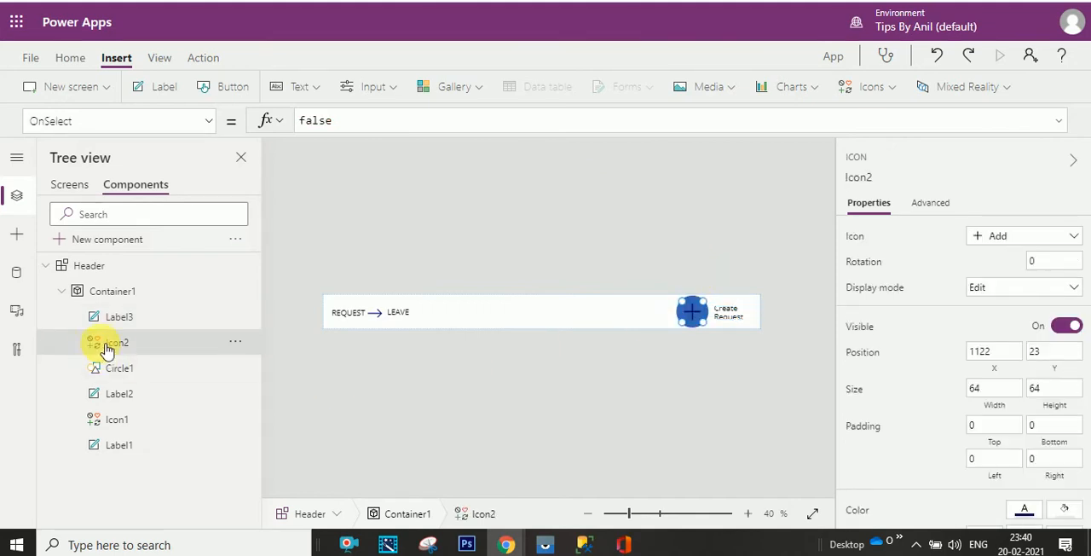
click(691, 311)
click(692, 313)
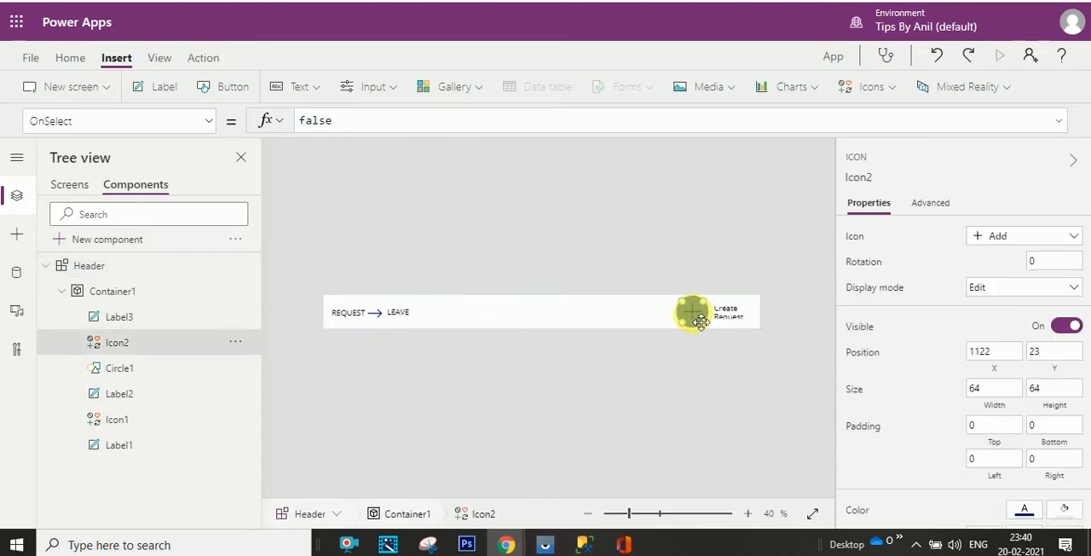
ctrl+click(148, 377)
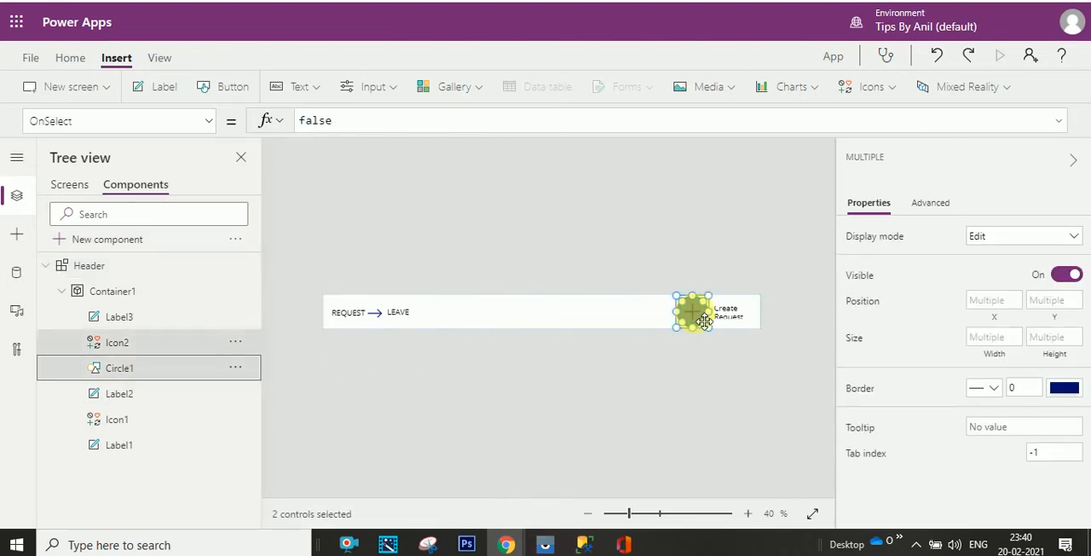
mouse_move(700, 319)
mouse_down()
mouse_move(688, 322)
mouse_move(707, 328)
mouse_up()
click(723, 313)
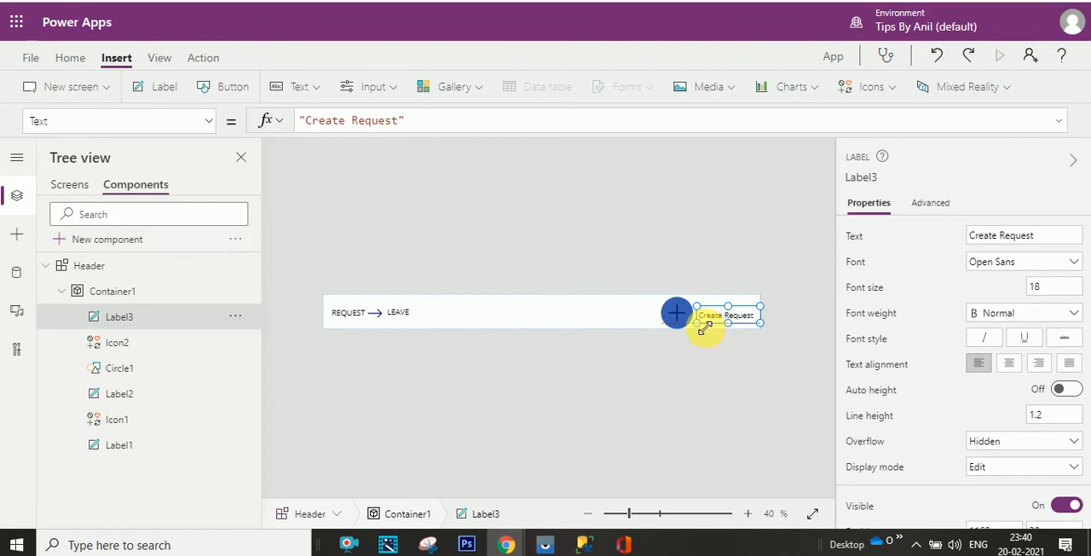
- Shrink the plus icon to about 64 × 58 and the circle behind it to about 88 × 83
click(682, 317)
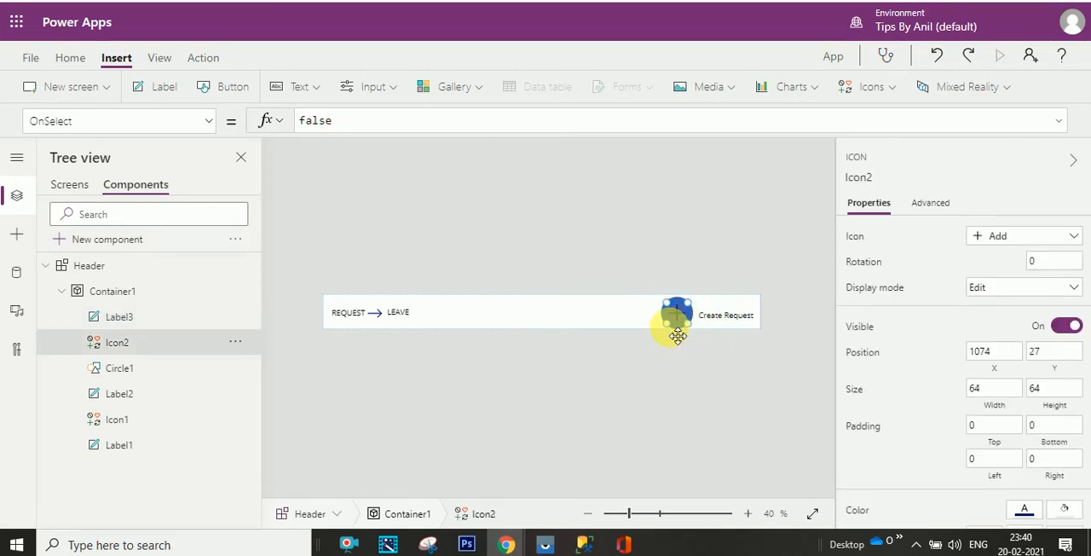
click(135, 375)
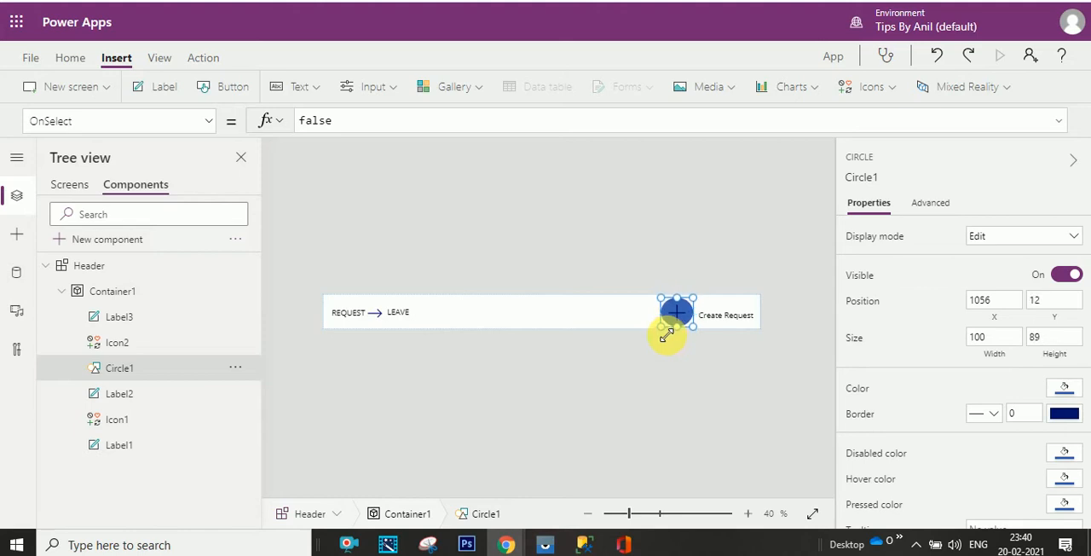
click(162, 344)
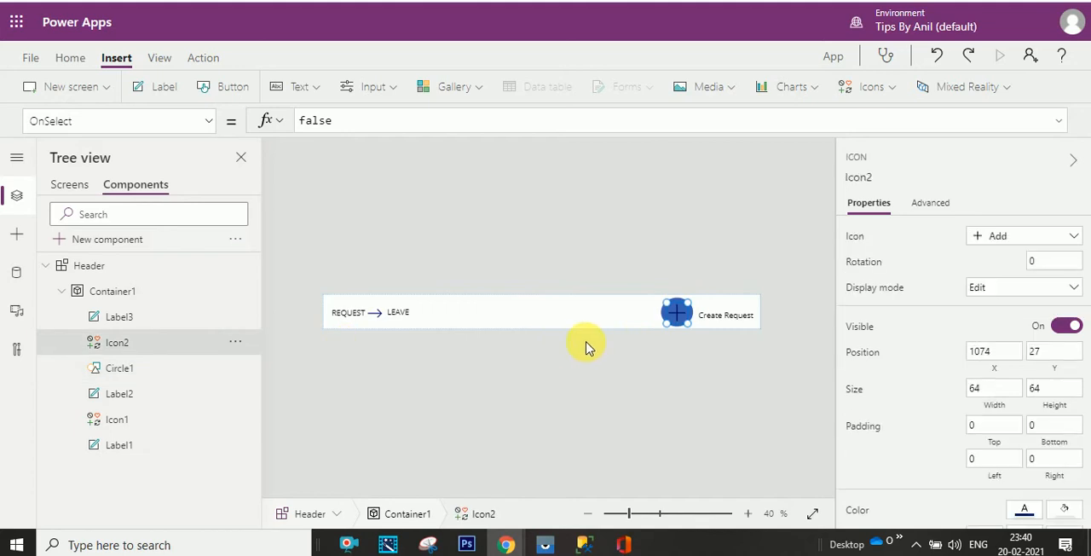
key(Up)
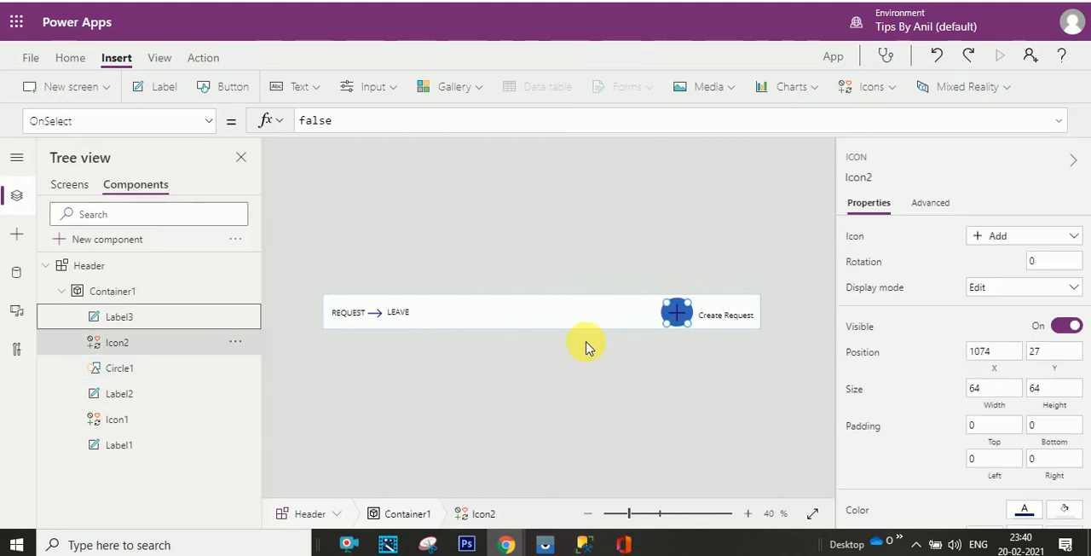
click(167, 355)
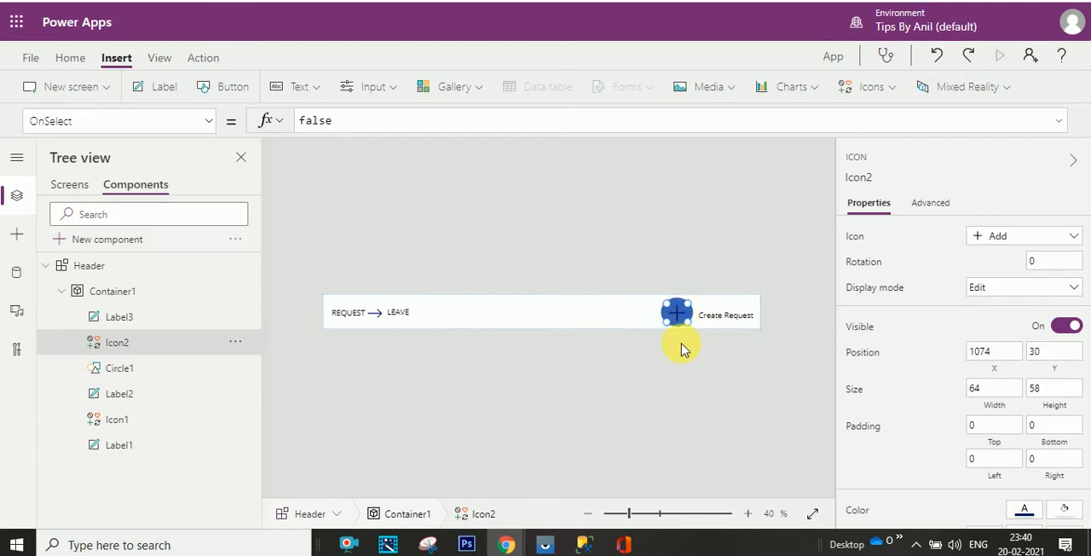
click(129, 368)
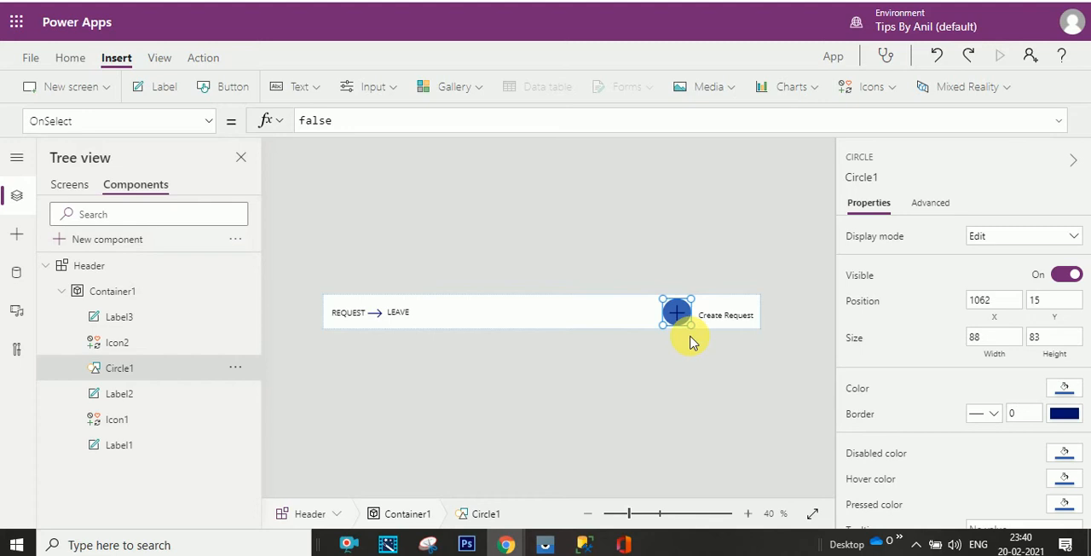
- Insert a rectangle shape directly into the Header component, outside its container
click(627, 356)
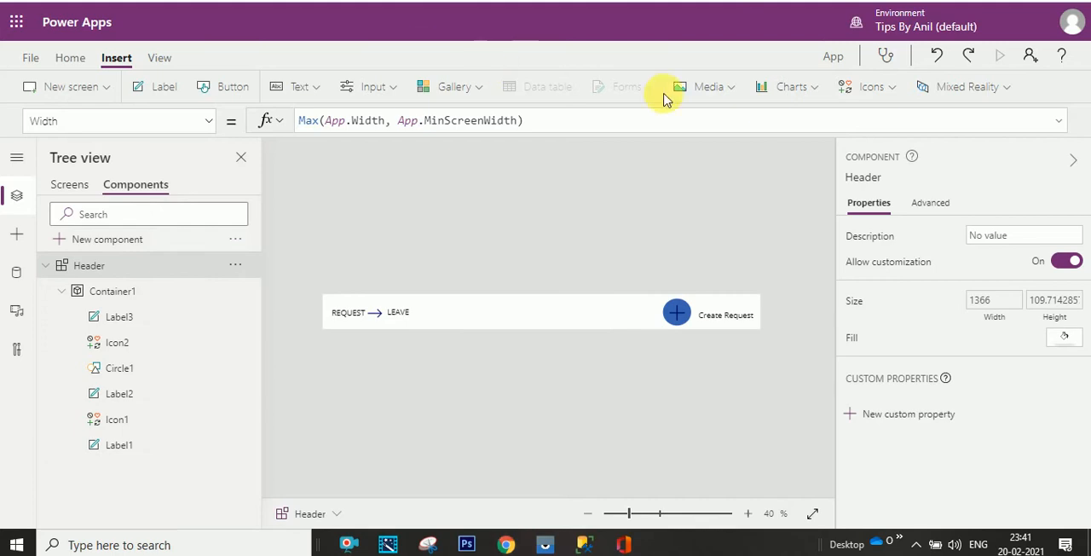
click(812, 90)
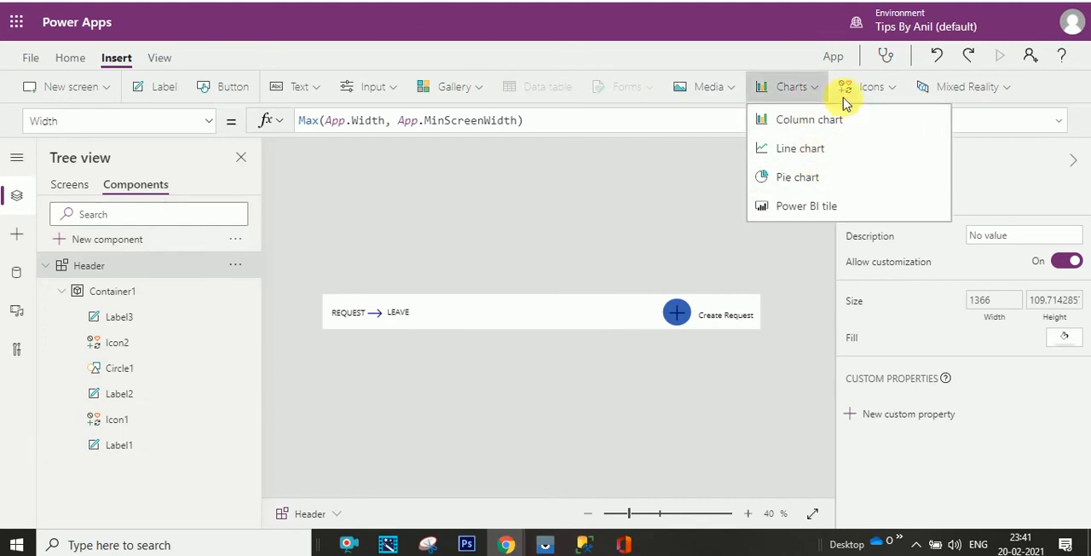
click(872, 87)
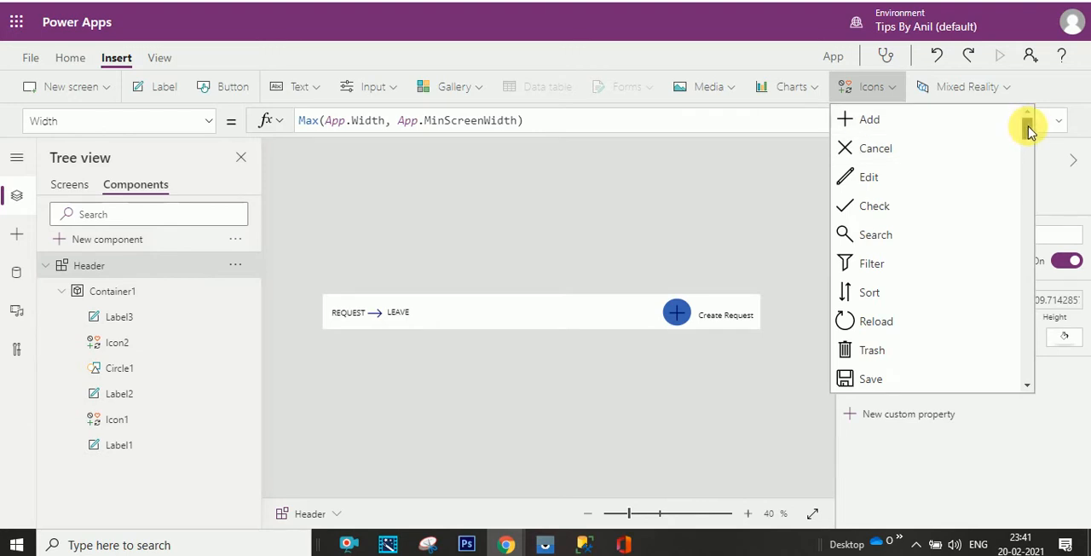
drag(1027, 127, 1021, 349)
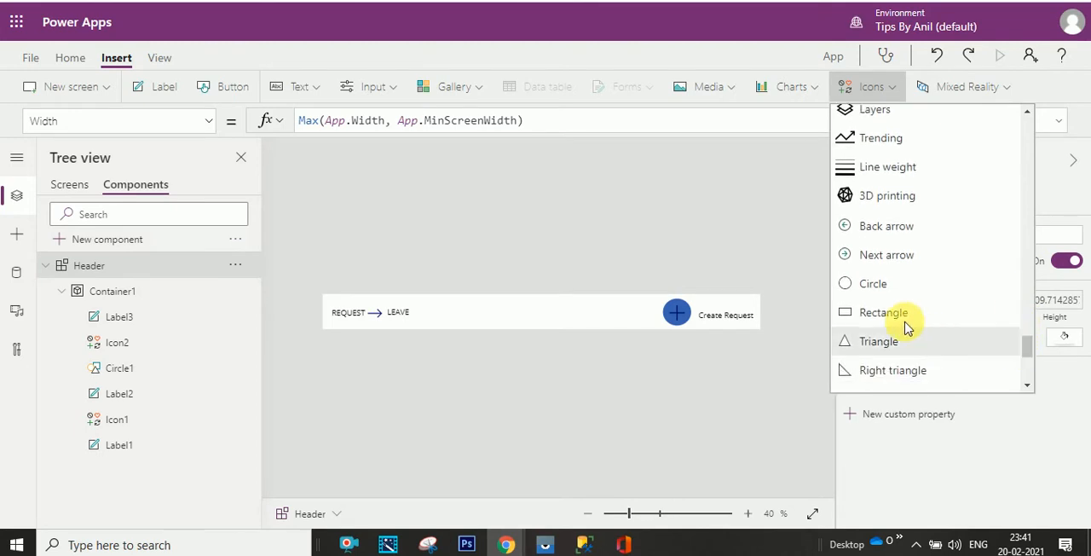
click(869, 311)
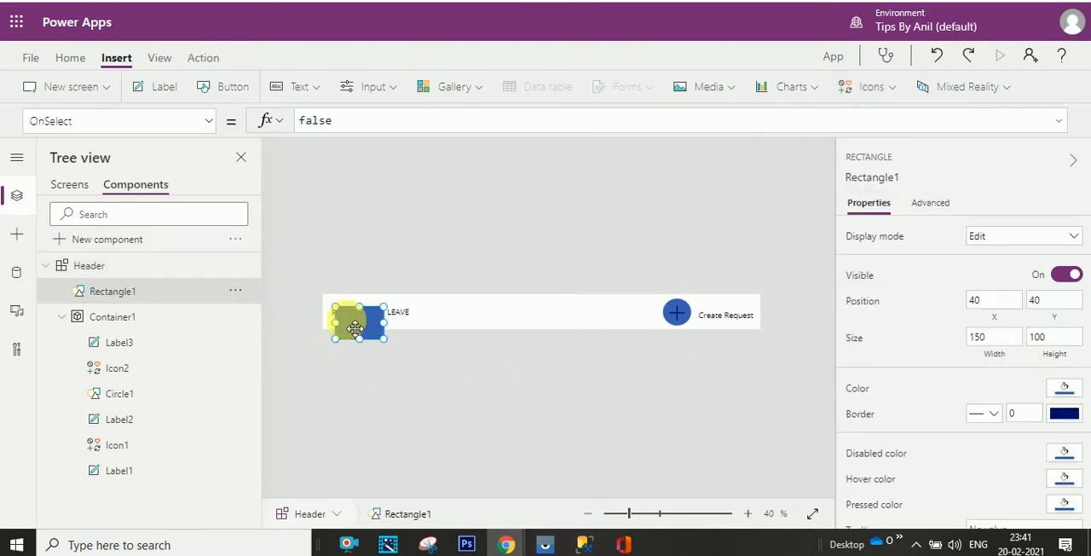
- Stretch the rectangle across the whole header to about 1366 × 105, then cut it and paste it into Container1
drag(347, 317, 760, 333)
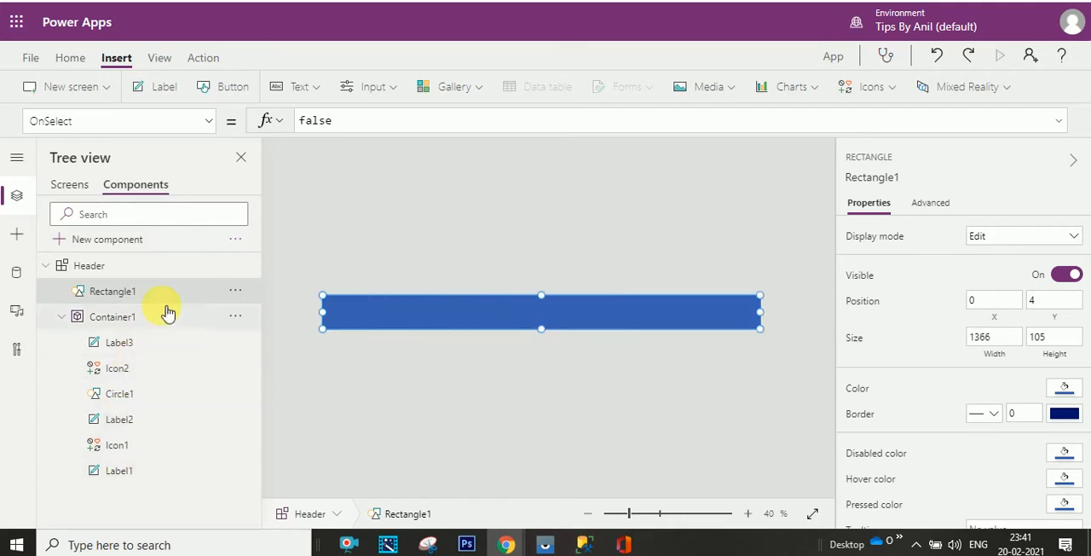
click(232, 293)
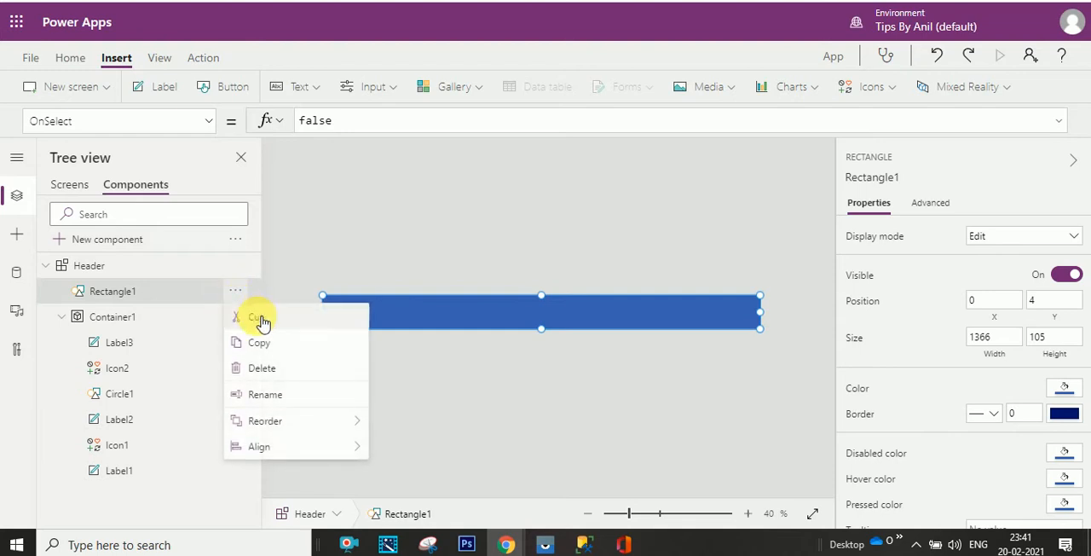
click(262, 318)
click(181, 322)
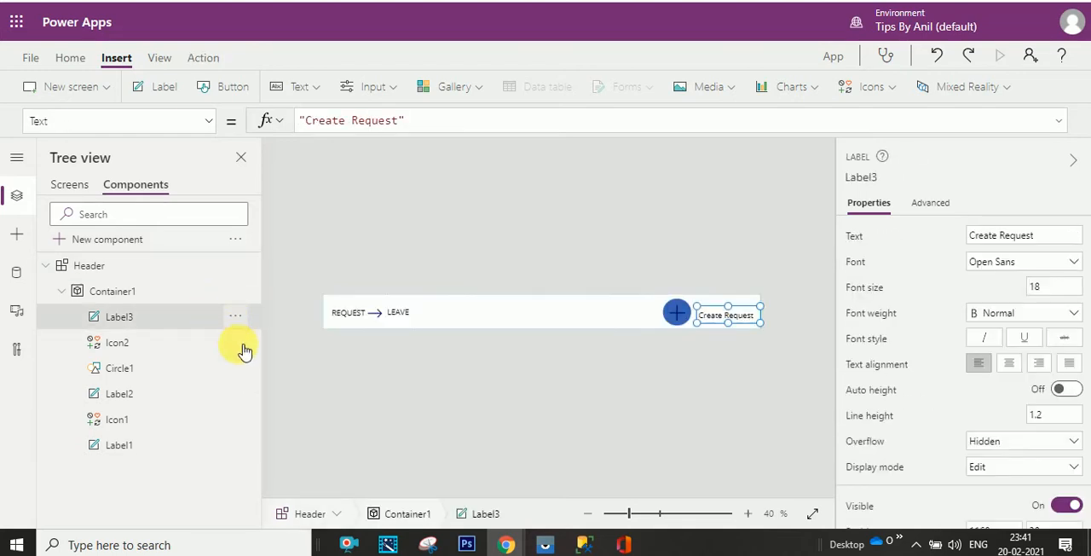
click(236, 316)
click(273, 392)
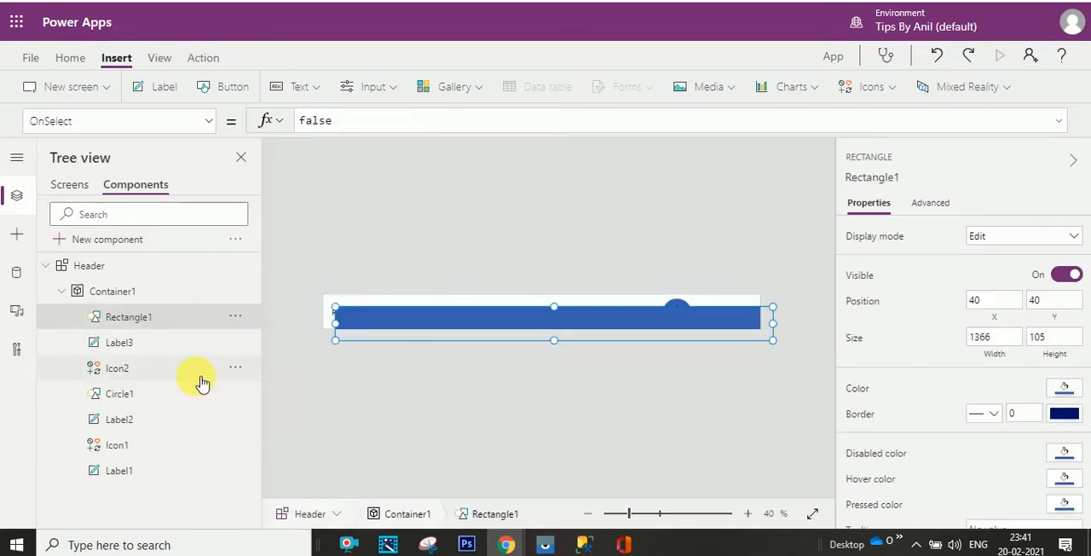
- Send the rectangle backward repeatedly until it sits behind all the labels, icons and the circle in Container1
click(239, 318)
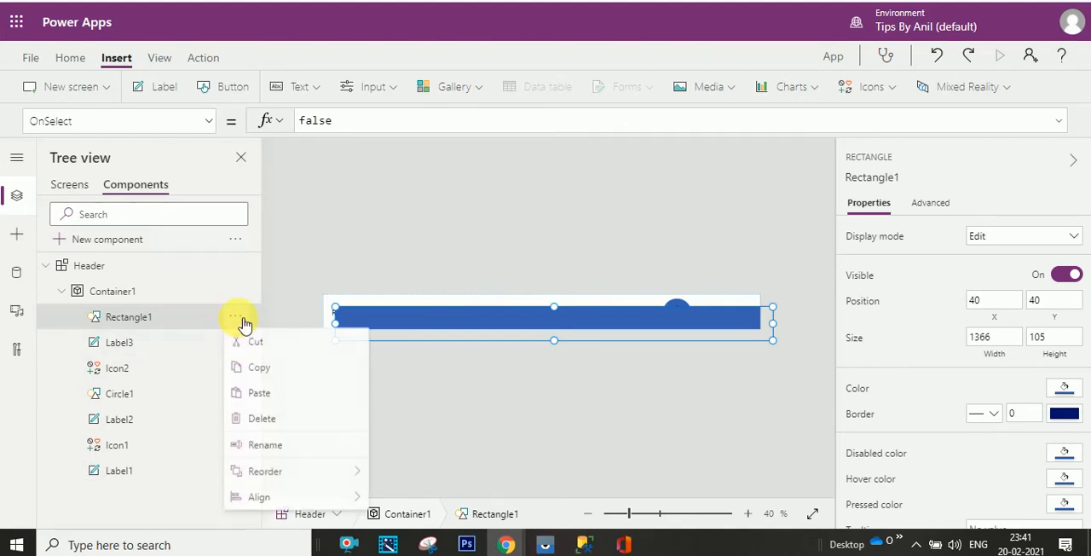
mouse_move(328, 475)
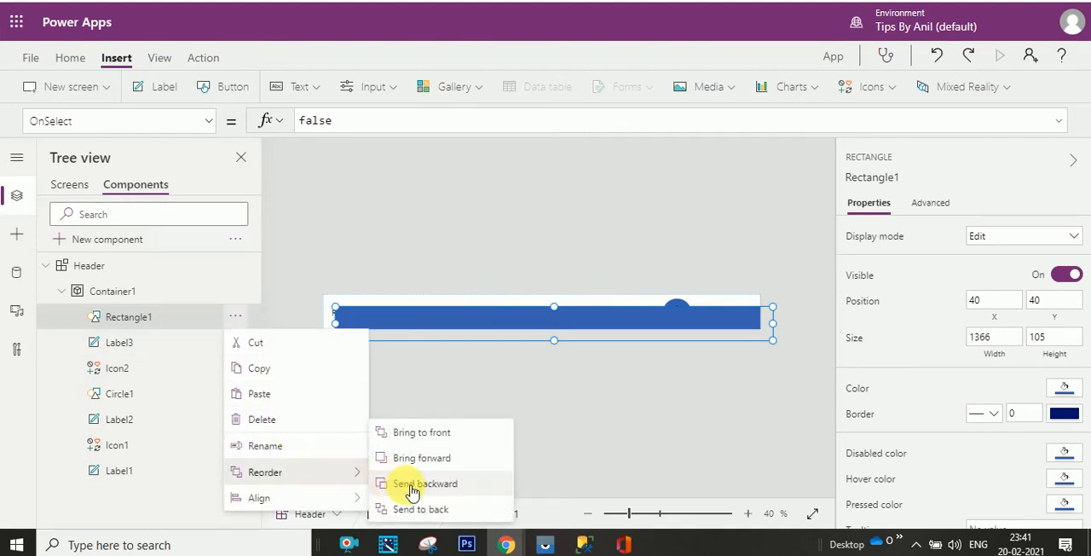
click(445, 484)
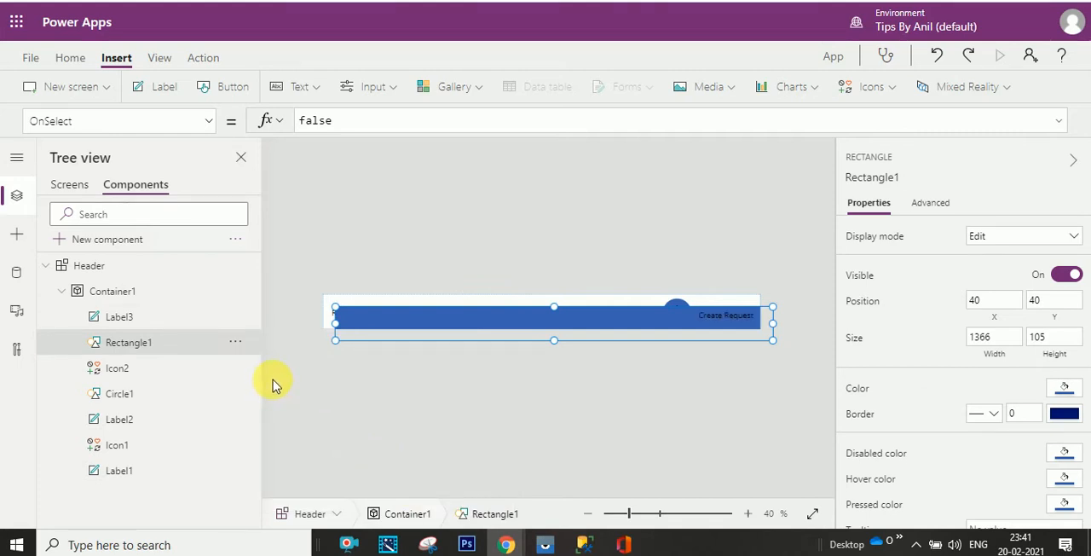
click(235, 341)
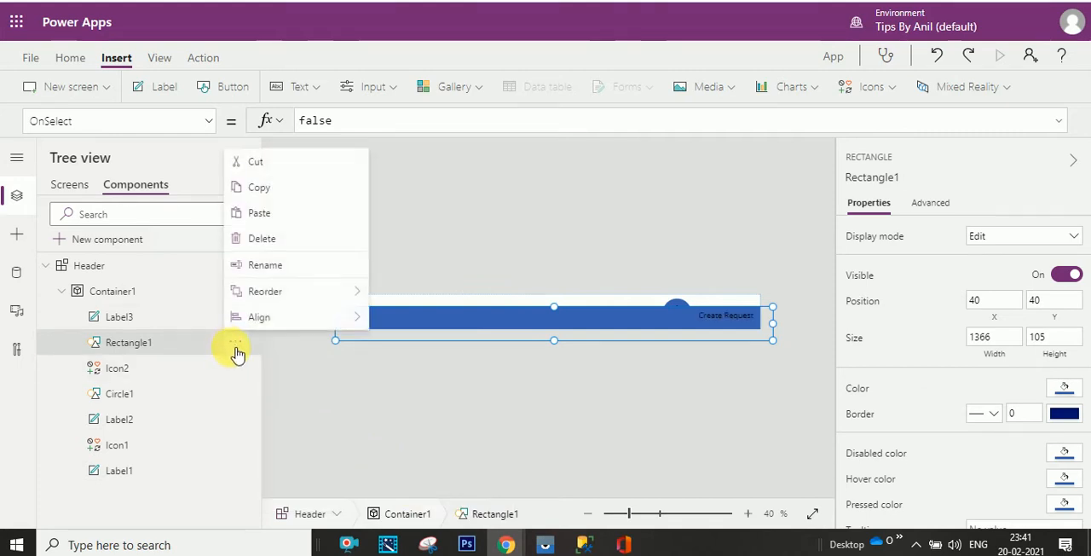
mouse_move(290, 293)
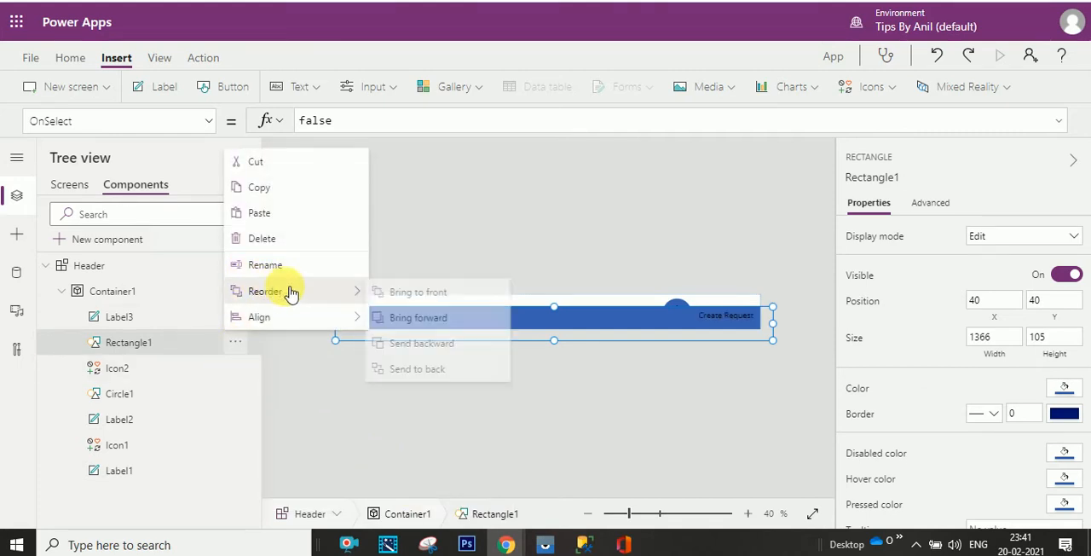
click(423, 344)
click(235, 368)
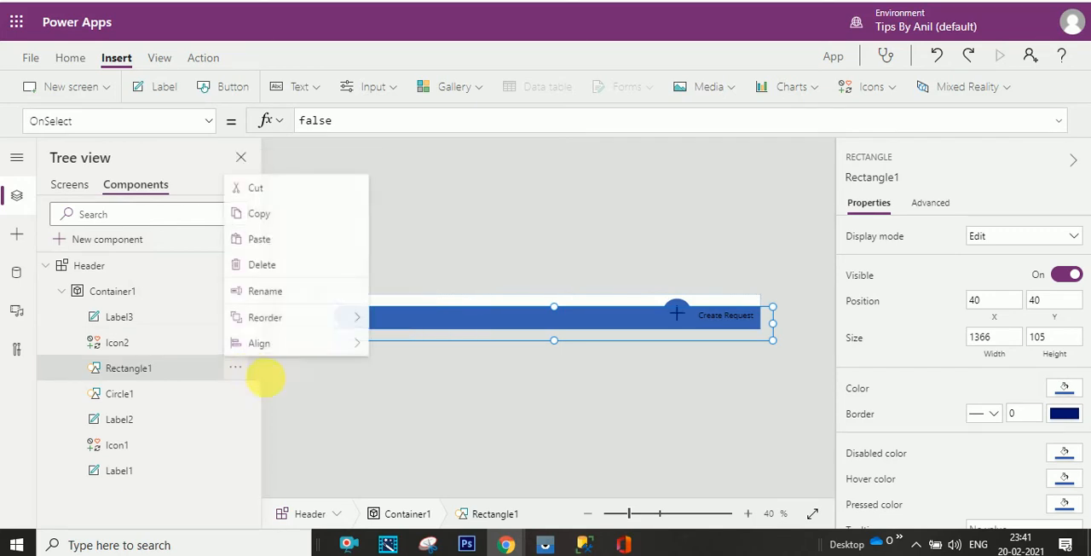
mouse_move(349, 319)
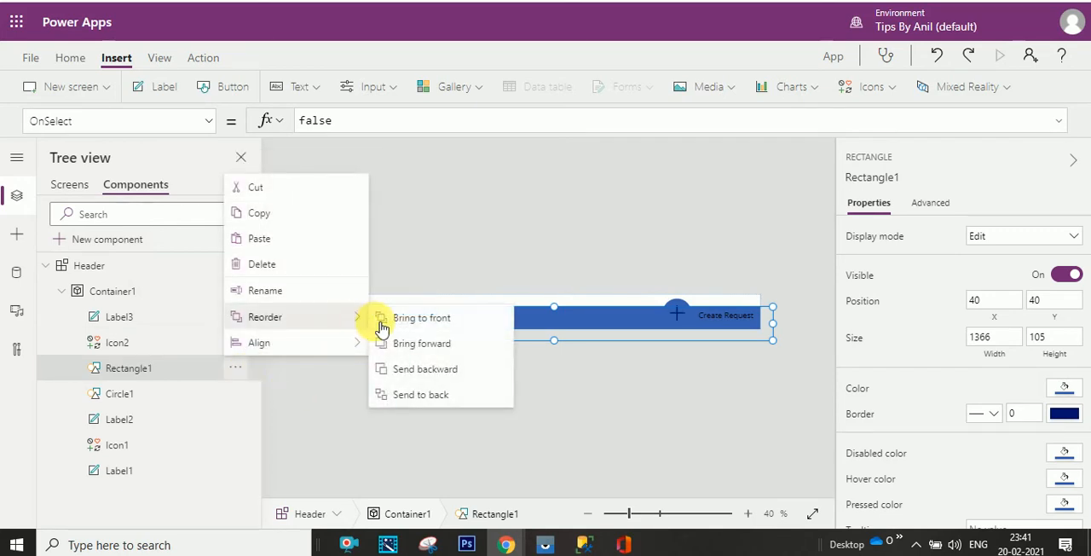
click(417, 370)
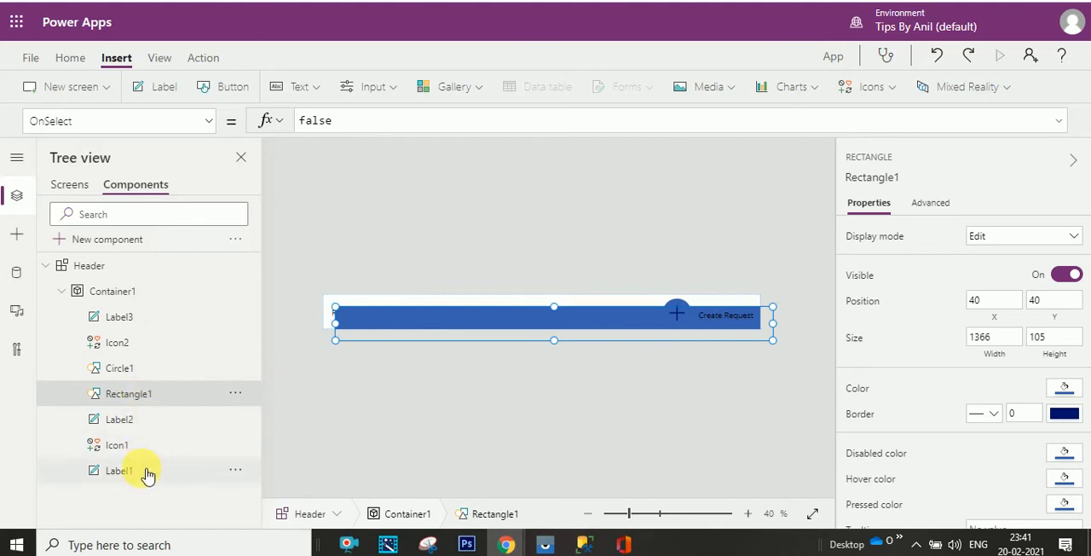
click(237, 394)
mouse_move(365, 347)
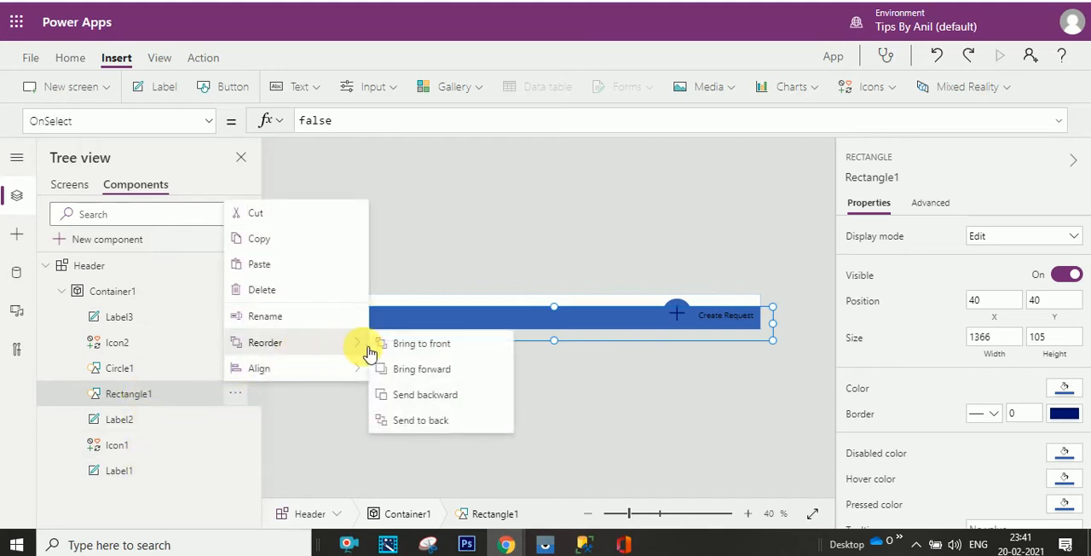
click(411, 397)
click(236, 417)
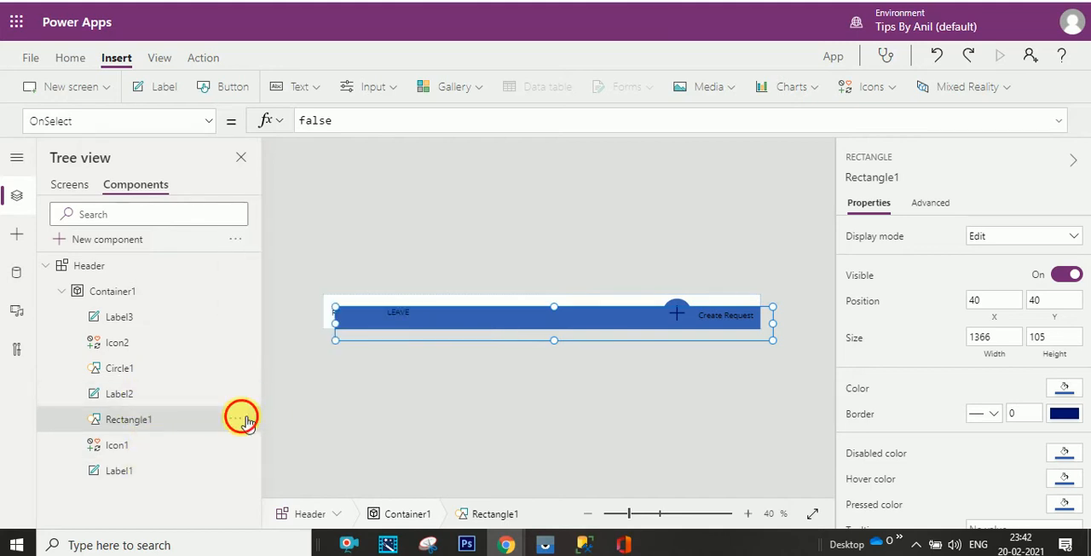
mouse_move(344, 375)
click(424, 419)
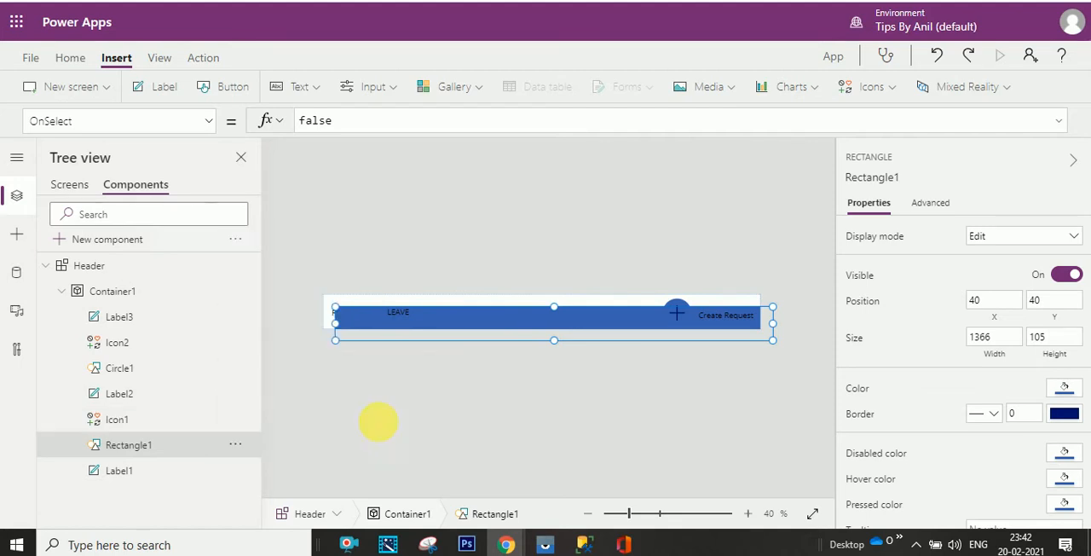
click(236, 444)
mouse_move(362, 397)
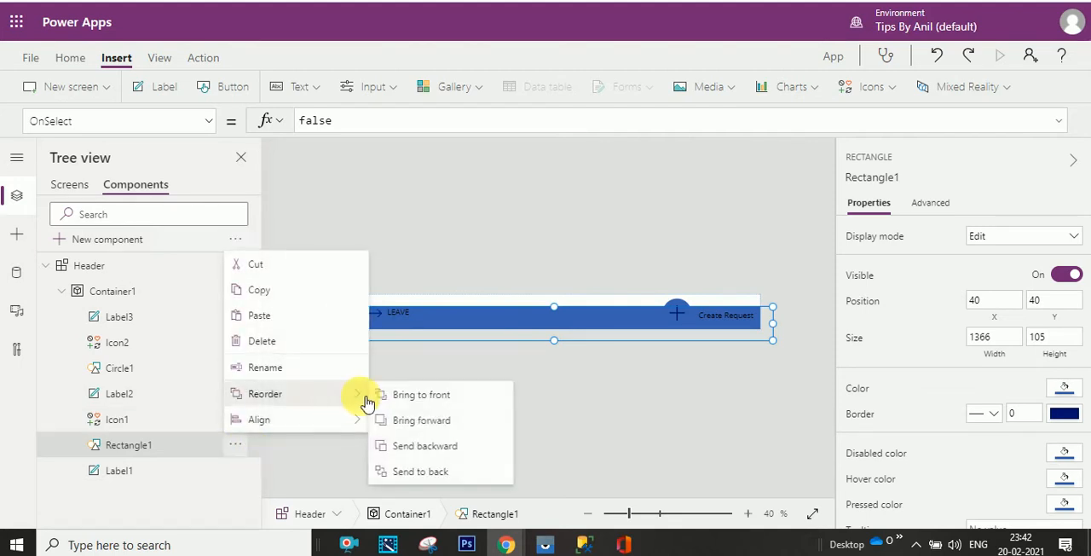
click(413, 447)
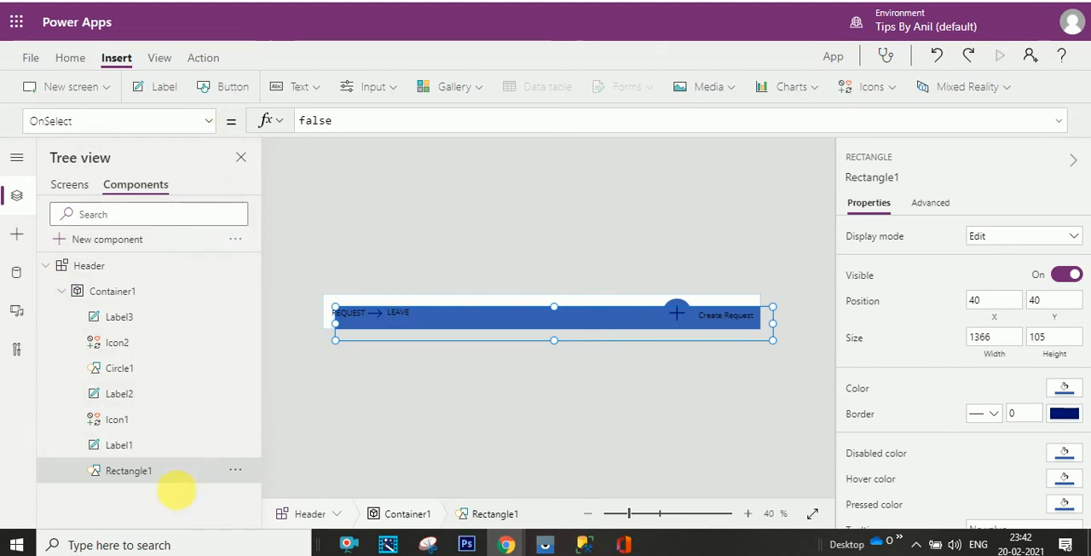
- Set the rectangle's Height property to the formula Header.Height
click(210, 121)
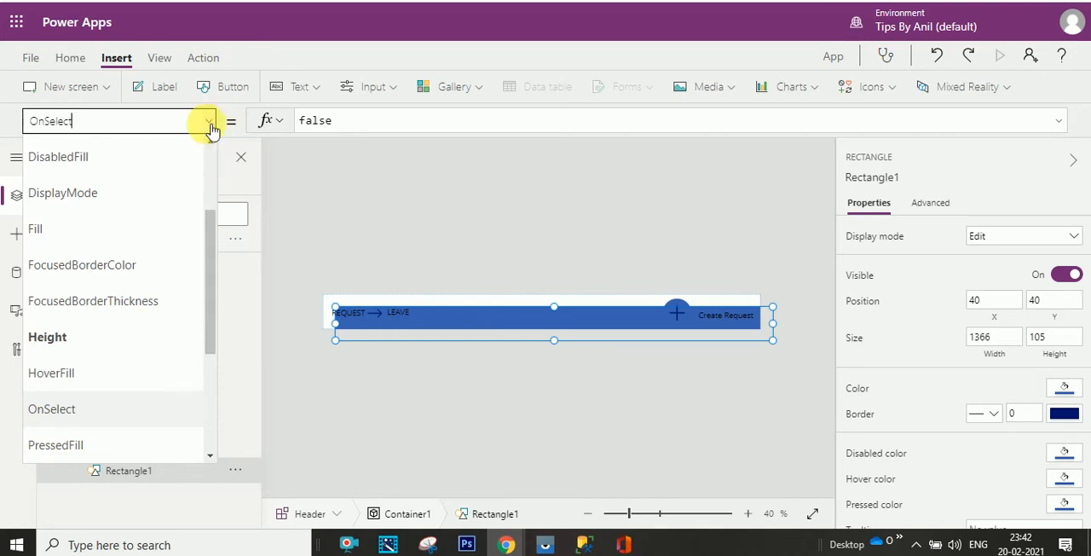
click(211, 125)
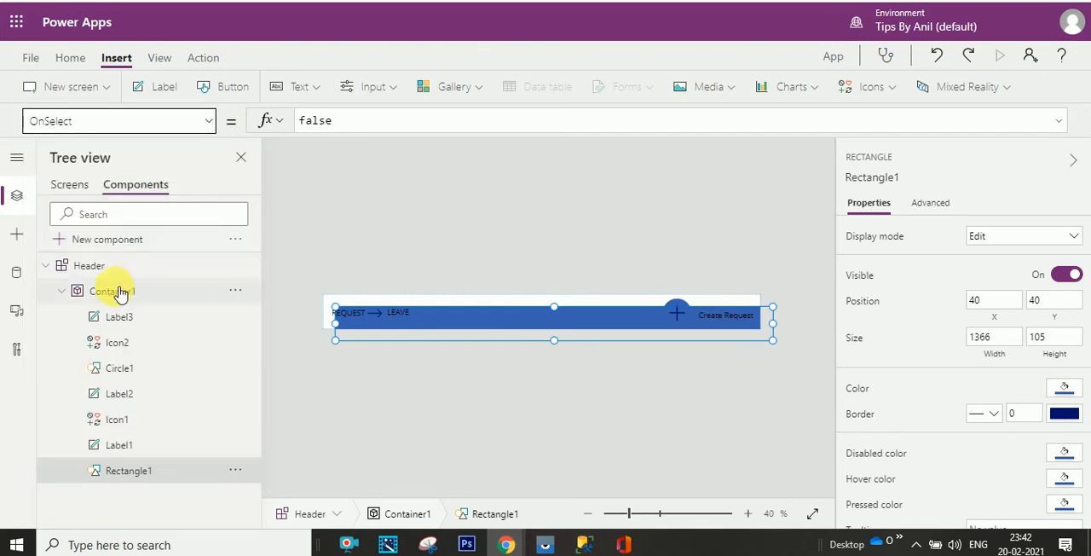
click(212, 122)
click(205, 125)
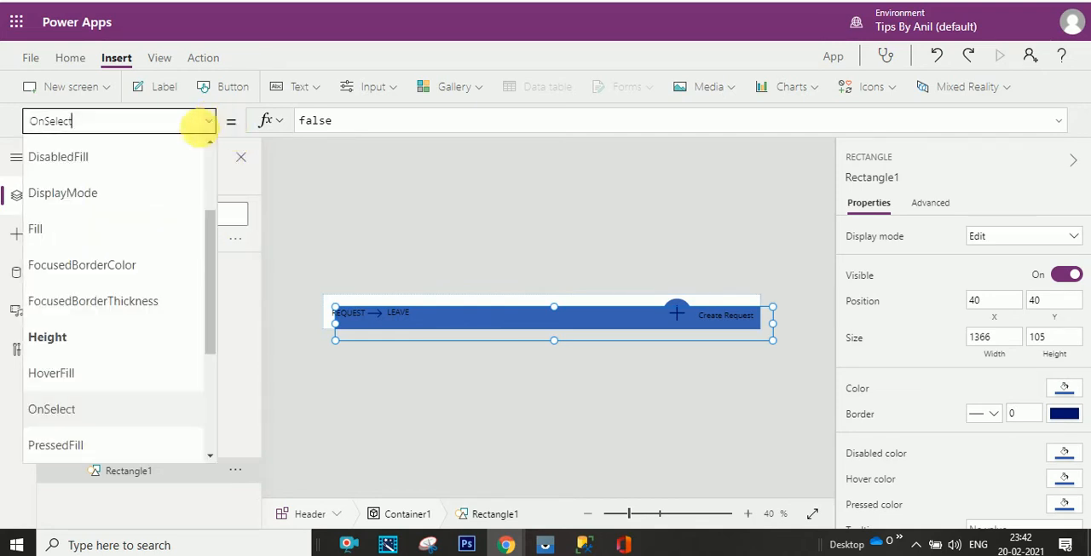
drag(214, 256, 213, 308)
click(128, 264)
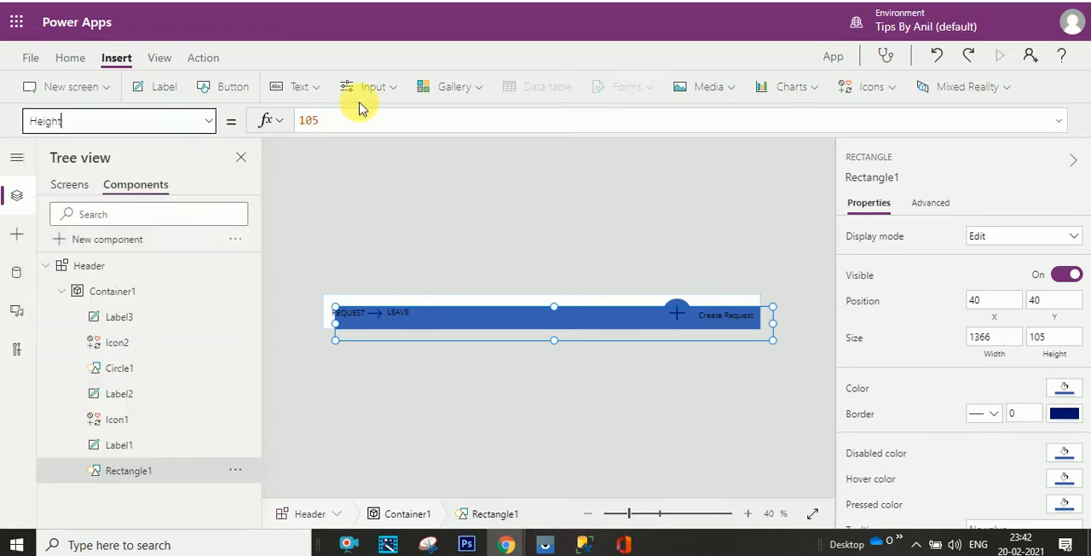
double_click(307, 124)
text(he)
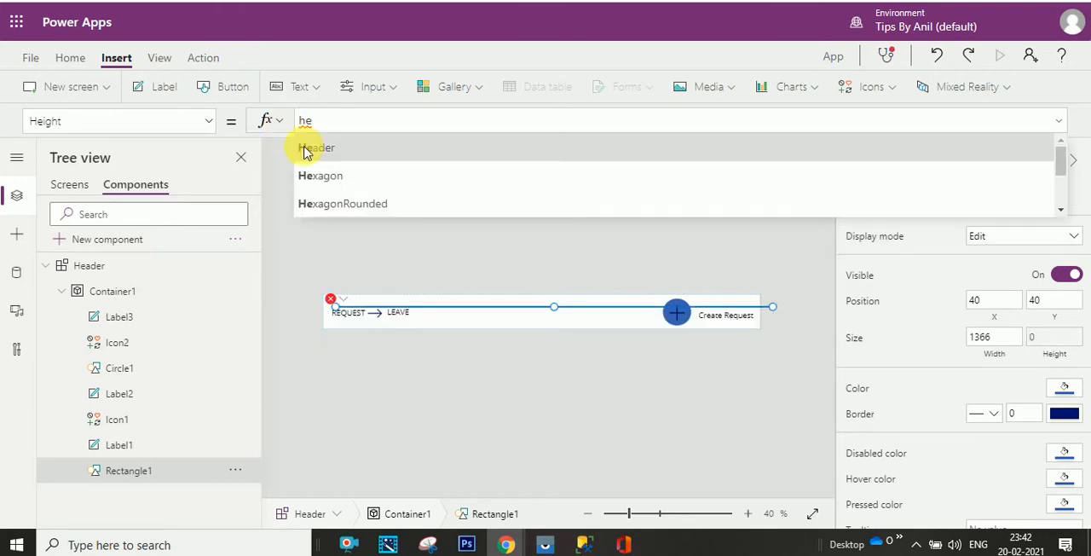
click(309, 148)
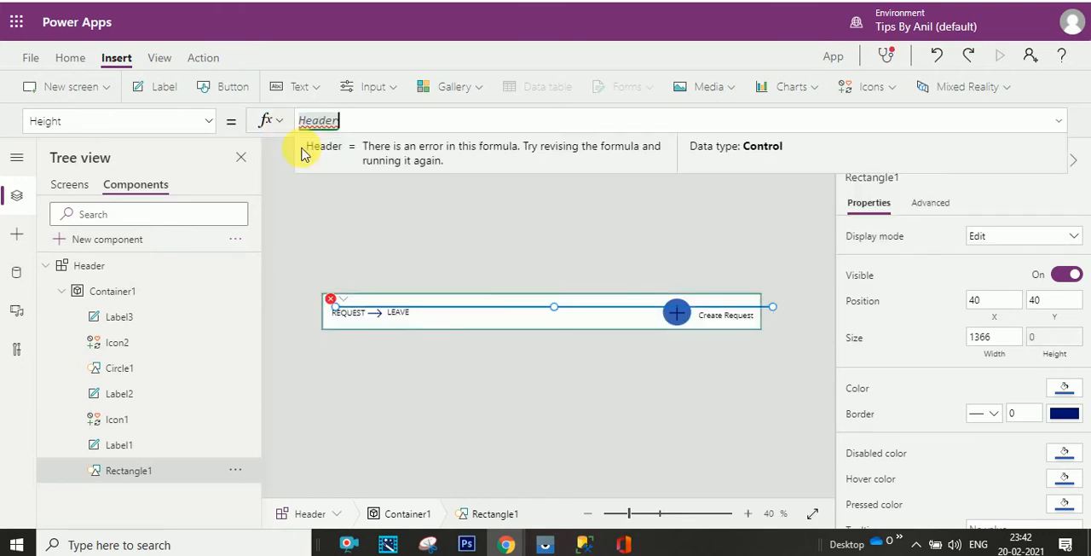
text(.h)
click(315, 154)
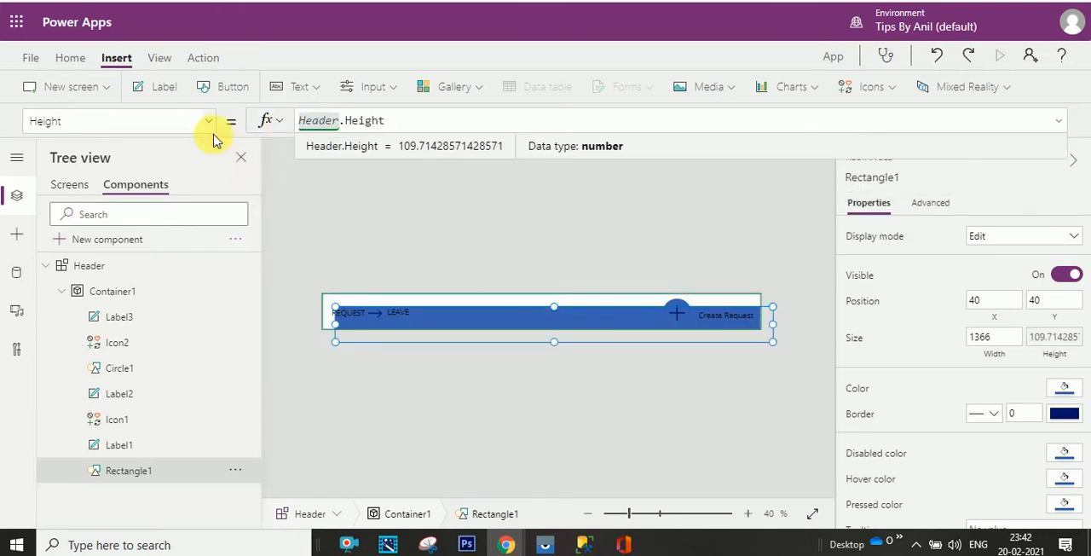
- Set the rectangle's Width property to the formula Header.Width
click(170, 123)
text(w)
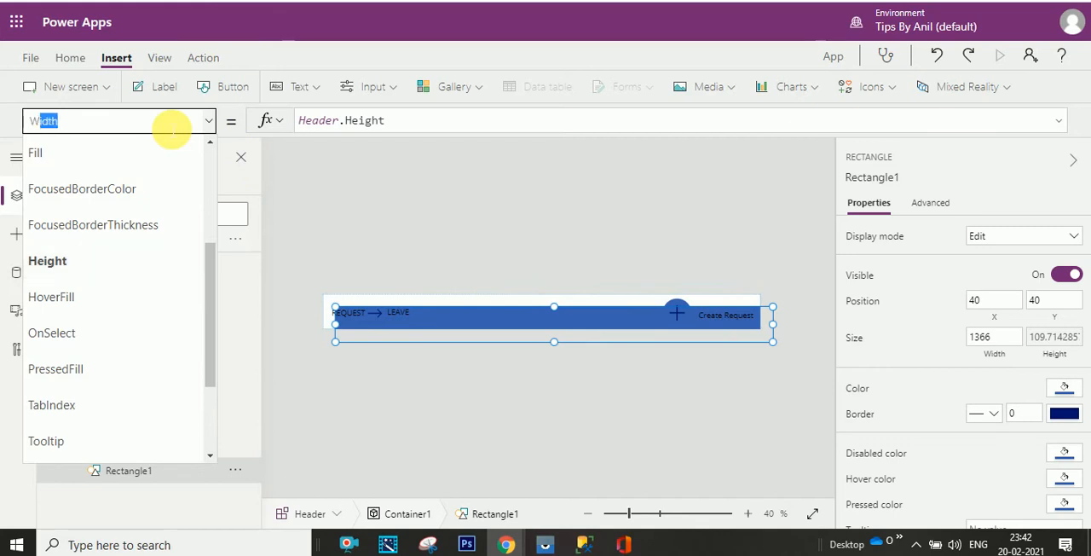
key(Tab)
drag(345, 128, 288, 121)
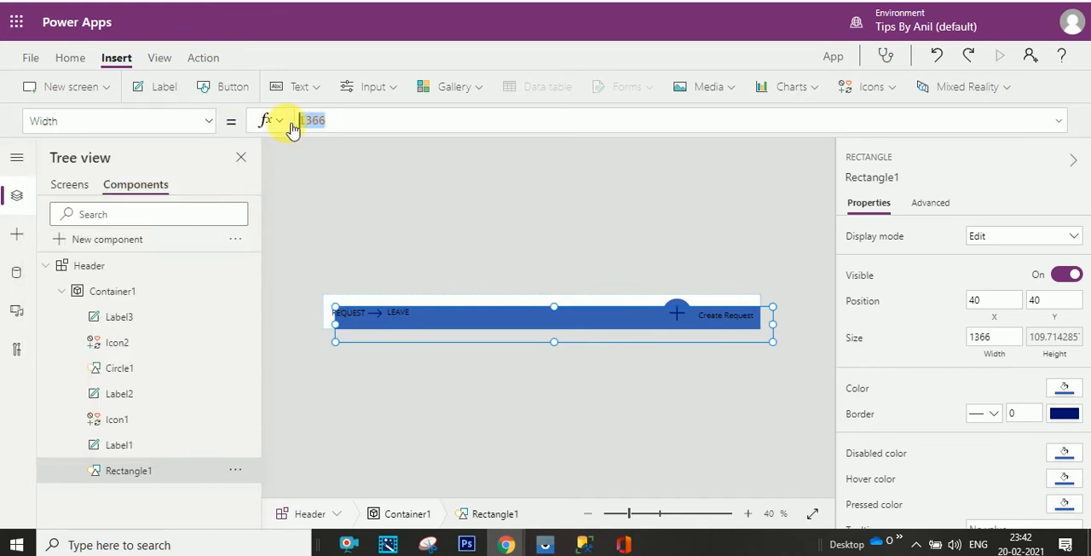
text(he)
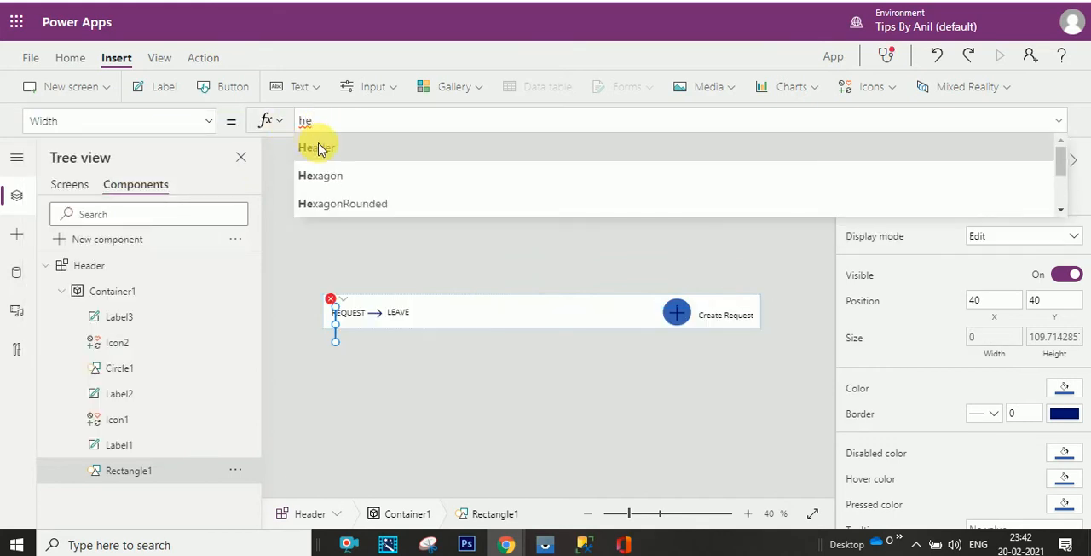
click(319, 146)
text(.w)
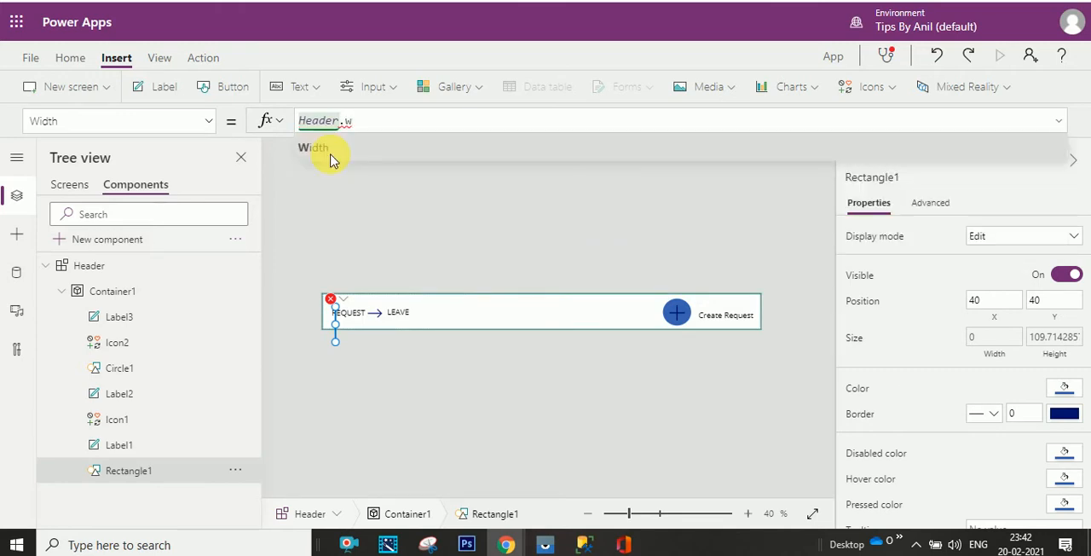
click(324, 150)
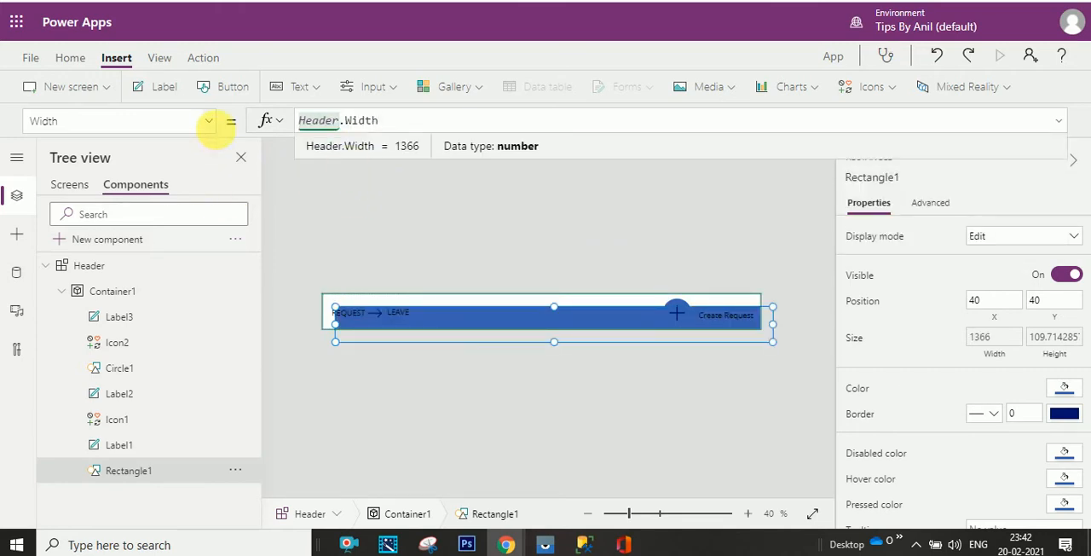
- Set the rectangle's X property to 0
click(209, 121)
double_click(158, 399)
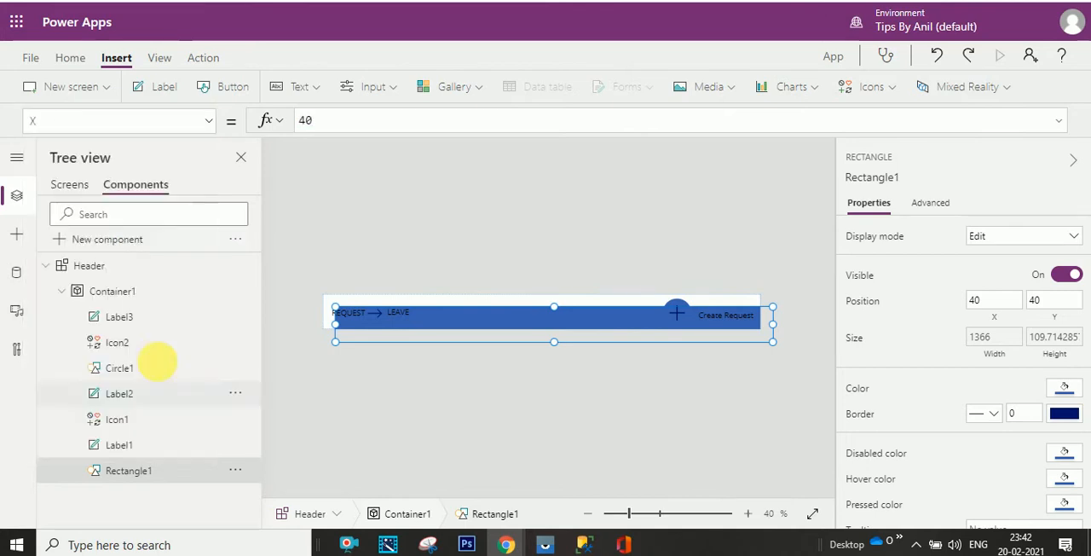
click(361, 125)
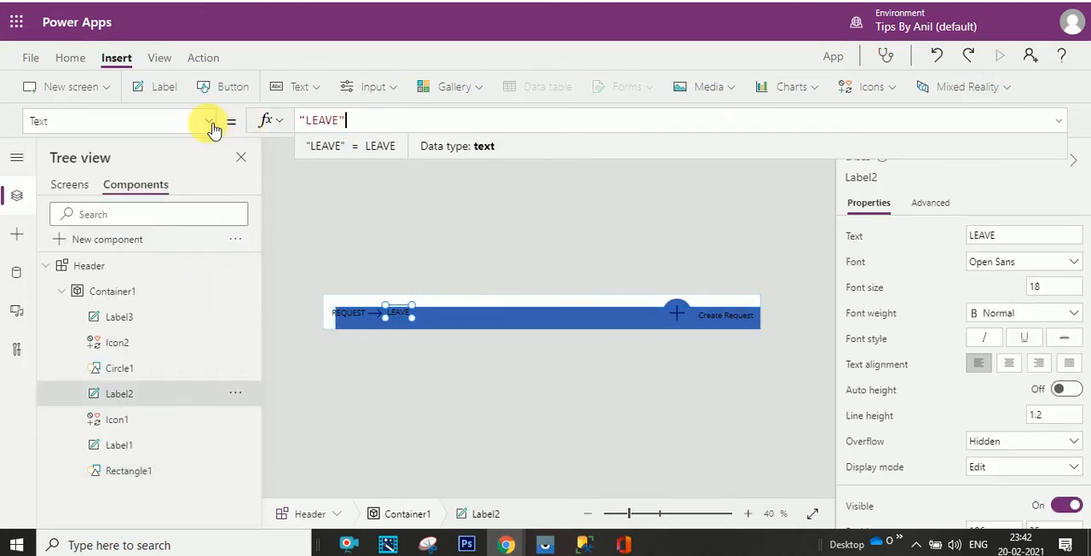
click(162, 470)
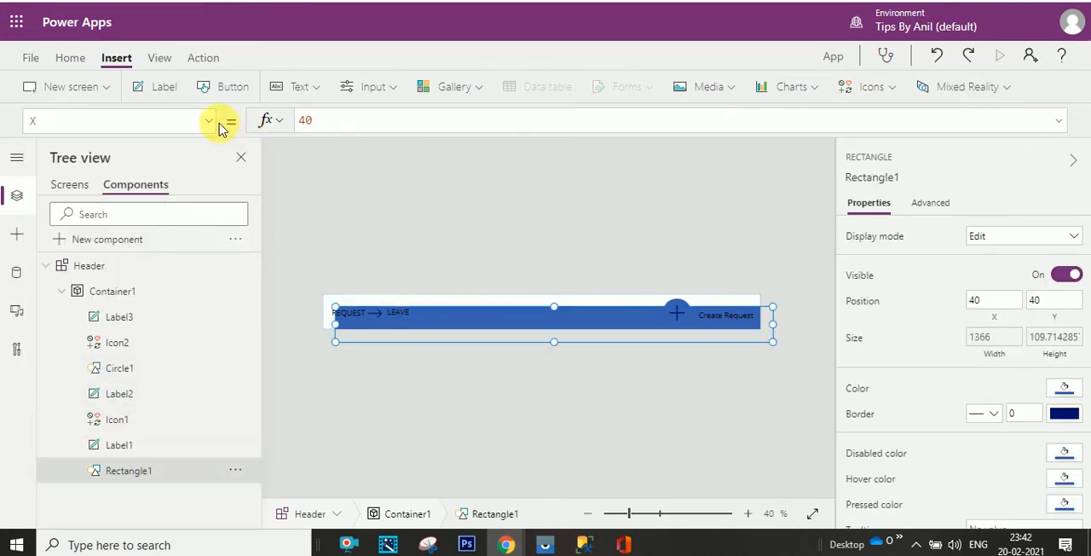
drag(316, 121, 292, 122)
text(0)
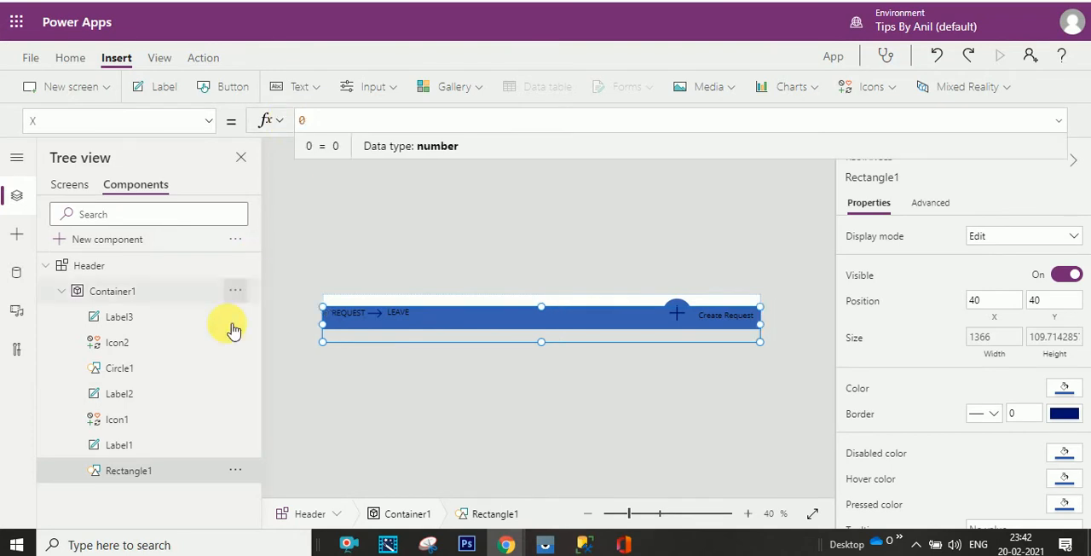
- Set the rectangle's Y property to 0
click(211, 123)
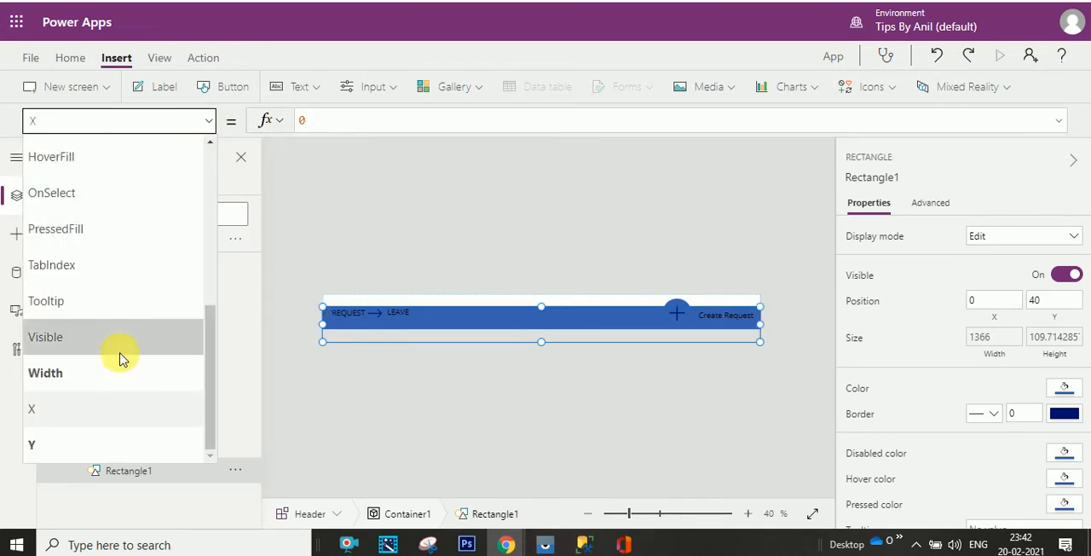
click(110, 441)
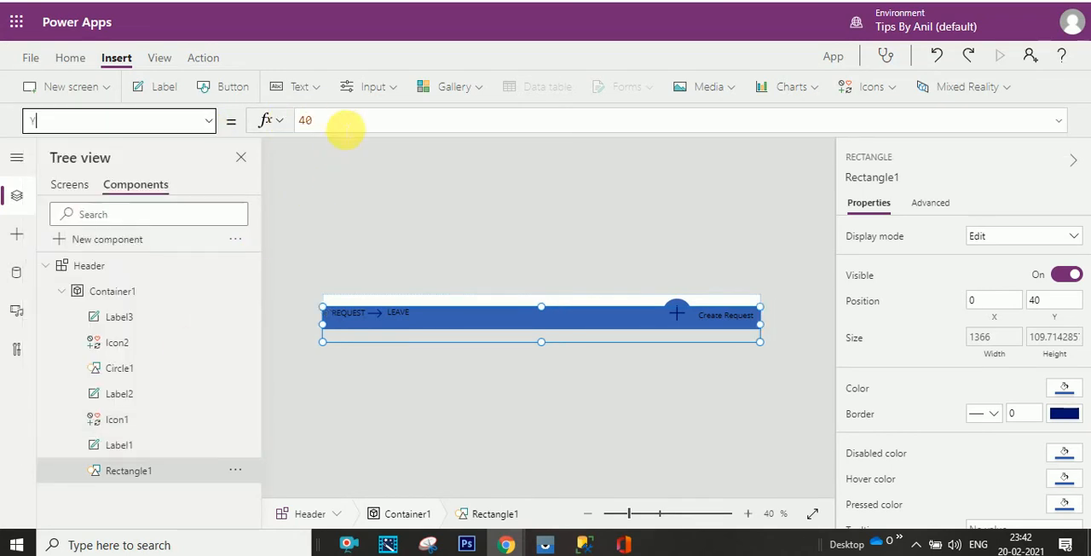
drag(345, 128, 278, 136)
text(0)
click(324, 231)
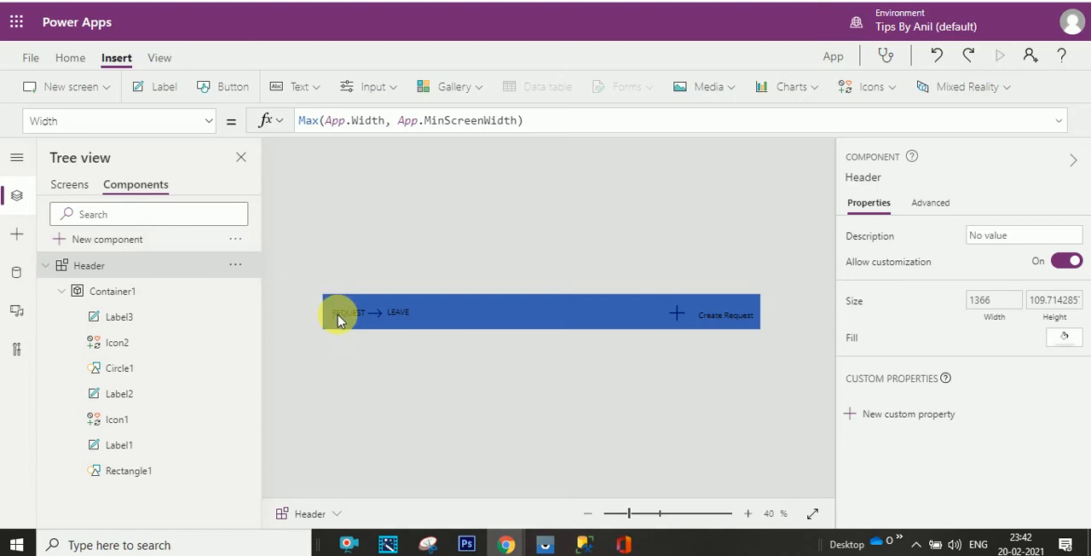
- Change the text color of the Create Request label to white, RGBA(255, 255, 255, 1)
click(217, 318)
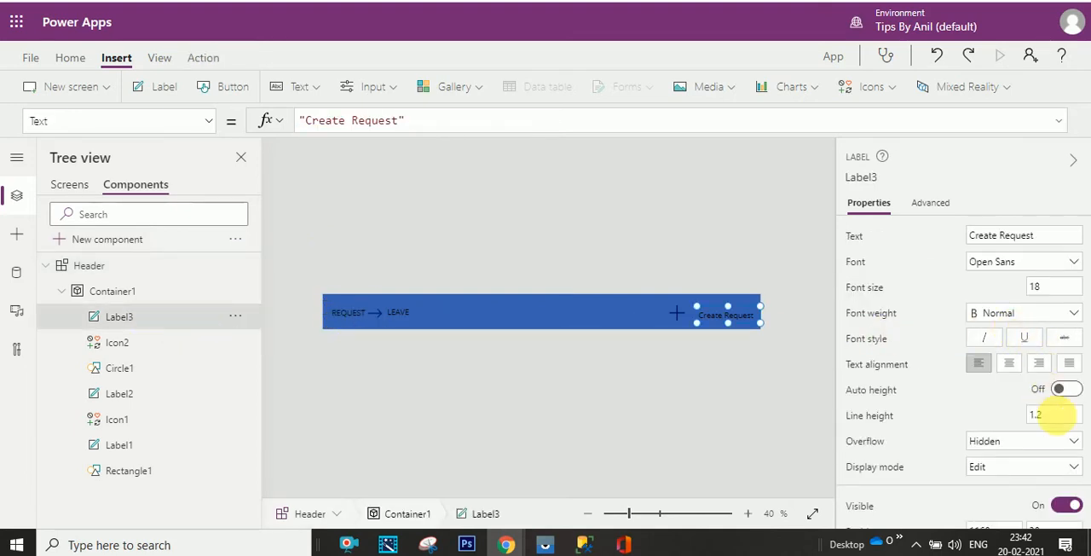
scroll(951, 446, down, 5)
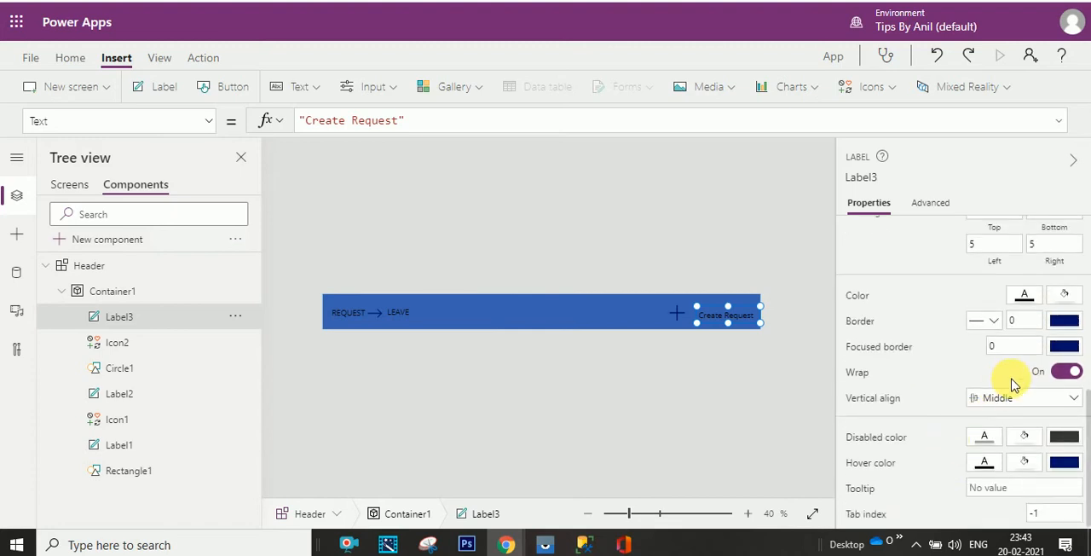
click(1023, 298)
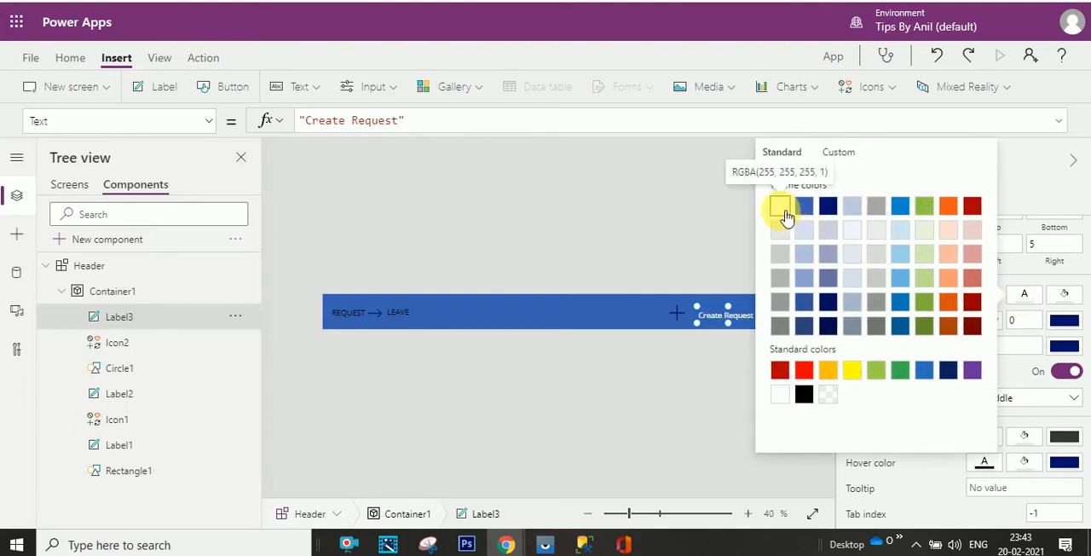
- Change the text color of the LEAVE and REQUEST title labels to the white theme color
click(390, 312)
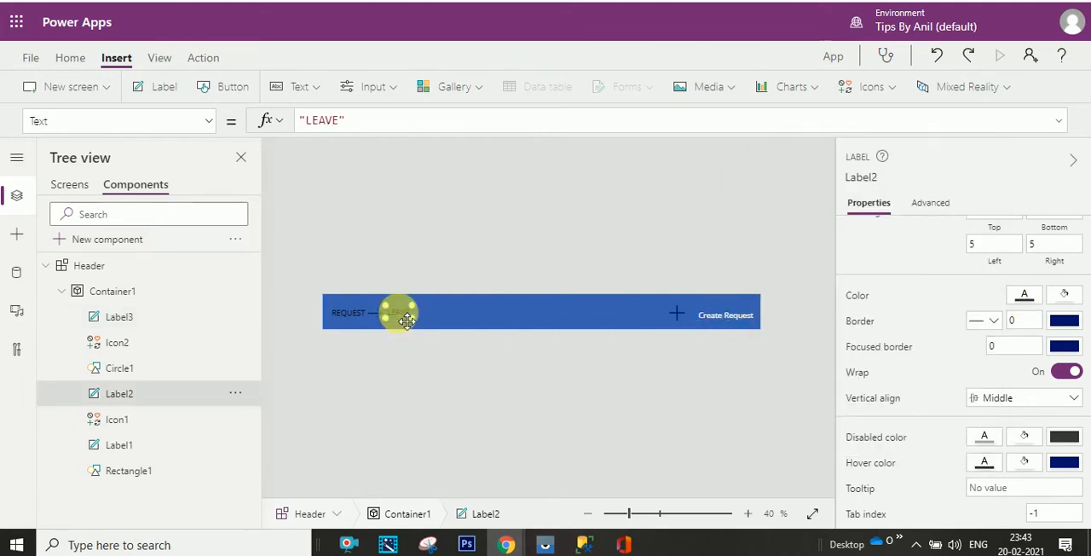
click(1029, 300)
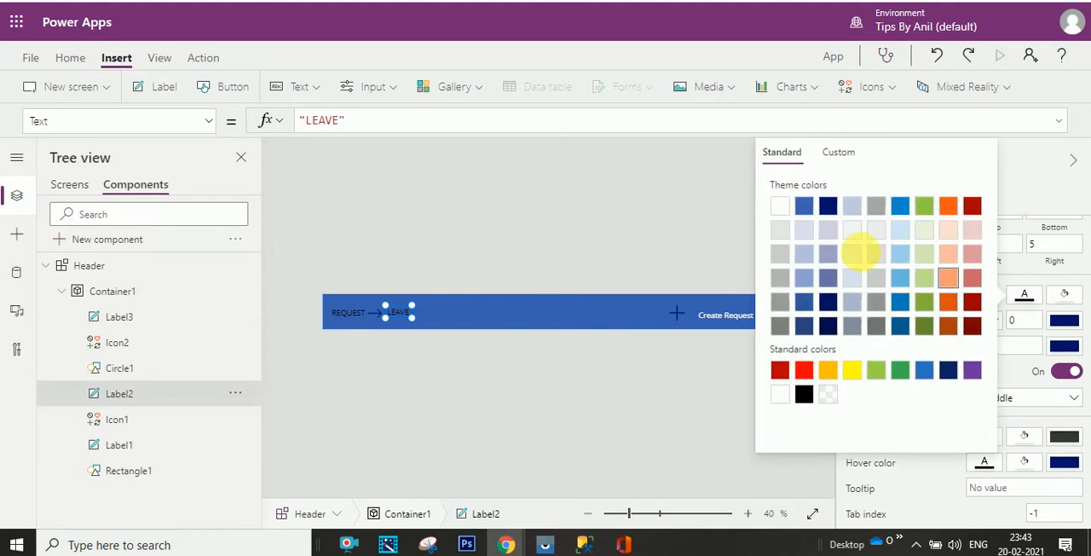
click(780, 205)
click(337, 314)
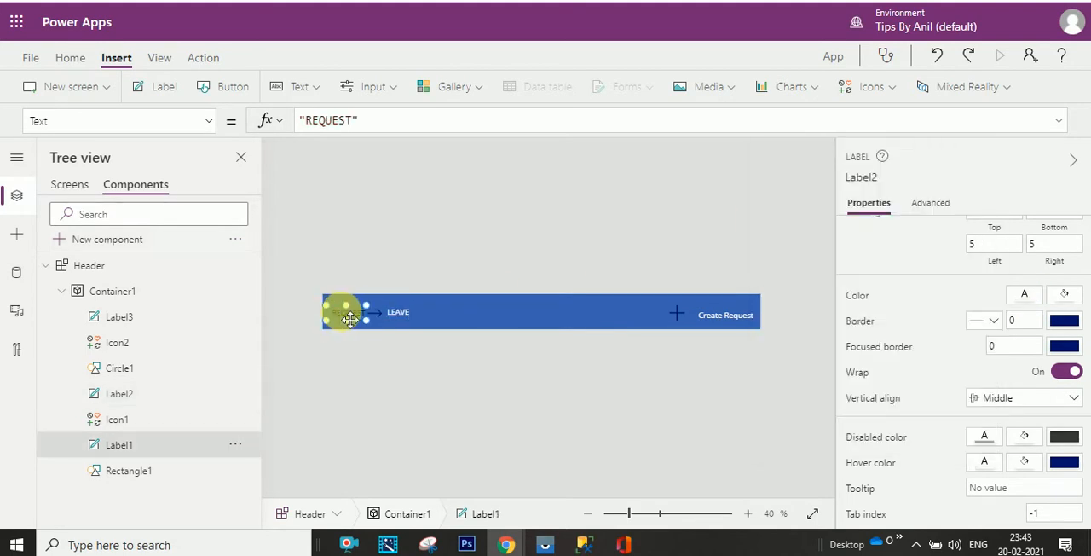
click(1024, 298)
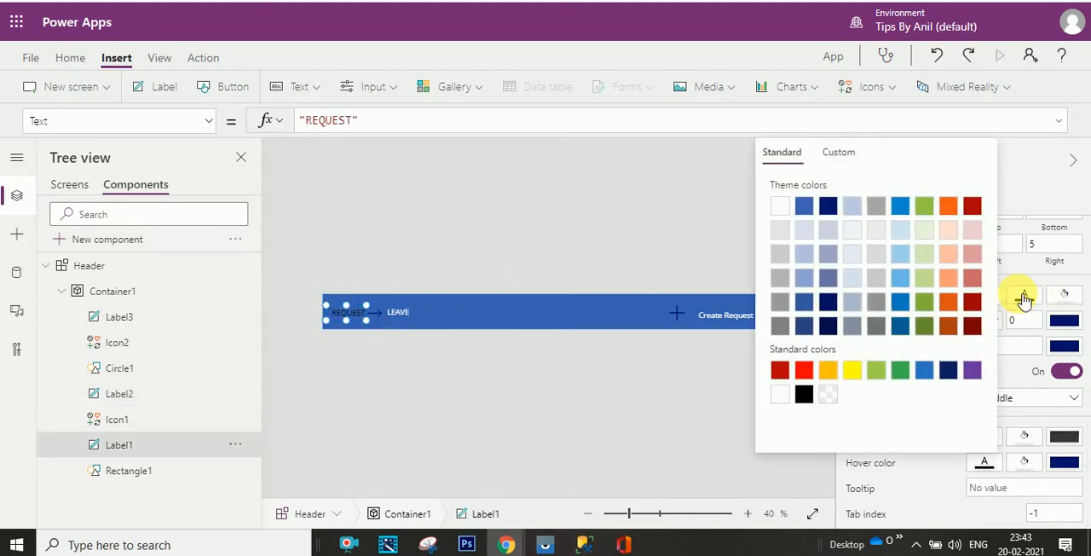
click(780, 206)
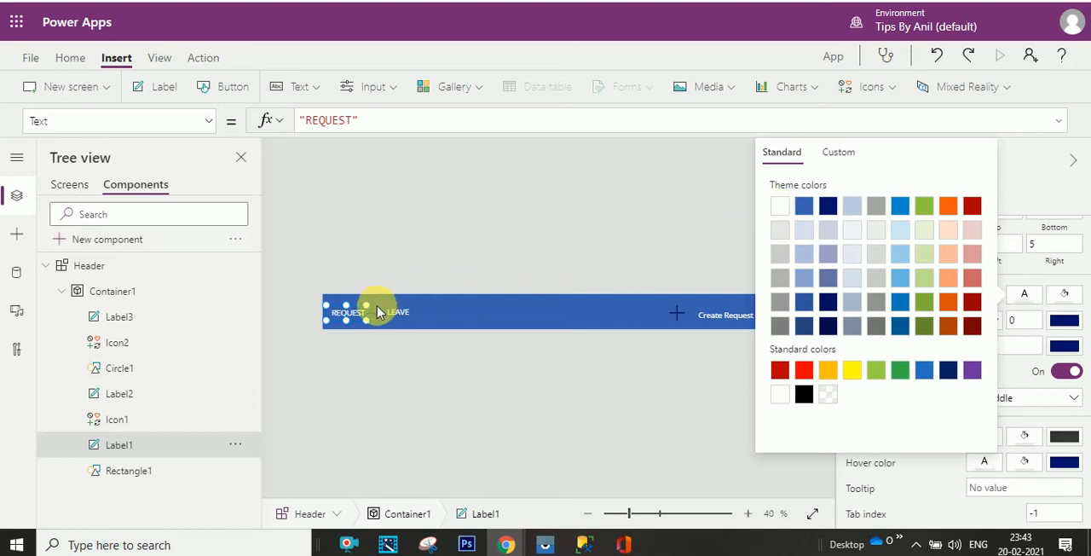
- Change the color of the arrow icon between REQUEST and LEAVE to white
click(378, 312)
click(1024, 319)
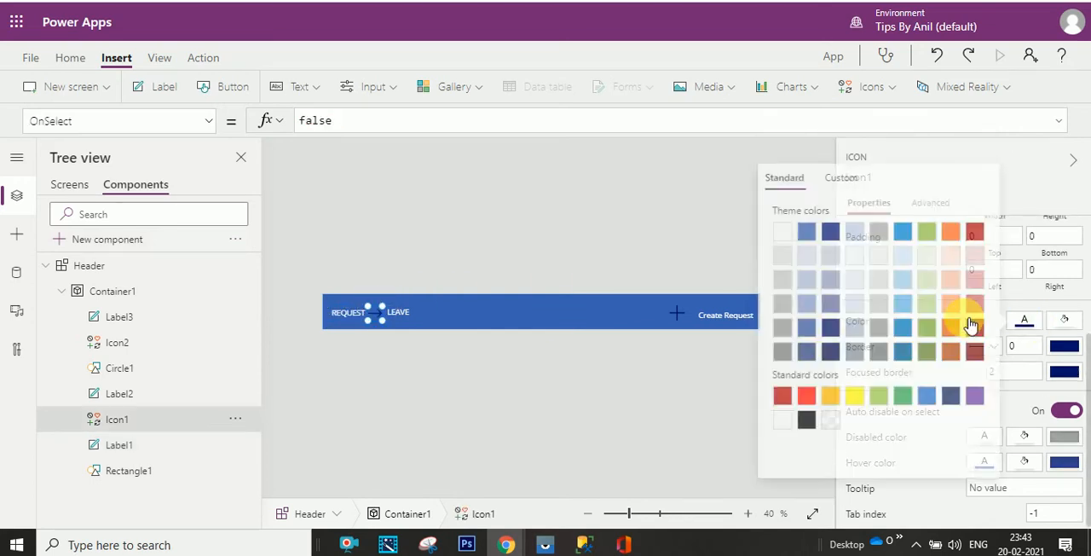
click(433, 369)
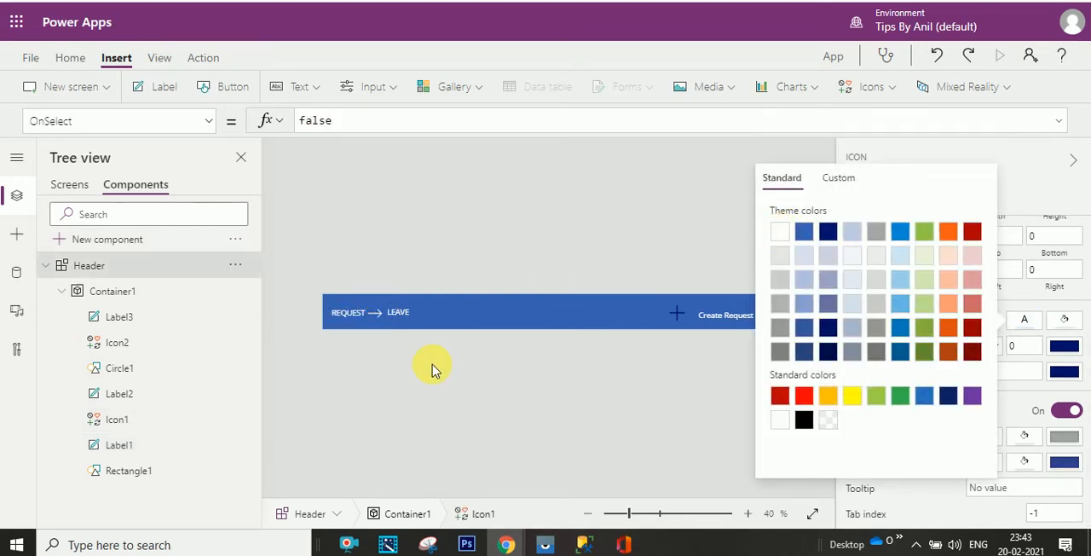
click(712, 317)
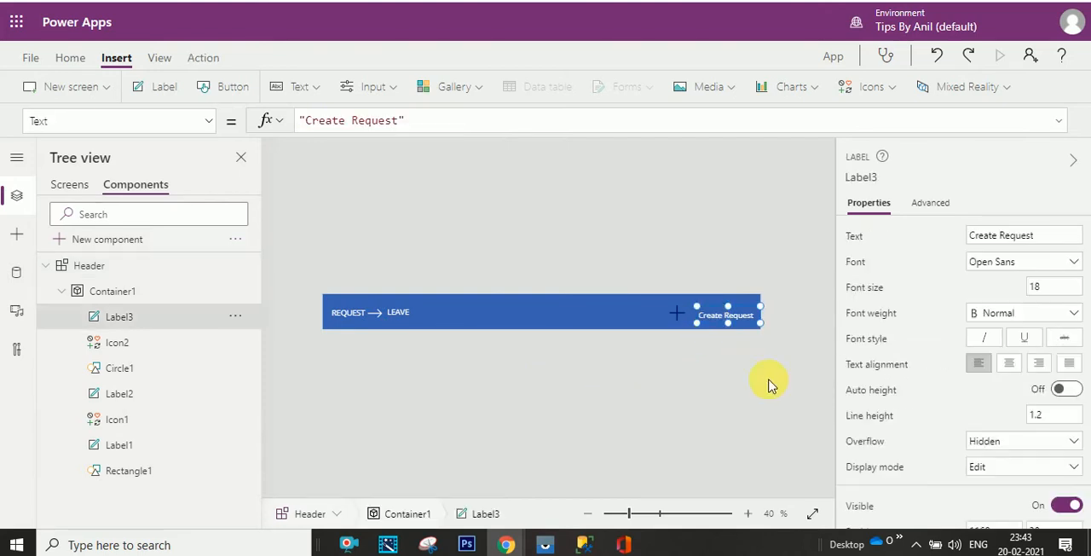
key(Up)
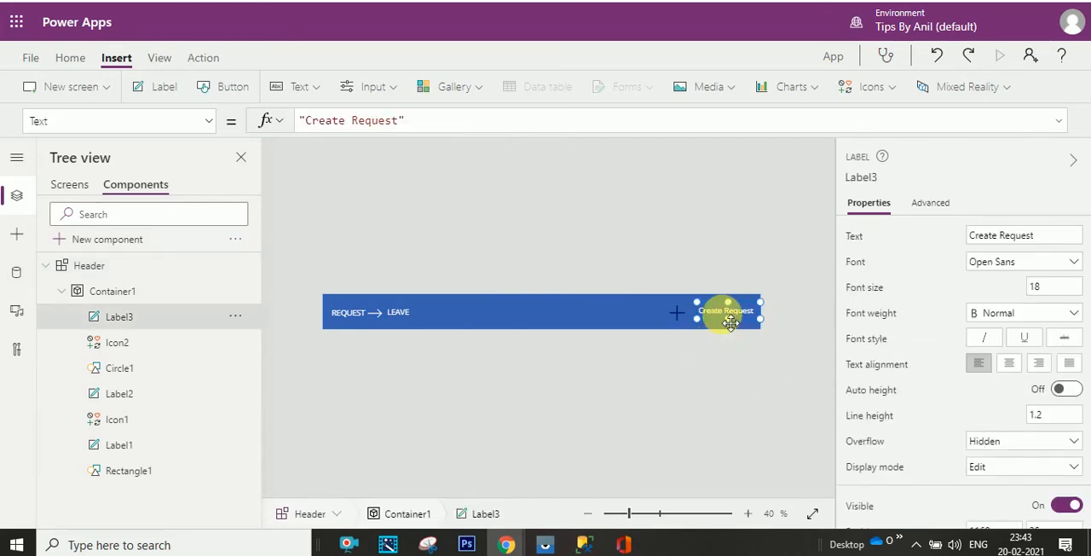
key(Down)
click(381, 247)
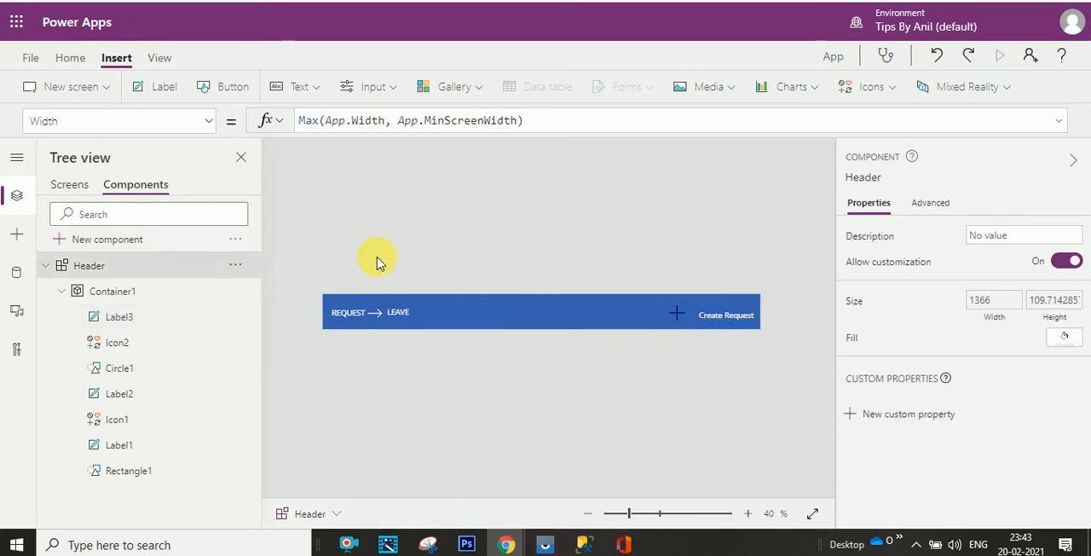
- Copy the menu text My Leave Requests from the running reference app and rename Screen1 to My Leave Requests
click(66, 186)
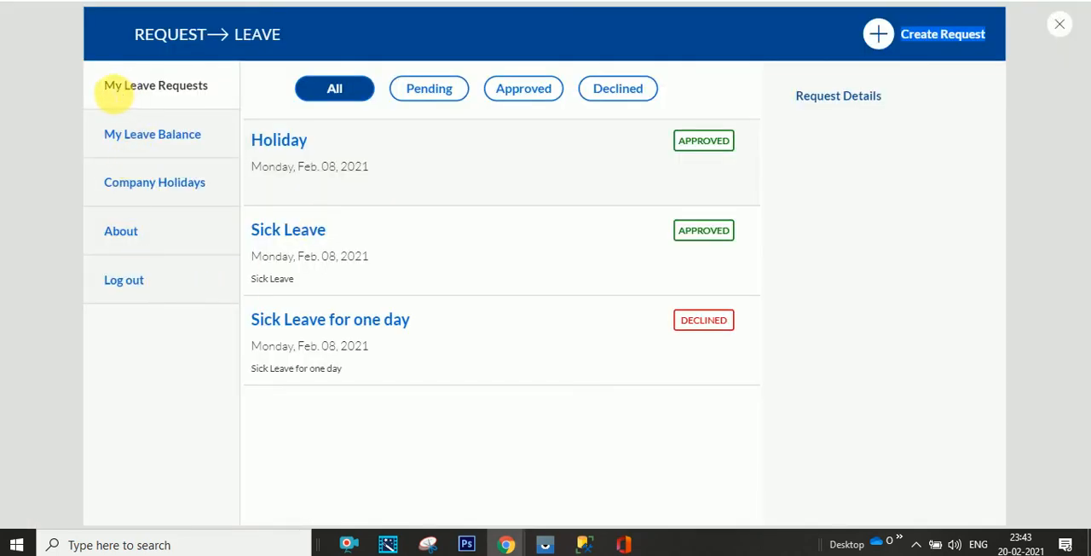
click(115, 94)
drag(115, 94, 211, 92)
key(ctrl+c)
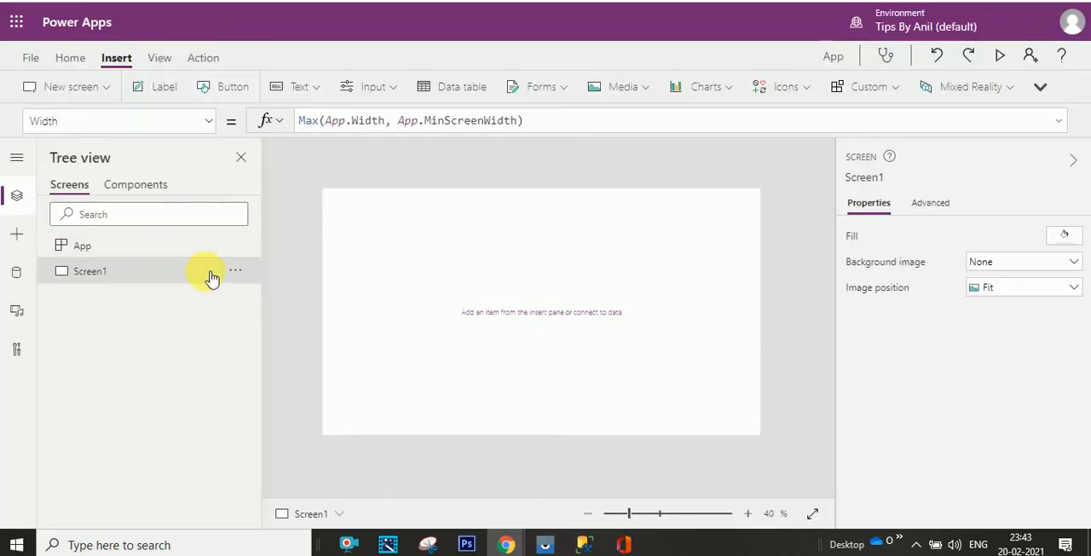
click(236, 271)
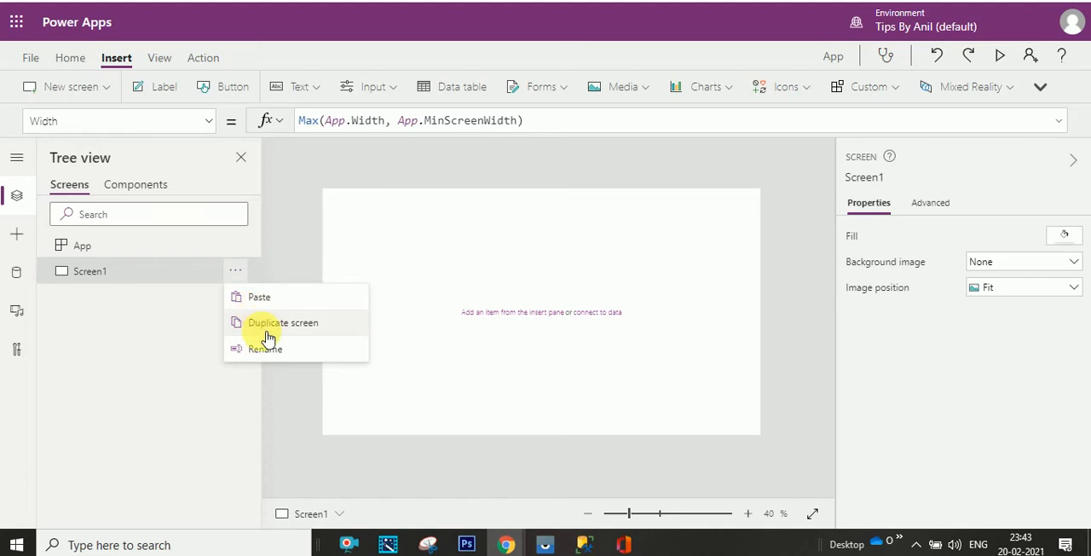
click(268, 348)
key(ctrl+v)
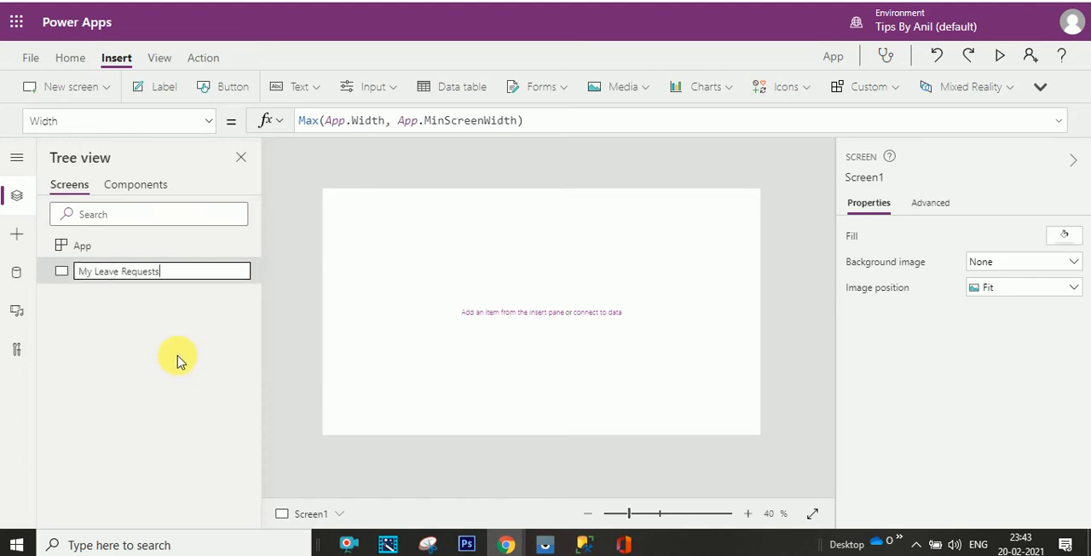
click(149, 312)
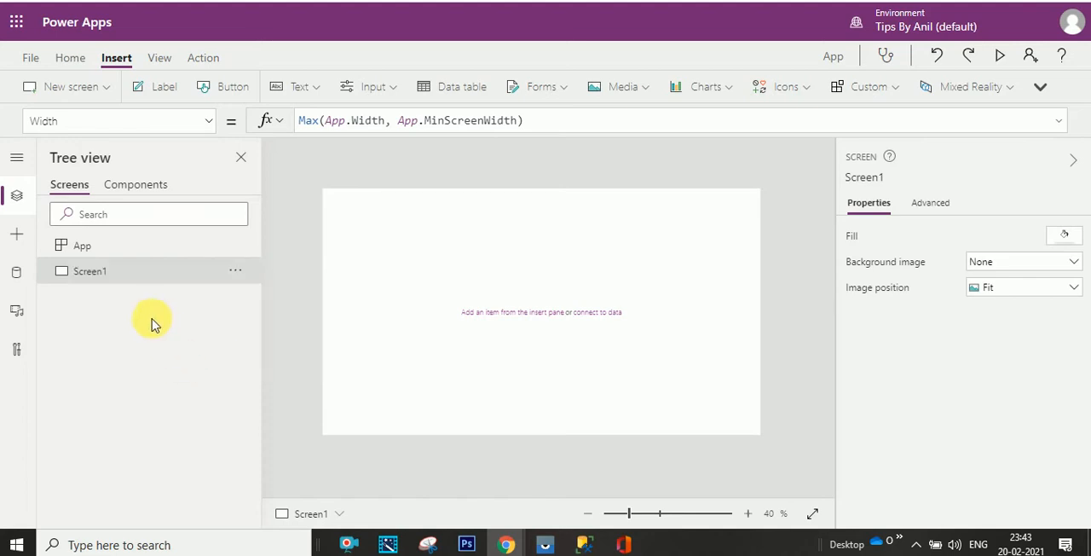
- Duplicate the My Leave Requests screen twice
click(238, 276)
click(261, 320)
click(235, 271)
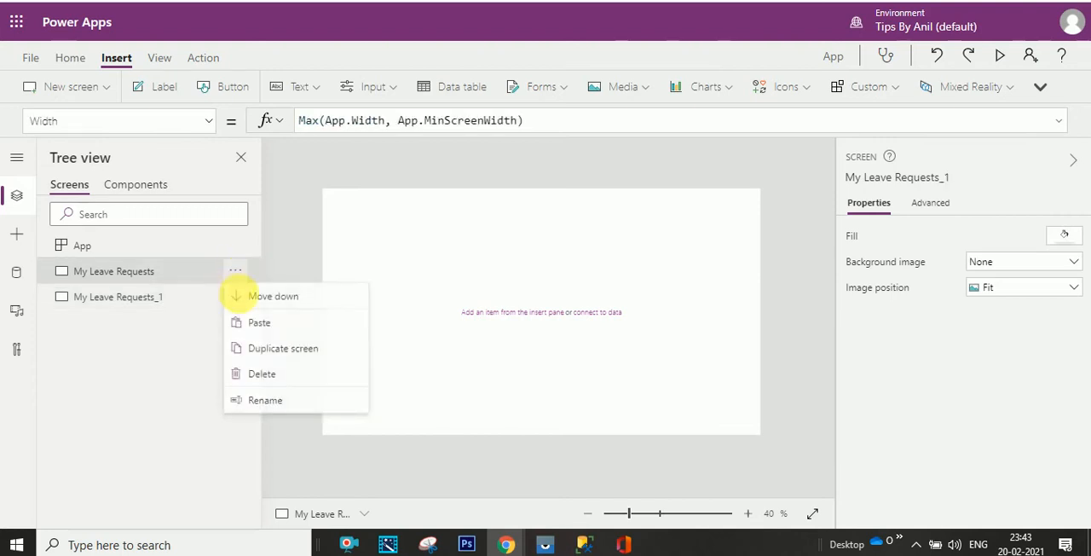
click(261, 348)
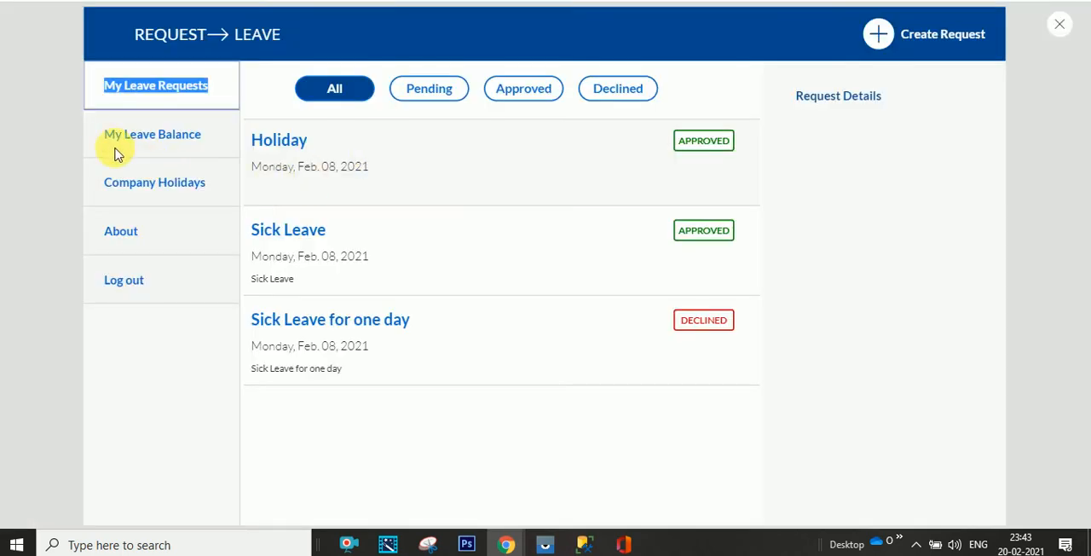
- Copy the menu text My Leave Balance from the reference app and rename the My Leave Requests_2 screen to it
click(103, 141)
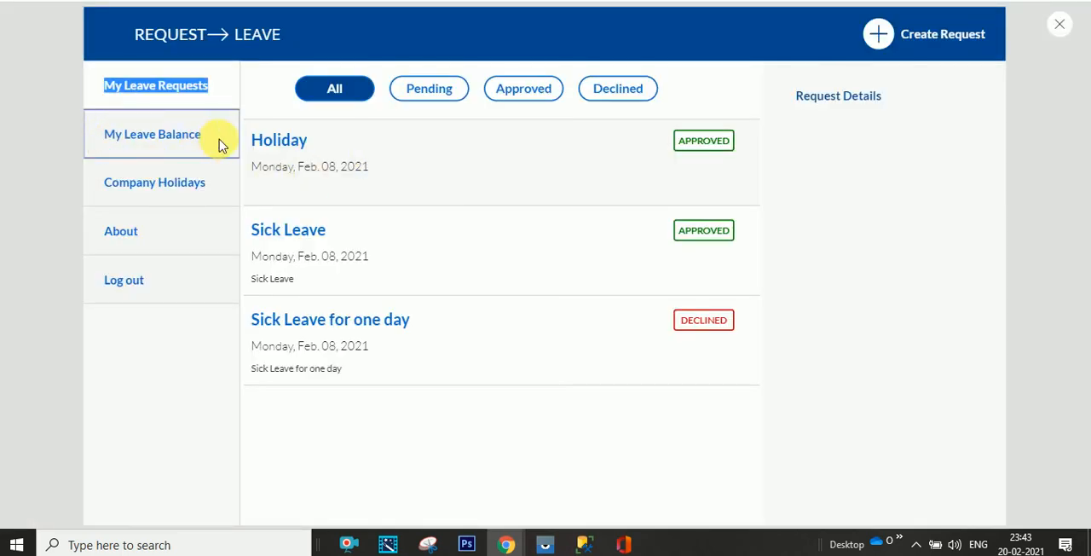
click(111, 139)
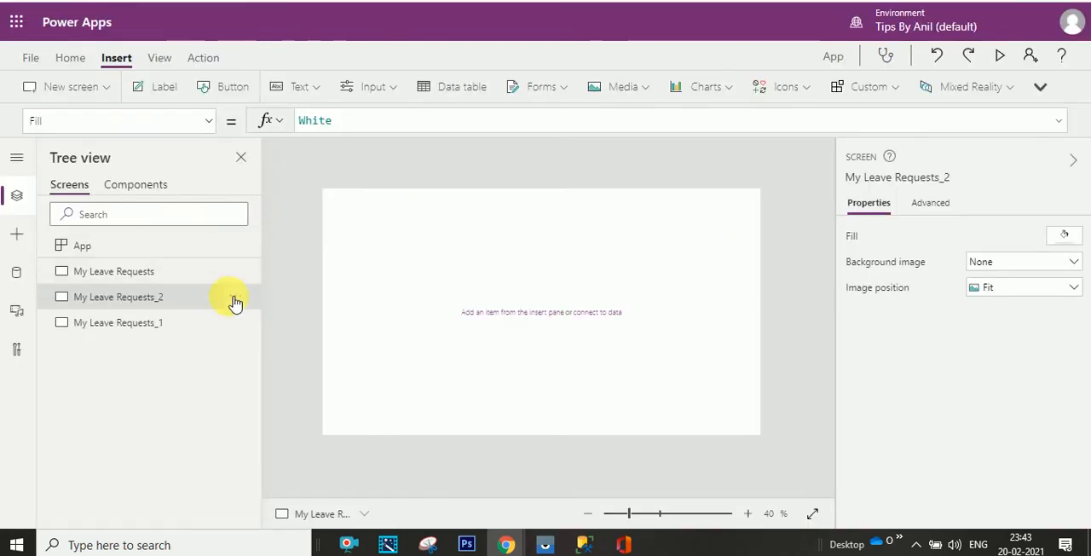
click(235, 298)
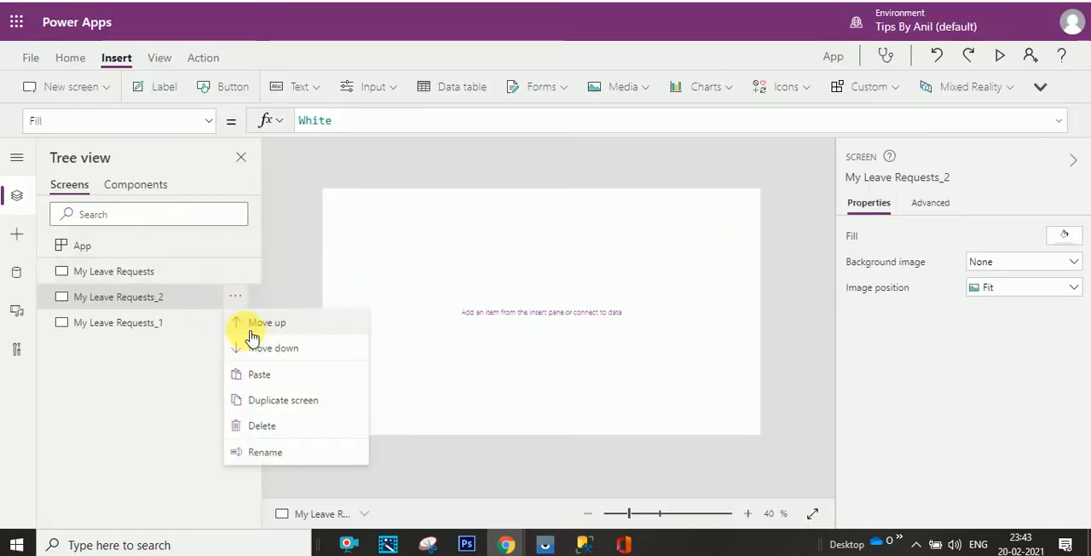
click(266, 451)
text(My Leave Balance)
key(Return)
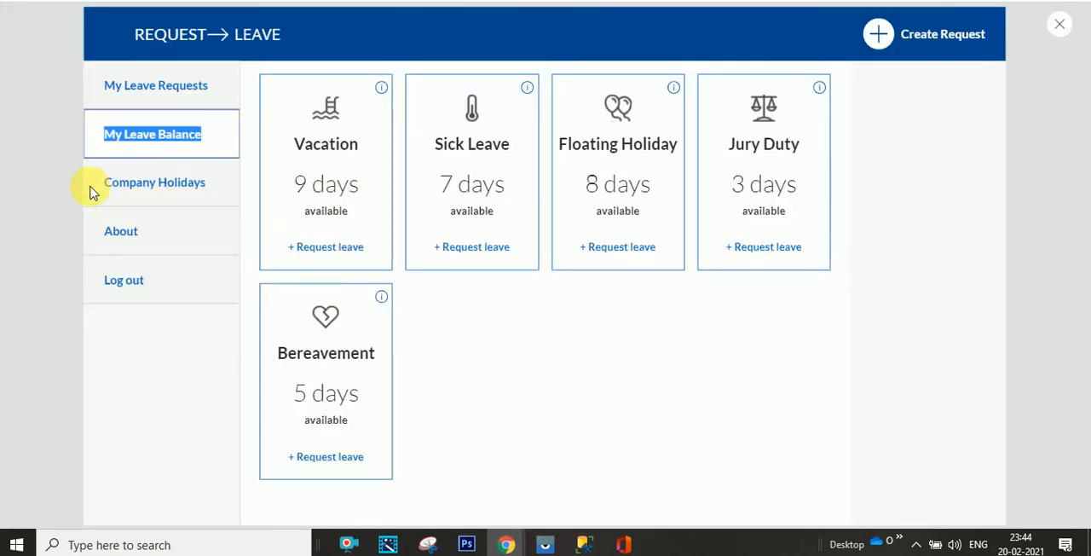
- Copy the menu text Company Holidays from the reference app and rename the My Leave Requests_1 screen to it
right_click(183, 183)
click(185, 182)
drag(185, 184, 114, 185)
key(ctrl+c)
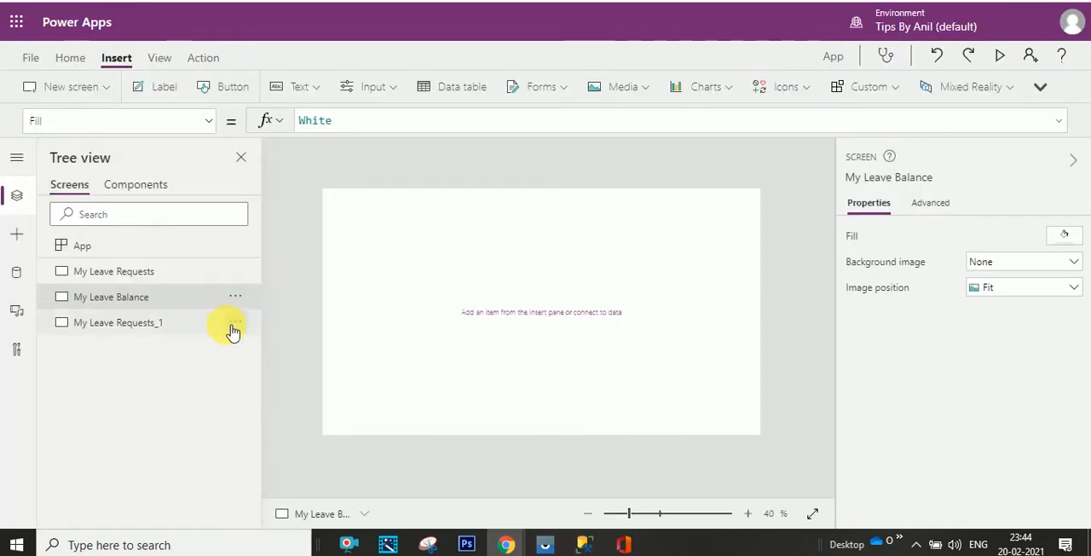
click(235, 322)
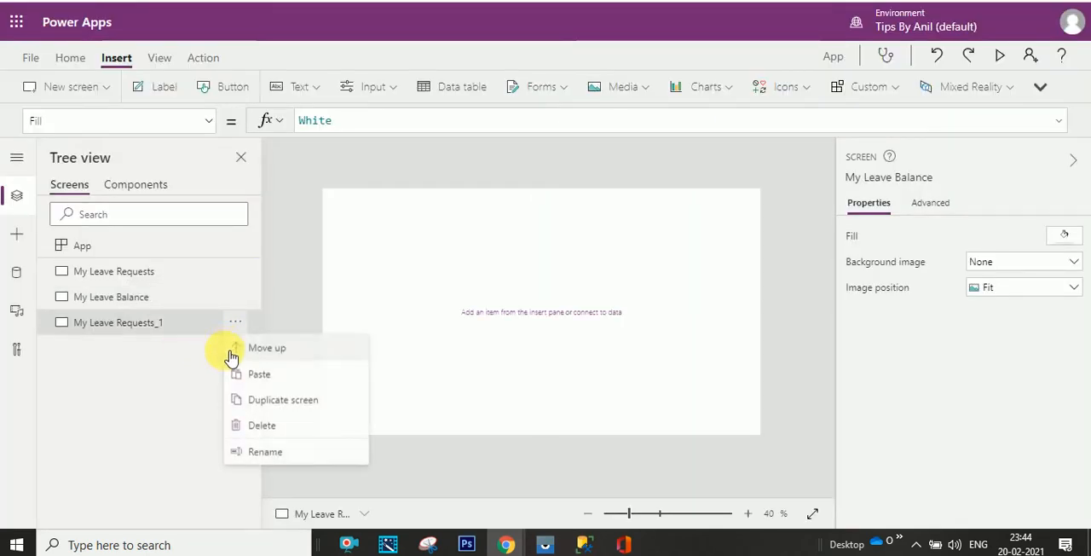
click(266, 451)
key(ctrl+v)
key(Return)
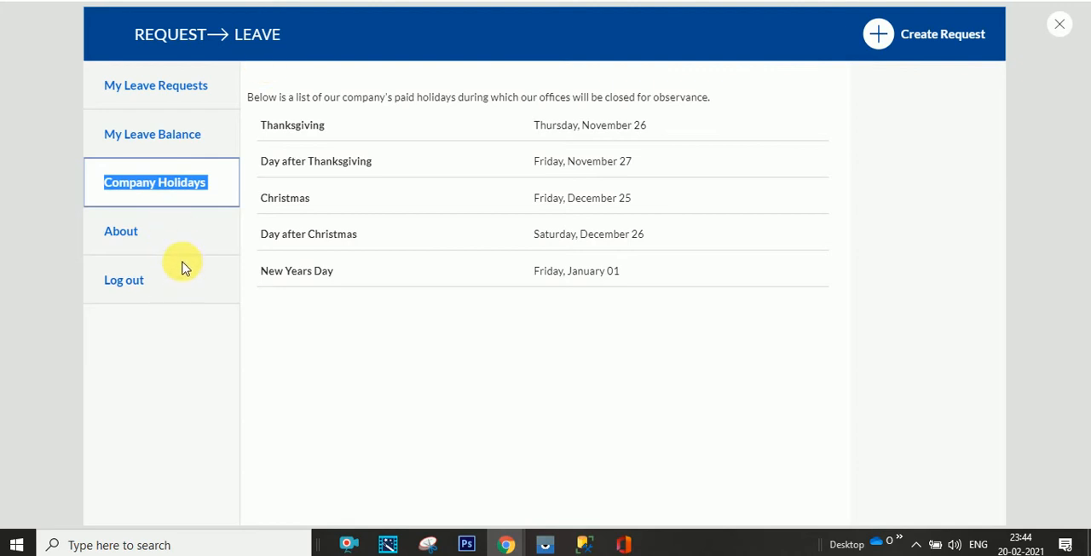
key(Escape)
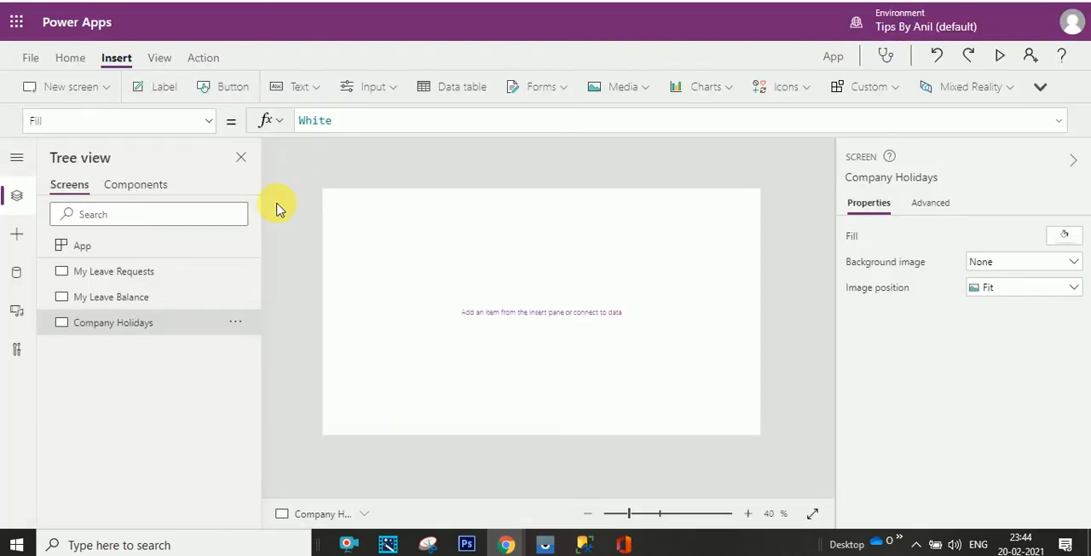
- Insert the custom Header component on the My Leave Requests screen and on the My Leave Balance screen
click(117, 270)
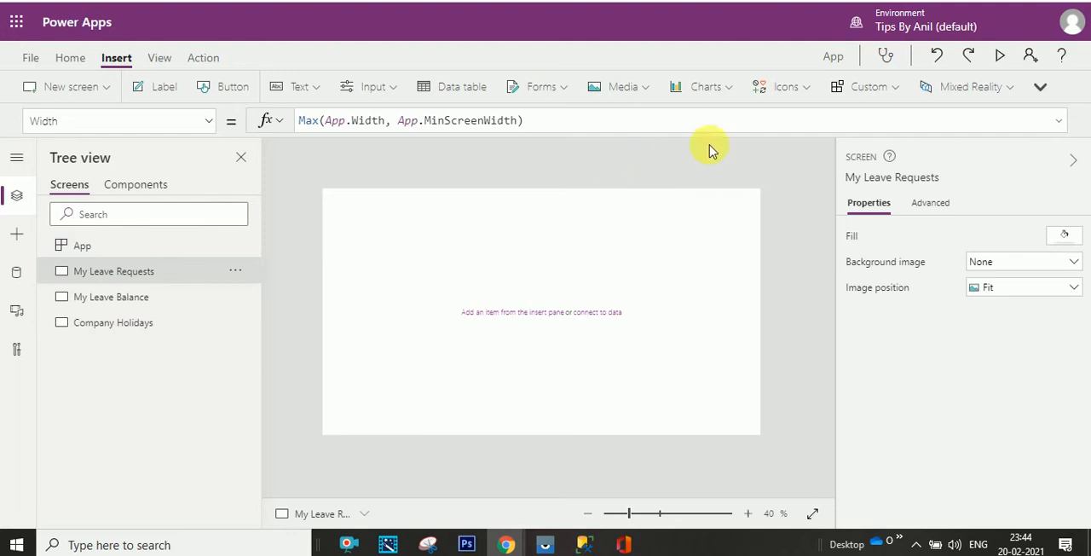
click(878, 88)
click(886, 117)
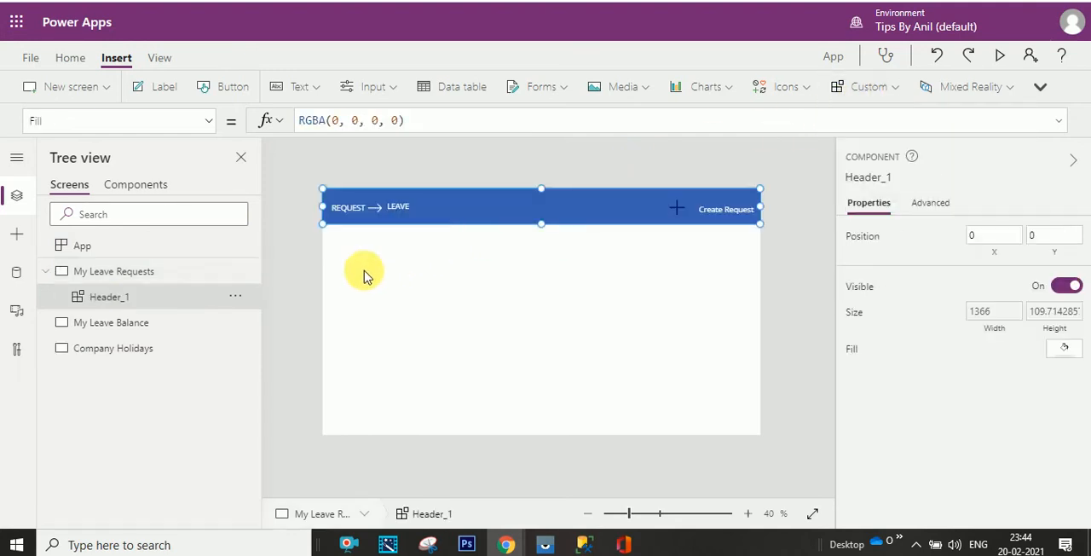
click(166, 329)
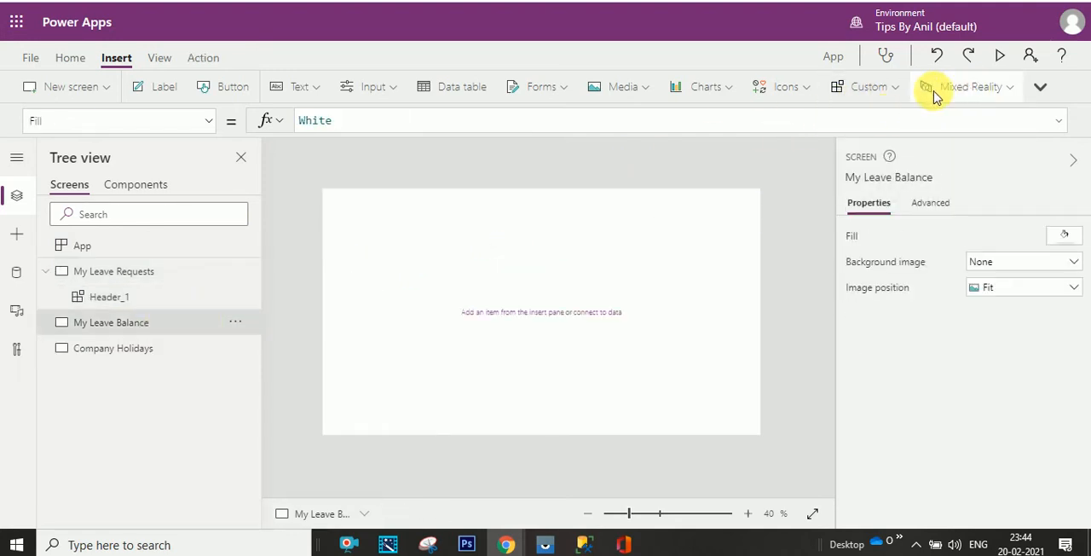
click(895, 92)
click(856, 116)
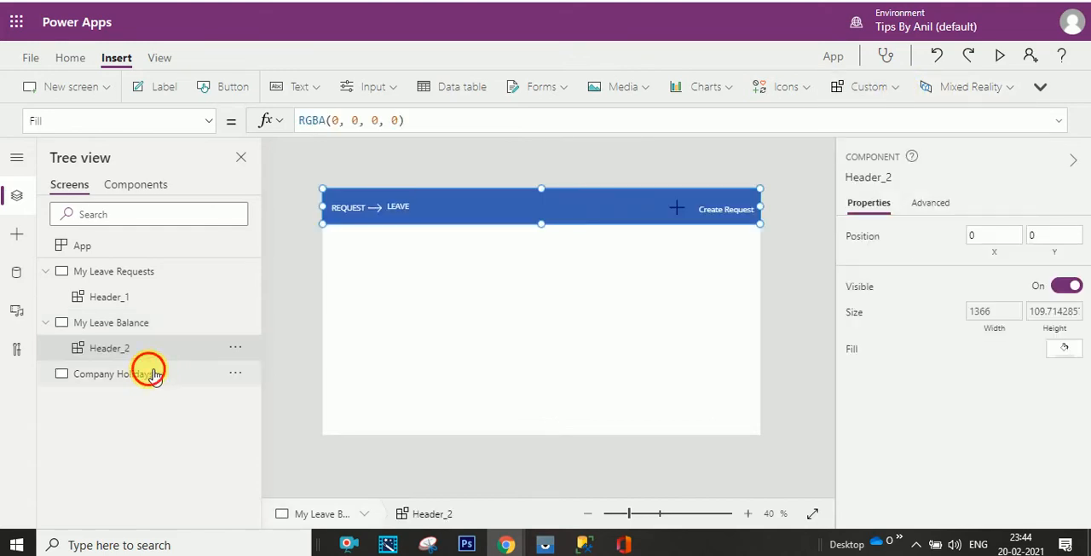
- Insert the custom Header component on the Company Holidays screen and preview that screen
click(154, 375)
click(891, 90)
click(878, 120)
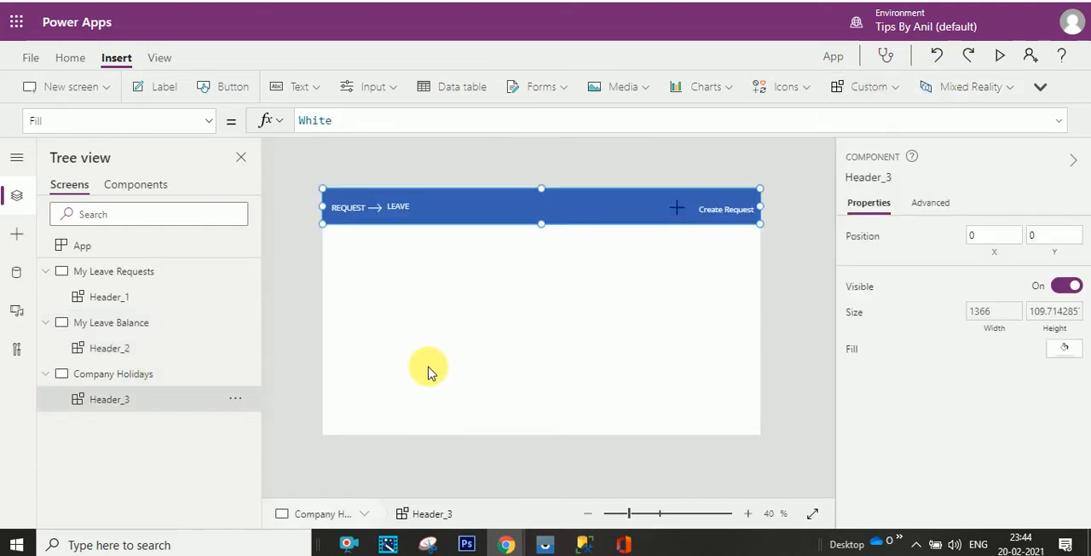
click(998, 54)
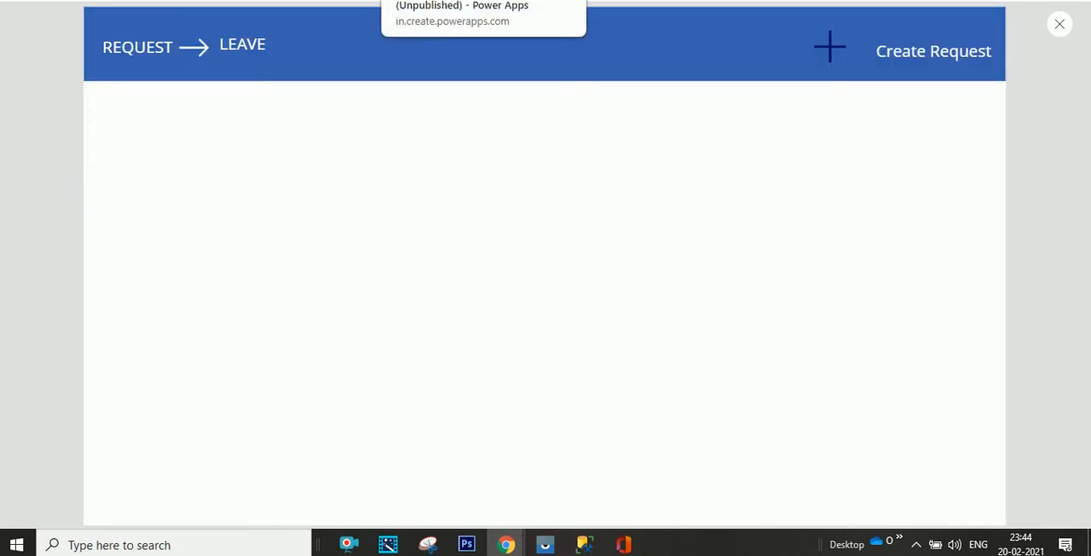
click(1059, 24)
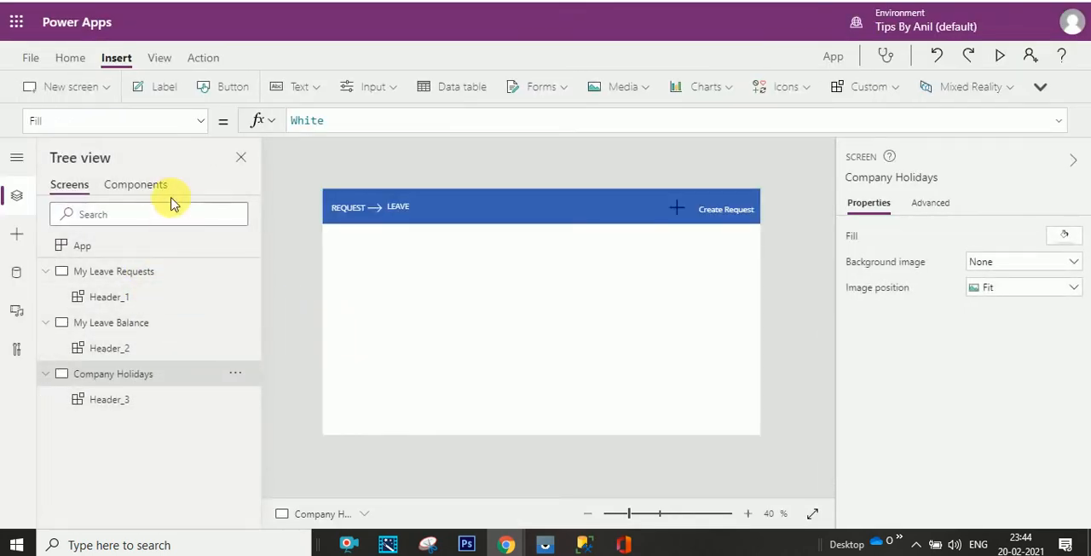
- Set the Header component's Height formula to Max(App.Height, App.MinScreenHeight)/8
click(138, 185)
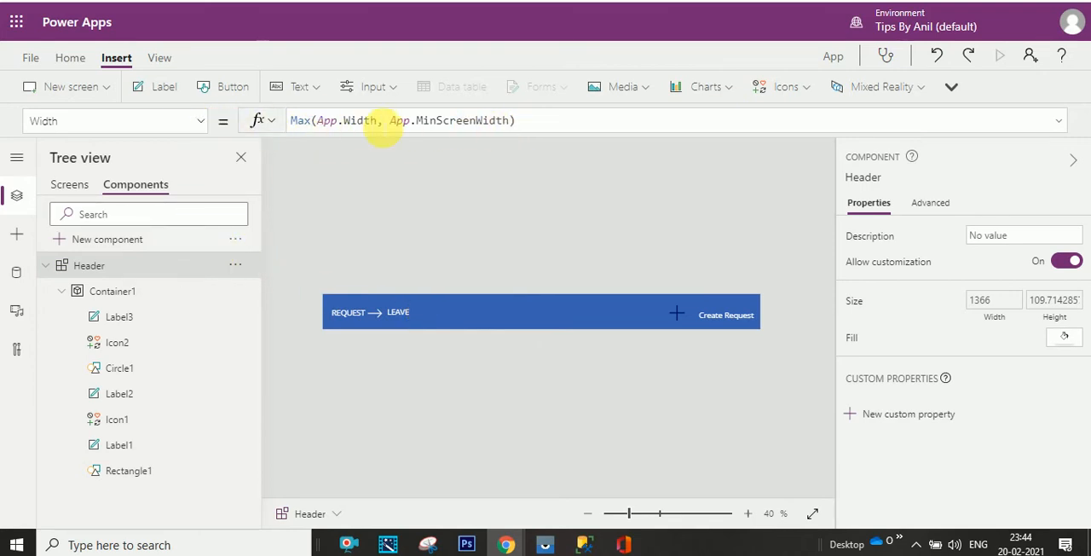
click(132, 292)
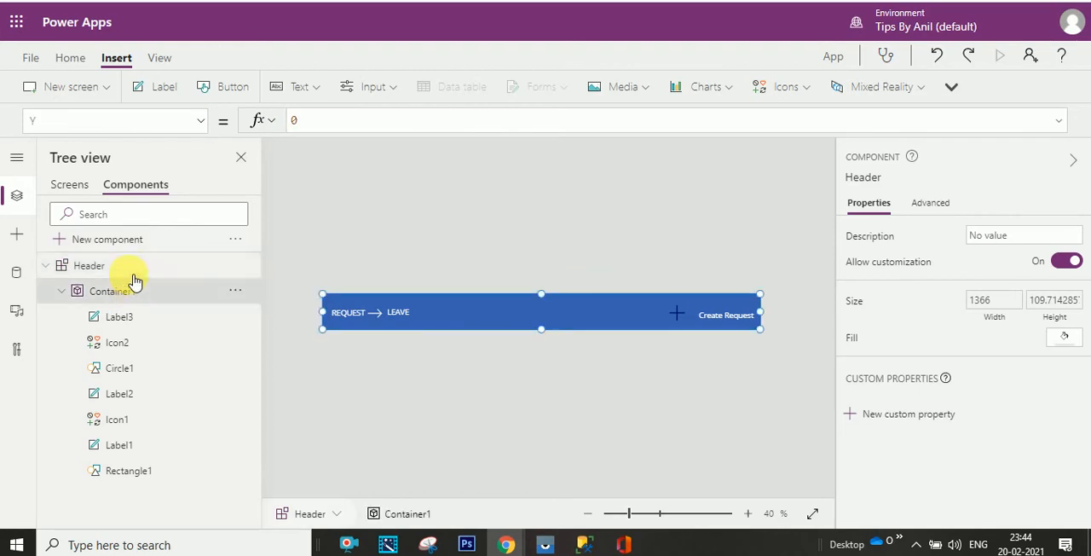
click(134, 269)
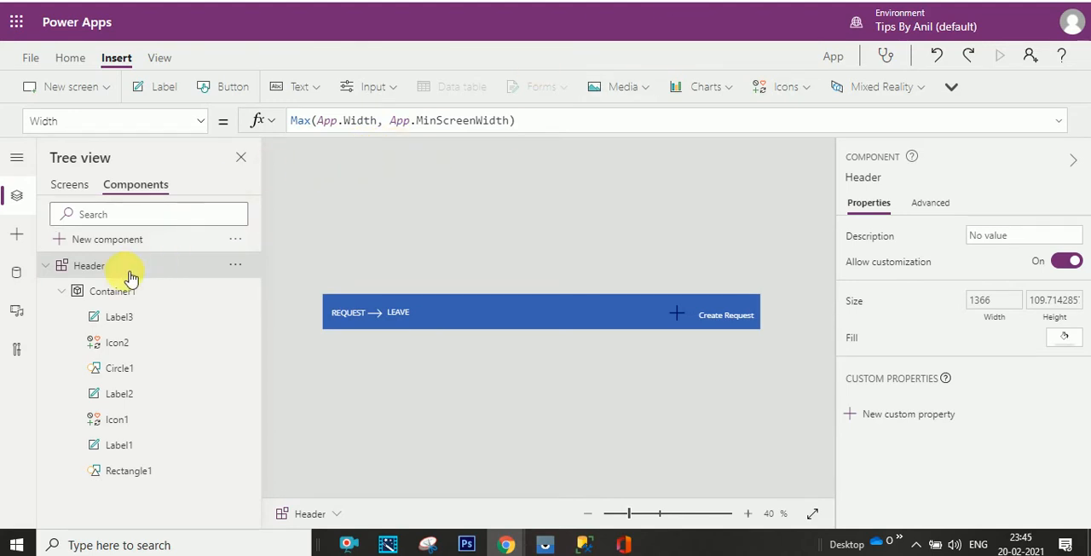
click(208, 124)
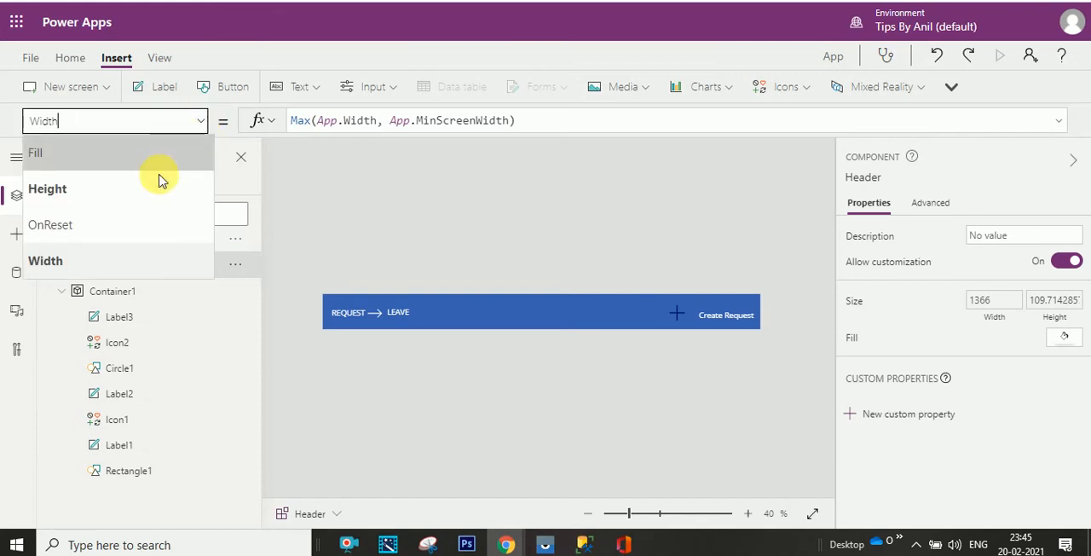
click(146, 203)
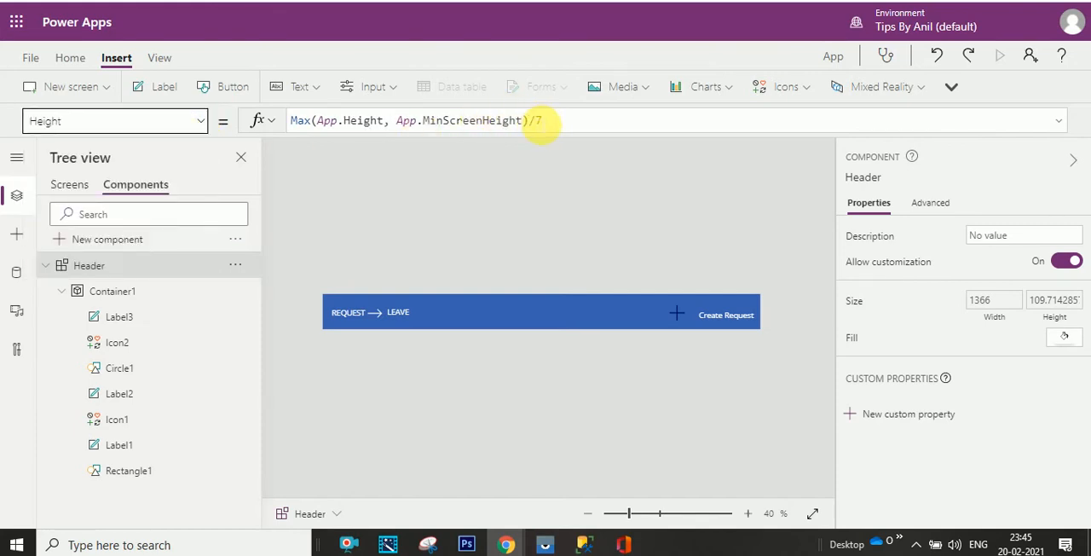
click(539, 121)
text(8)
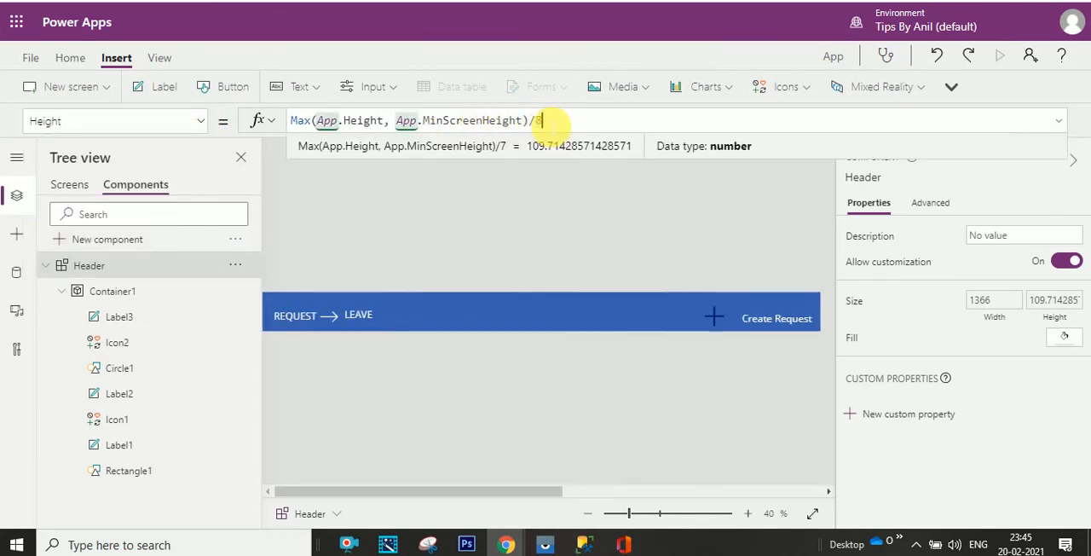
- Move the REQUEST label, the arrow icon and the Create Request label slightly up within the shortened header bar
click(356, 318)
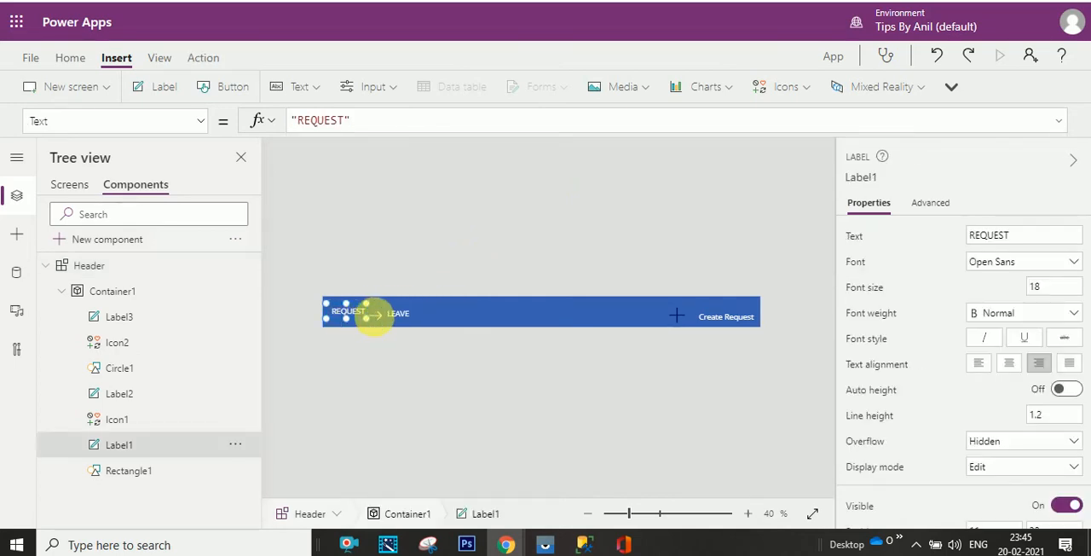
click(378, 326)
click(396, 320)
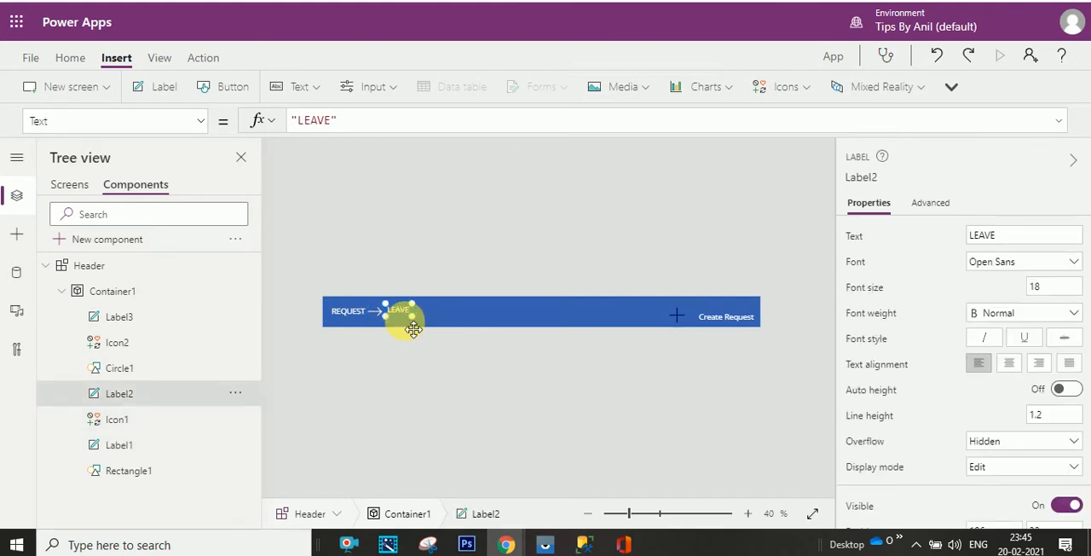
click(716, 319)
drag(719, 322, 706, 311)
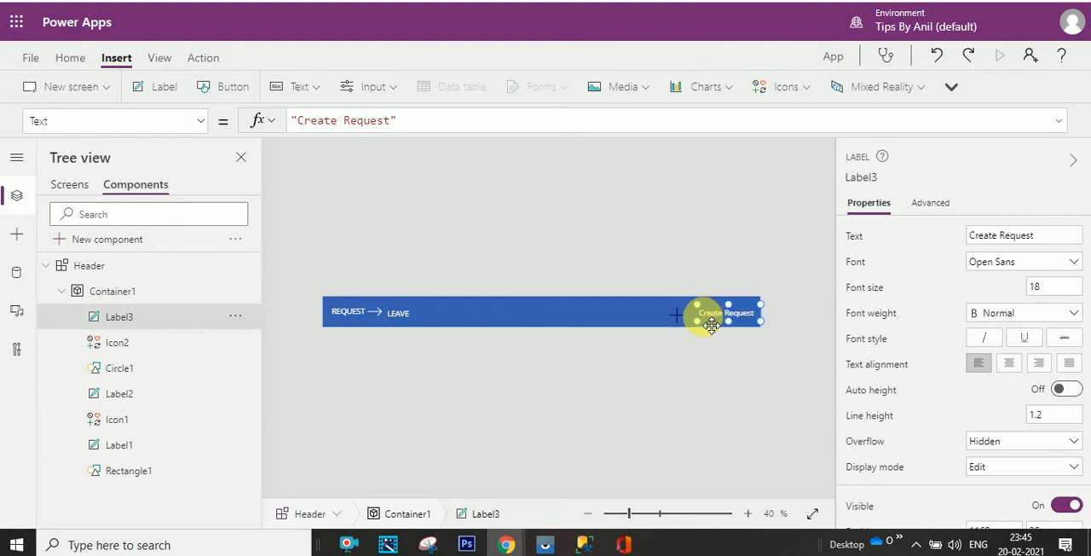
click(554, 319)
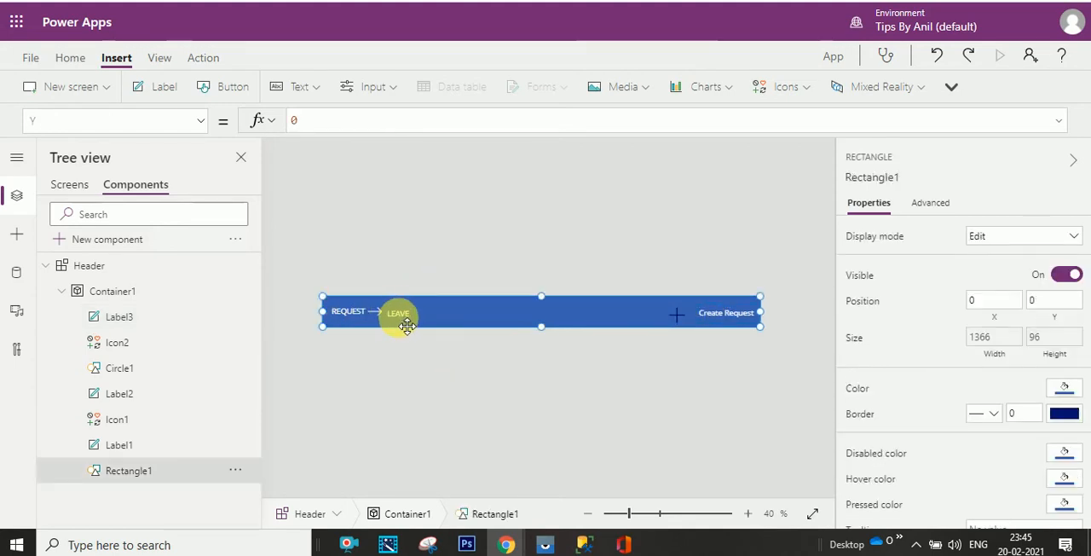
- Move the LEAVE label closer to the arrow icon, to about X 186, Y 31
click(146, 418)
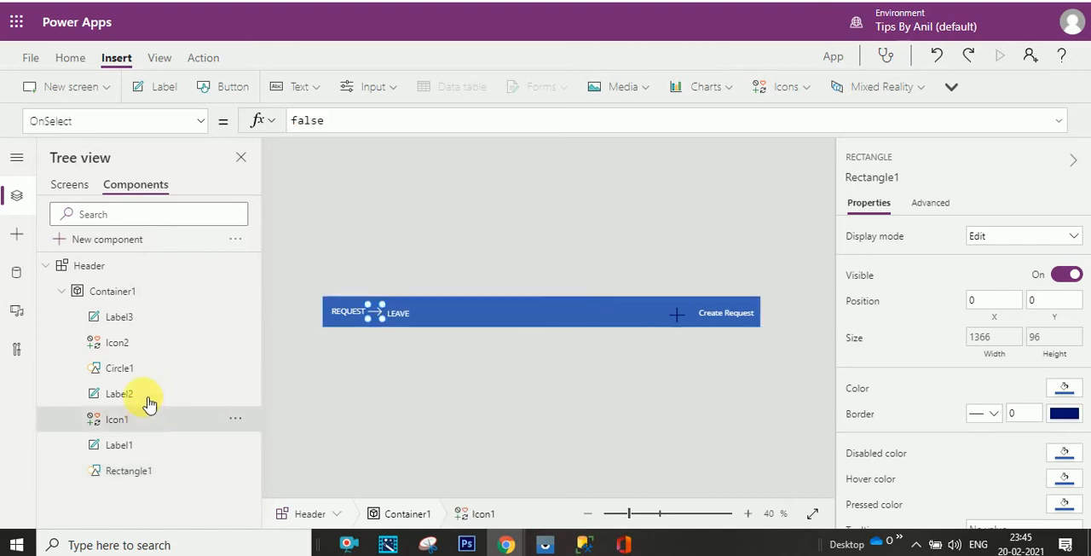
click(146, 396)
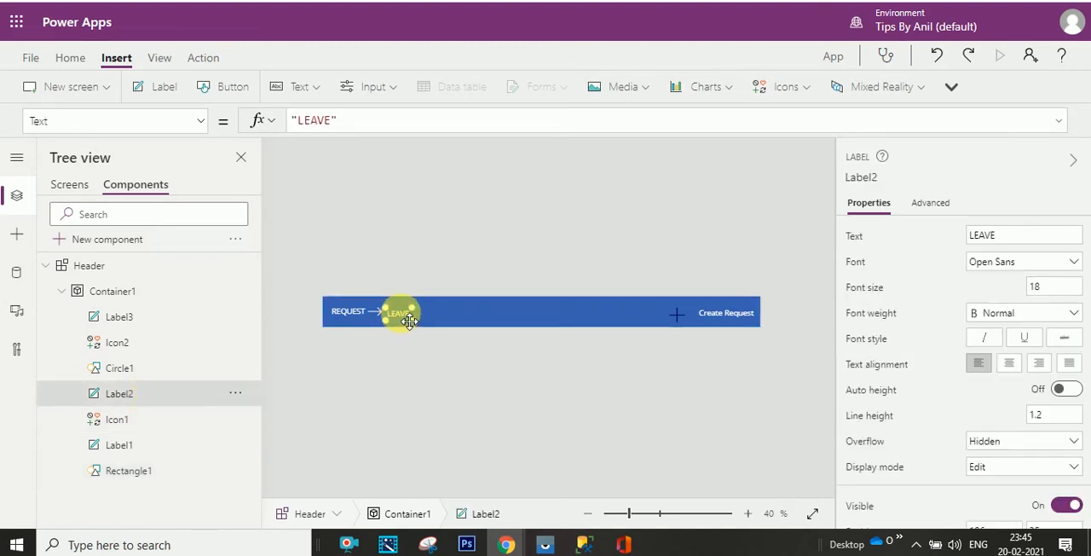
drag(409, 321, 412, 321)
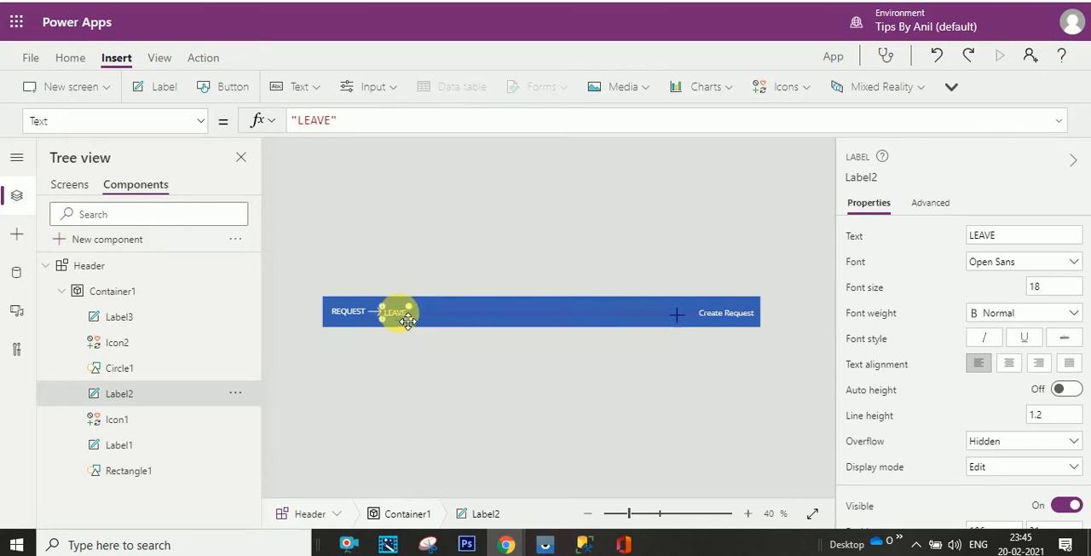
click(496, 262)
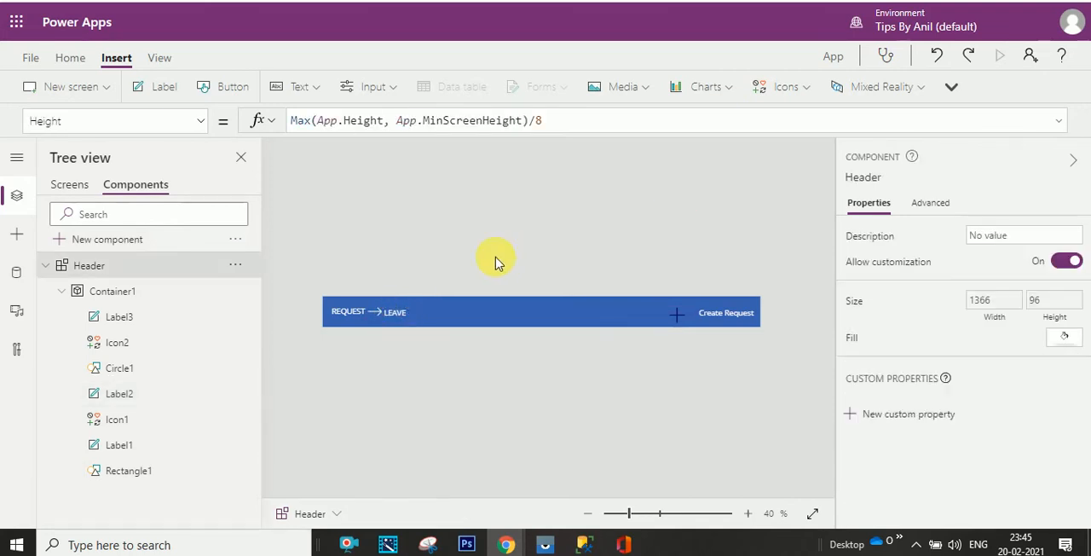
- Set the LEAVE label's Y position to 30
click(394, 311)
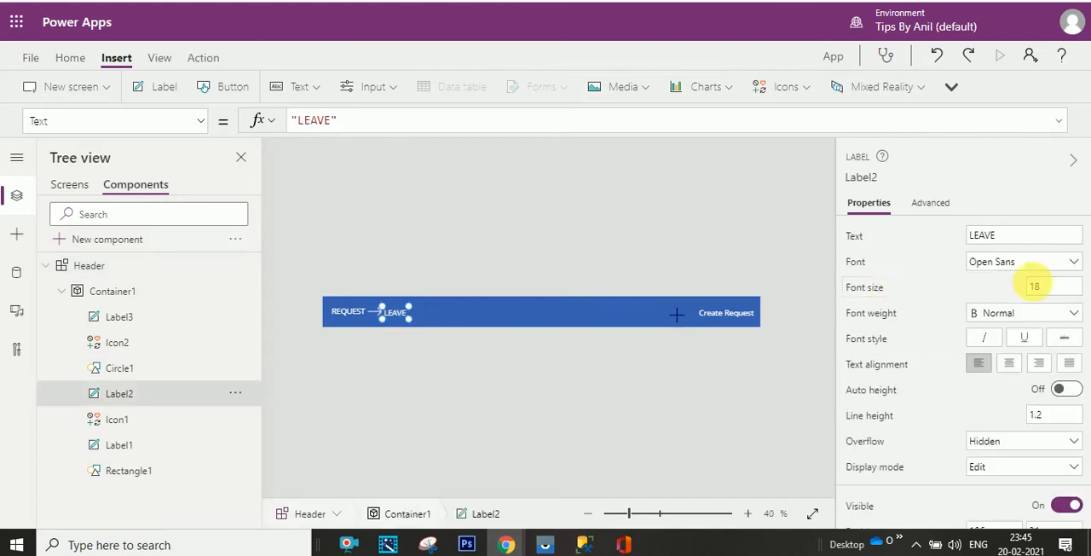
scroll(948, 440, down, 5)
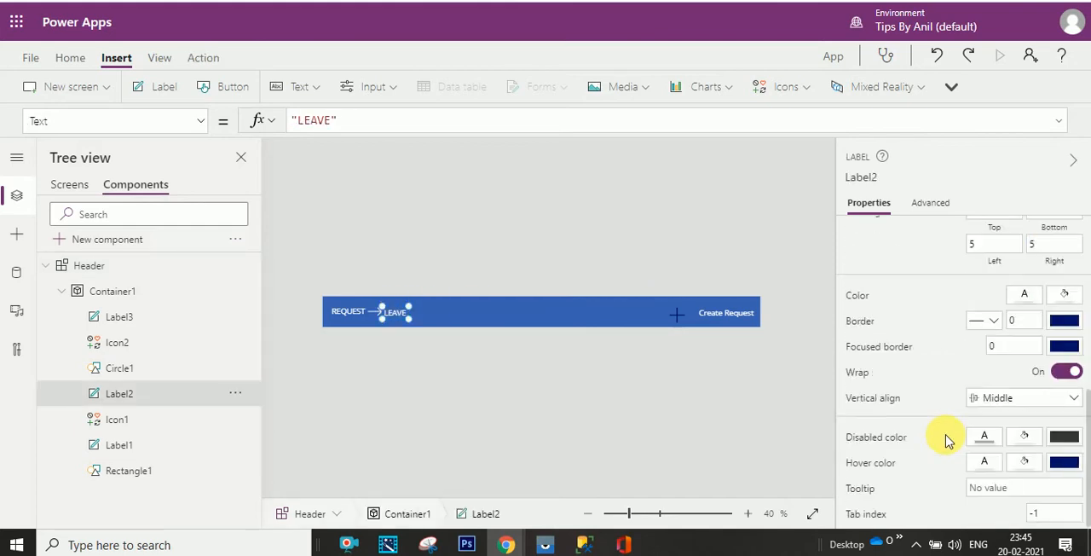
scroll(948, 441, up, 5)
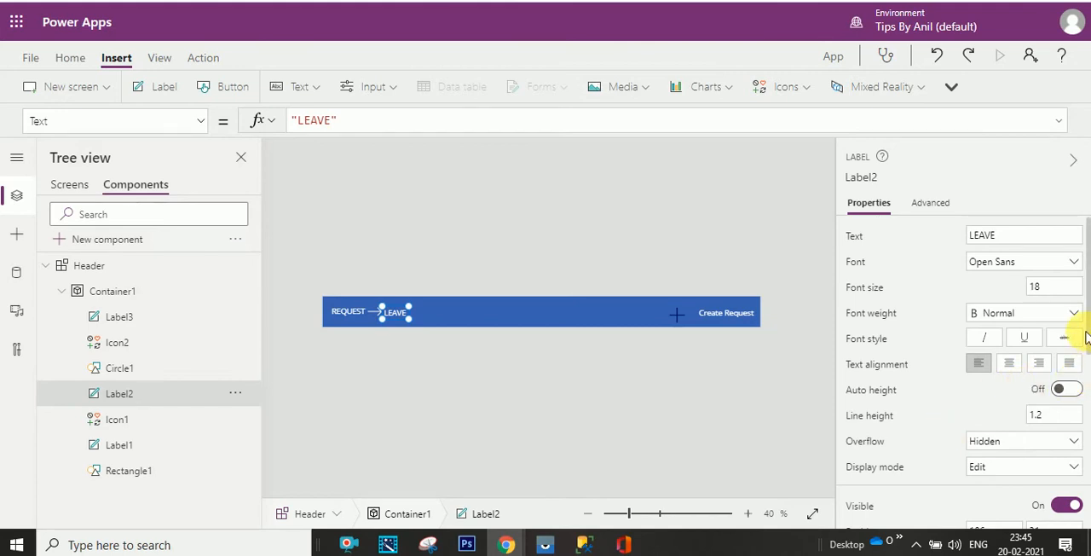
drag(1083, 326, 1065, 388)
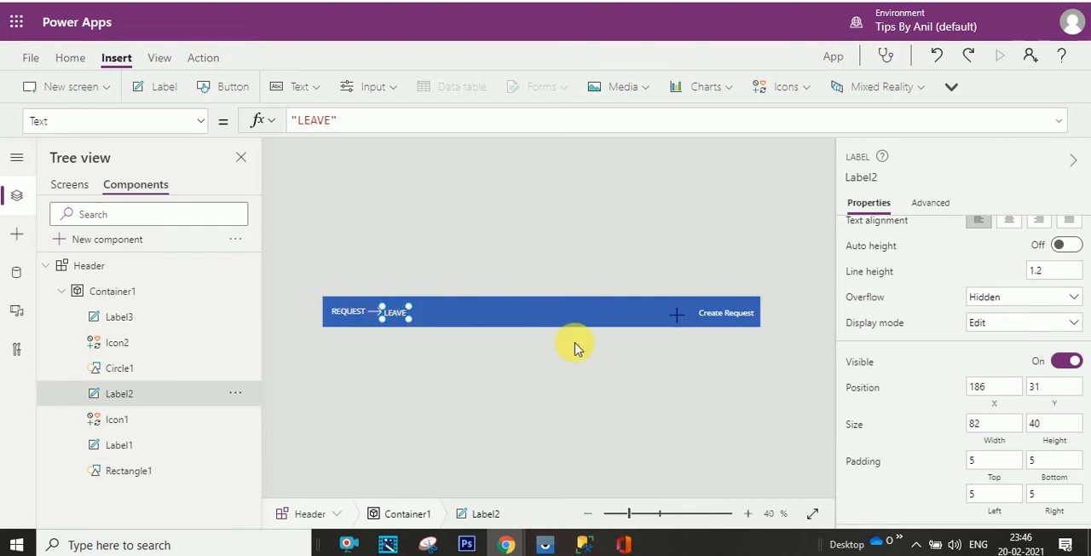
click(1037, 386)
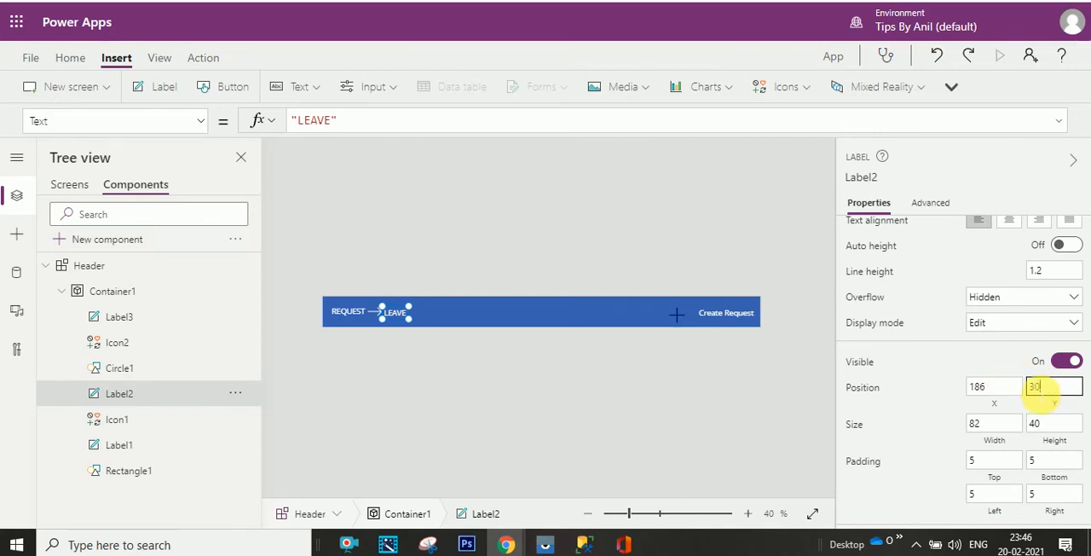
text(30)
click(983, 362)
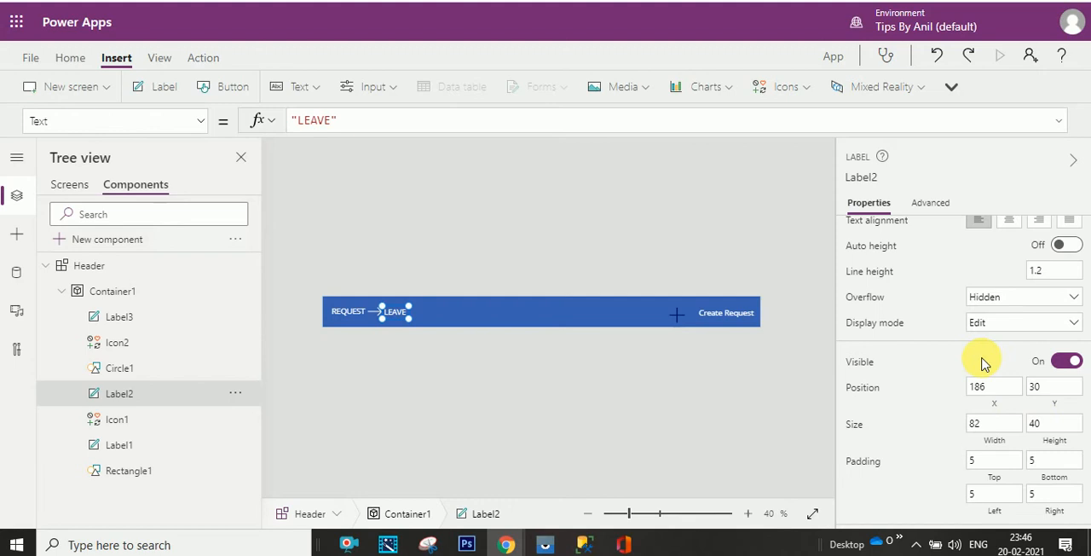
click(494, 322)
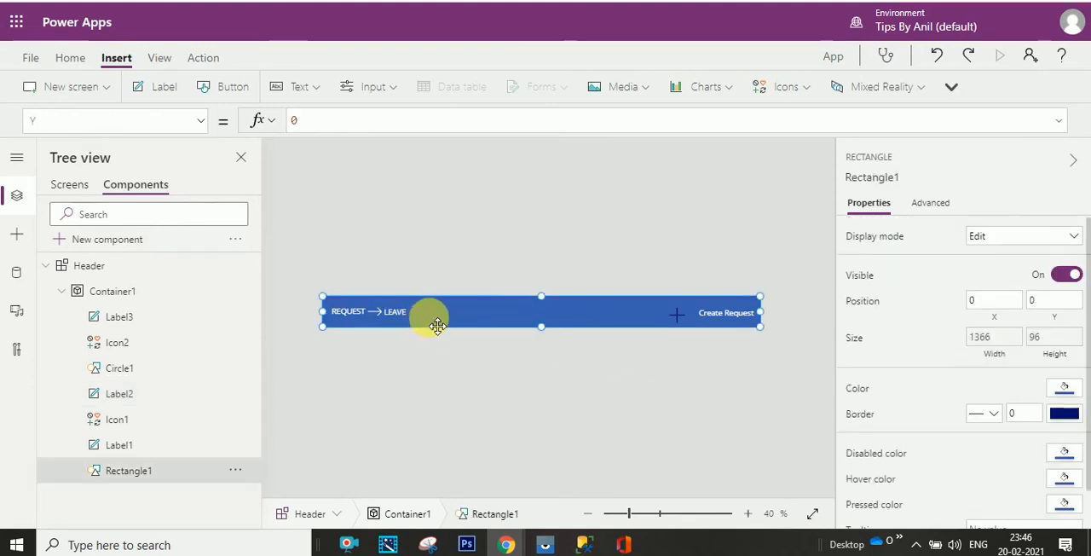
- Preview the Company Holidays screen and compare its header with the one in the reference Leave Request app
click(70, 184)
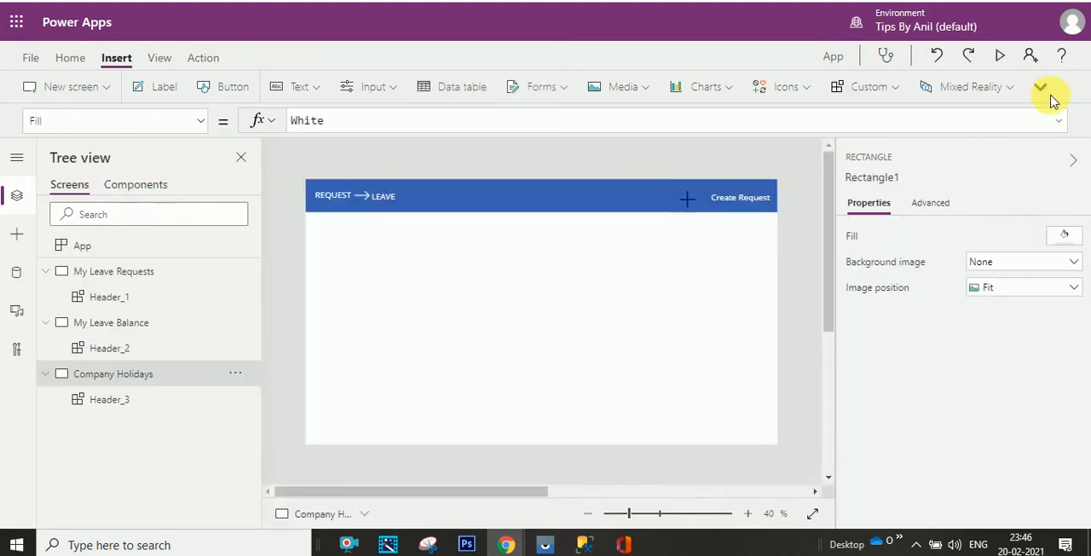
click(999, 56)
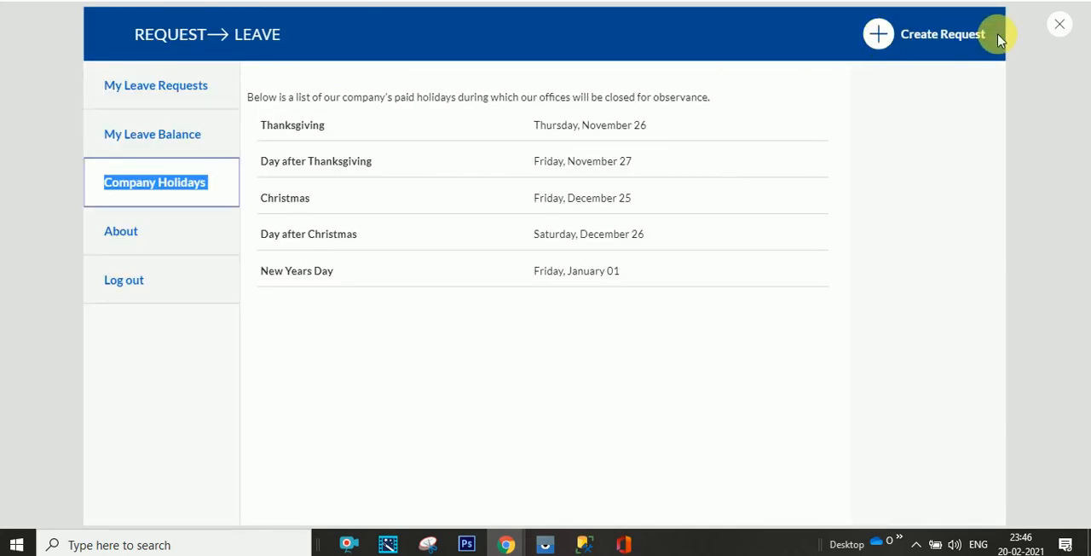
key(Escape)
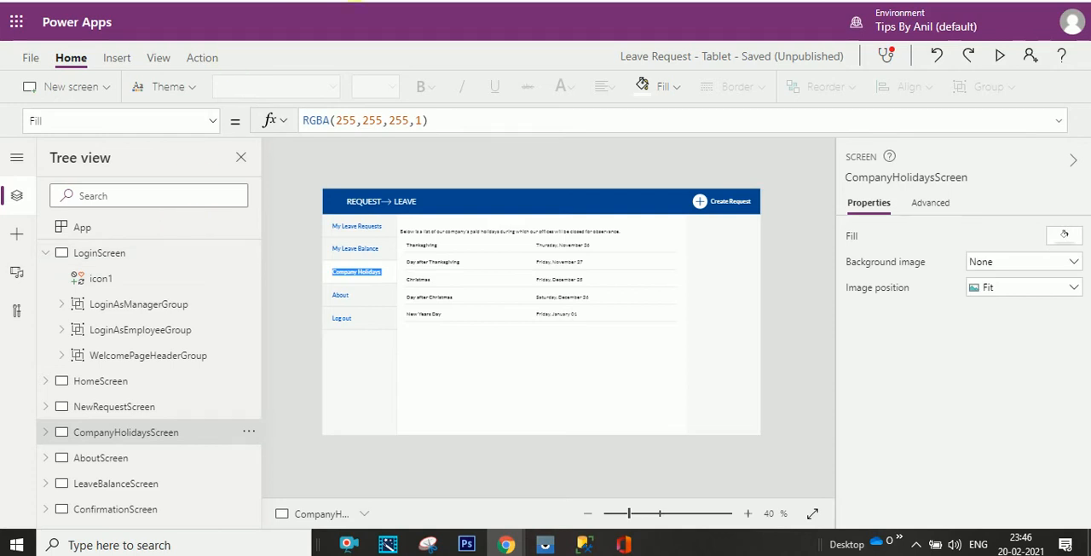
click(995, 59)
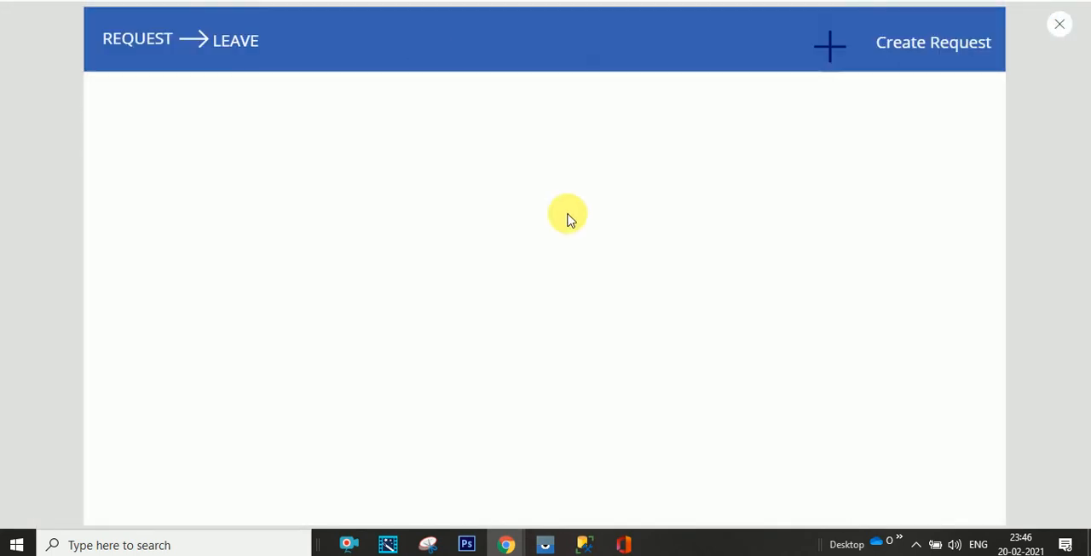
click(1057, 27)
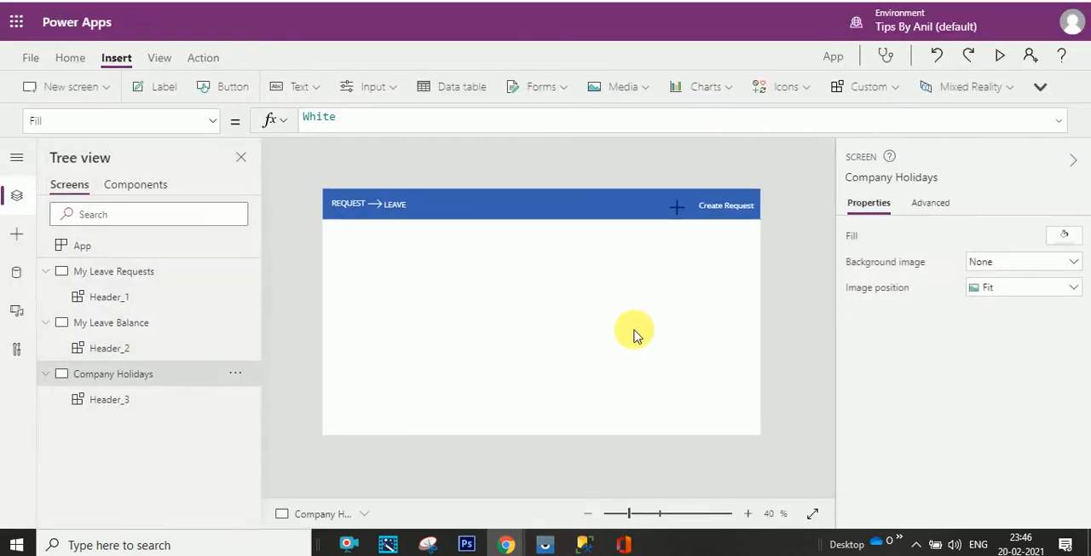
- Fill the circle behind the header's plus icon with white, and preview the Company Holidays screen against the reference app
click(135, 189)
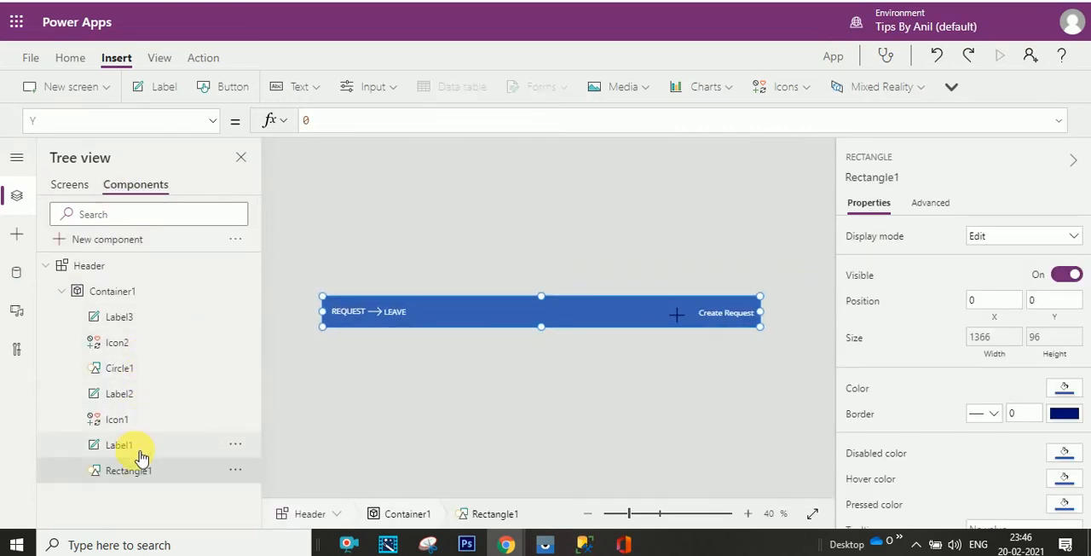
click(138, 371)
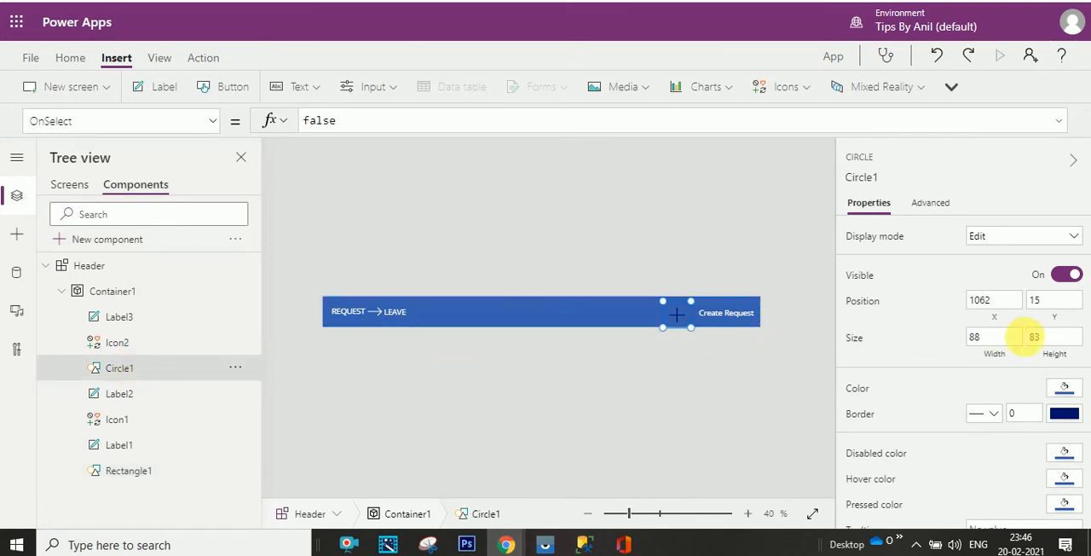
click(1065, 390)
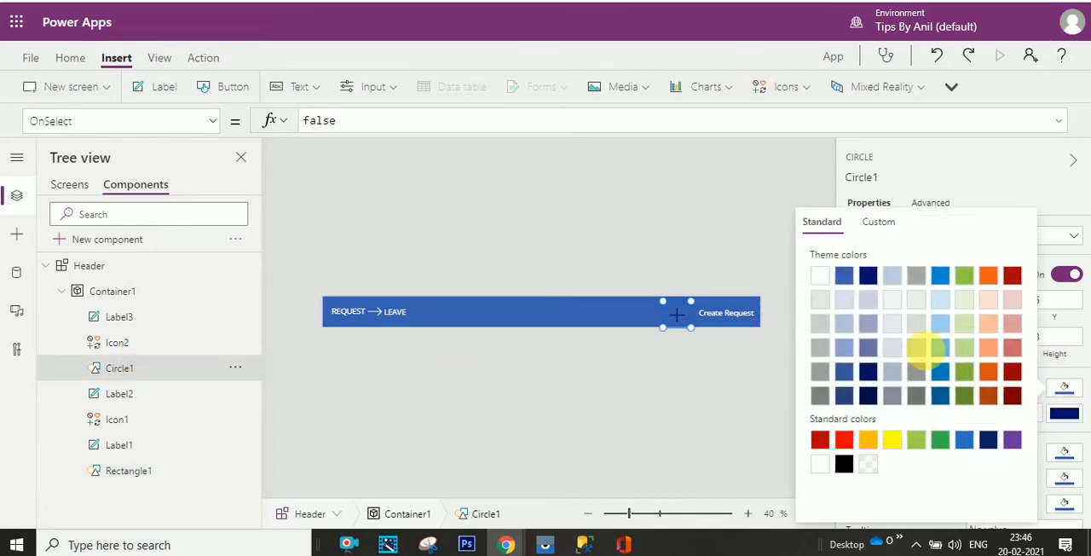
click(820, 284)
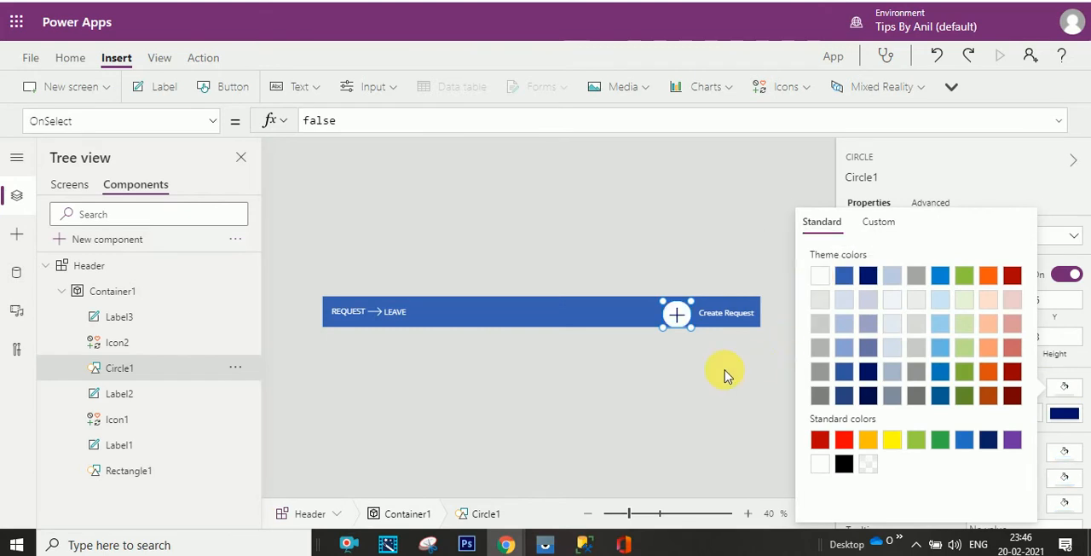
click(723, 372)
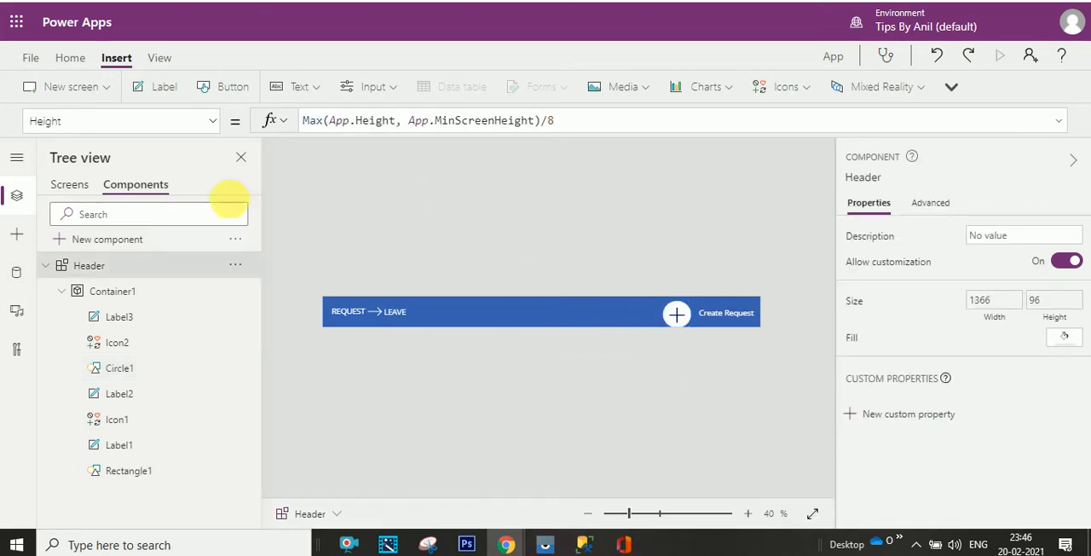
click(73, 184)
click(999, 56)
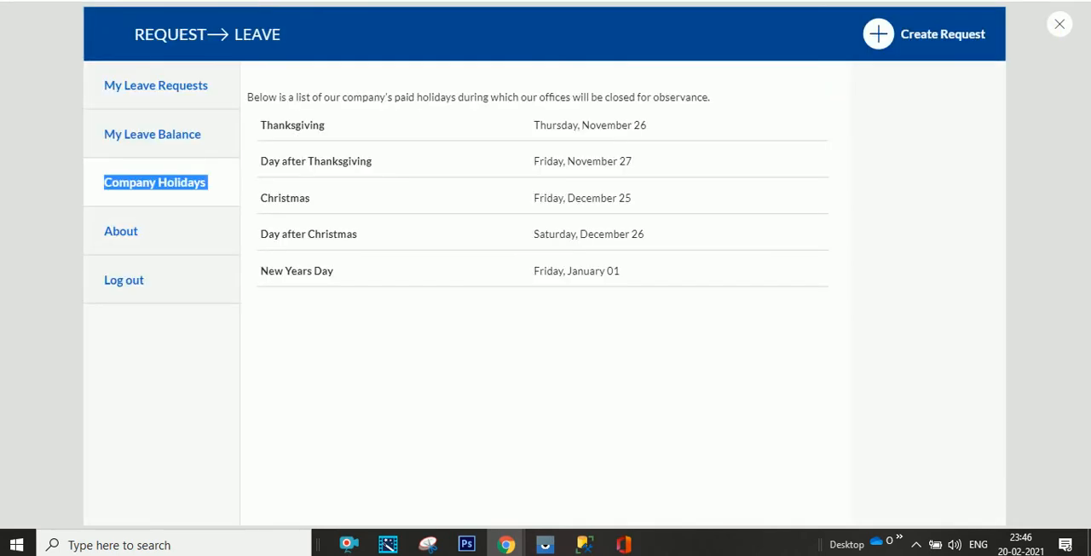
- Compare the Company Holidays header preview in the reference app with the one being built, and review the Header component
click(966, 39)
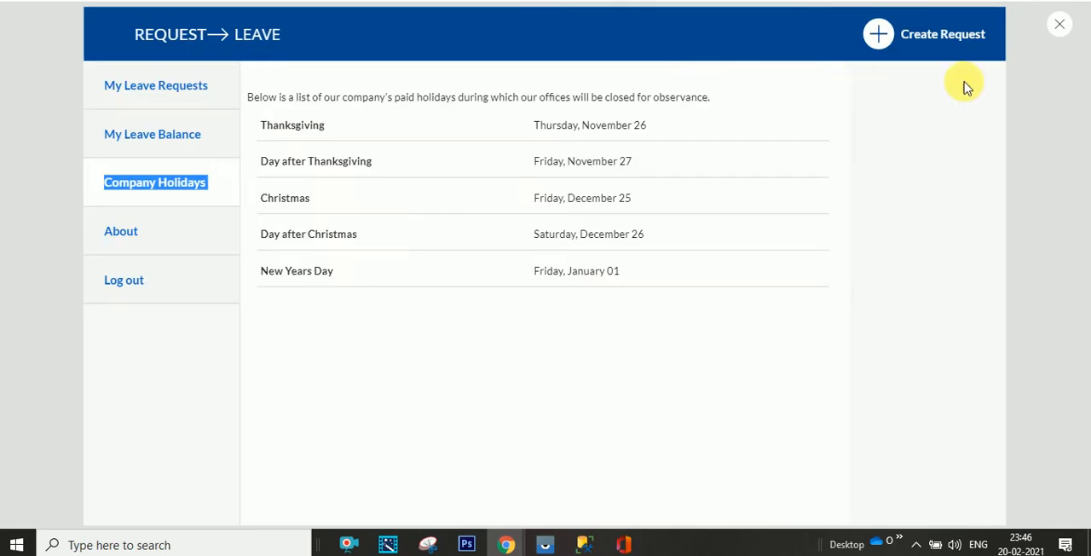
click(1063, 29)
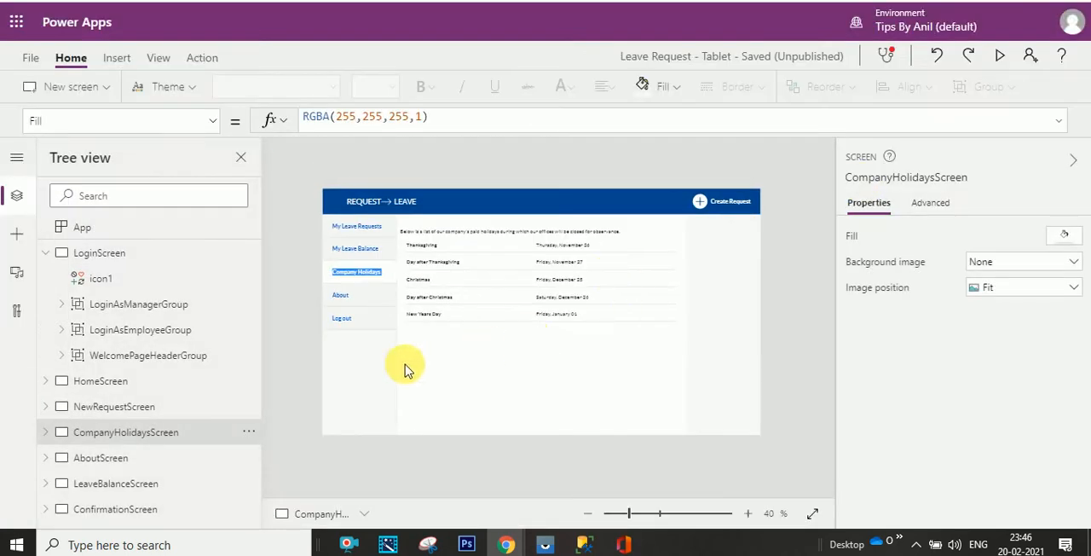
click(999, 55)
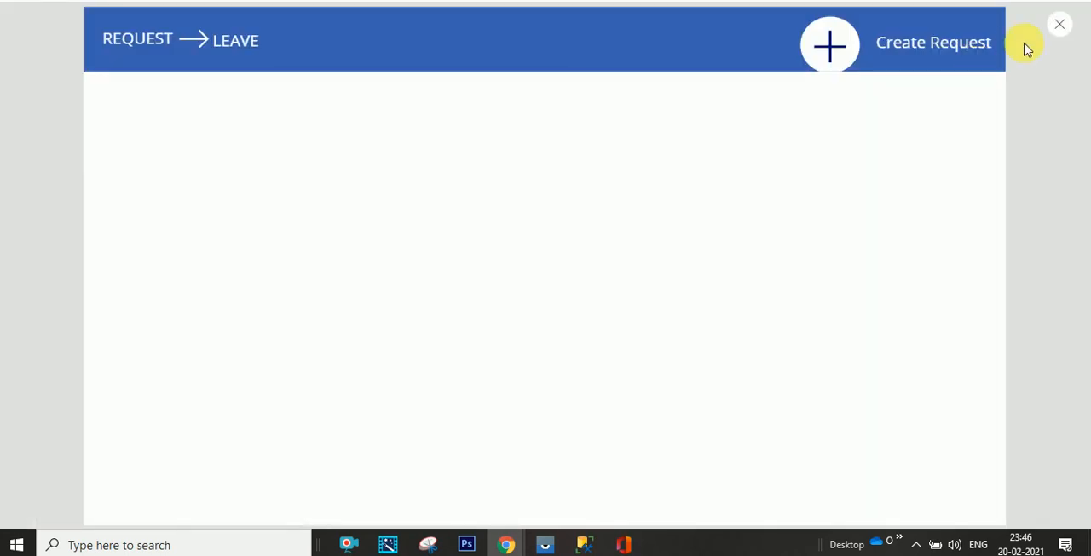
click(1059, 24)
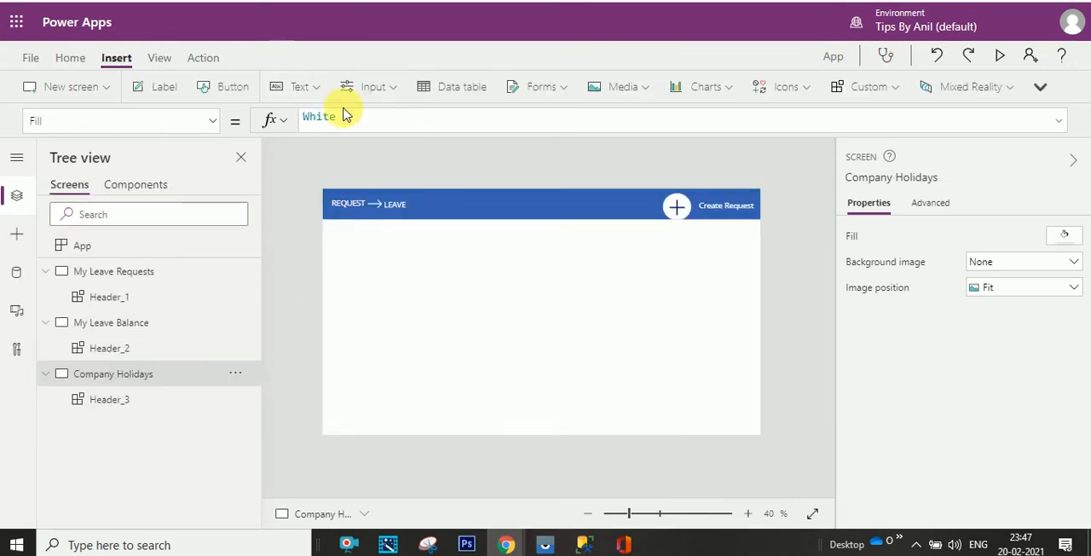
click(147, 186)
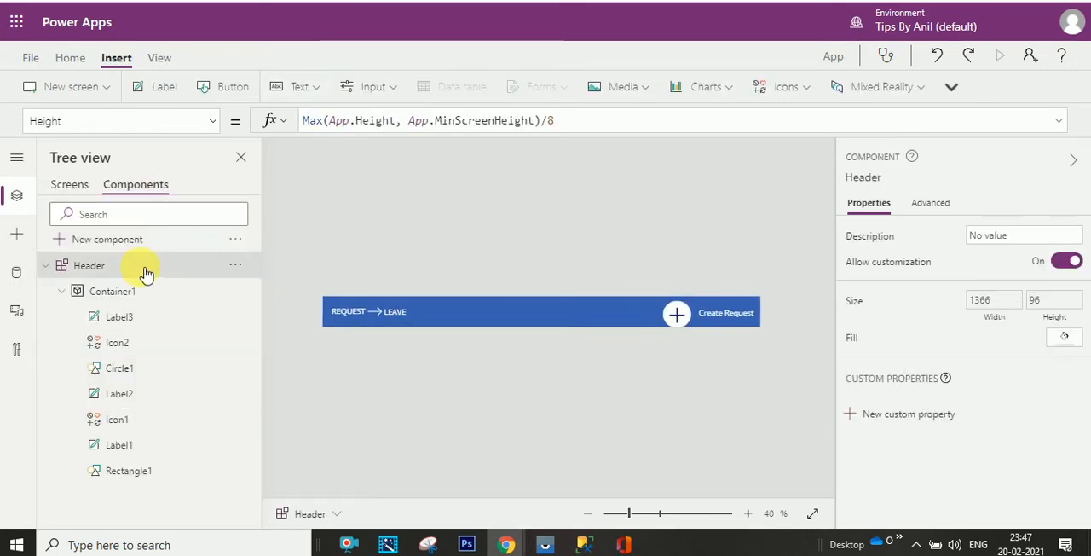
click(78, 185)
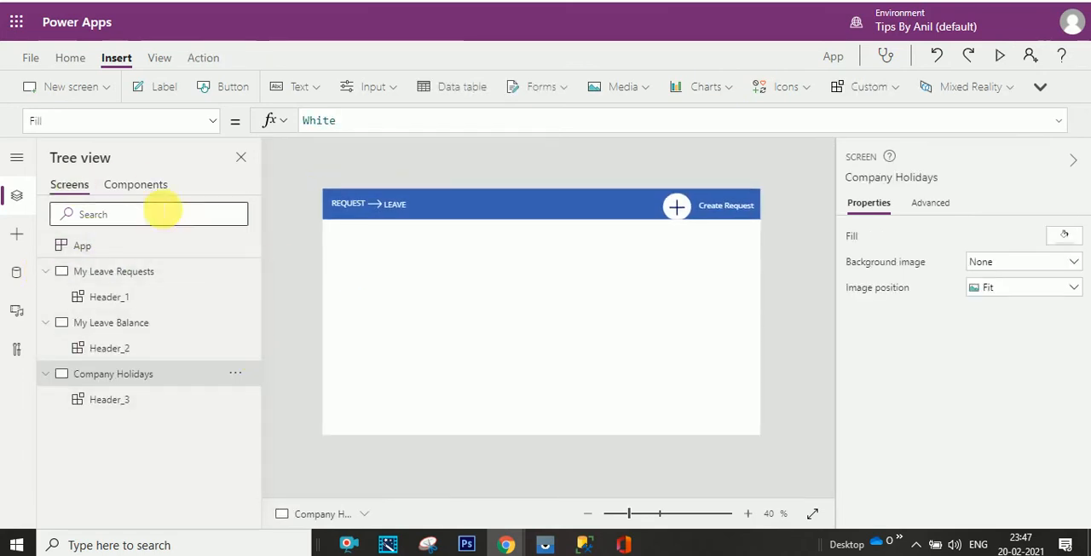
click(151, 187)
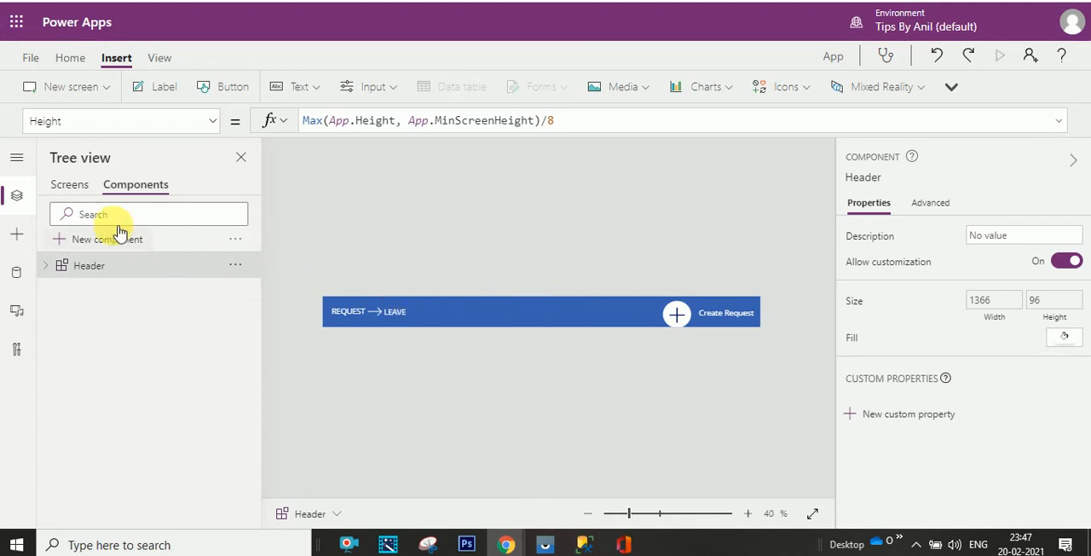
click(66, 186)
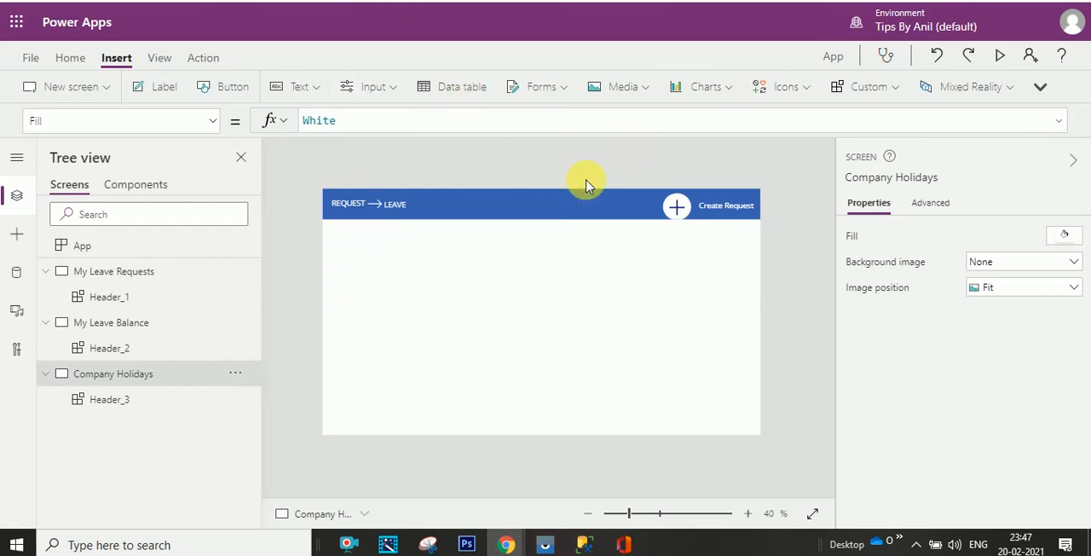
- Create a new component and rename it Navigation
click(135, 185)
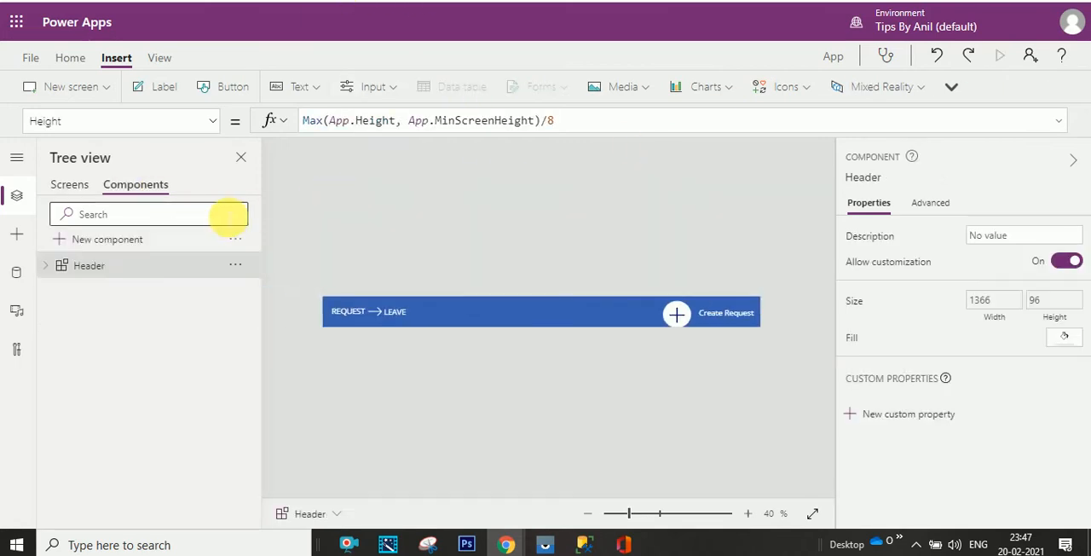
click(130, 241)
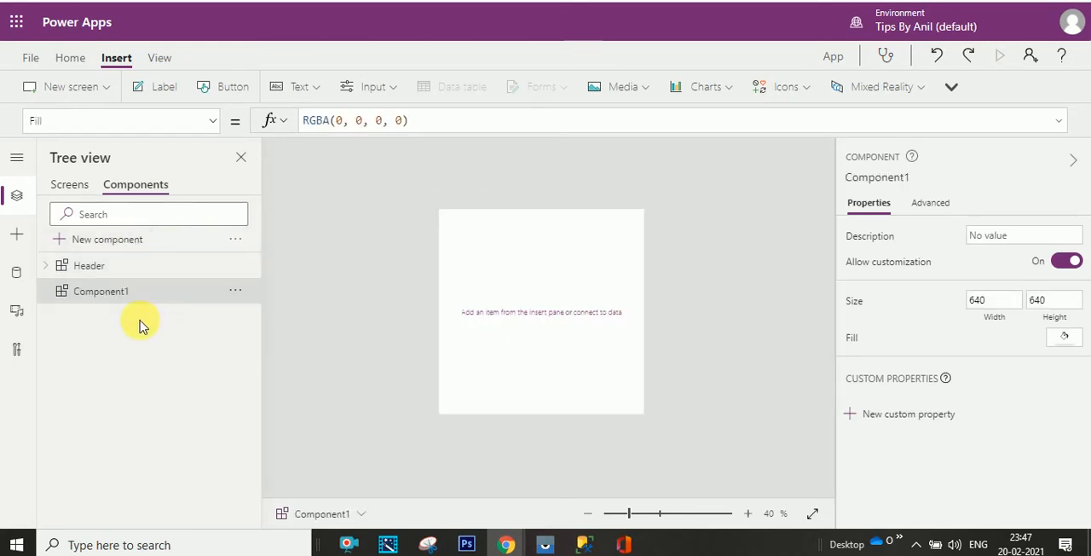
click(237, 291)
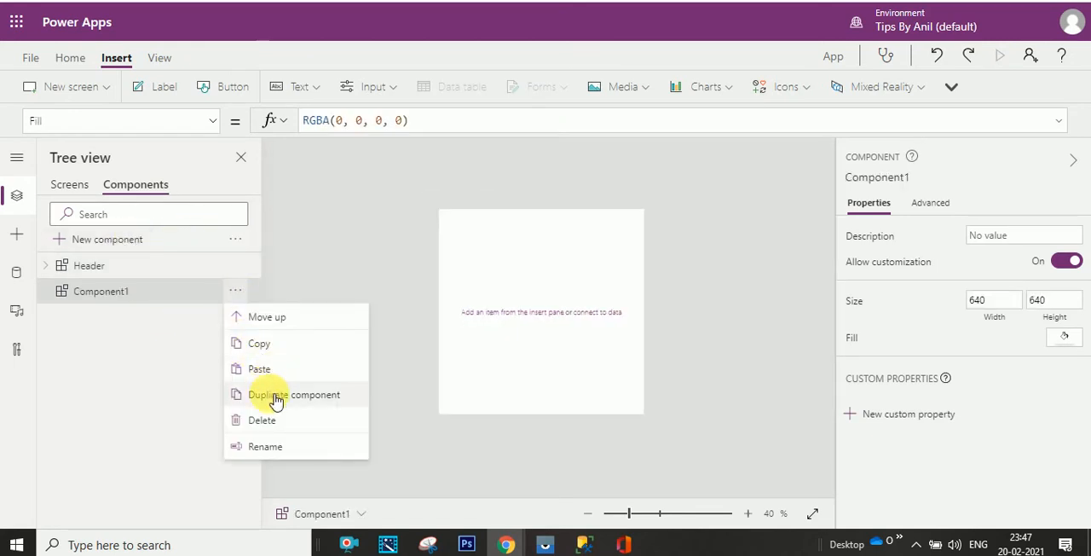
click(271, 447)
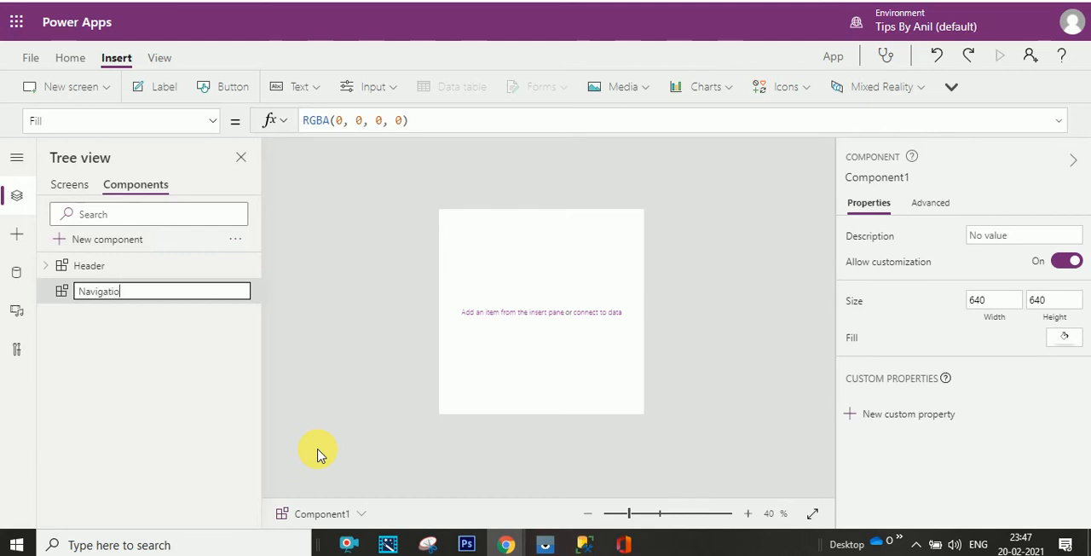
key(Return)
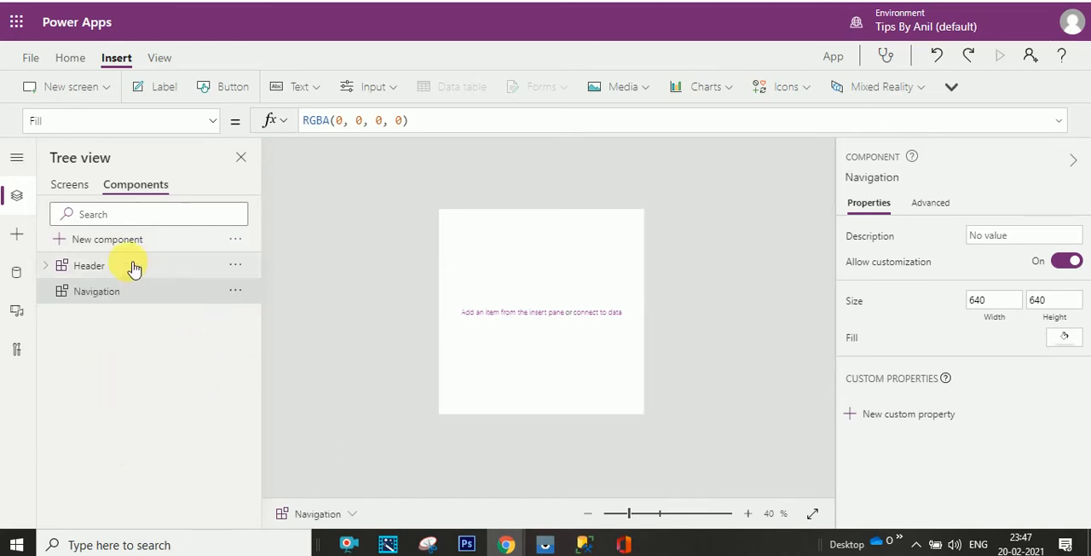
- Bring up the Height property of the Navigation component and select the Header component's Height formula for reference
click(213, 122)
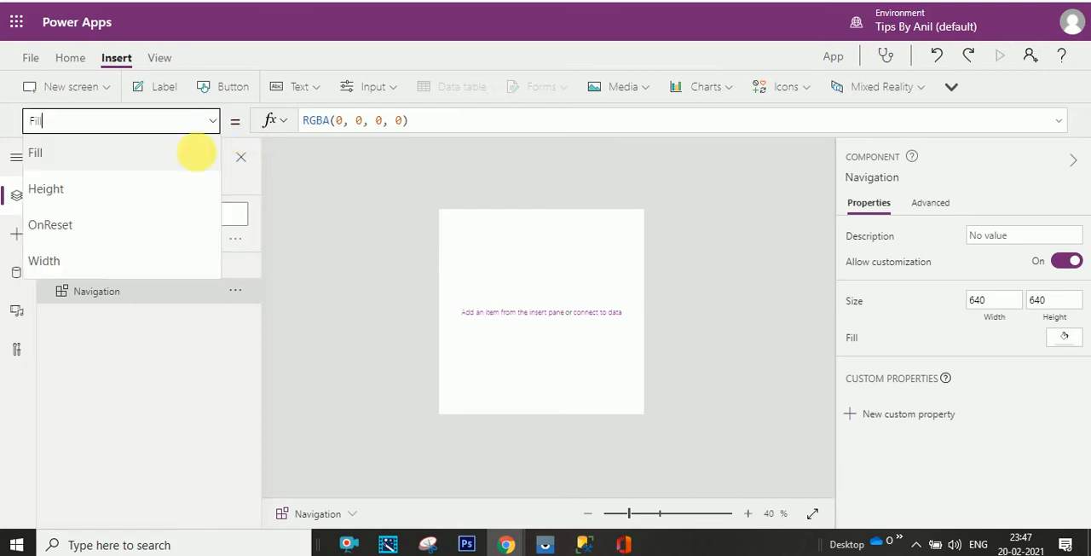
click(170, 190)
click(141, 267)
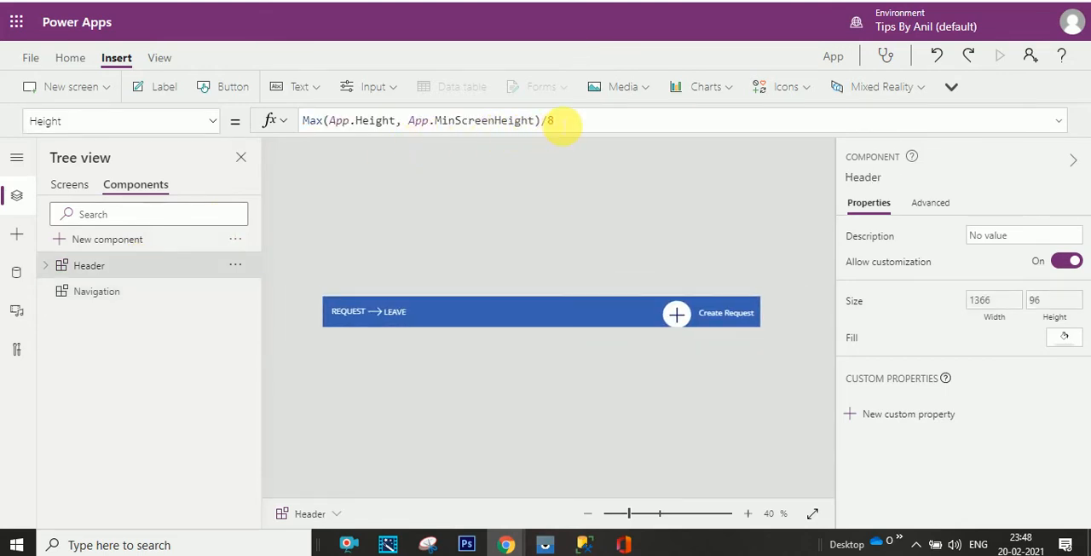
drag(566, 125, 305, 122)
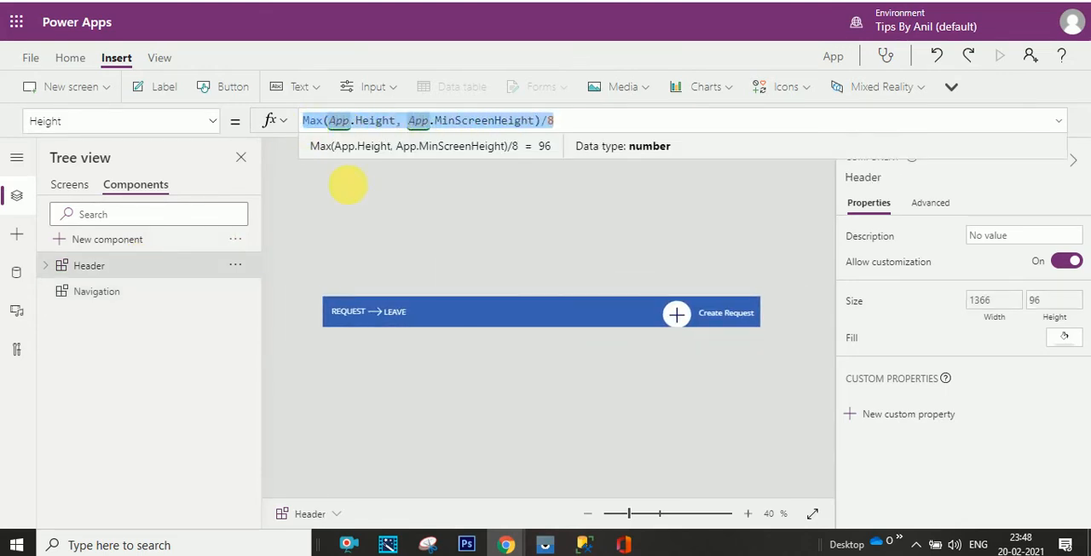
- Copy the My Leave Balance screen's Height formula, Max(App.Height, App.MinScreenHeight), into the Navigation component's Height
click(72, 182)
click(141, 328)
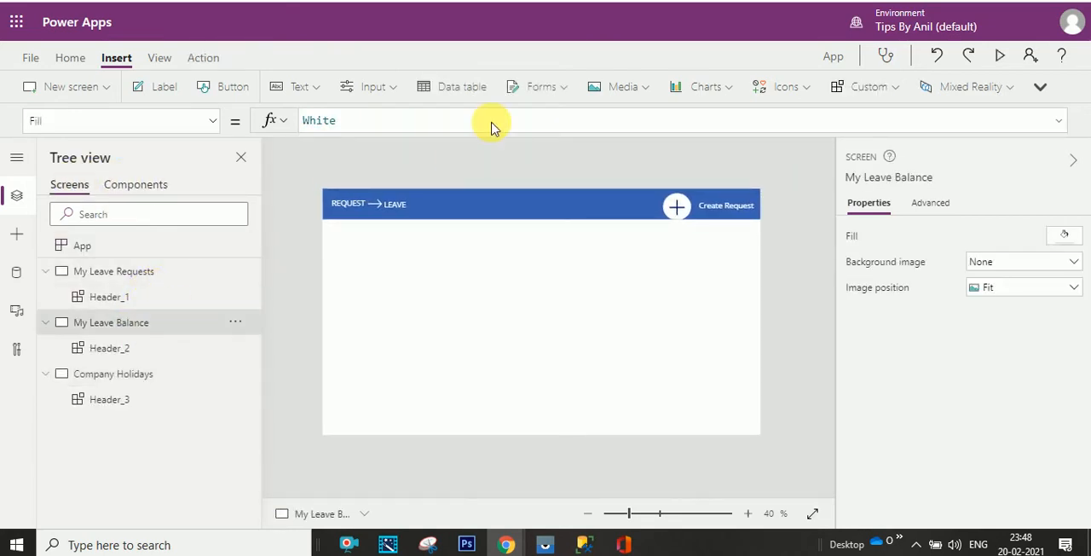
click(215, 124)
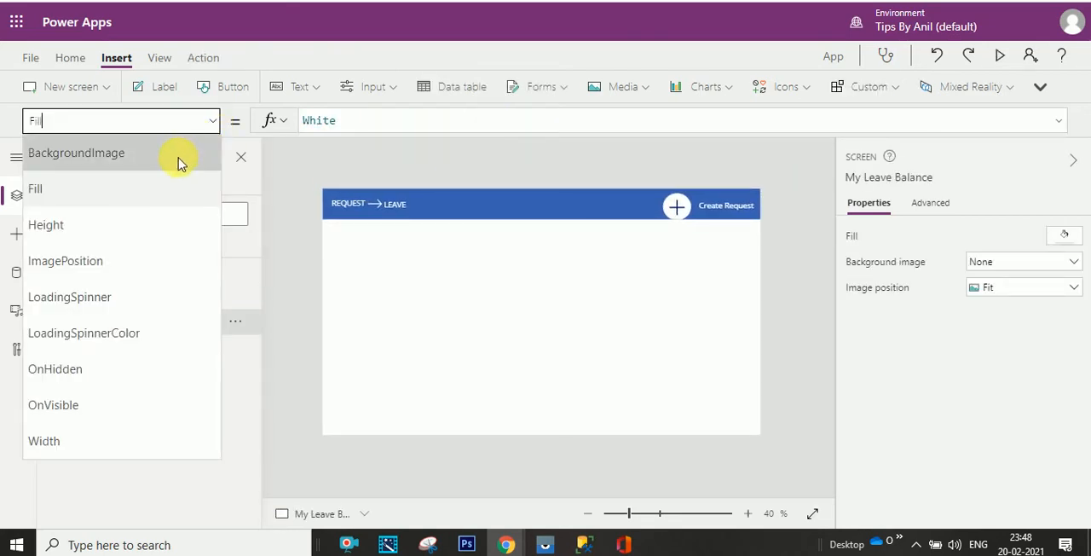
click(144, 222)
click(409, 124)
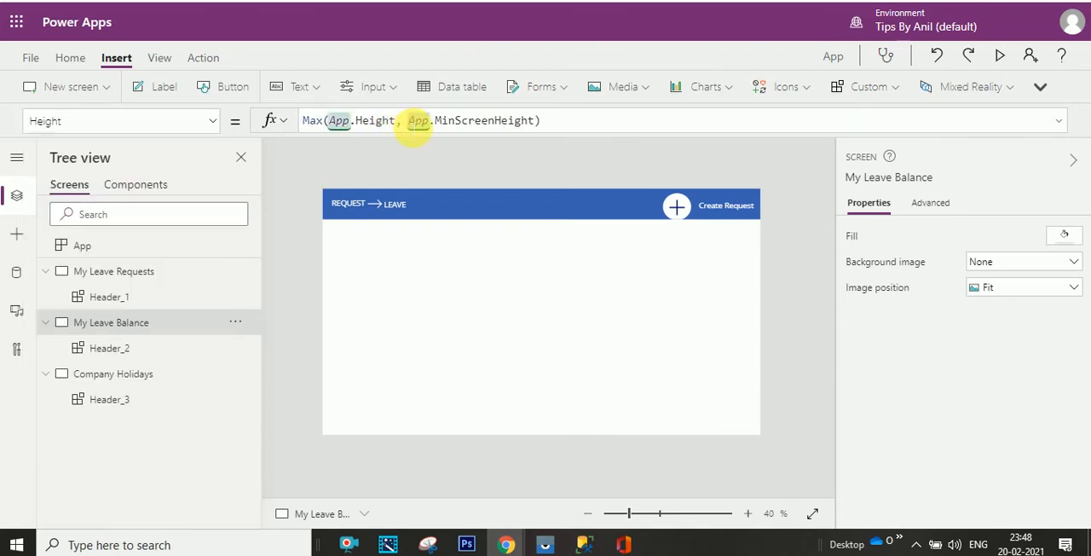
key(ctrl+a)
key(ctrl+c)
click(157, 186)
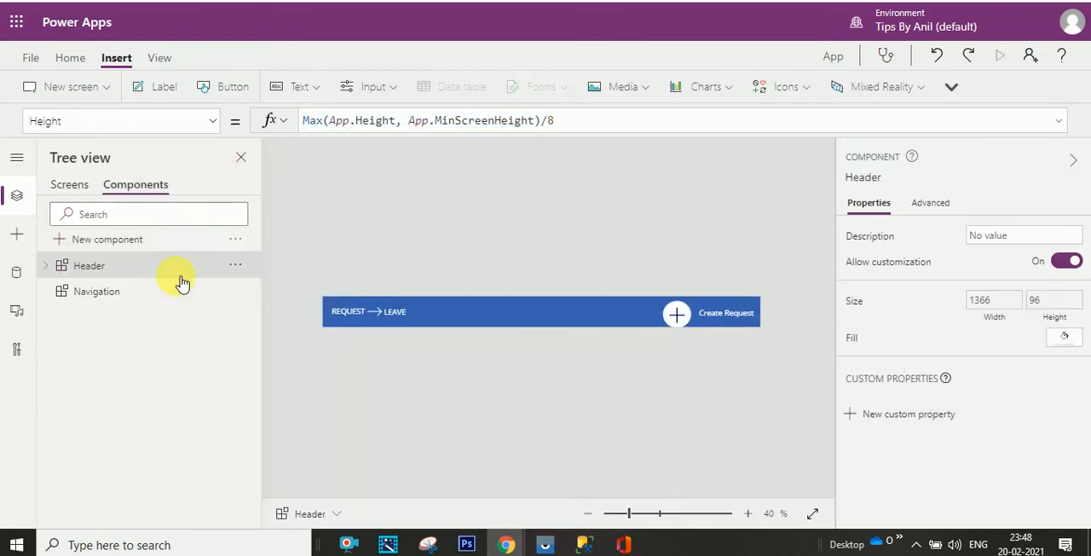
click(168, 291)
click(446, 124)
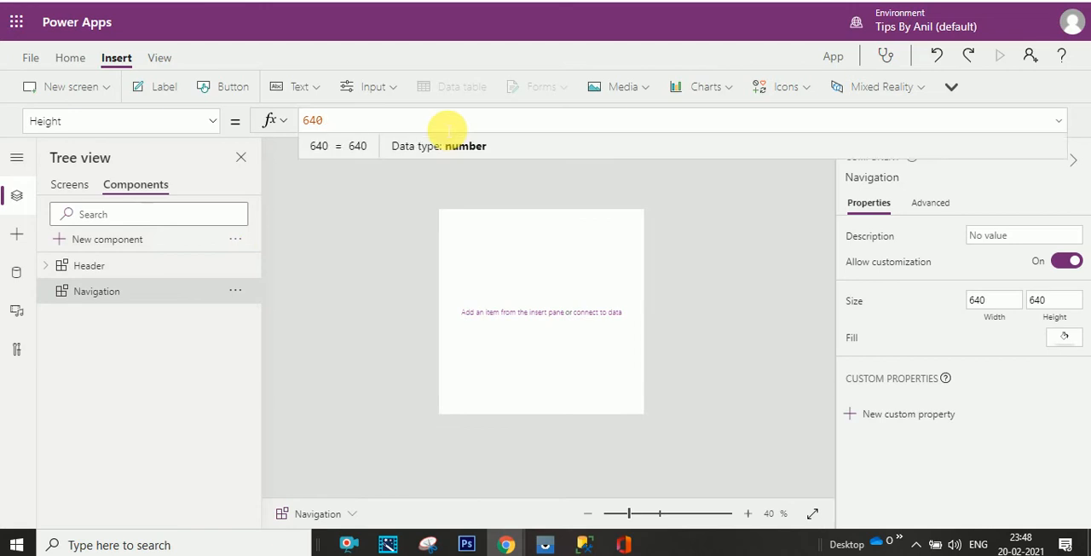
key(ctrl+v)
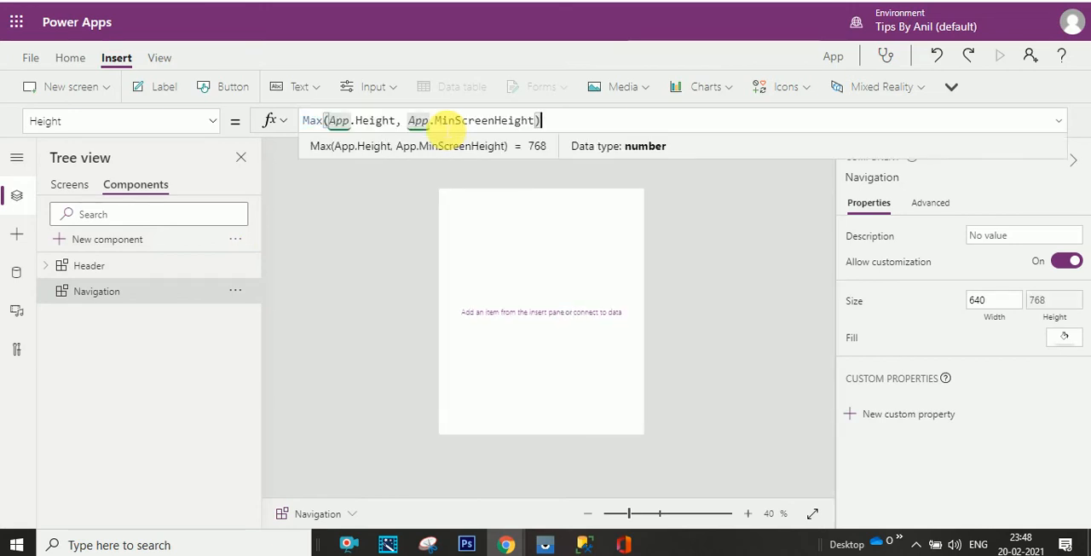
- Subtract the Header component's height in the Navigation Height formula by adding -Max(App.Height, App.MinScreenHeight)/8
text(/)
click(137, 266)
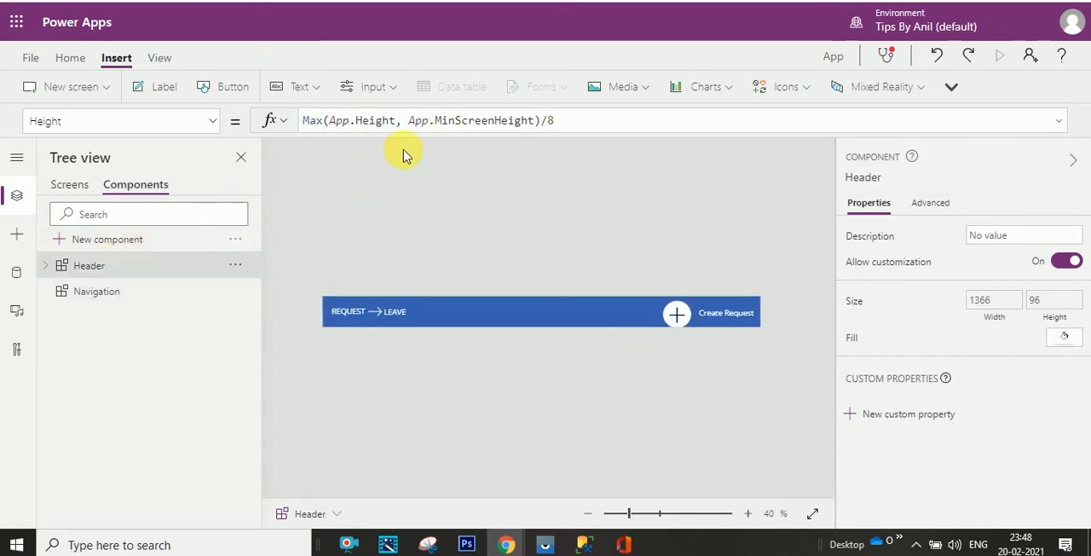
drag(570, 129, 318, 130)
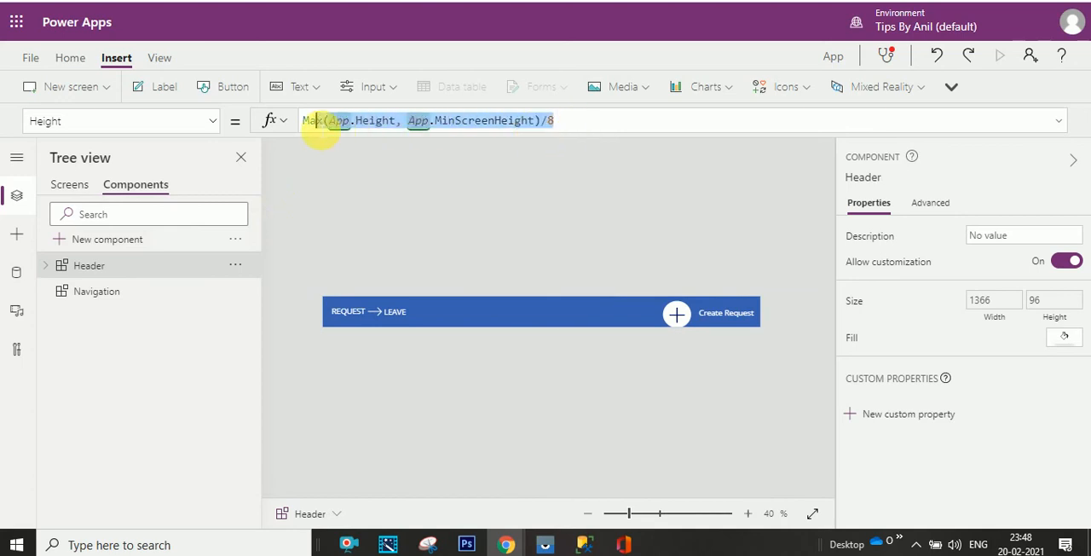
click(150, 291)
click(565, 126)
key(ctrl+v)
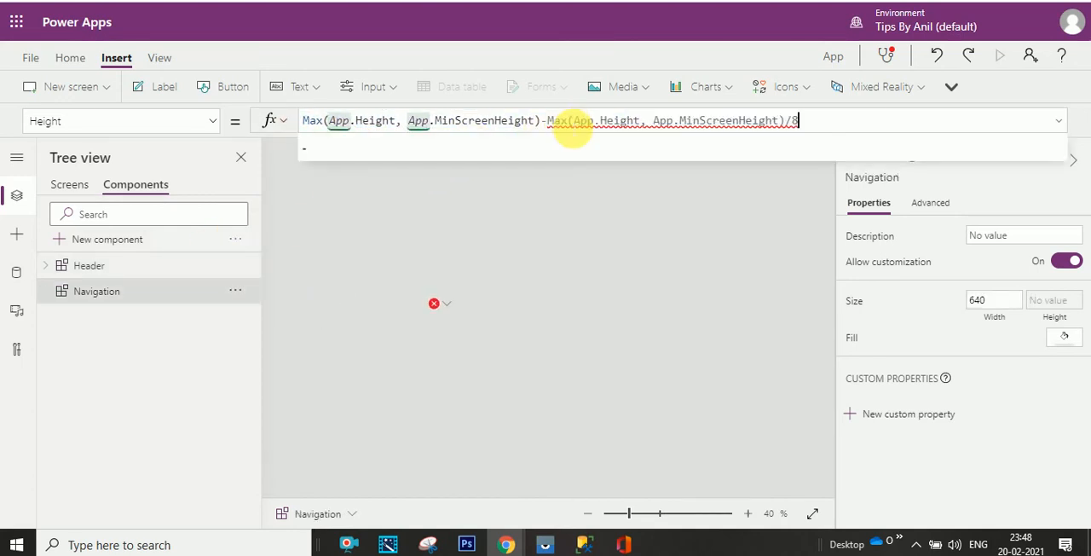
text(/8)
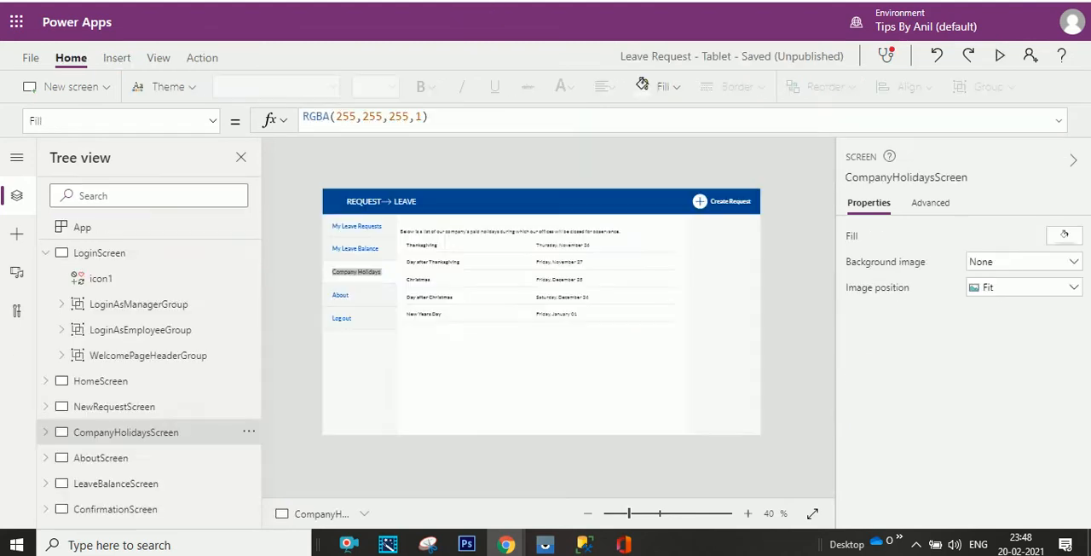
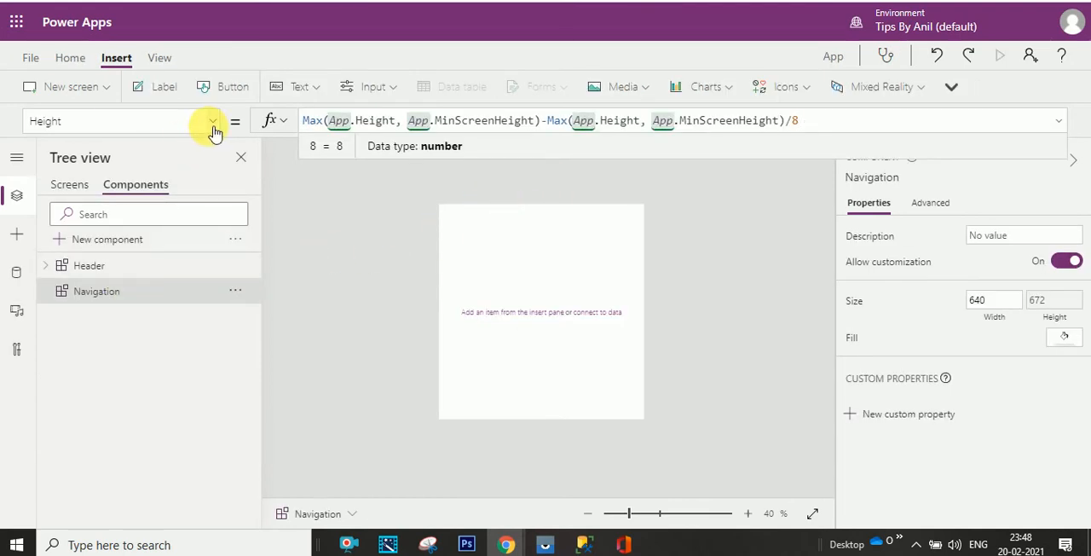
- Bring up the Navigation component's Width property and copy the My Leave Balance screen's Width formula, Max(App.Width, App.MinScreenWidth)
click(212, 126)
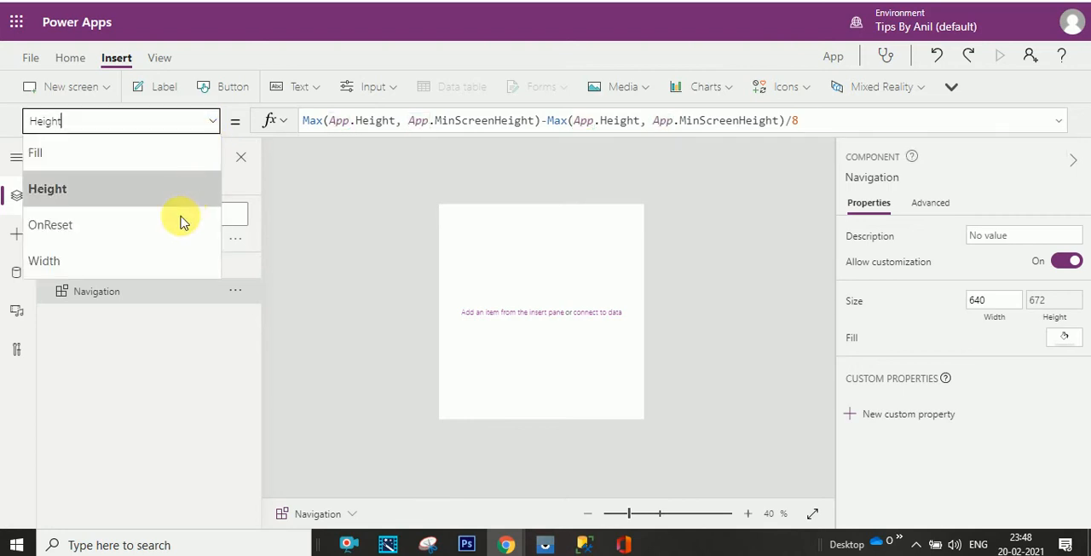
click(173, 262)
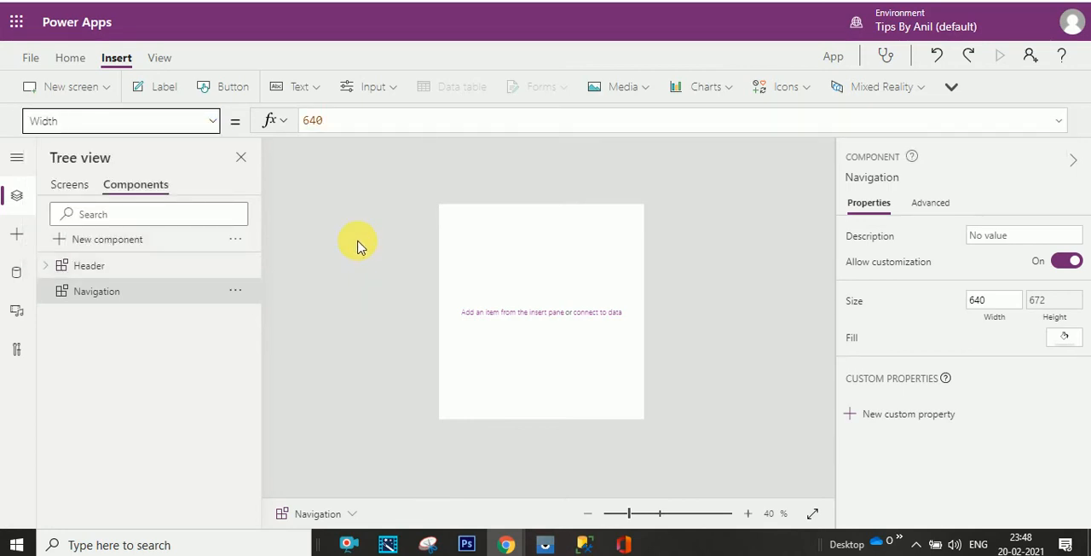
click(71, 189)
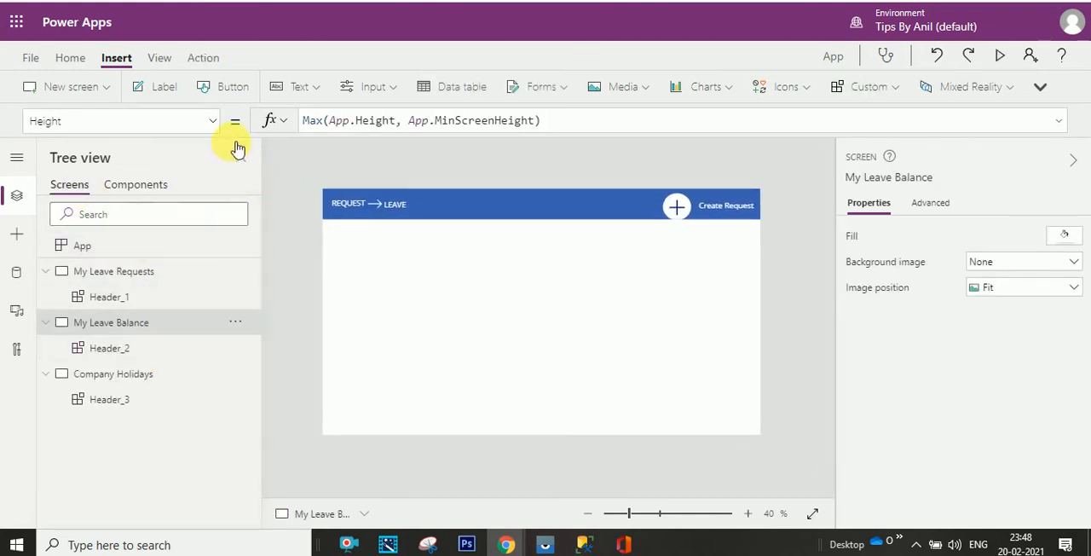
click(219, 127)
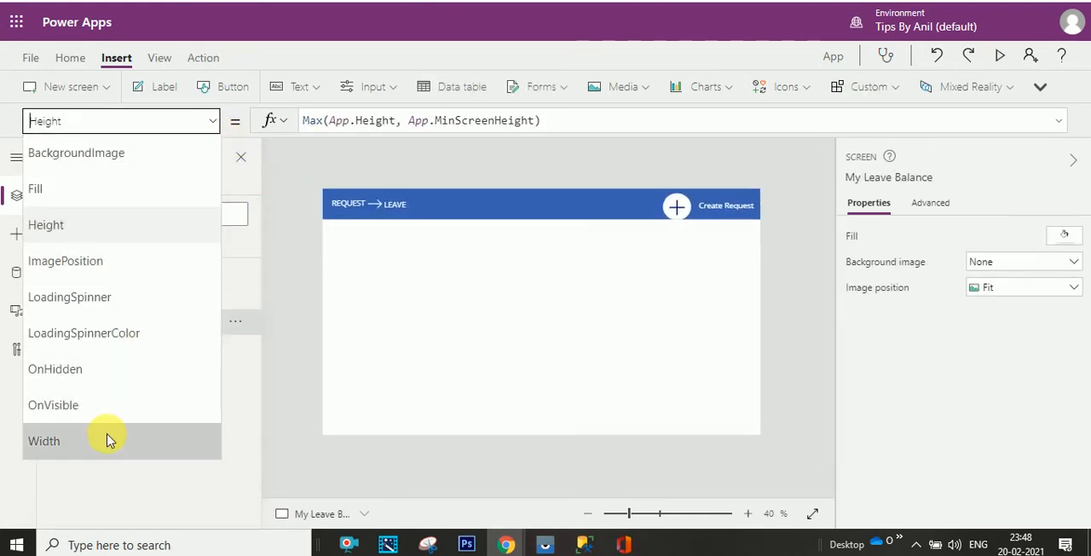
click(108, 439)
click(450, 124)
key(ctrl+a)
key(ctrl+c)
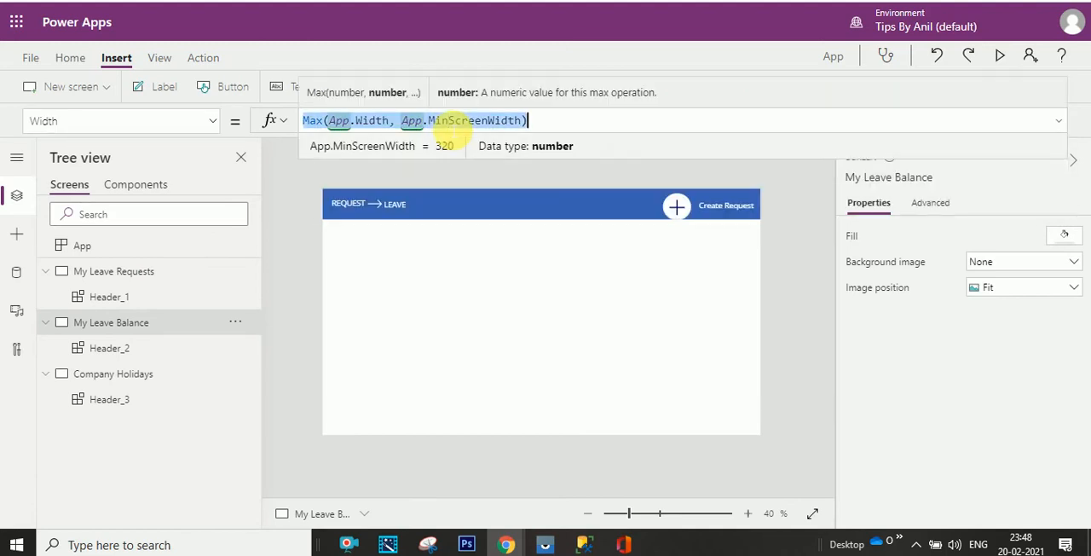
- Set the Navigation component's Width to the copied screen formula divided by five, Max(App.Width, App.MinScreenWidth)/5
click(140, 189)
click(157, 288)
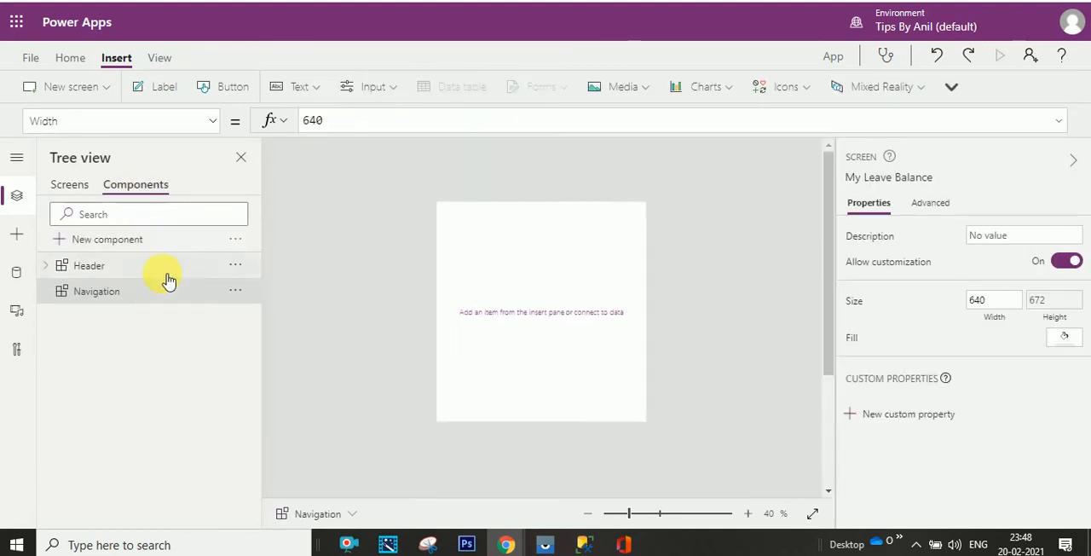
double_click(311, 120)
key(ctrl+v)
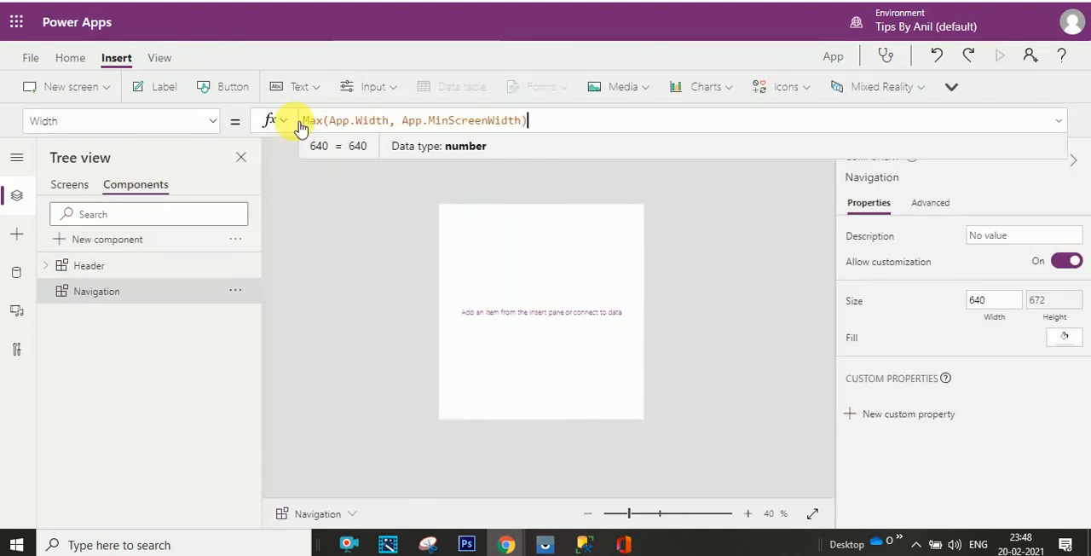
text(/5)
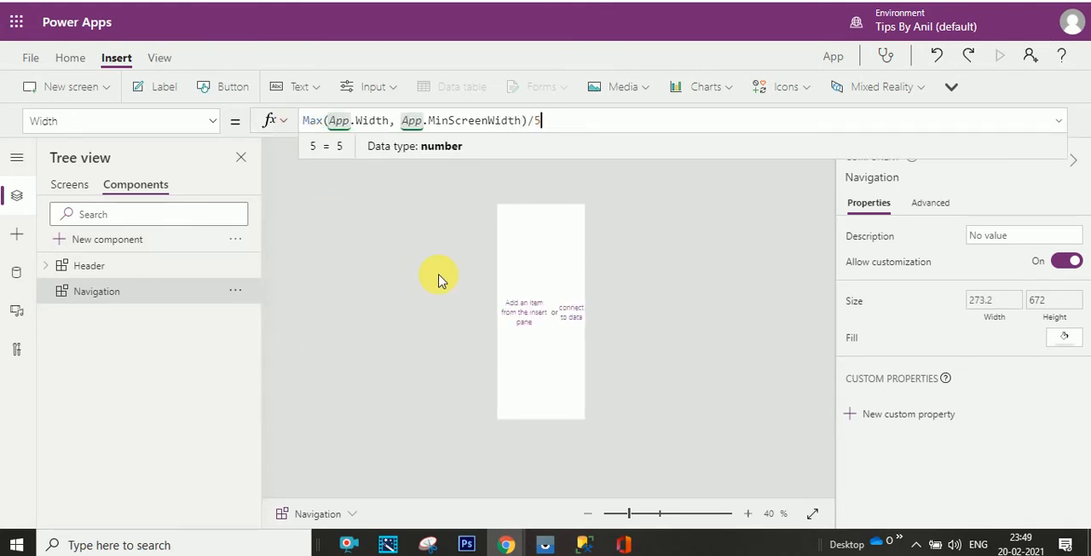
click(501, 264)
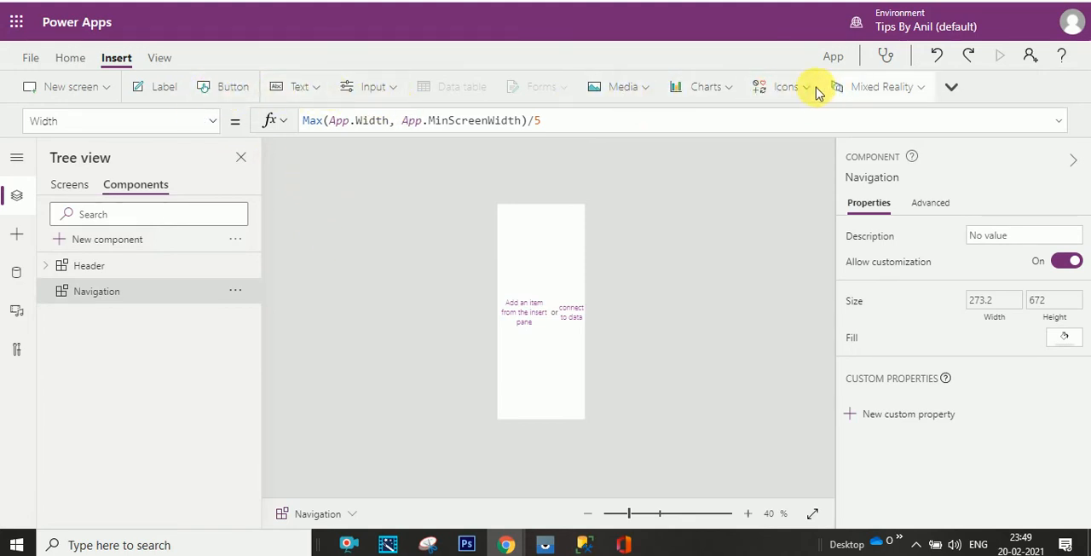
- Insert a blank gallery into the Navigation component
click(949, 86)
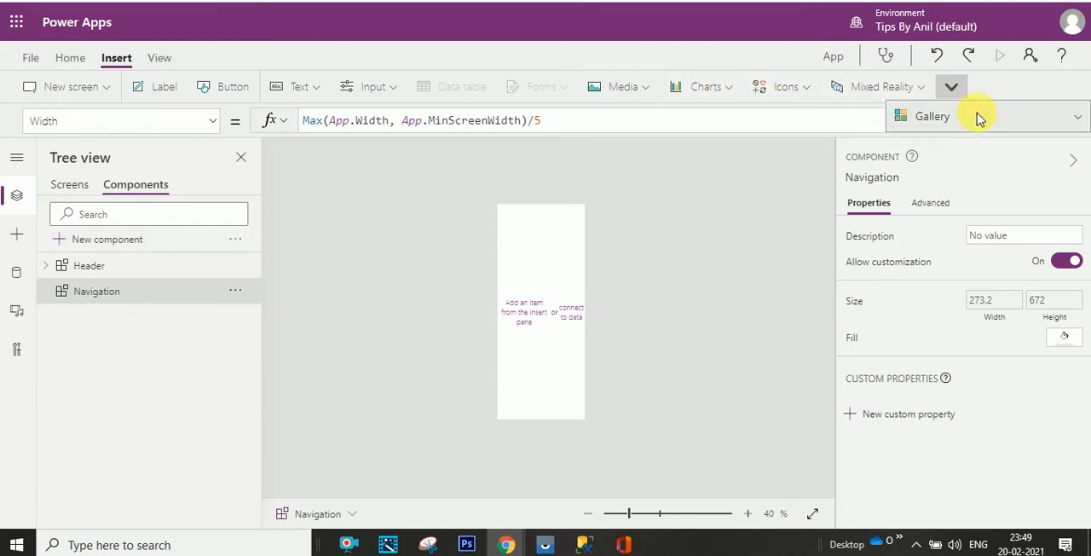
click(979, 117)
click(784, 195)
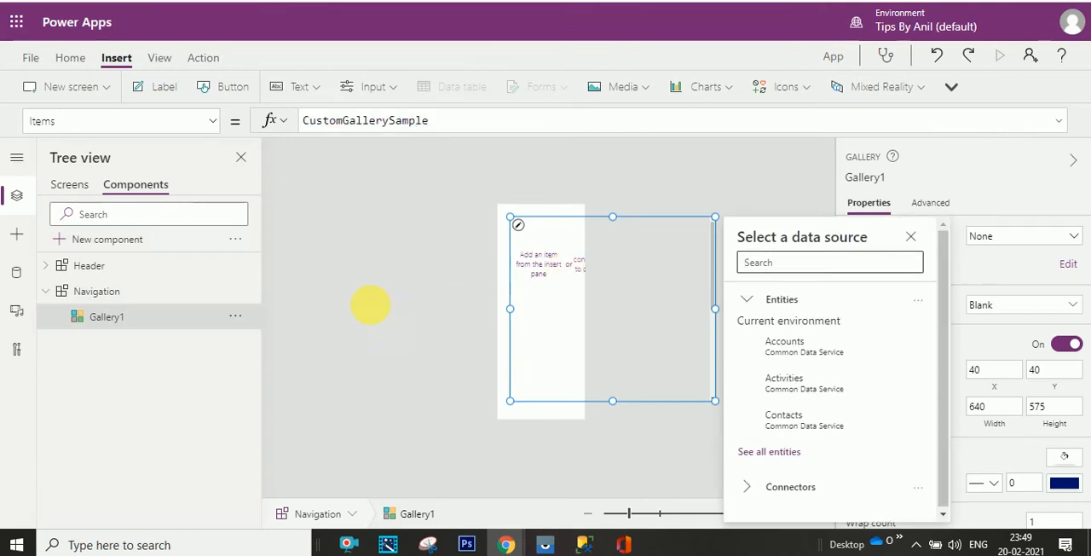
- Set the Width property of the gallery in the Navigation component to Navigation.Width
click(211, 126)
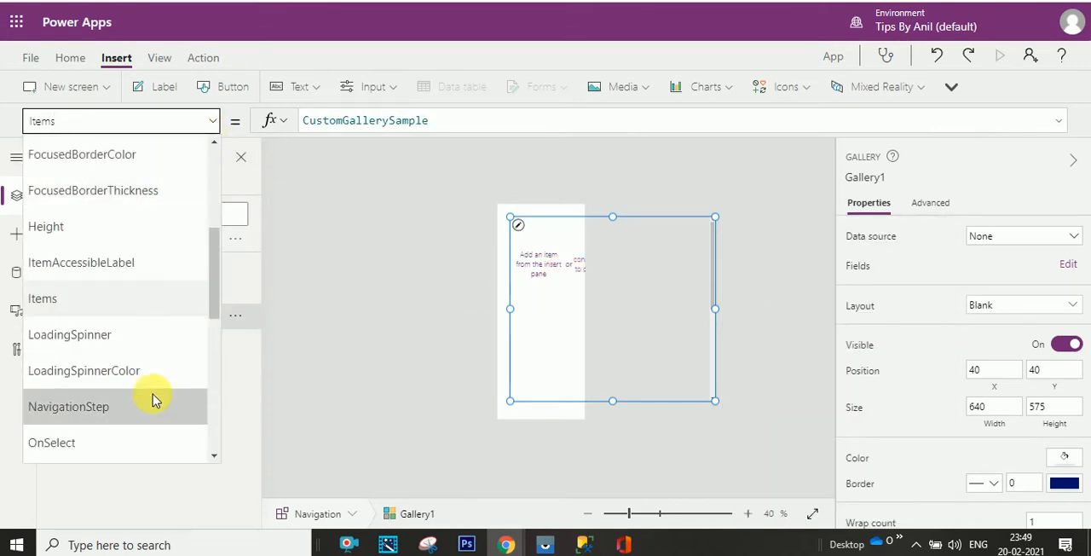
drag(217, 294, 213, 398)
click(175, 343)
click(391, 120)
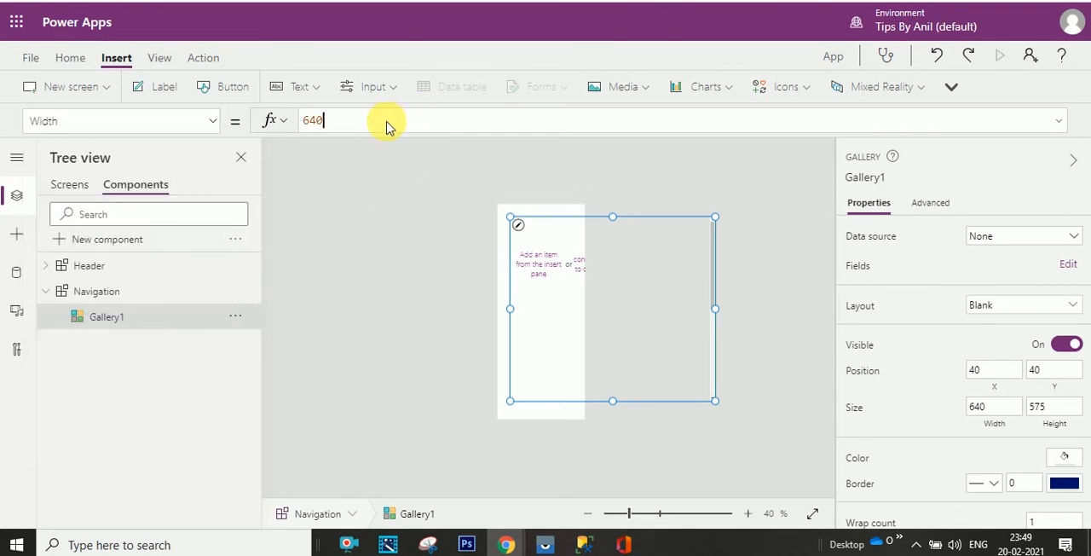
key(BackSpace)
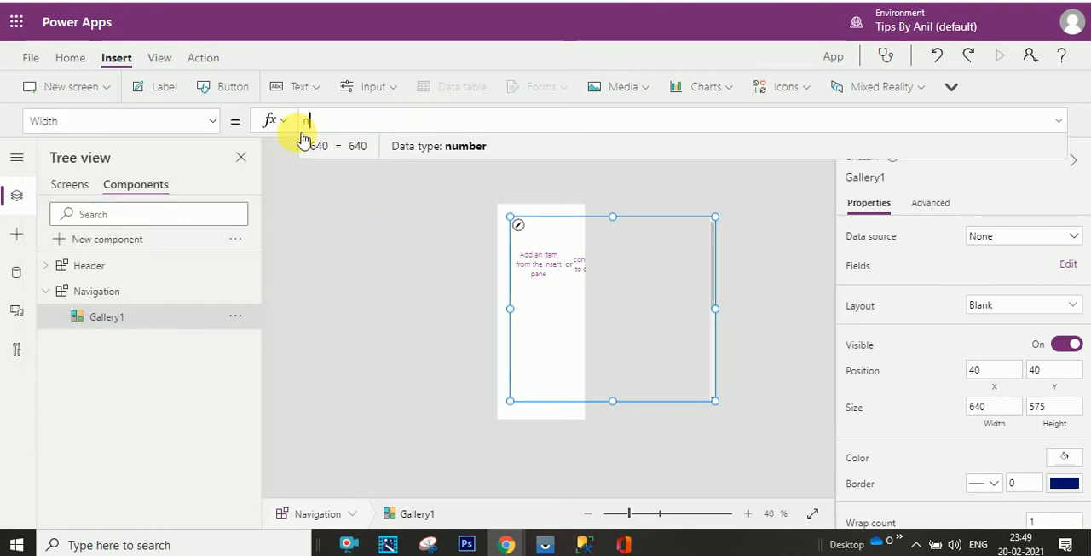
text(nav)
click(329, 177)
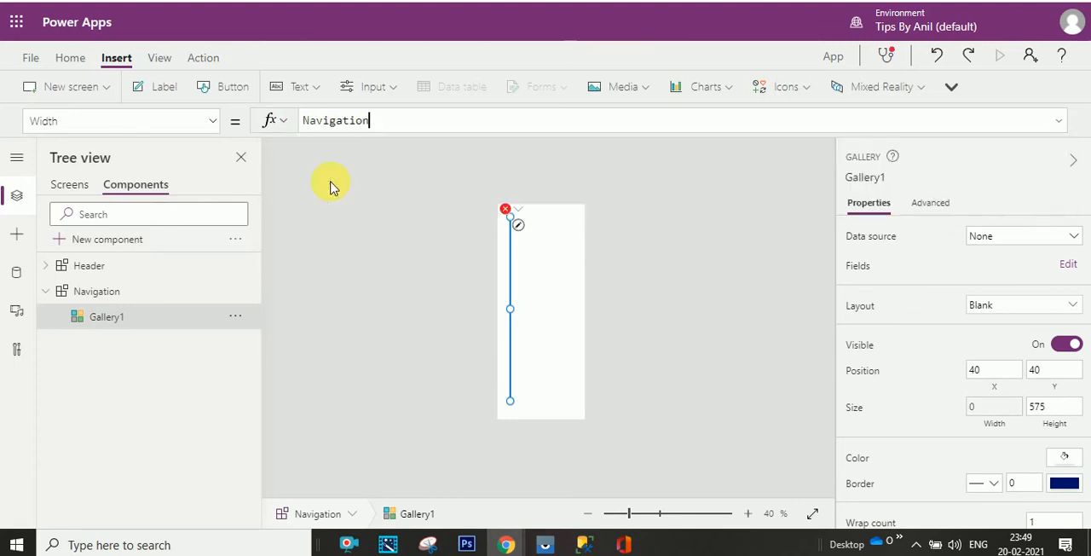
text(.w)
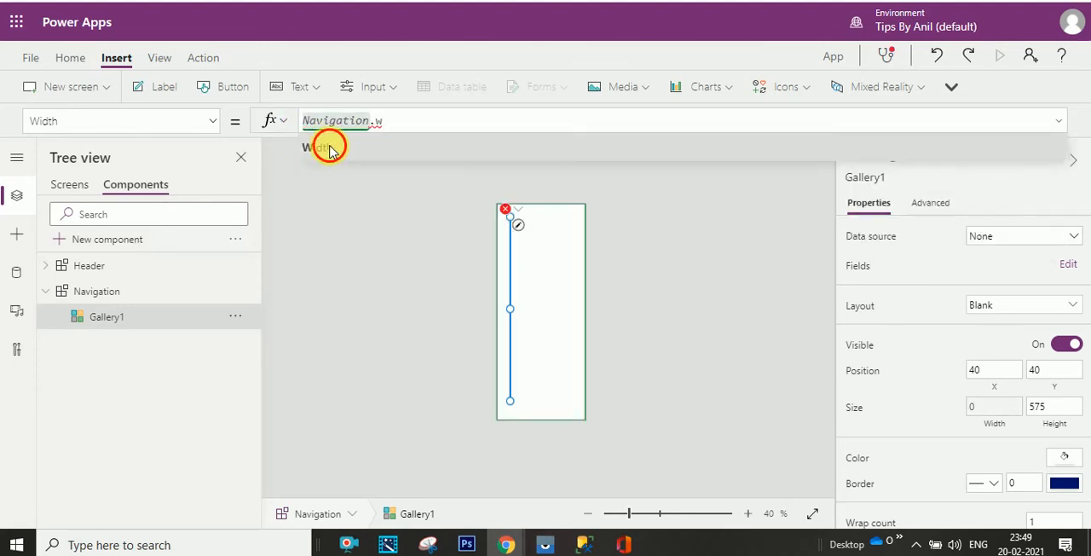
click(322, 145)
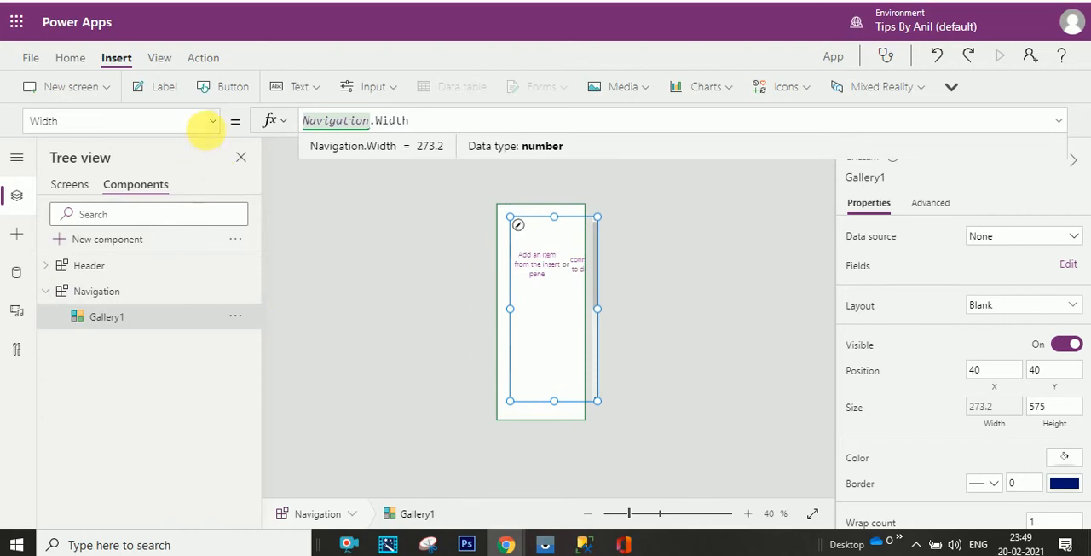
- Set the gallery's Height property to Navigation.Height
click(212, 122)
drag(213, 358, 207, 252)
click(163, 219)
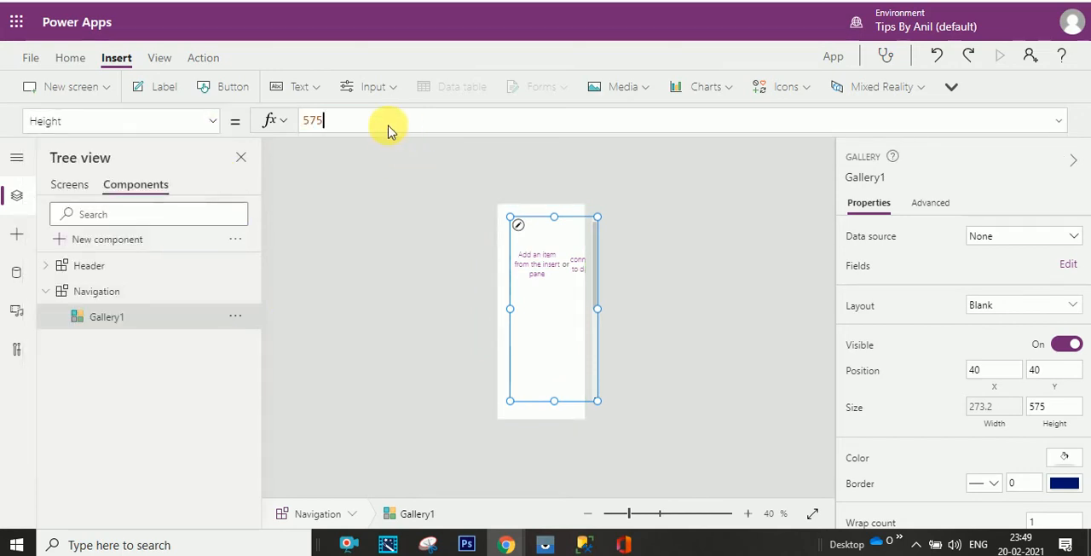
drag(388, 132, 307, 130)
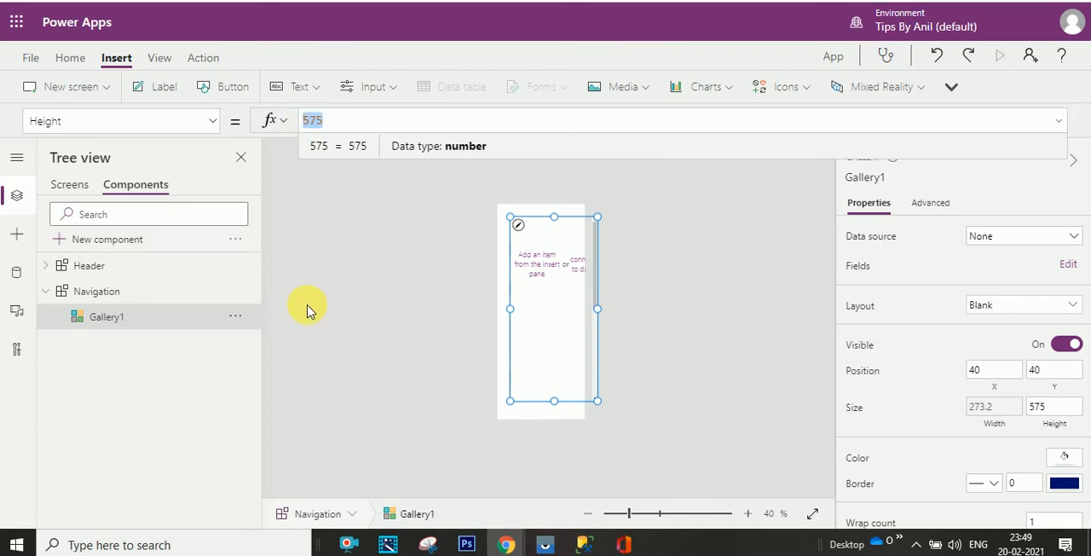
text(nav)
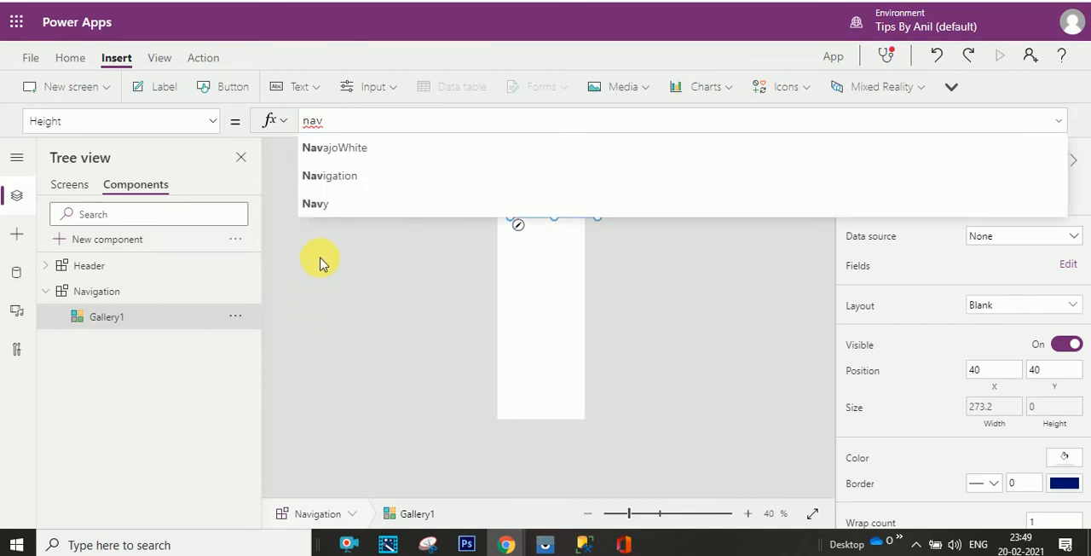
click(339, 176)
text(.he)
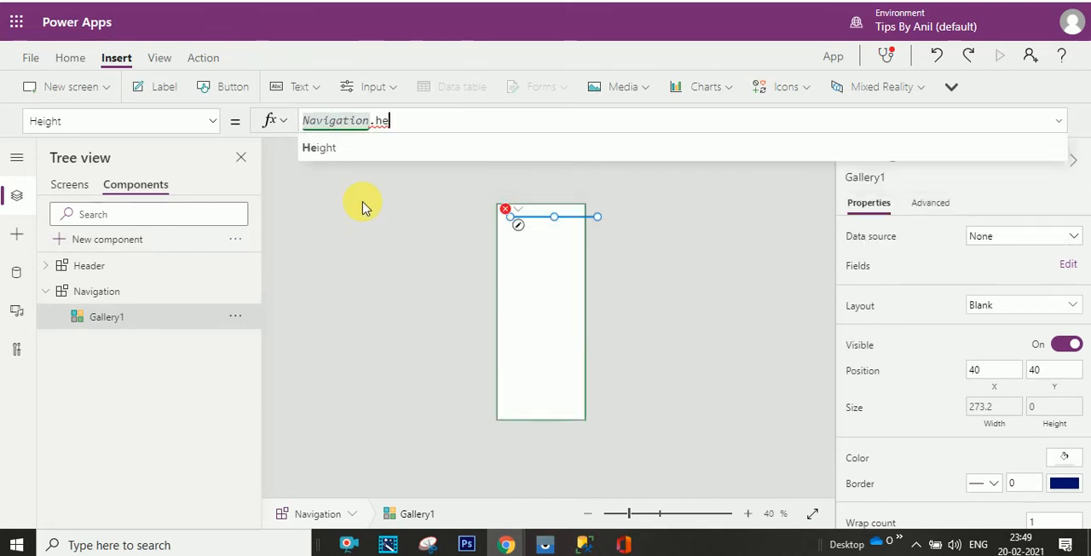
click(361, 149)
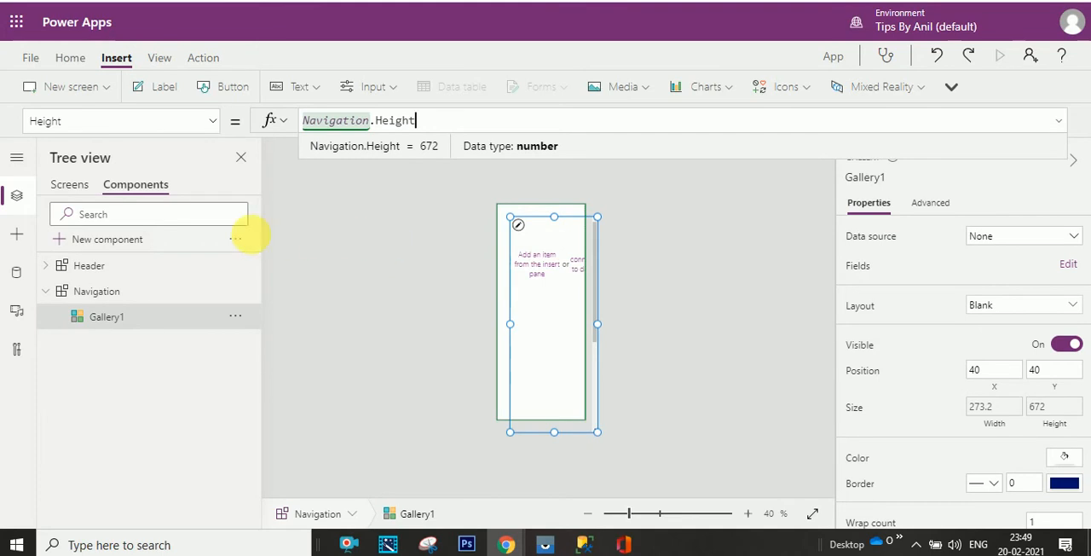
- Position the gallery at the Navigation component's origin by setting its X and Y properties to 0
click(210, 125)
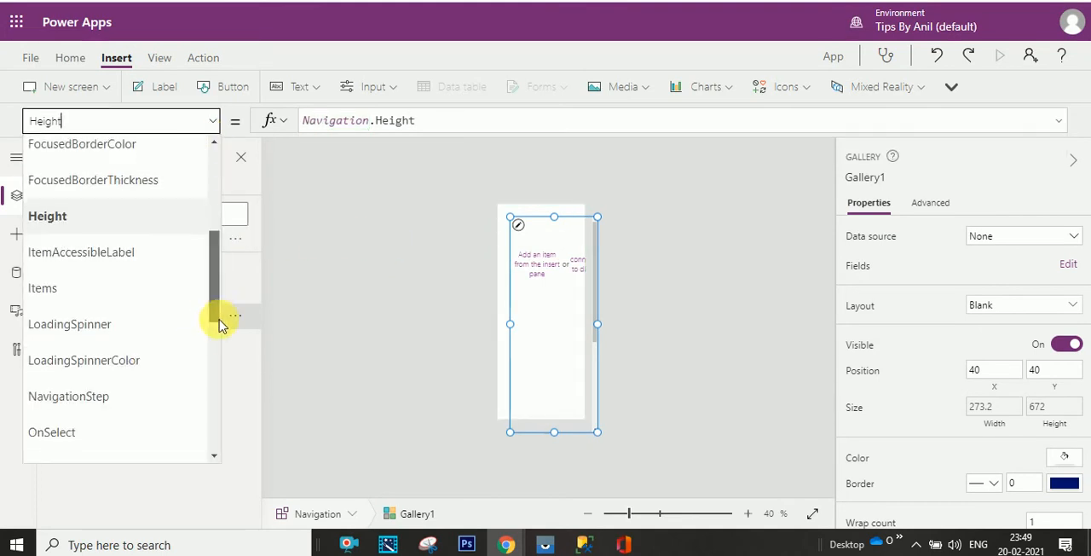
drag(219, 316, 211, 437)
click(153, 409)
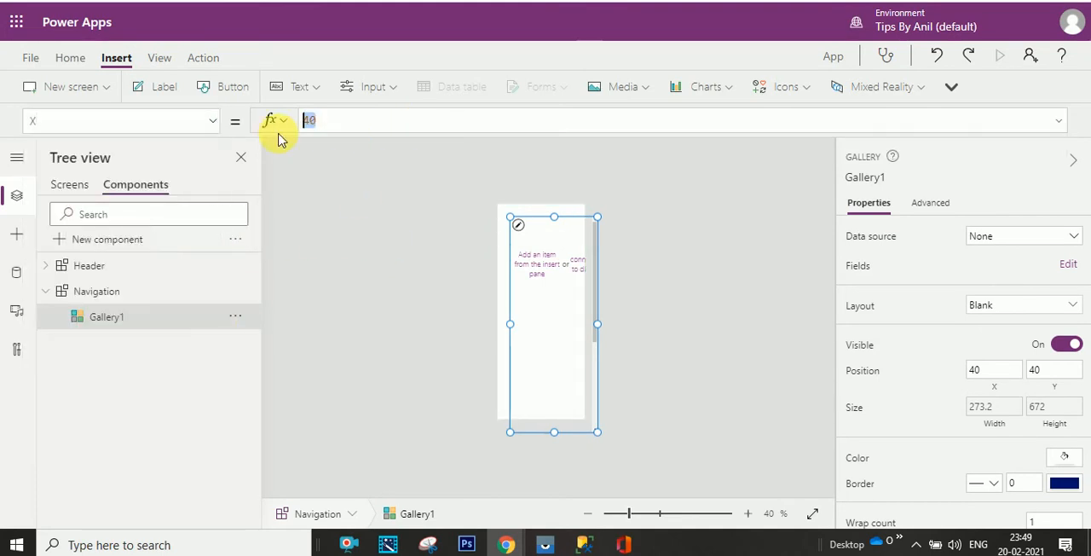
text(0)
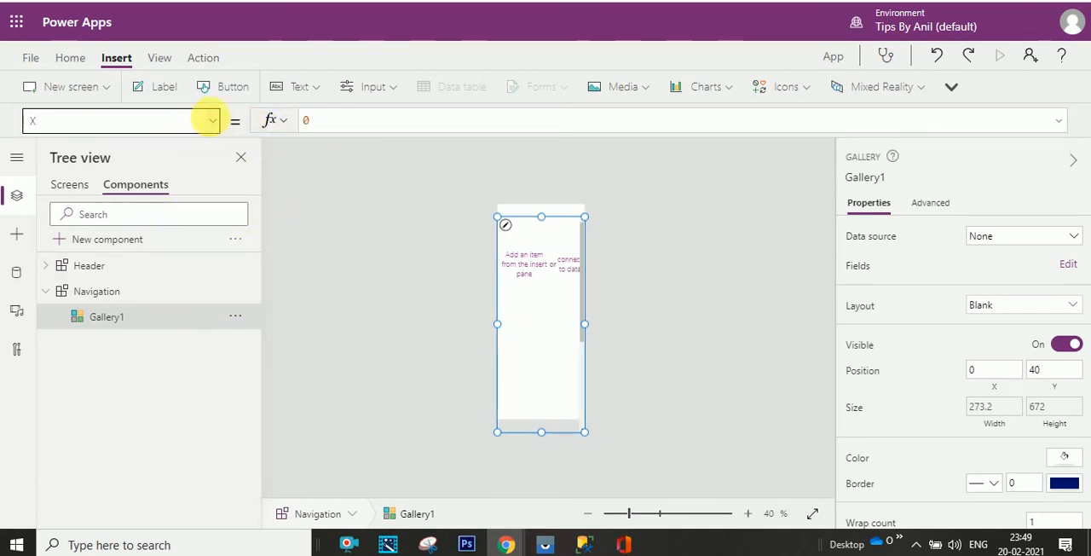
click(213, 126)
click(147, 438)
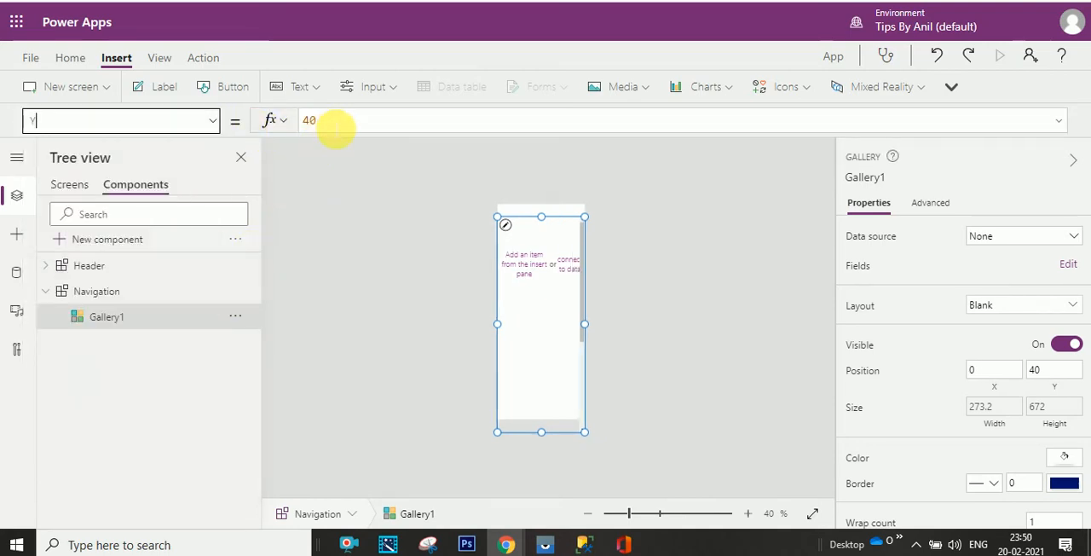
drag(335, 127, 290, 127)
text(0)
click(422, 302)
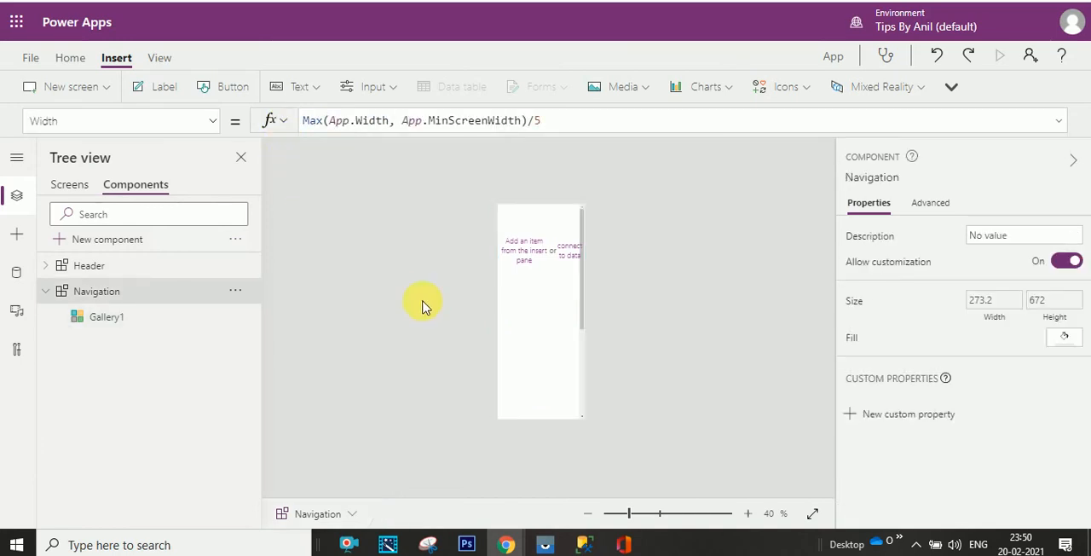
- Add a custom input property named NavItem with the Table data type to the Navigation component
click(191, 315)
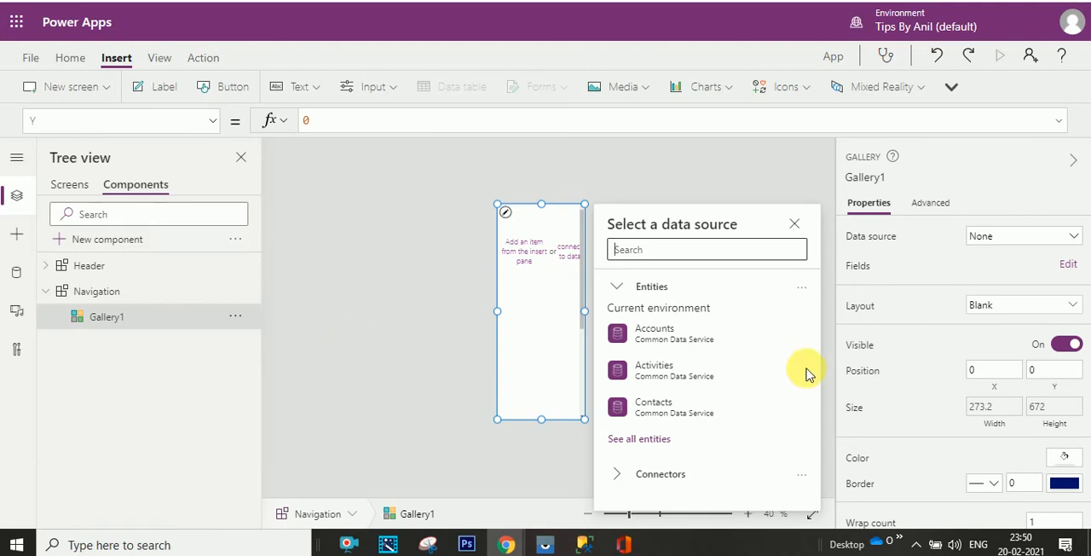
click(138, 291)
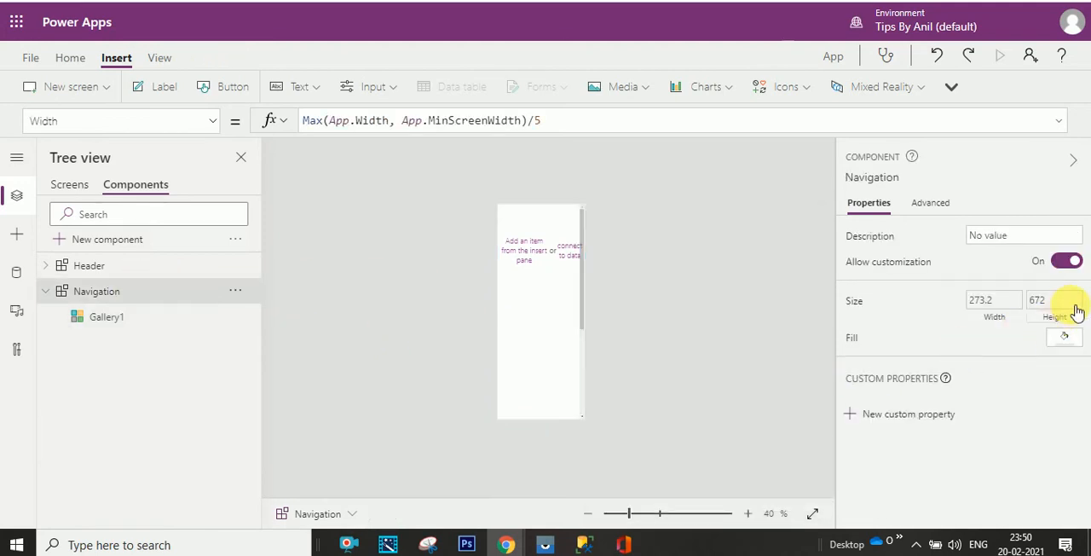
click(908, 414)
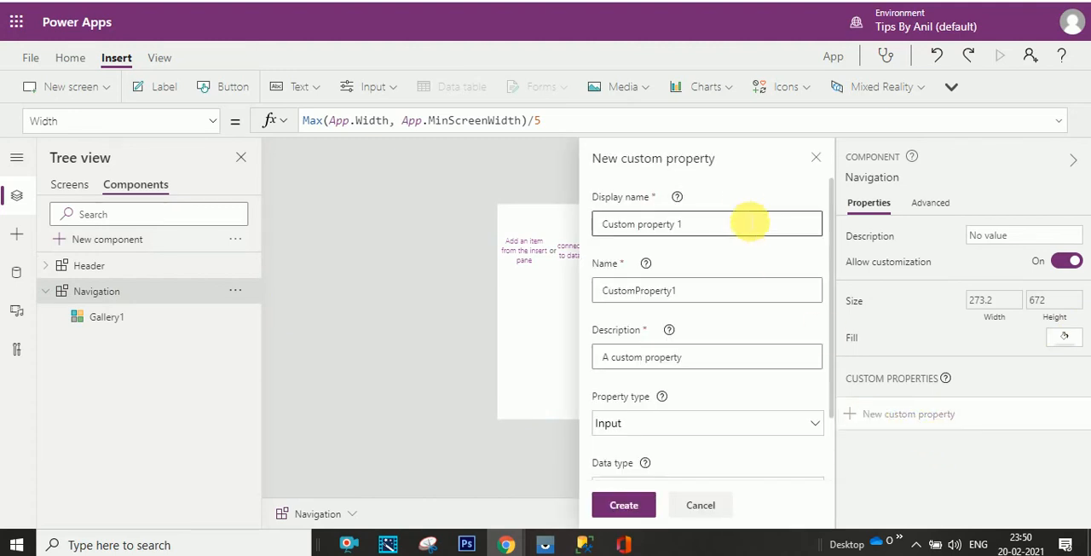
drag(743, 224, 586, 231)
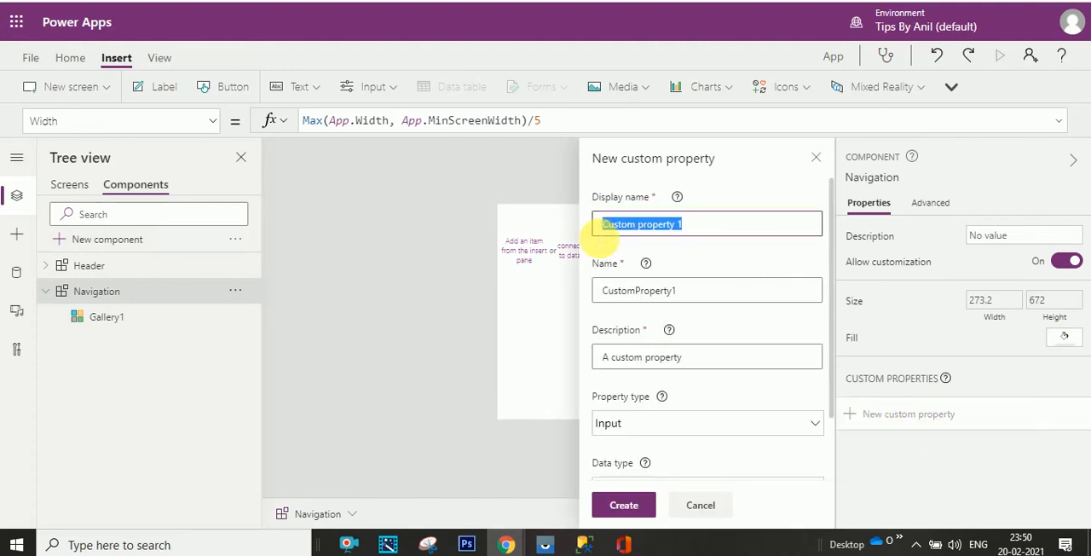
text(NavItem)
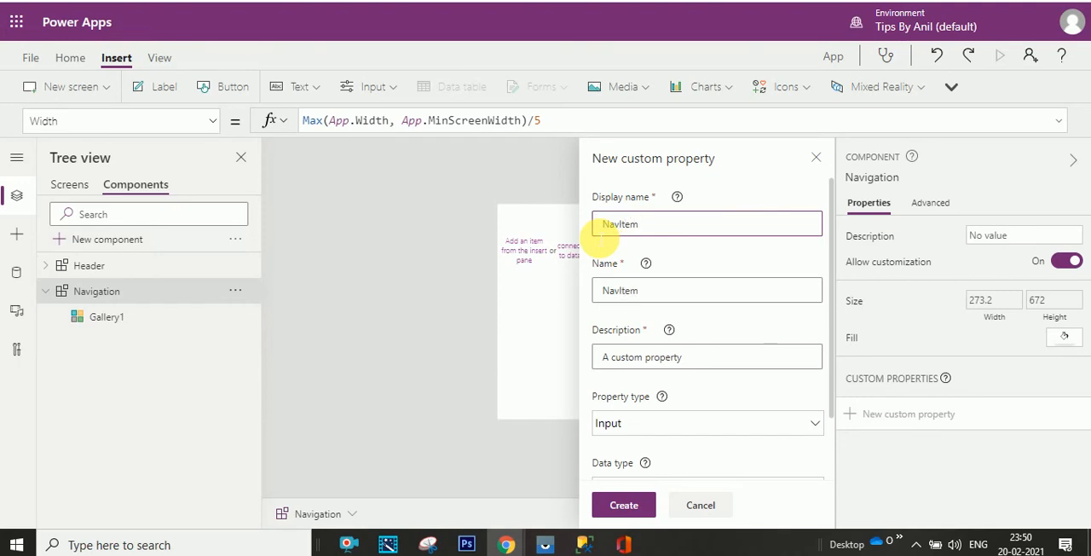
drag(835, 367, 834, 437)
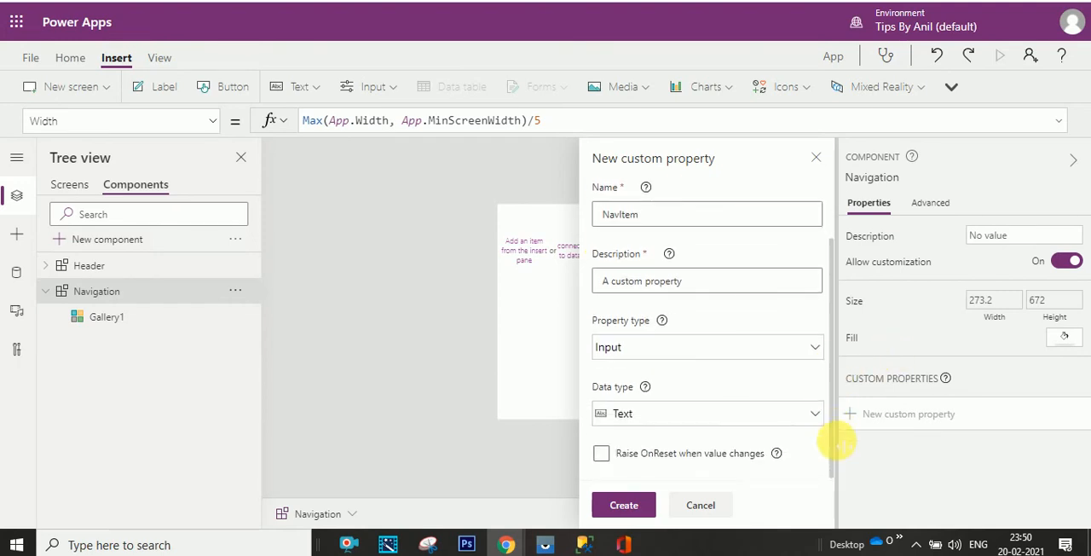
click(816, 414)
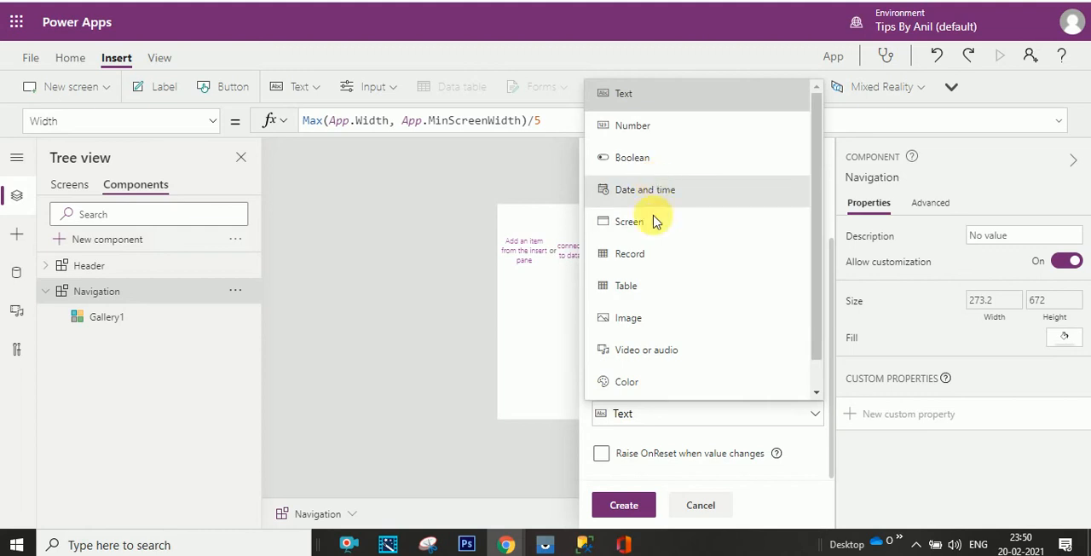
click(651, 287)
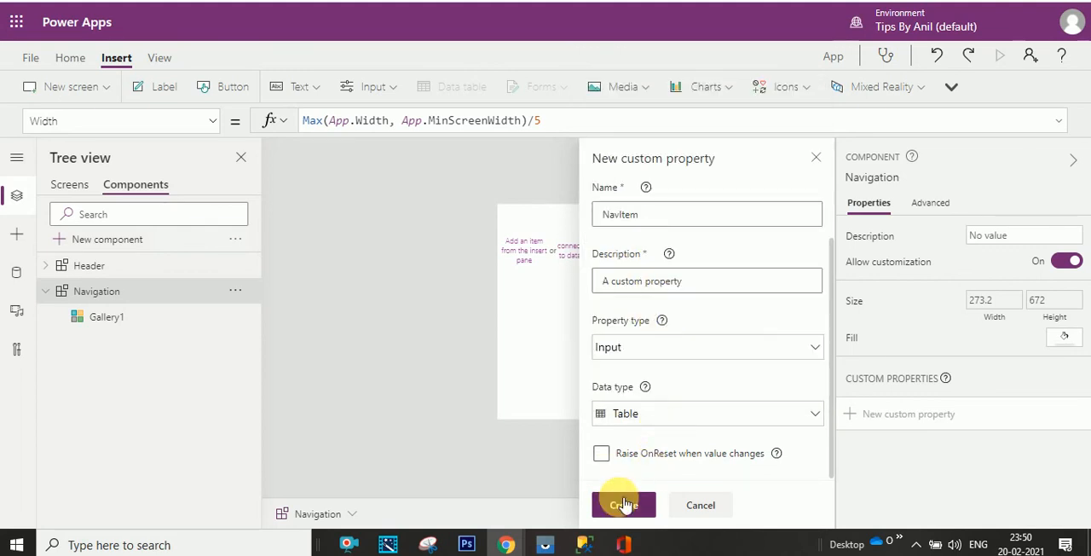
click(623, 503)
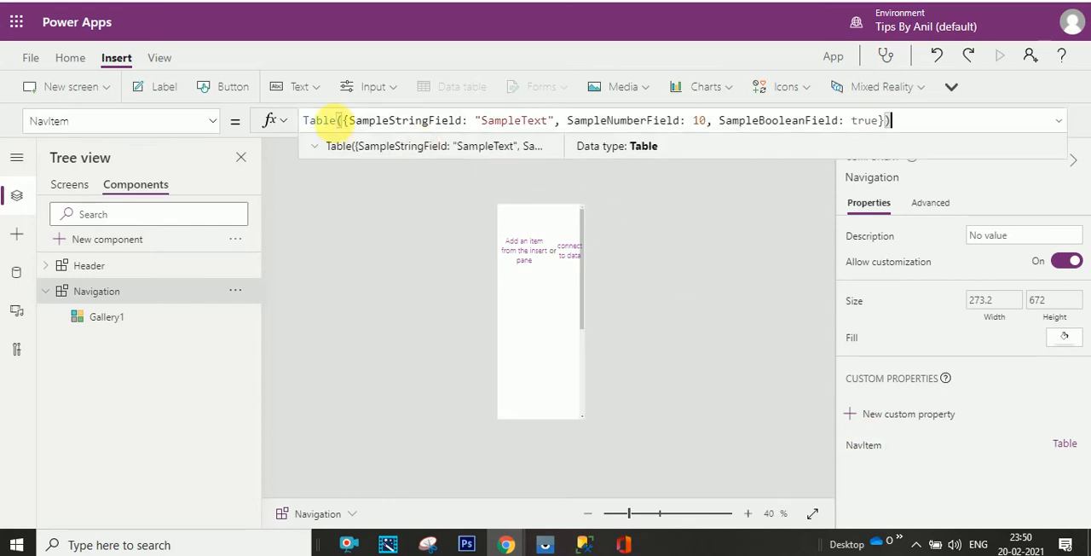
- In the NavItem default table formula, rename SampleStringField to Title and set its value to "My Leave Requests", copied from the screen's name
drag(350, 120, 463, 120)
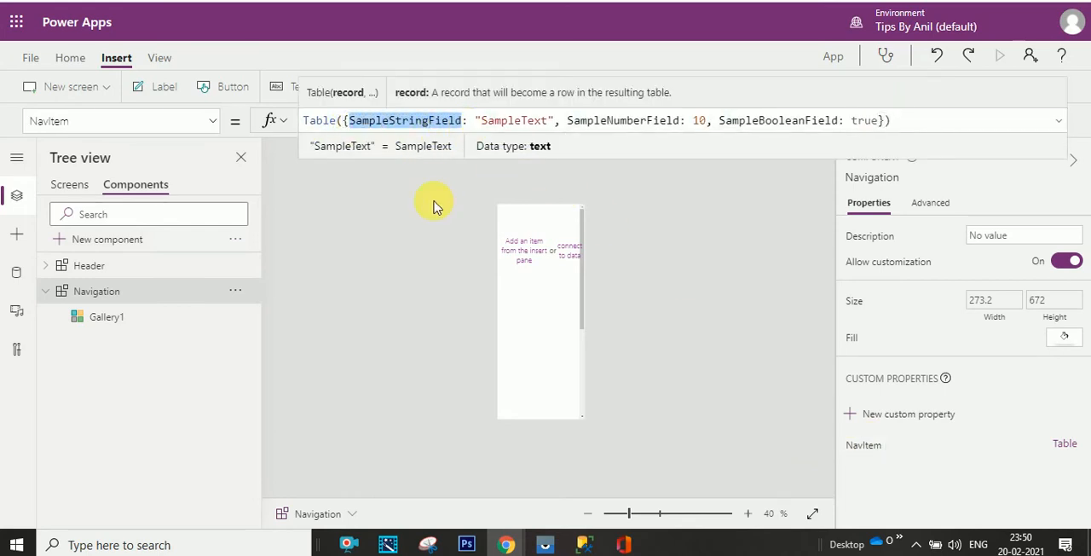
text(Title)
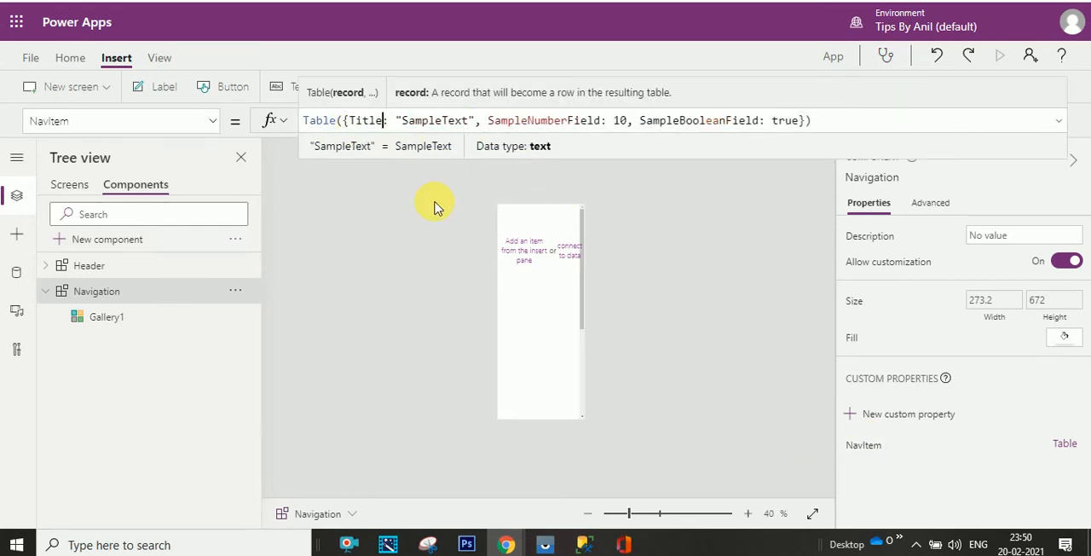
click(70, 184)
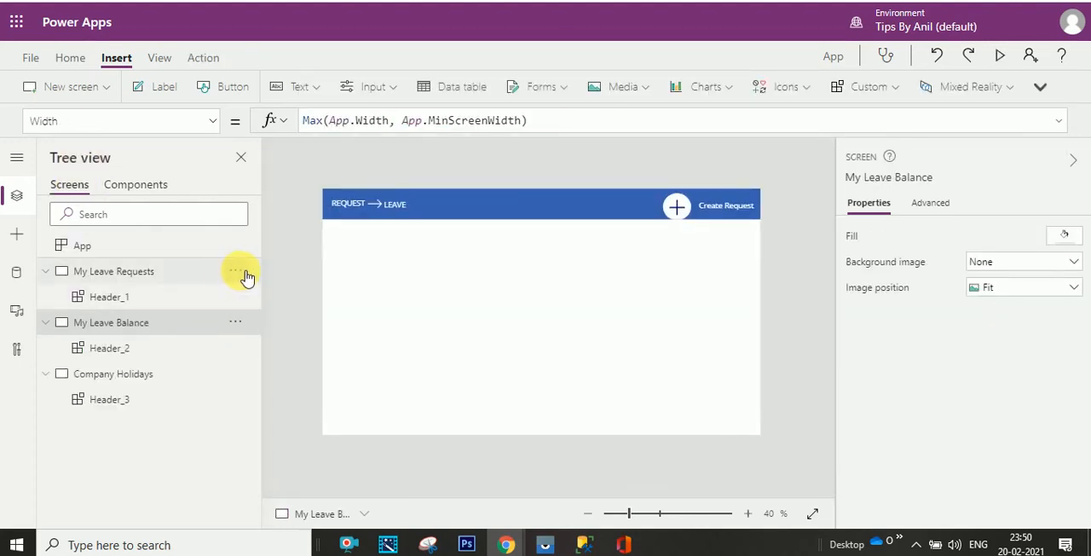
click(244, 275)
click(290, 399)
key(ctrl+c)
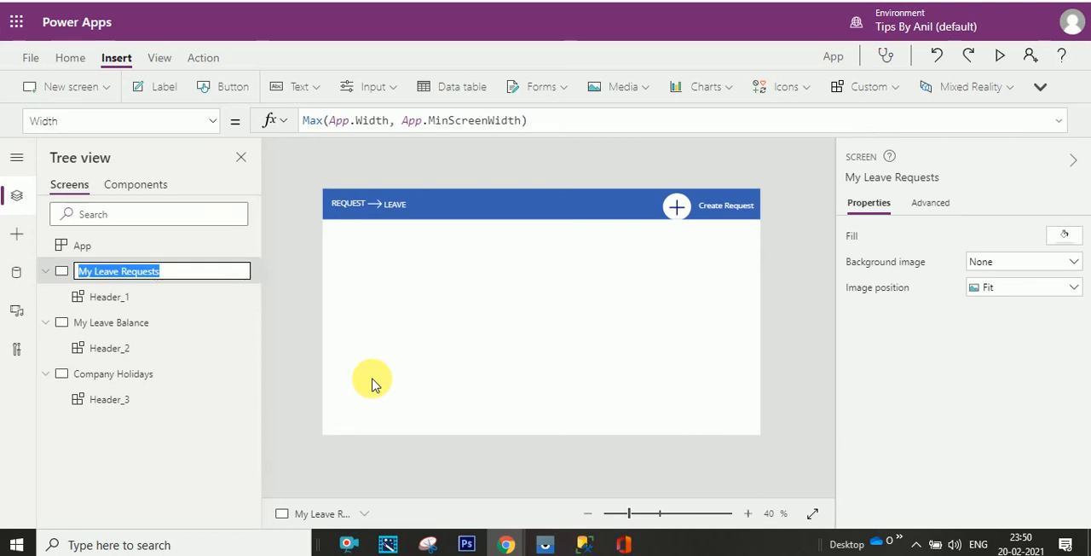
click(140, 183)
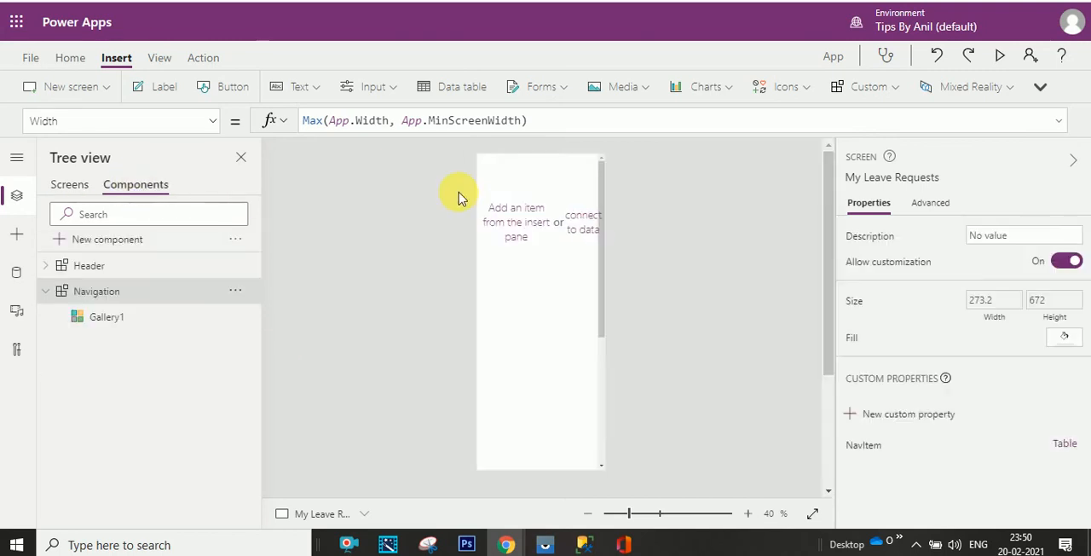
drag(403, 122, 467, 121)
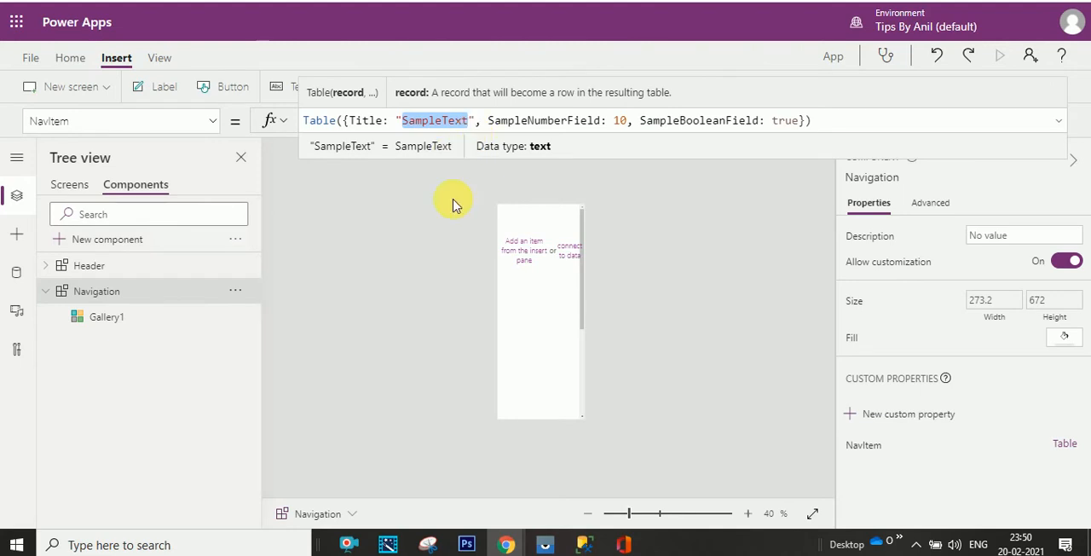
key(ctrl+v)
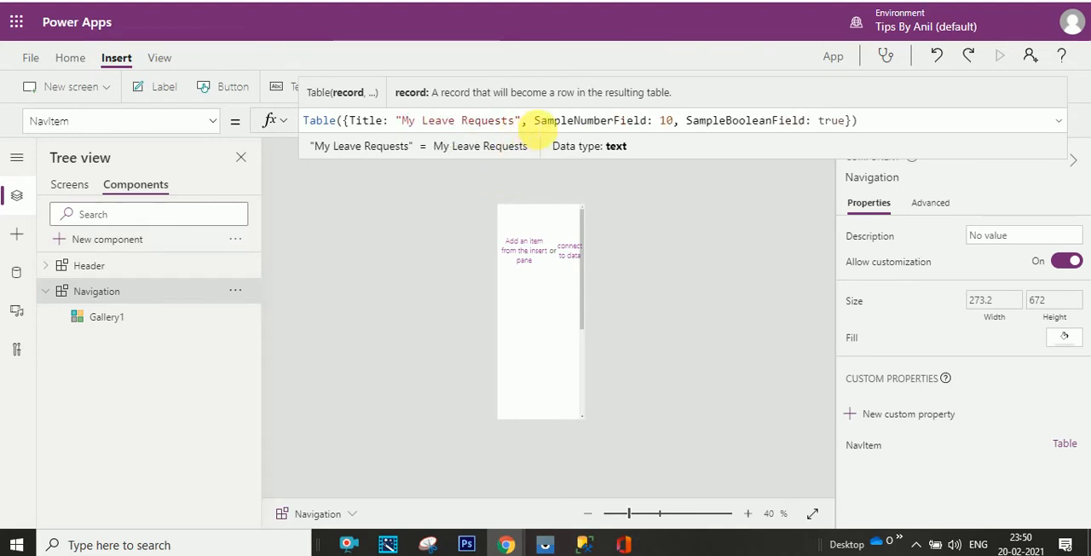
- Rename SampleNumberField to TargetScreen in the NavItem table formula
drag(534, 120, 648, 120)
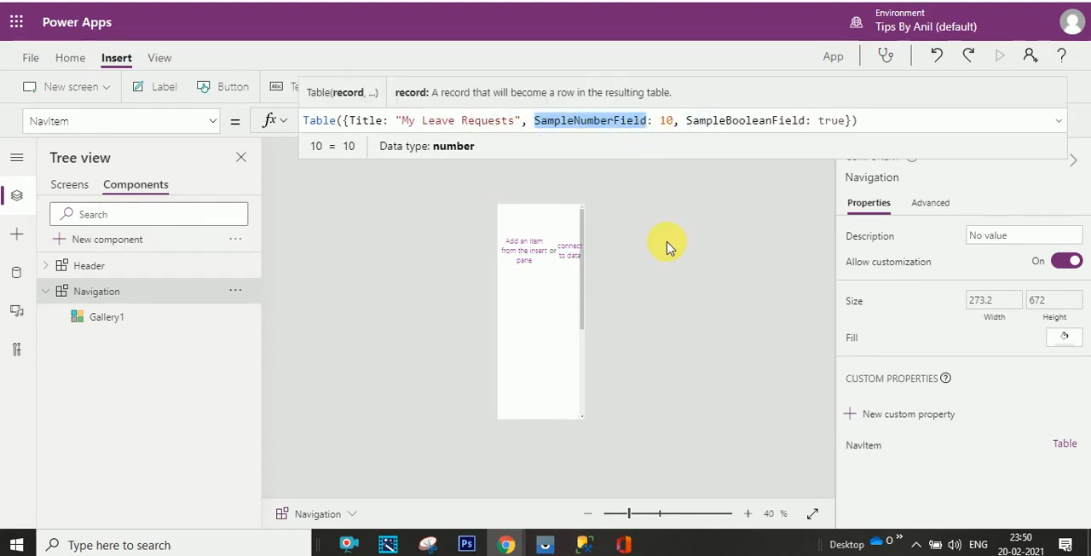
text(T)
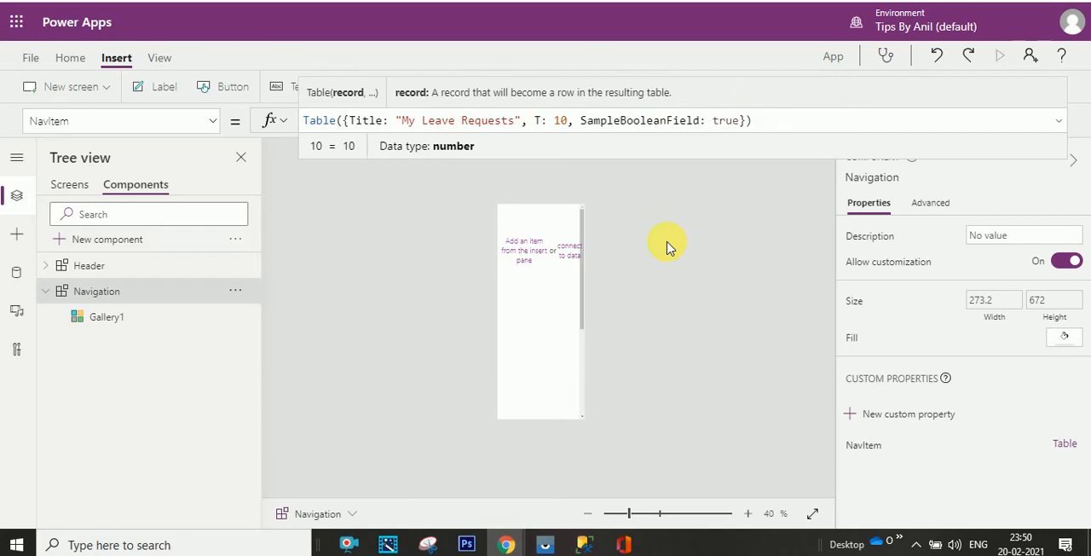
text(arget)
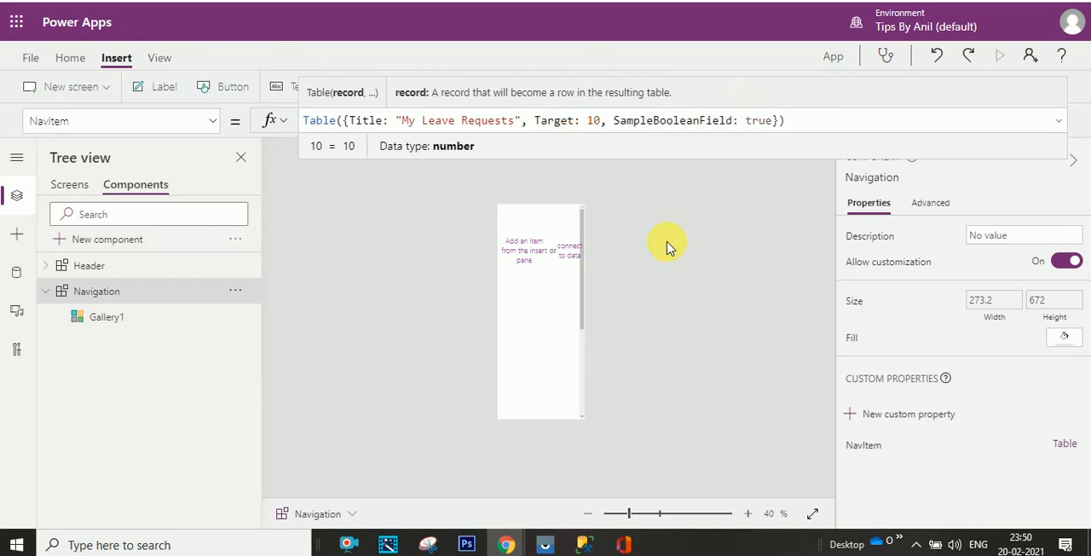
text(Screen)
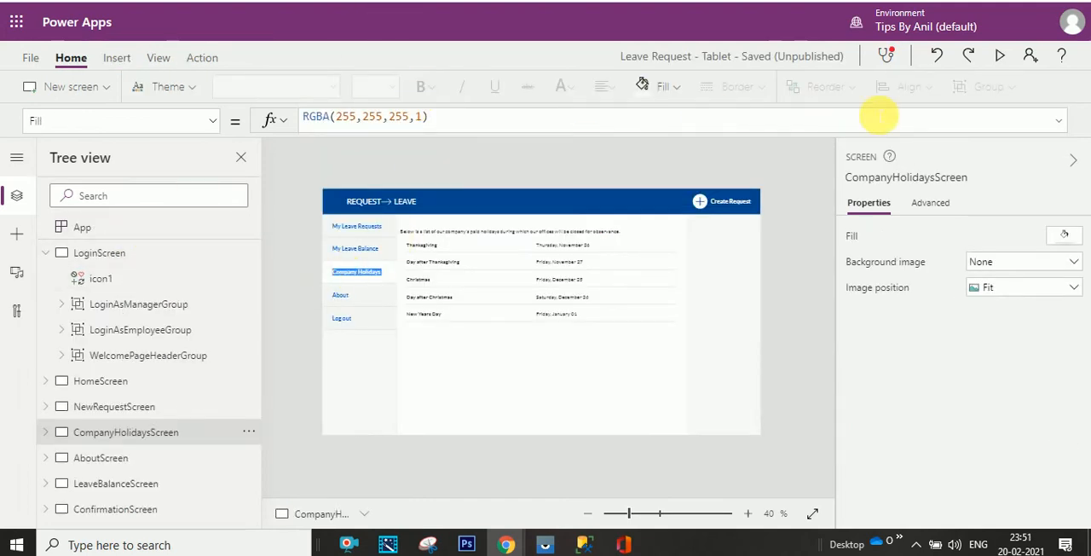
- Preview the reference Leave Request app and examine how its navigation items switch between the leave requests, leave balance, company holidays and about screens
key(F5)
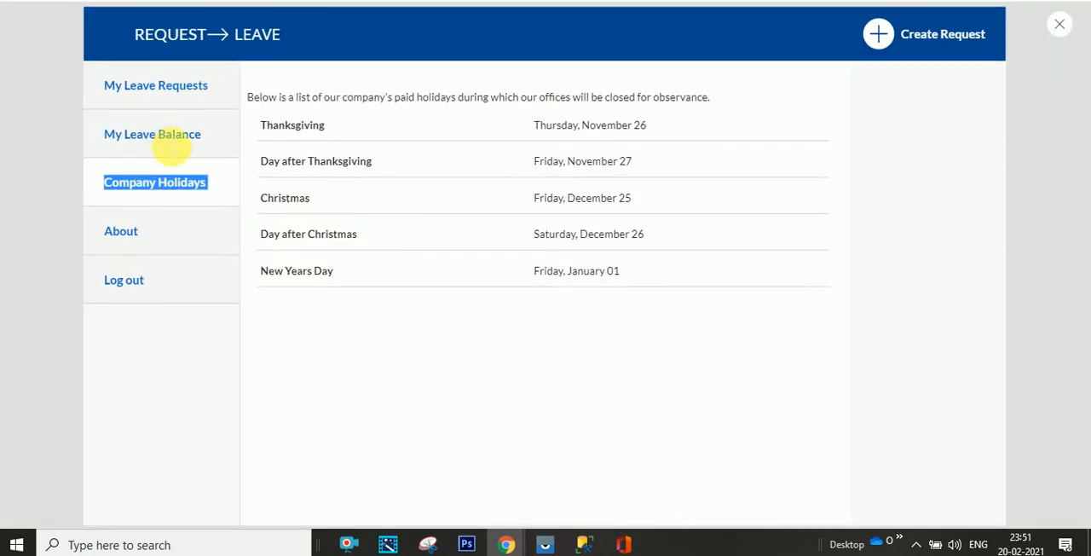
click(162, 134)
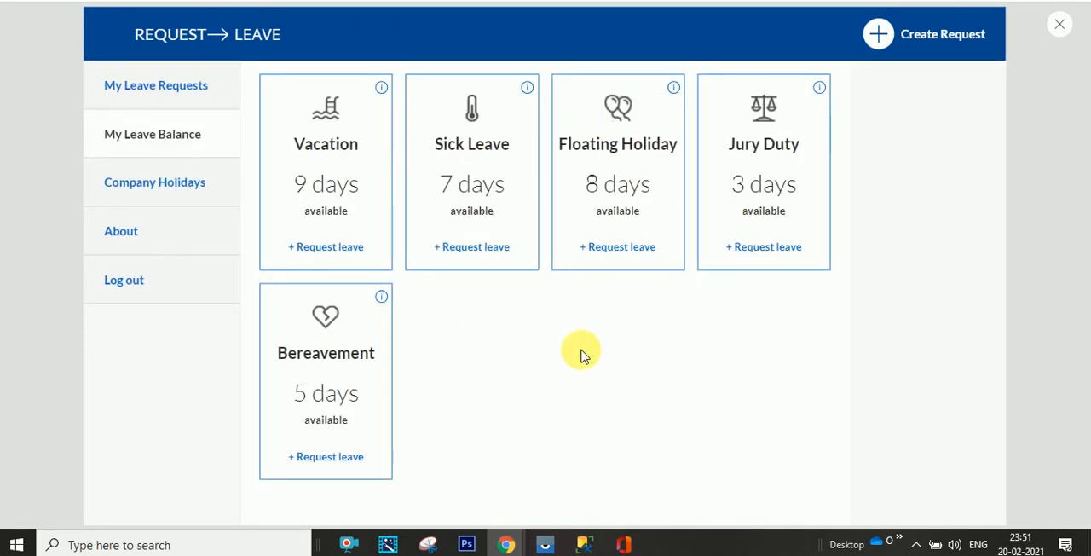
click(202, 88)
click(164, 134)
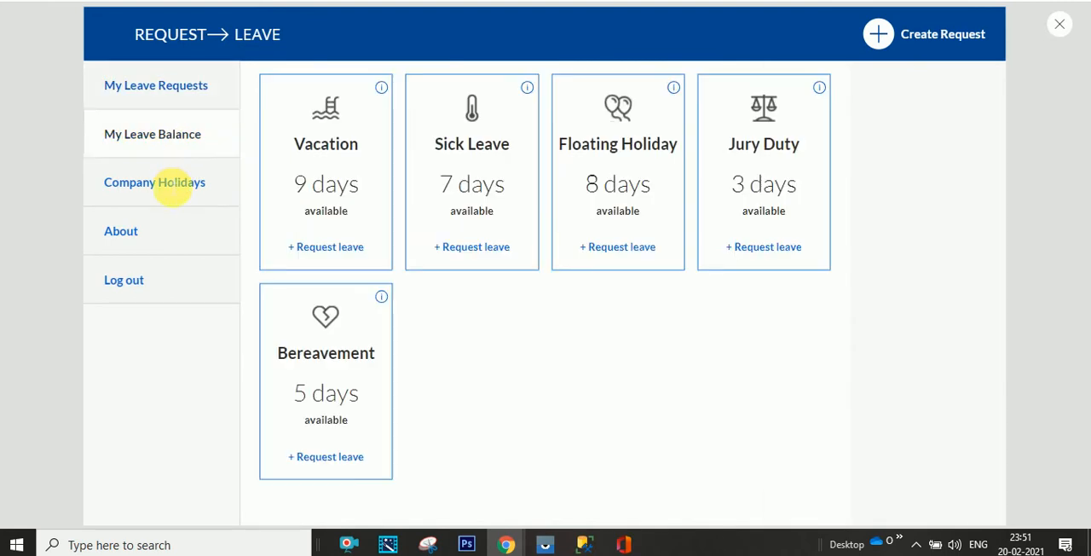
click(170, 183)
click(168, 226)
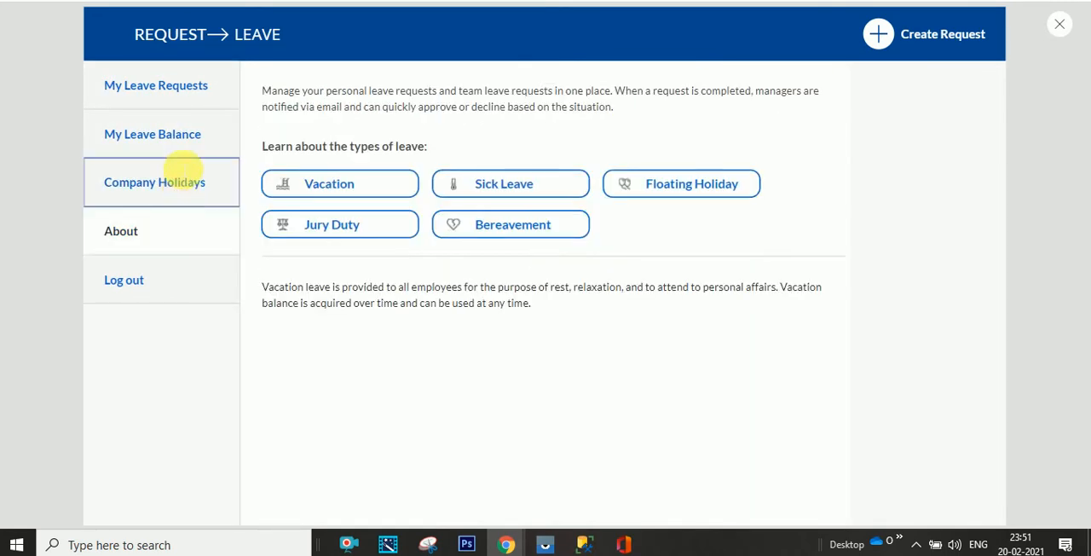
click(181, 186)
click(175, 136)
click(185, 86)
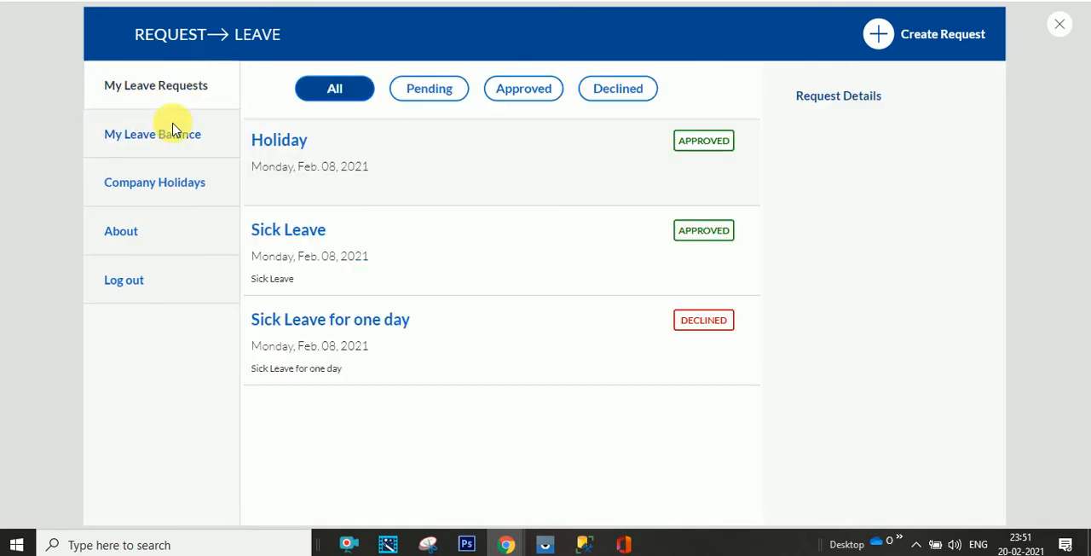
click(178, 134)
click(177, 186)
click(165, 221)
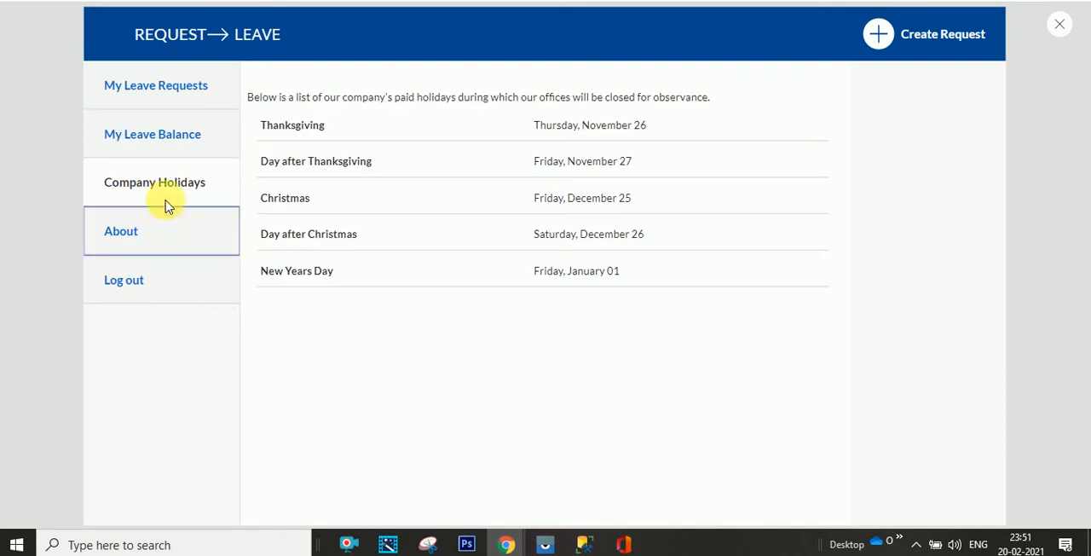
click(167, 182)
click(179, 130)
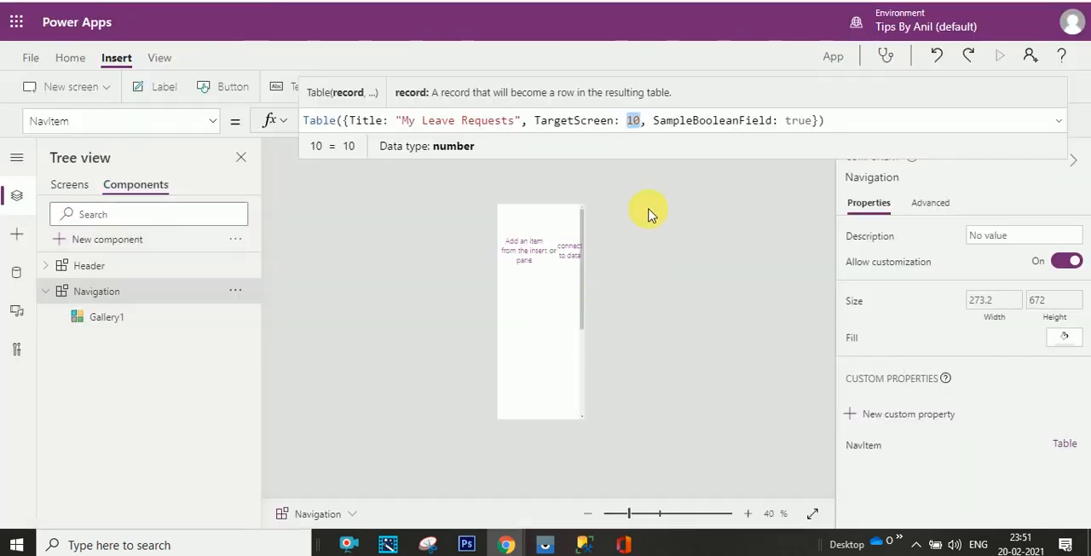
- Set the TargetScreen value in the NavItem record to App.ActiveScreen
text(app)
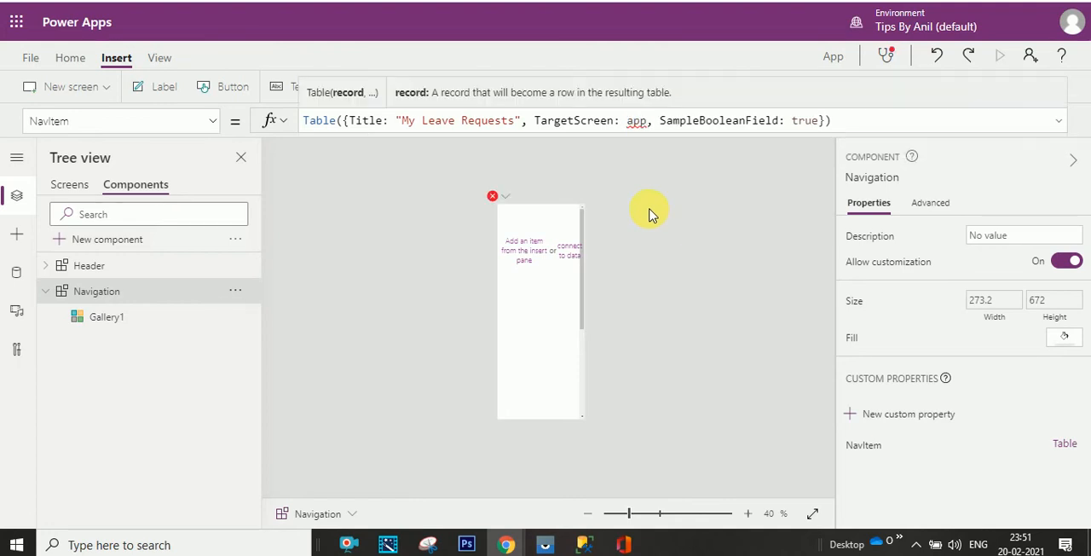
key(BackSpace)
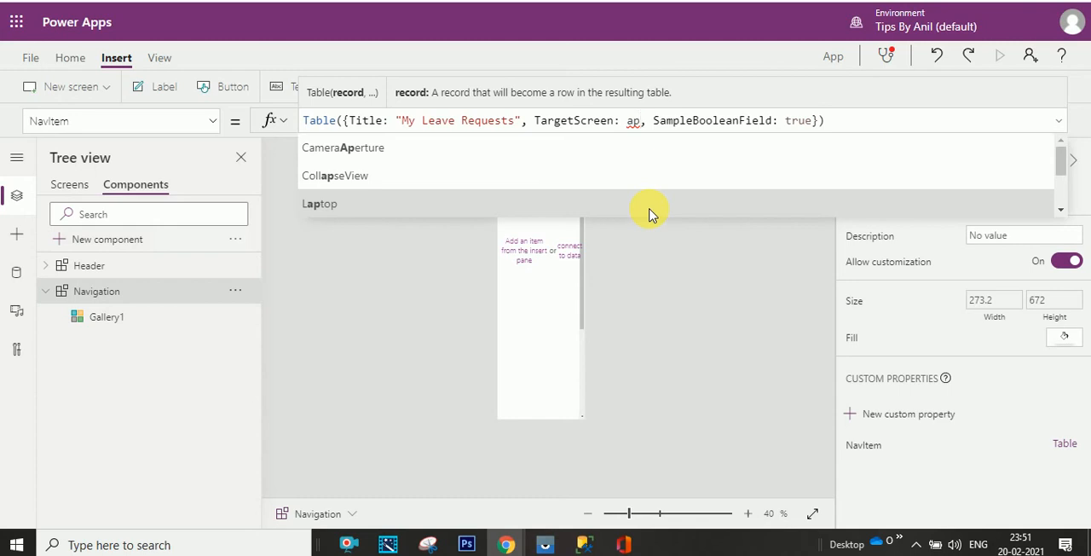
key(BackSpace)
key(BackSpace)
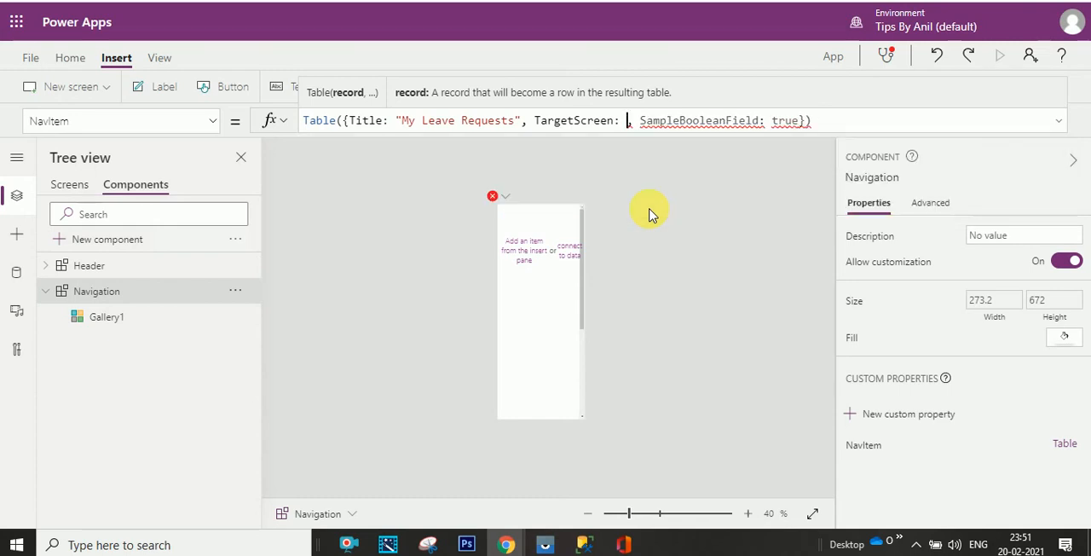
text(App)
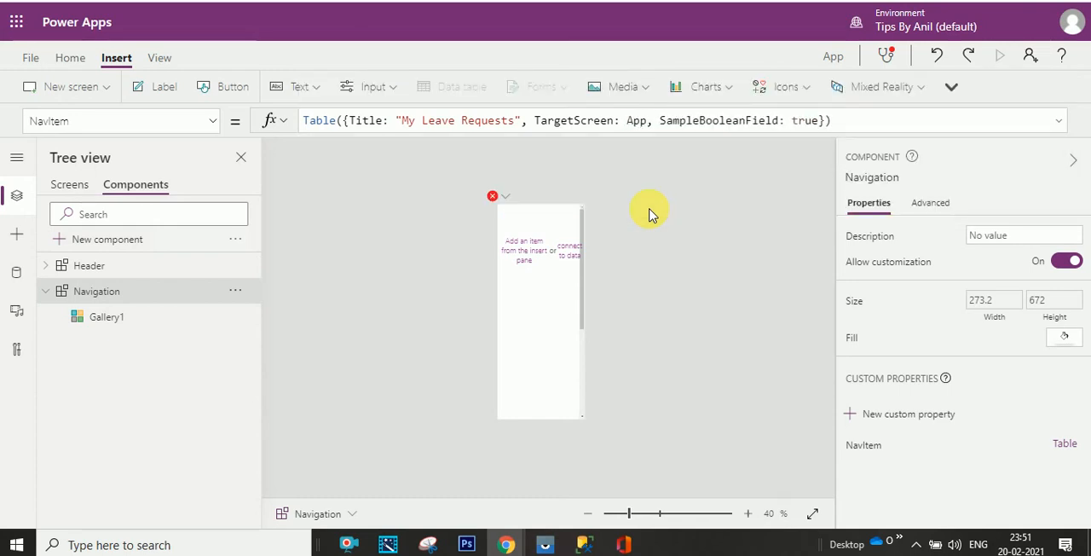
text(.)
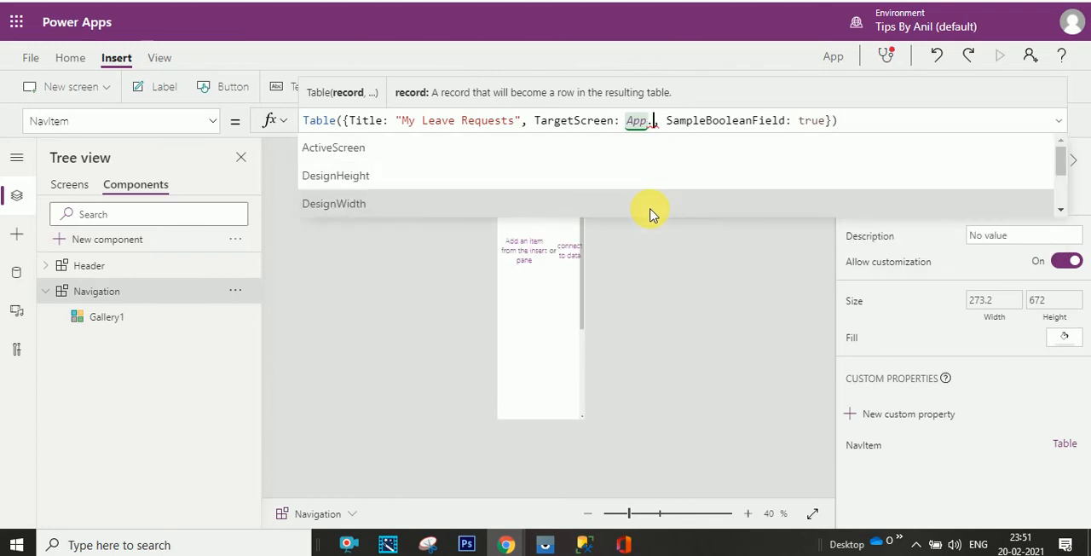
click(567, 153)
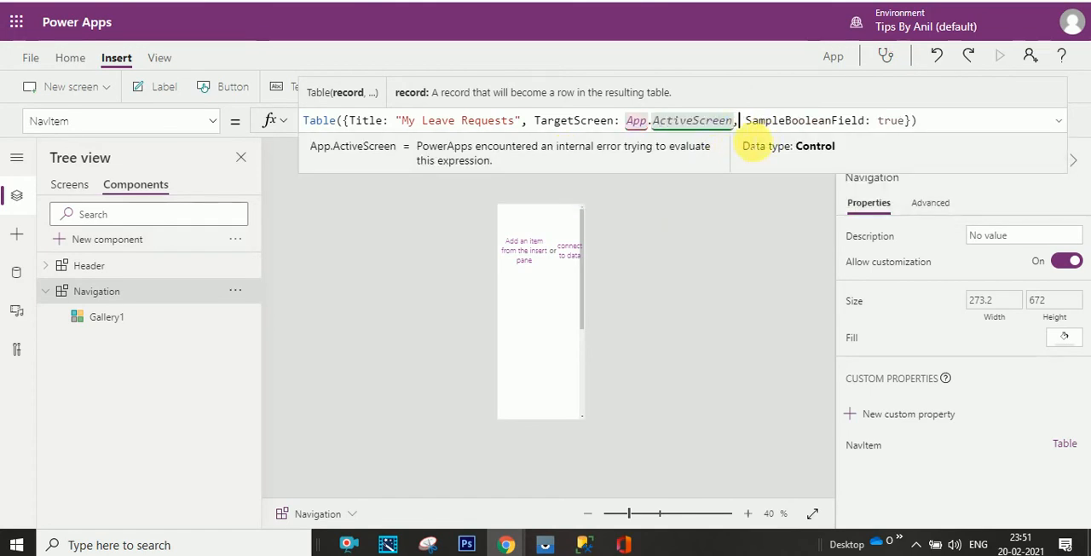
- End the NavItem record after the TargetScreen value and remove the SampleBooleanField entry from the table formula
key(Delete)
text(})
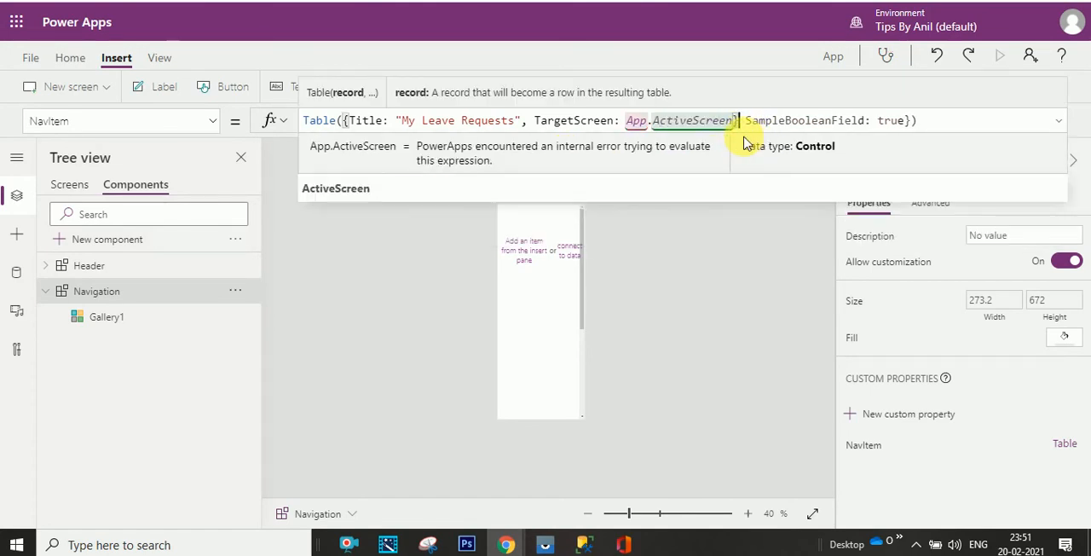
drag(495, 120, 377, 120)
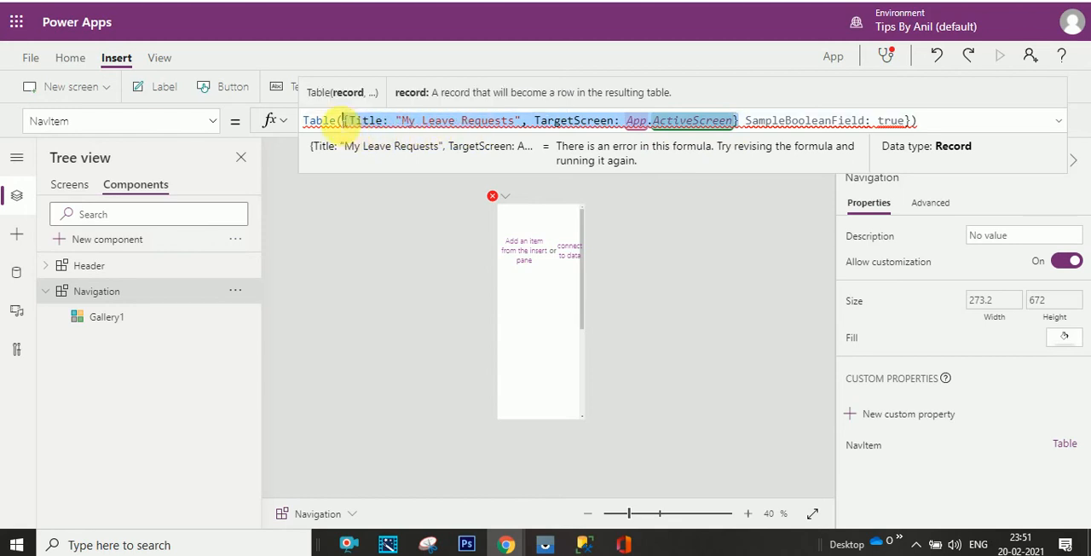
drag(745, 120, 870, 120)
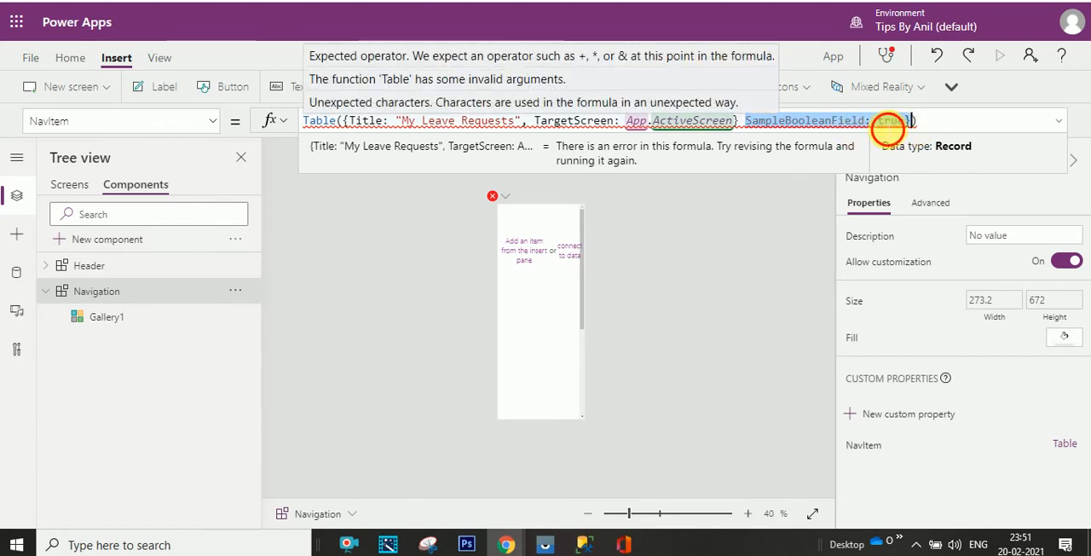
key(BackSpace)
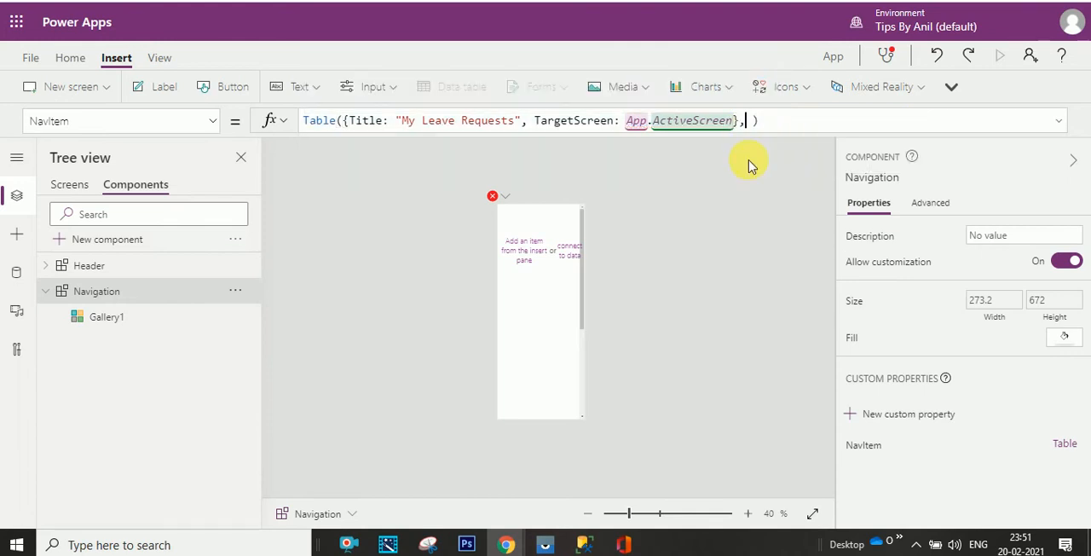
- Add two more copies of the "My Leave Requests" record to the NavItem table formula, separated by commas
text({Title: "My Leave Requests", TargetScreen: App.ActiveScreen})
click(1057, 121)
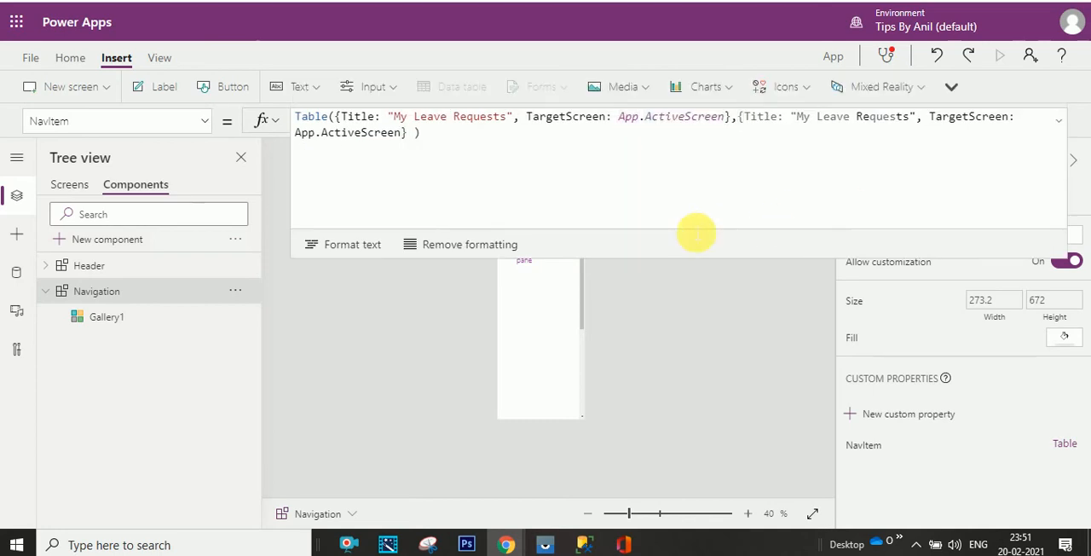
click(415, 135)
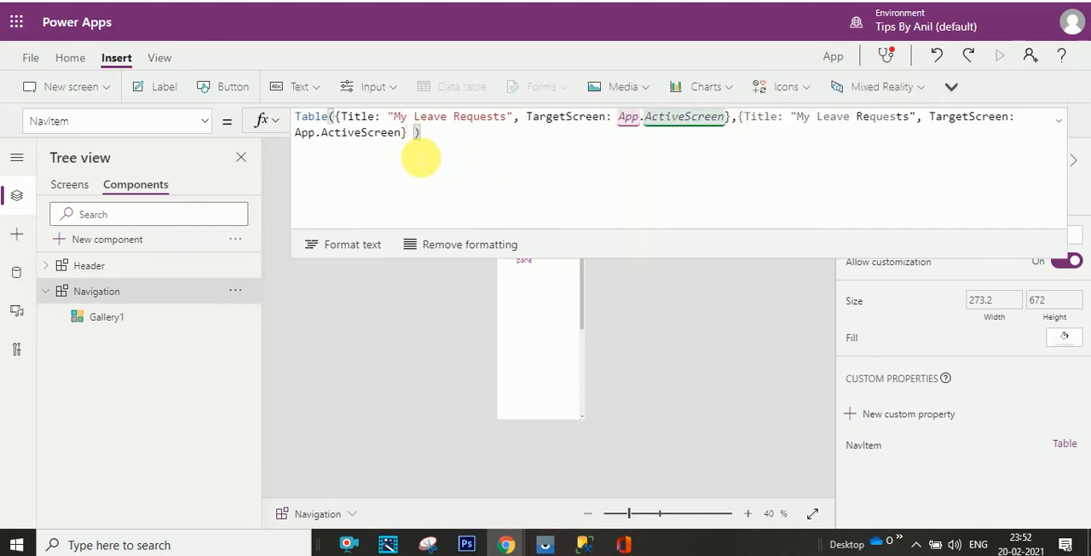
click(408, 134)
text(,)
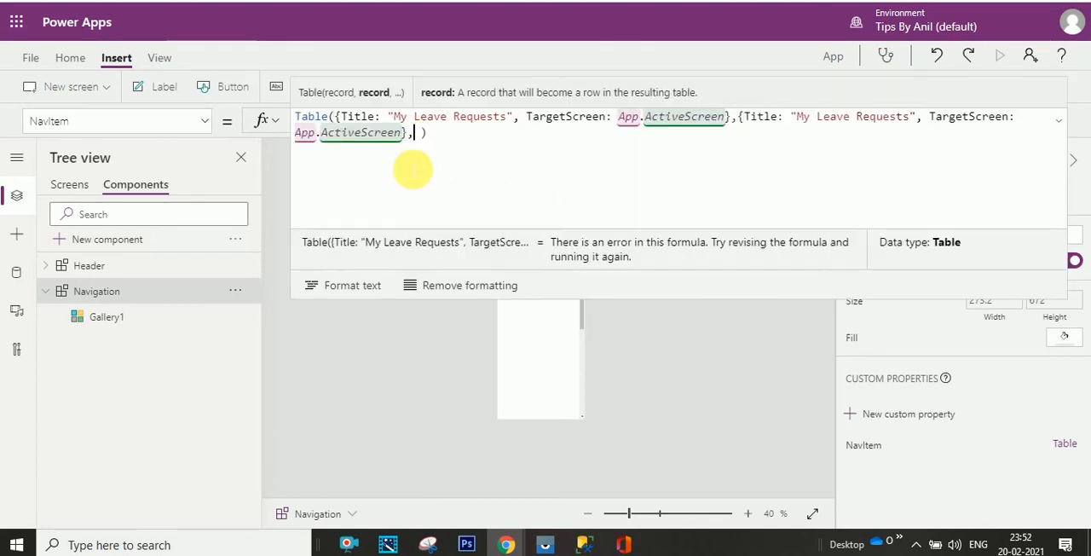
text({Title: "My Leave Requests", TargetScreen: App.ActiveScreen})
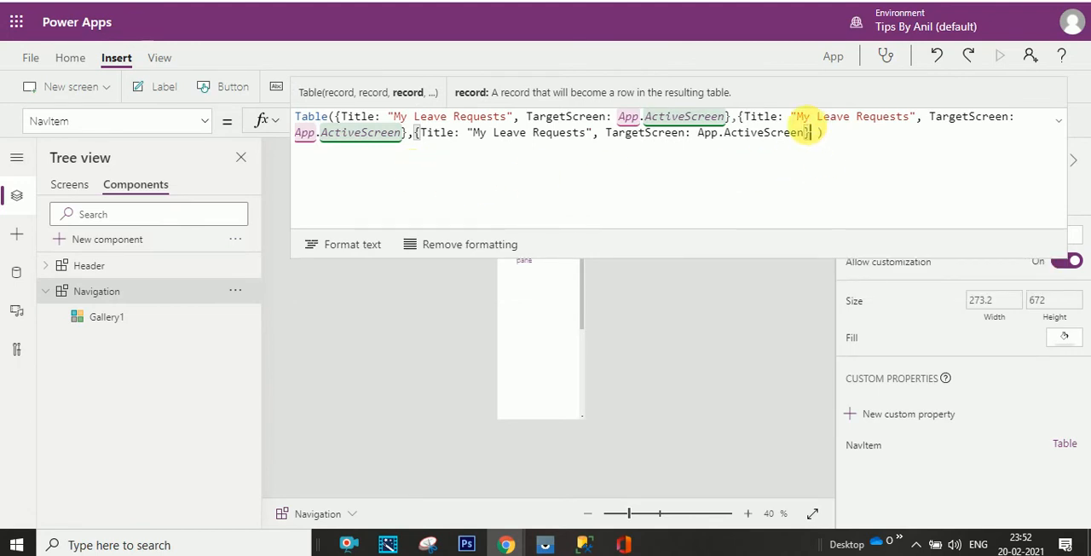
- Set the second NavItem record's Title to "My Leave Balance", copied from that screen's name
click(75, 184)
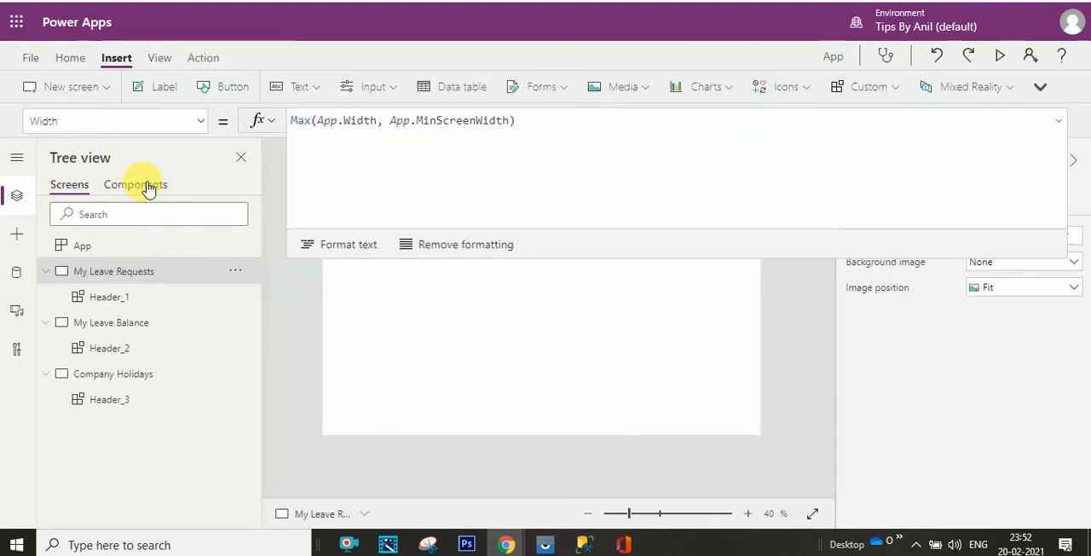
click(235, 322)
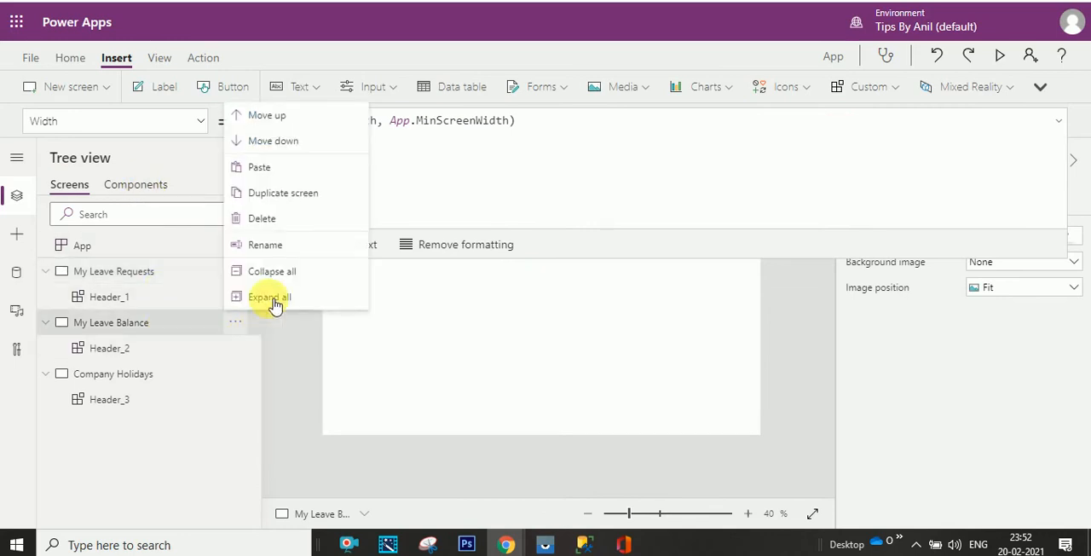
click(268, 245)
key(ctrl+c)
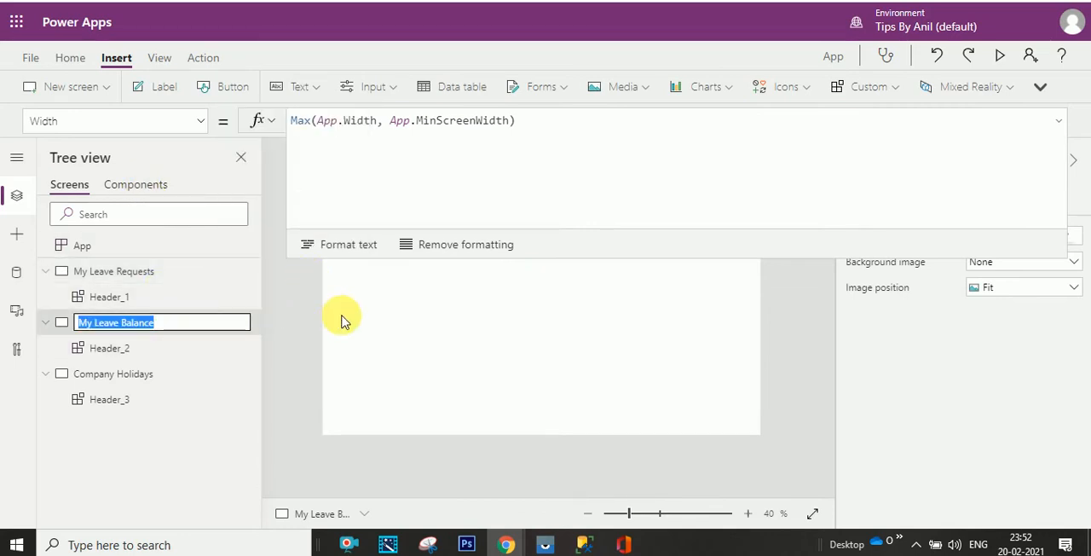
click(136, 184)
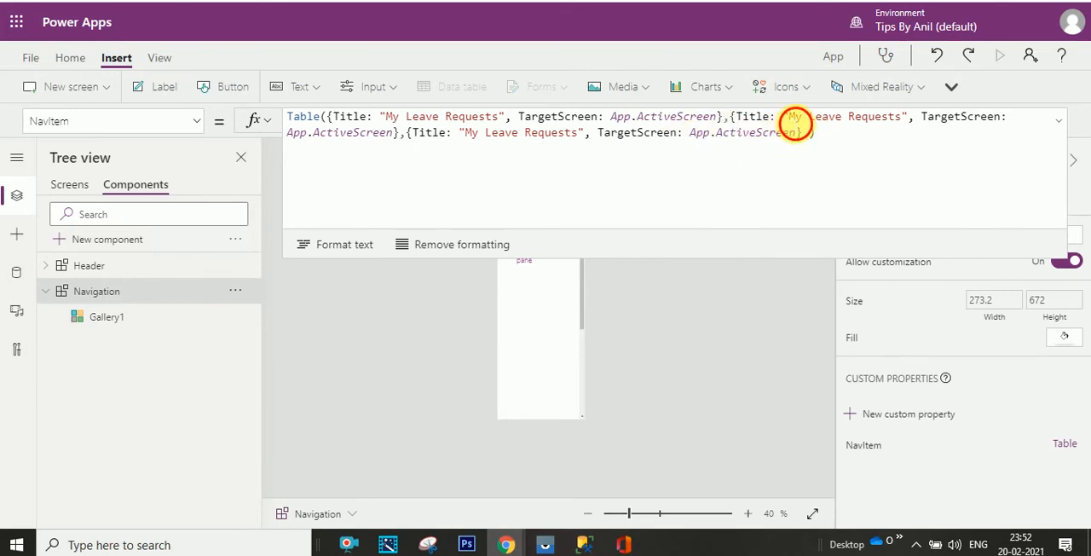
drag(794, 124, 900, 124)
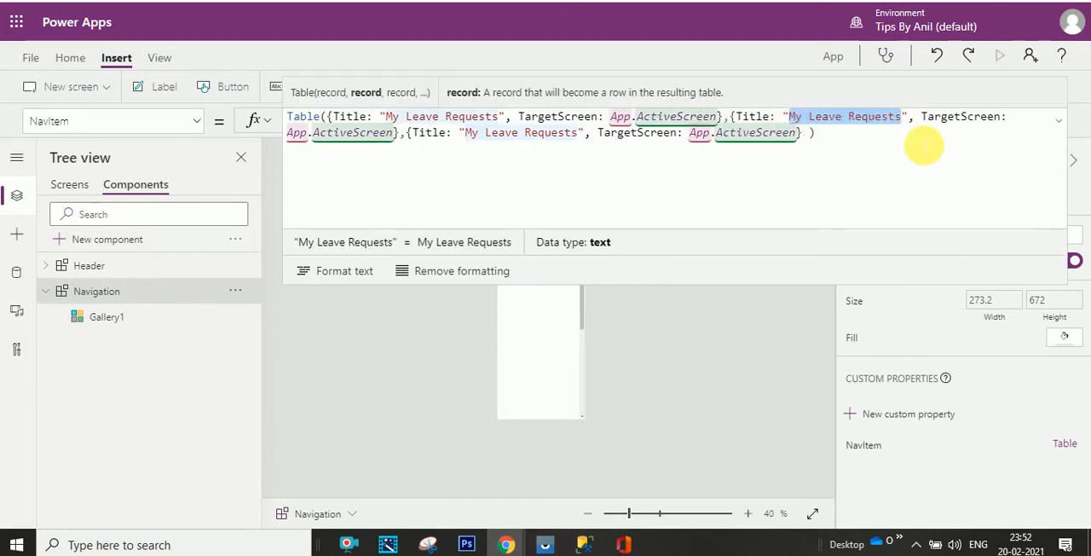
key(ctrl+v)
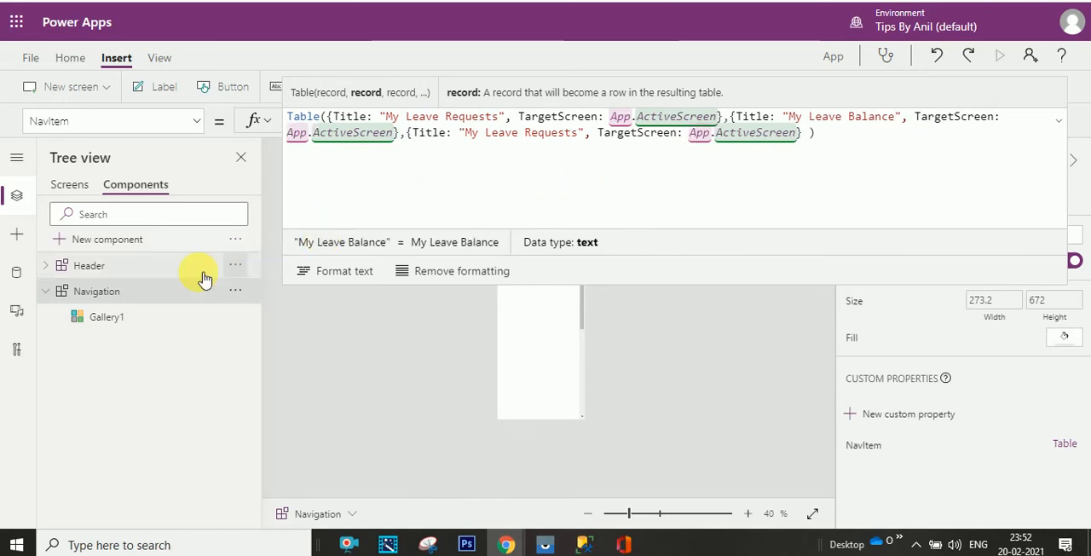
- Set the third NavItem record's Title to "Company Holidays", copied from that screen's name, and collapse the formula editor
click(68, 188)
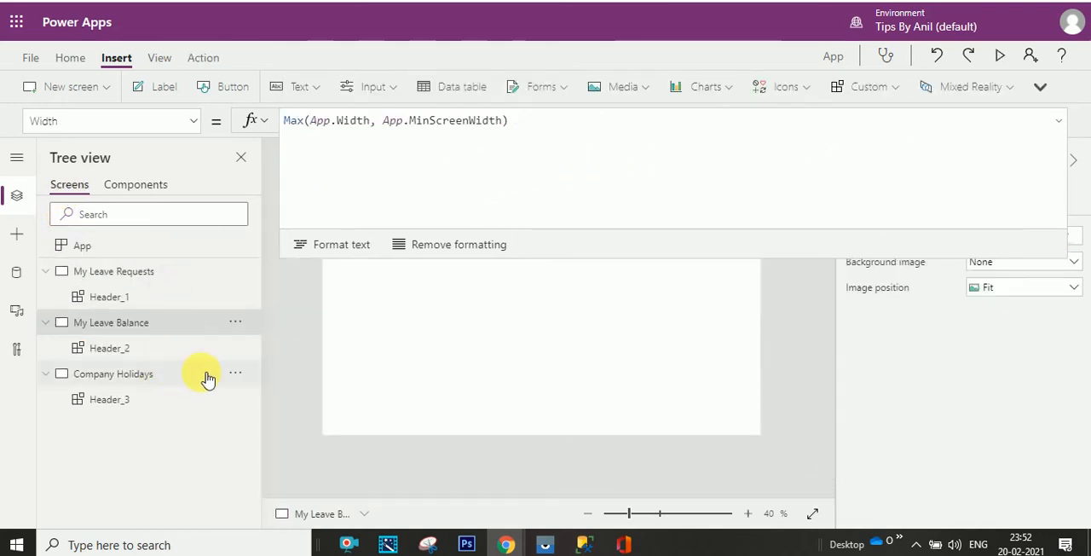
click(246, 379)
click(244, 380)
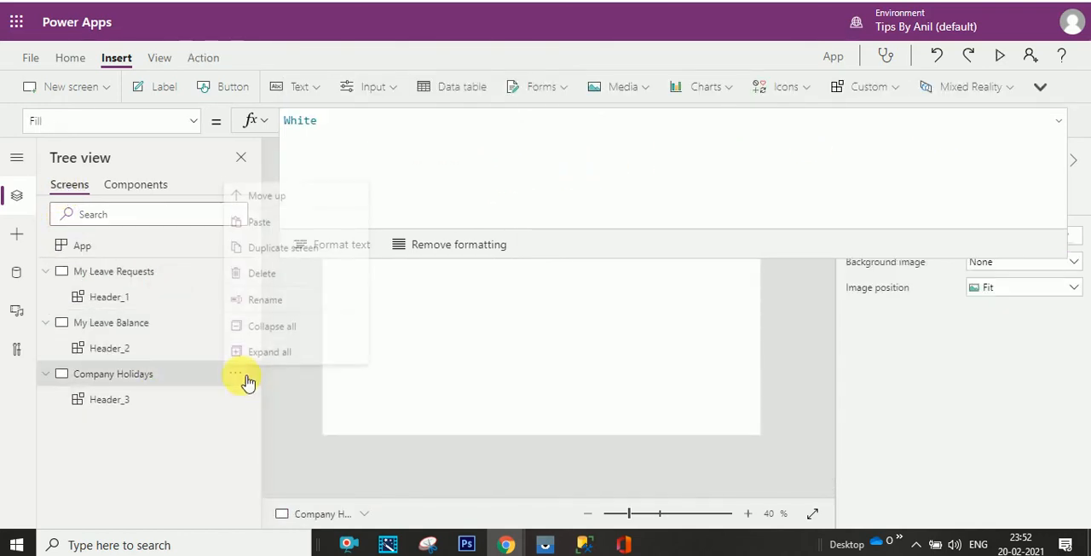
click(277, 297)
key(ctrl+c)
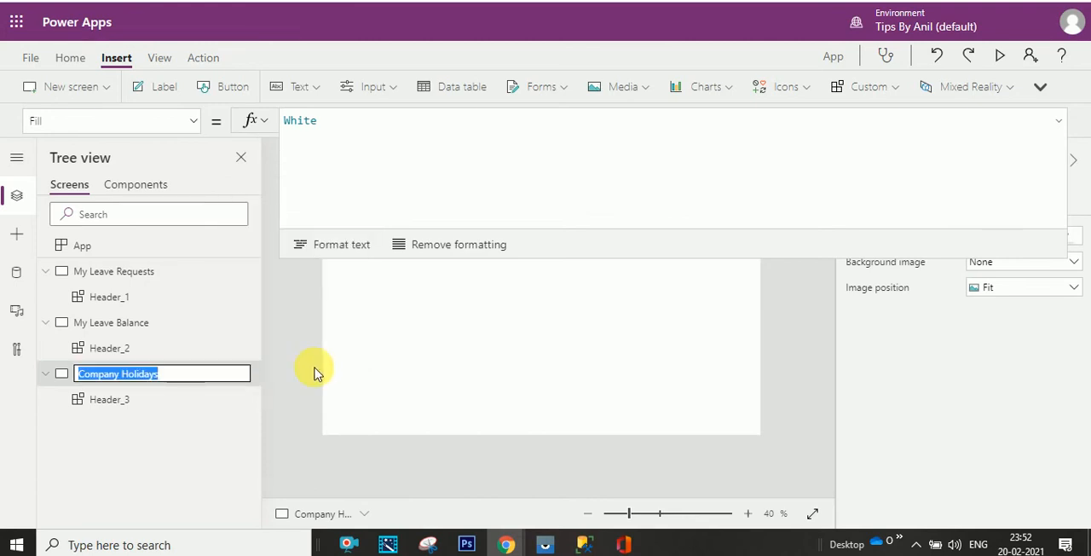
click(135, 184)
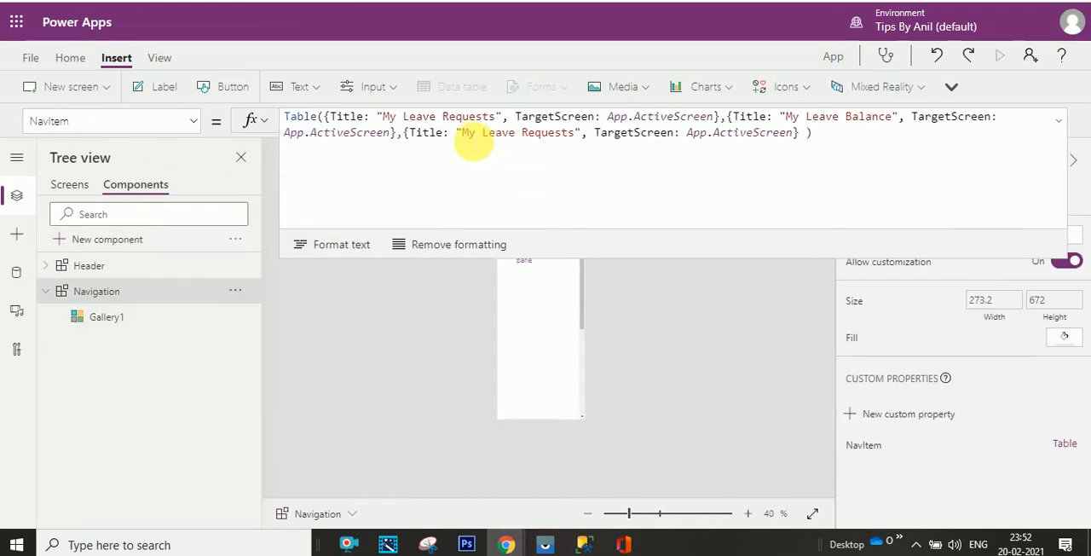
drag(462, 133, 574, 133)
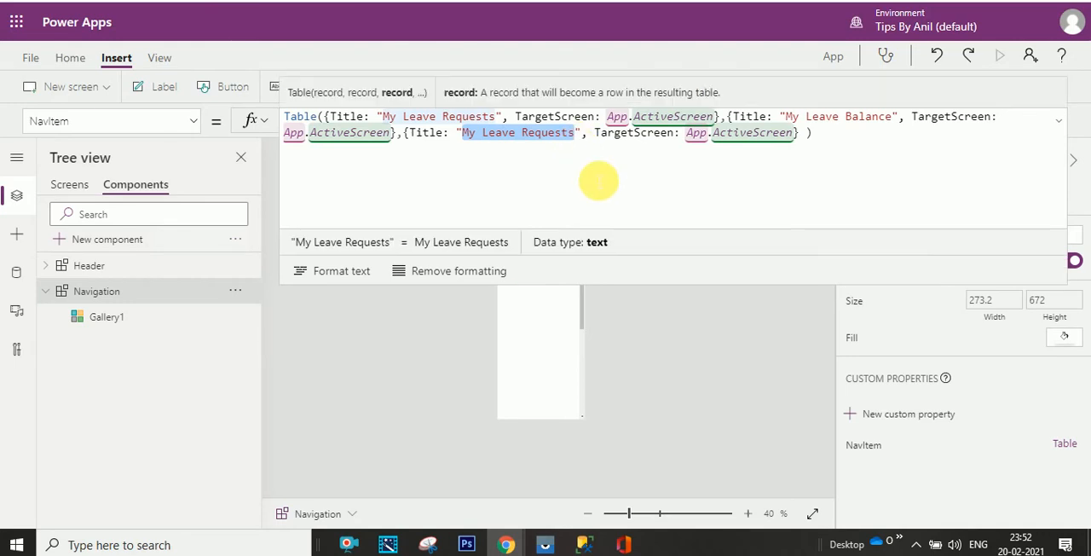
key(ctrl+v)
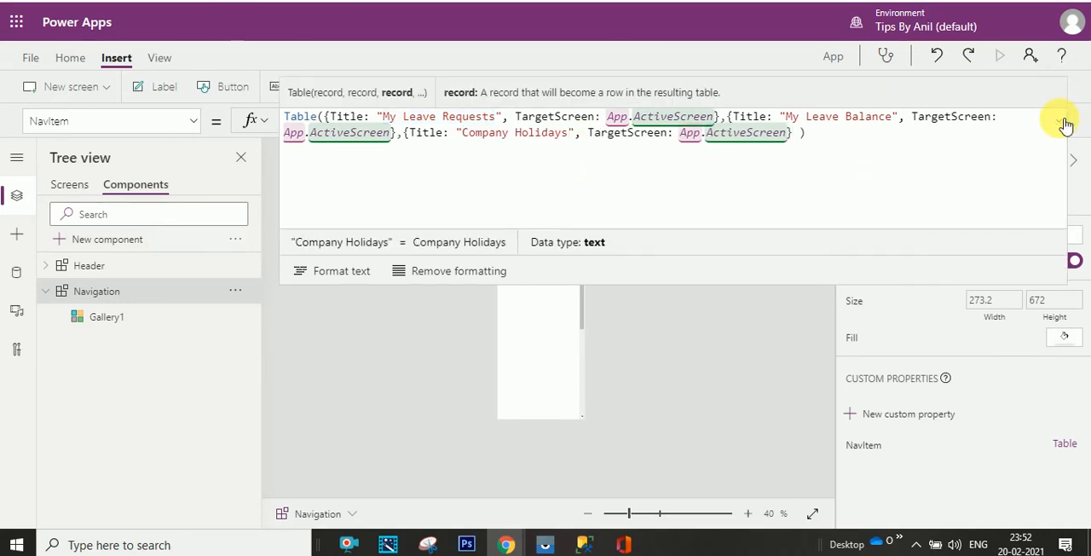
click(1063, 124)
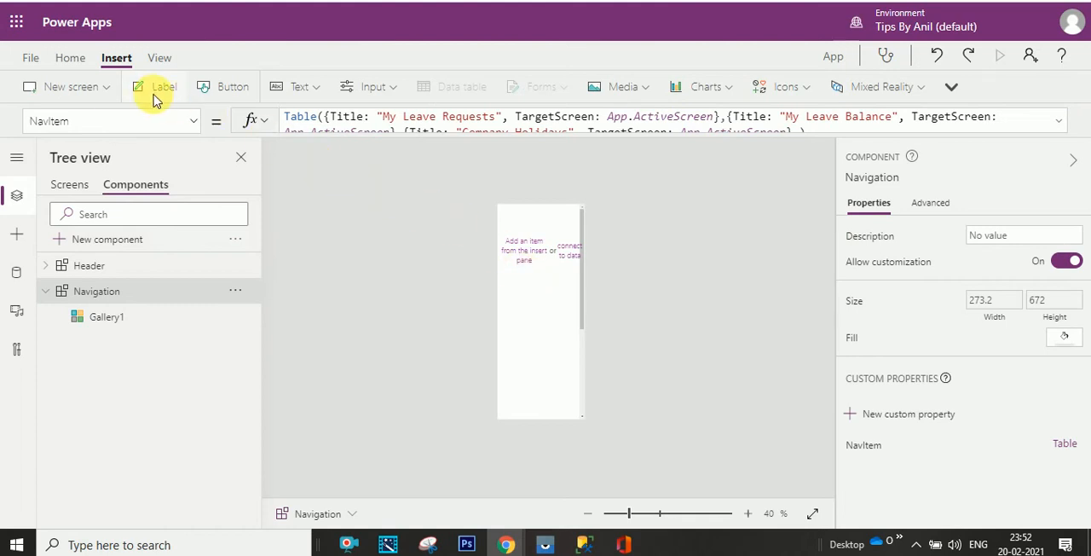
- Insert a text label into the Navigation gallery's template and place it near the template's top-left corner
click(515, 229)
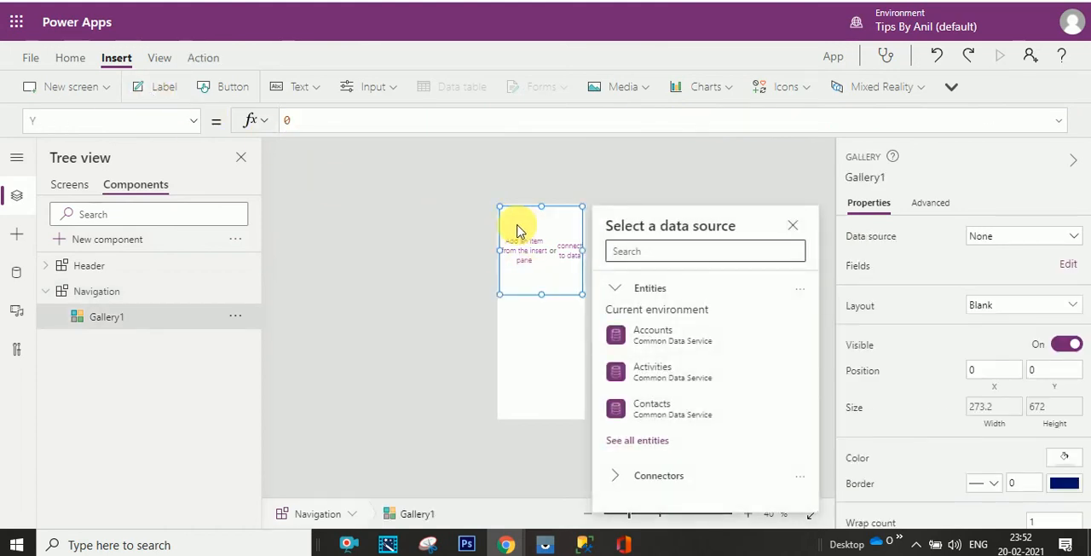
click(524, 324)
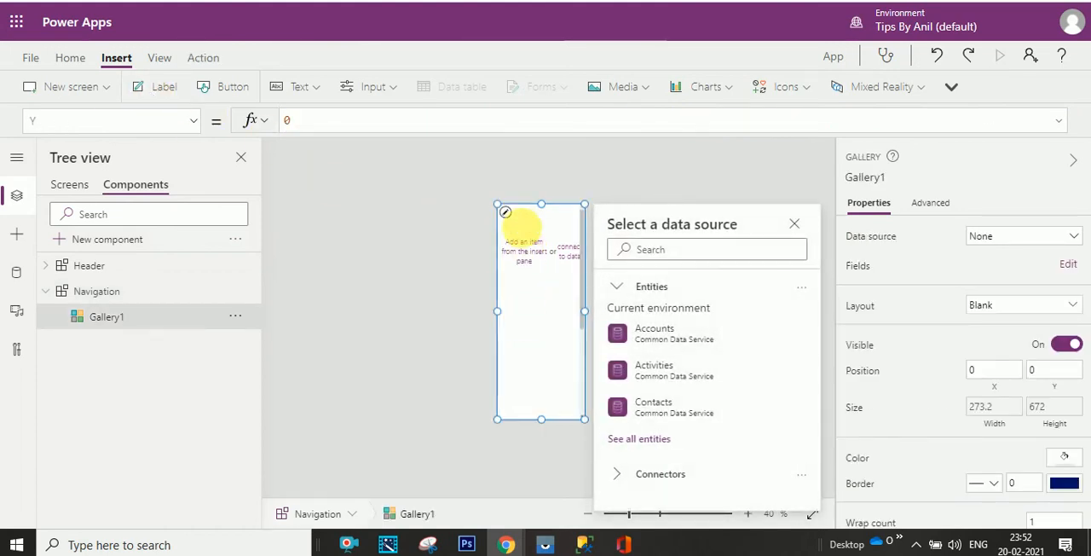
click(511, 216)
click(163, 88)
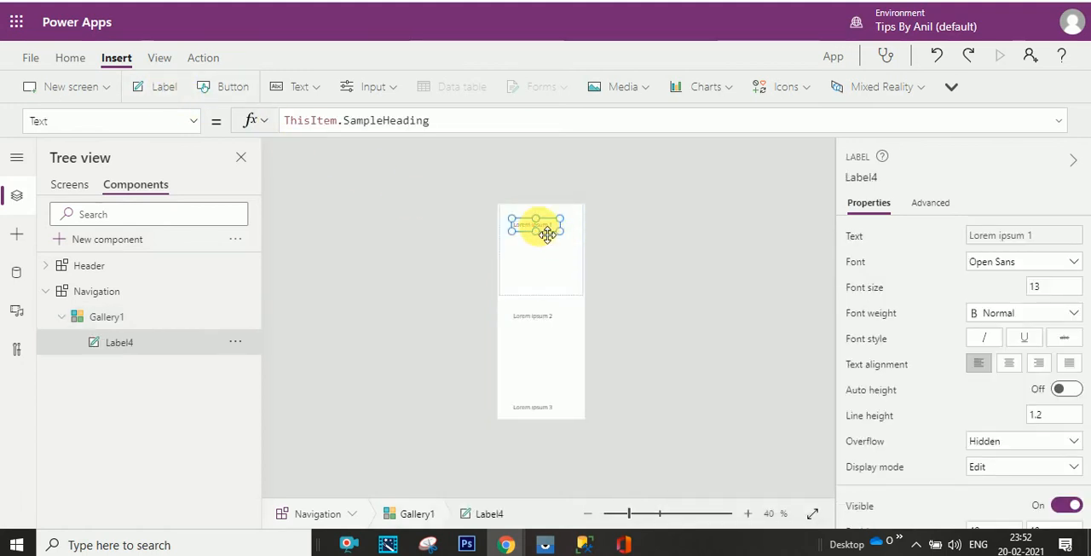
drag(546, 235, 526, 217)
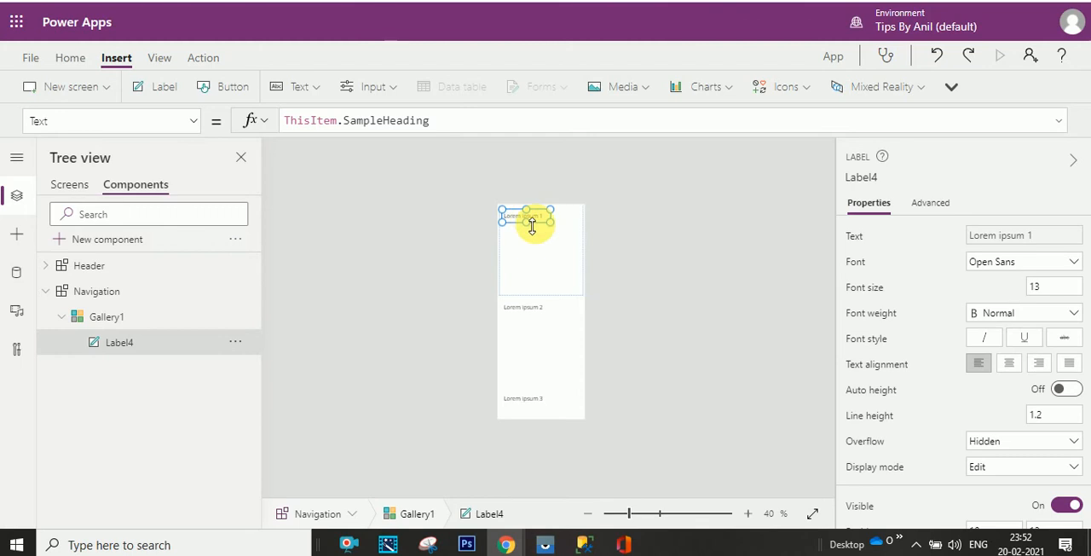
- Set the Items property of Gallery1 in the Navigation component to Navigation.NavItem
click(136, 317)
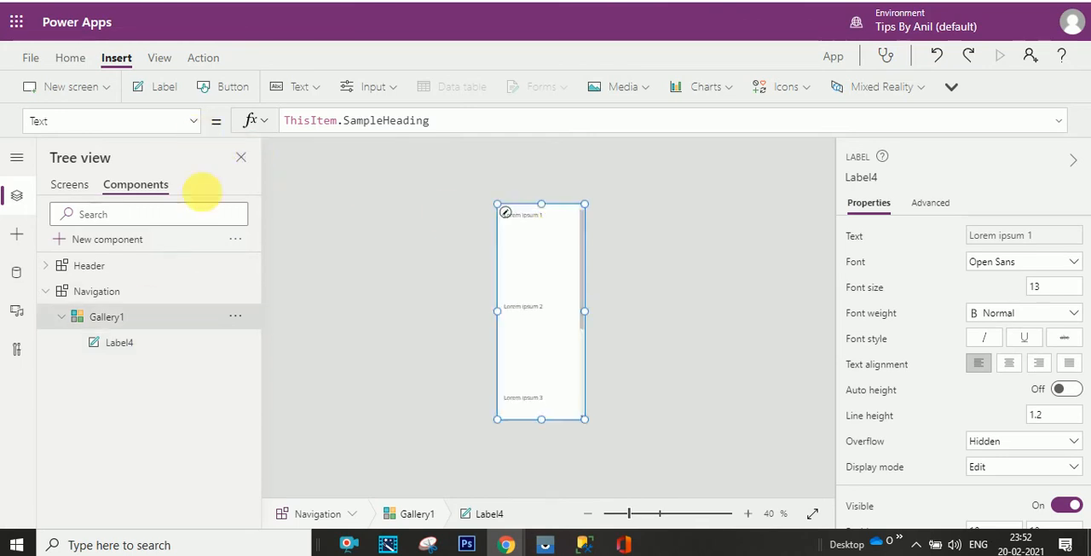
click(193, 121)
text(Y)
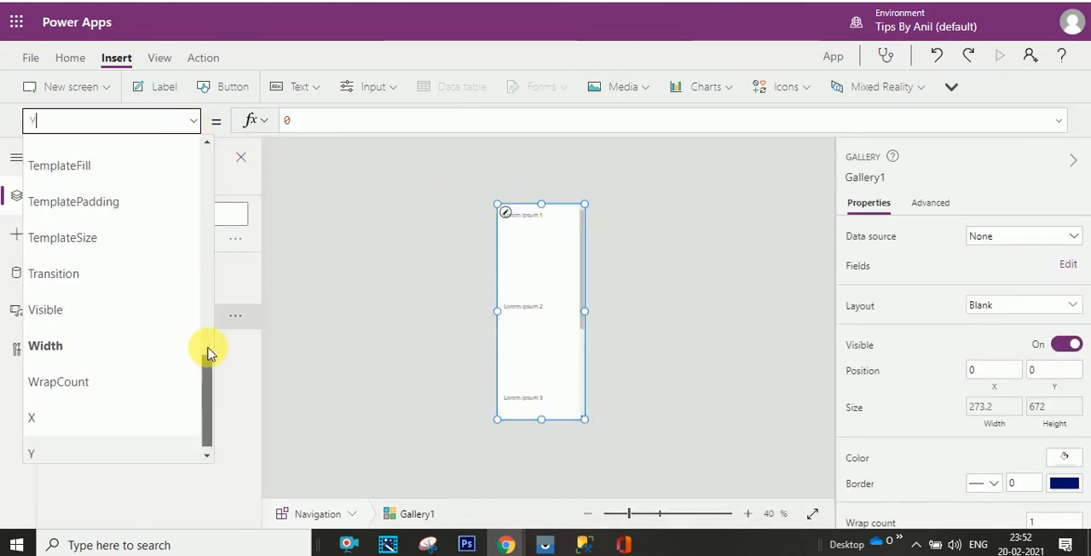
drag(210, 354, 170, 248)
click(171, 248)
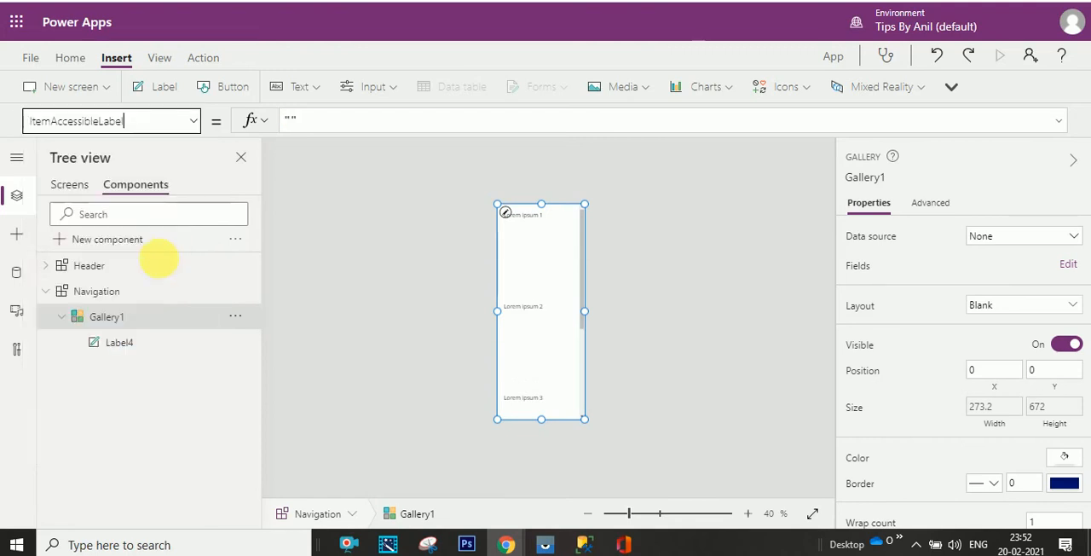
click(193, 121)
click(126, 270)
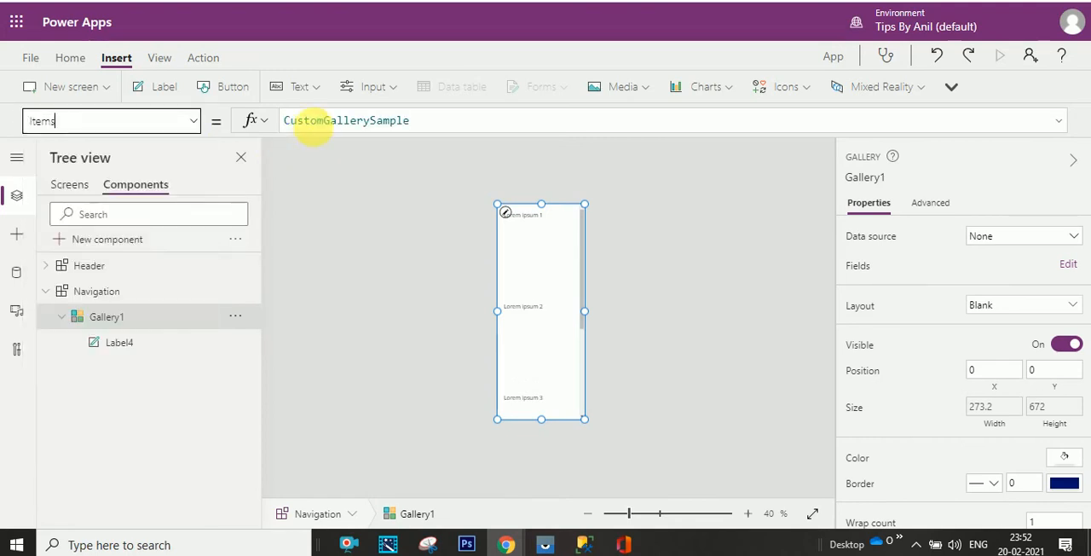
double_click(401, 121)
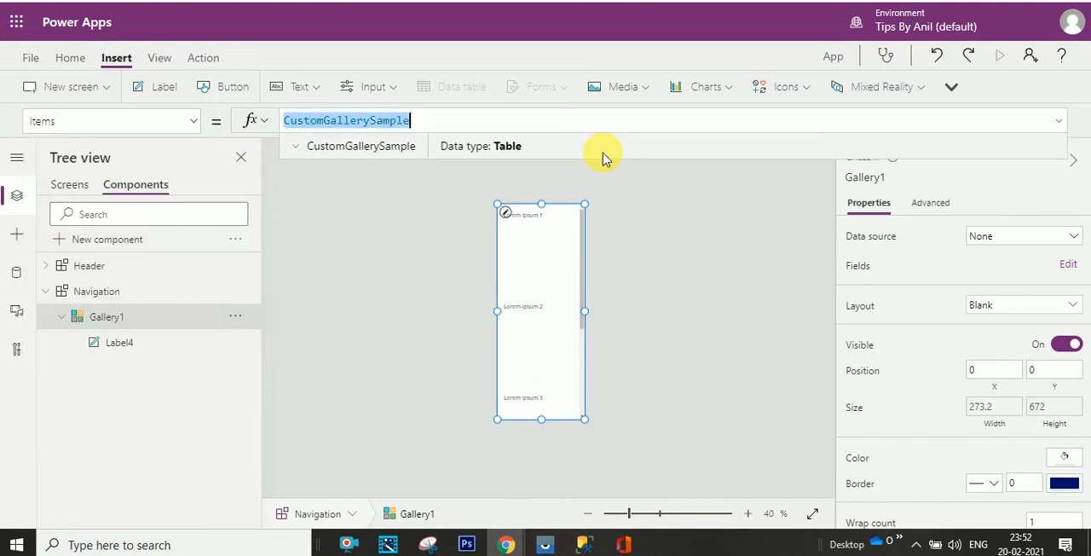
text(nav)
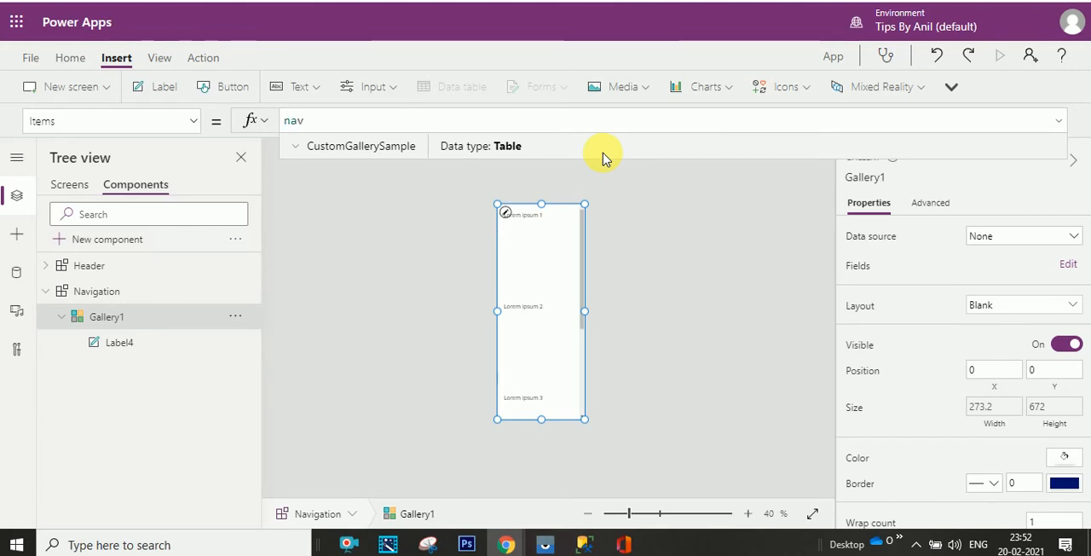
key(BackSpace)
key(BackSpace)
key(BackSpace)
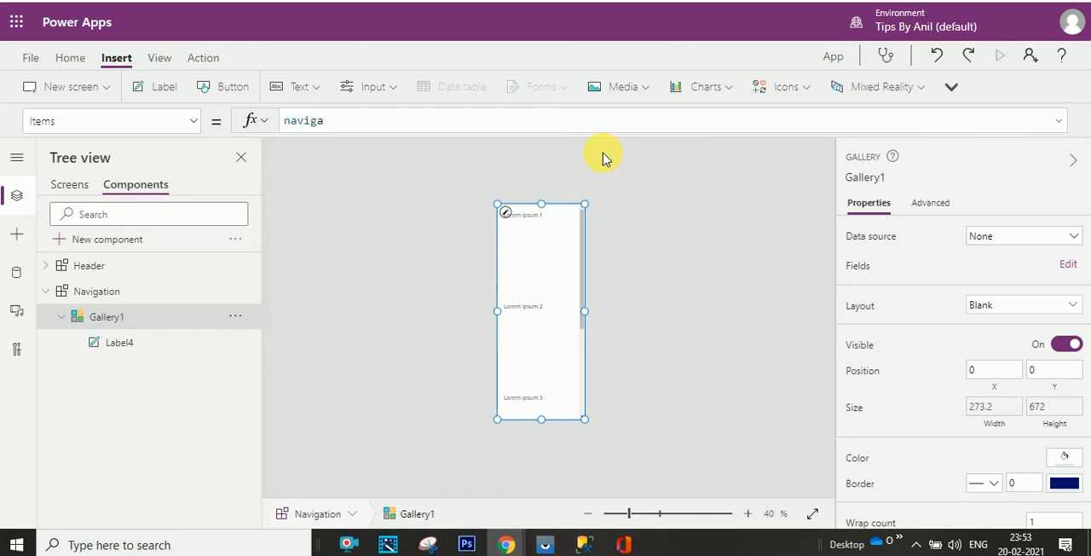
text(vigation)
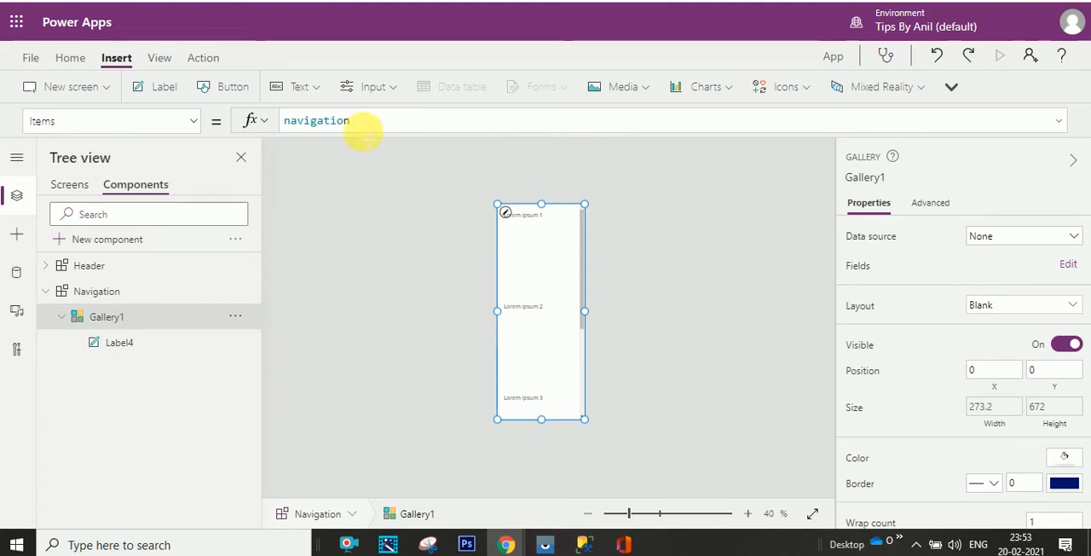
click(360, 146)
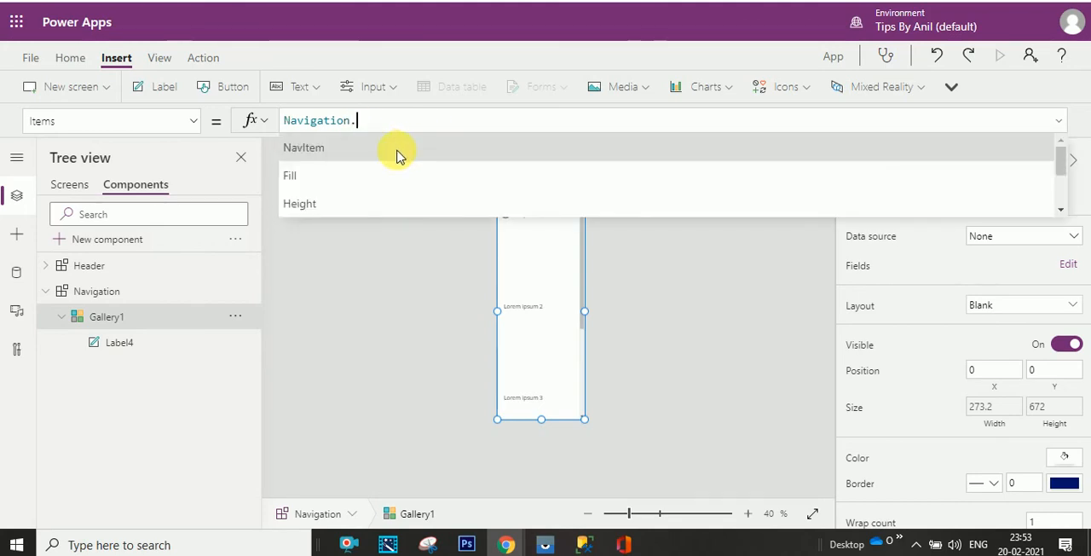
click(398, 151)
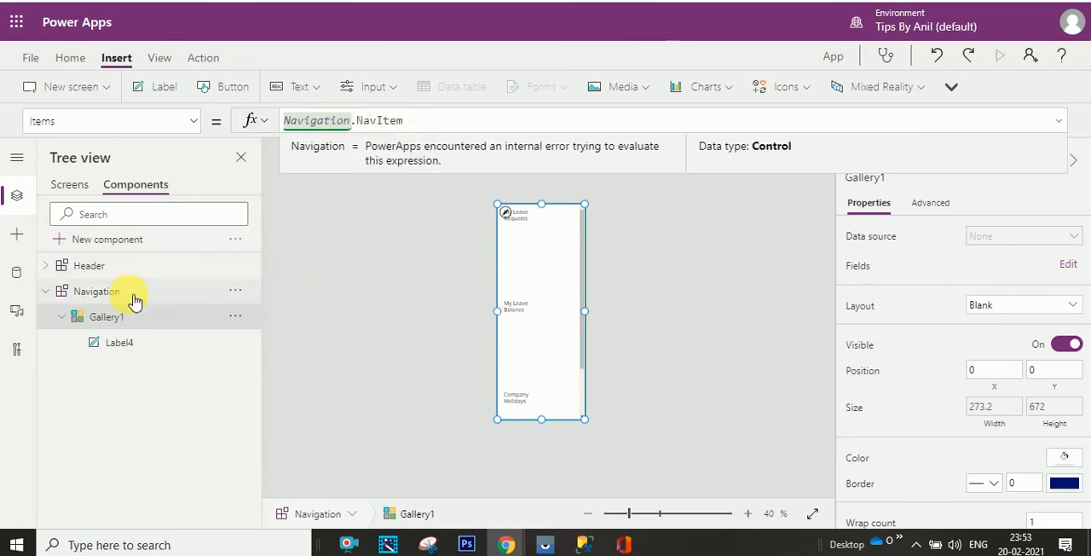
- Widen the label in the Navigation gallery's template so each title fits on one line, and shorten the template to just below the label
double_click(119, 342)
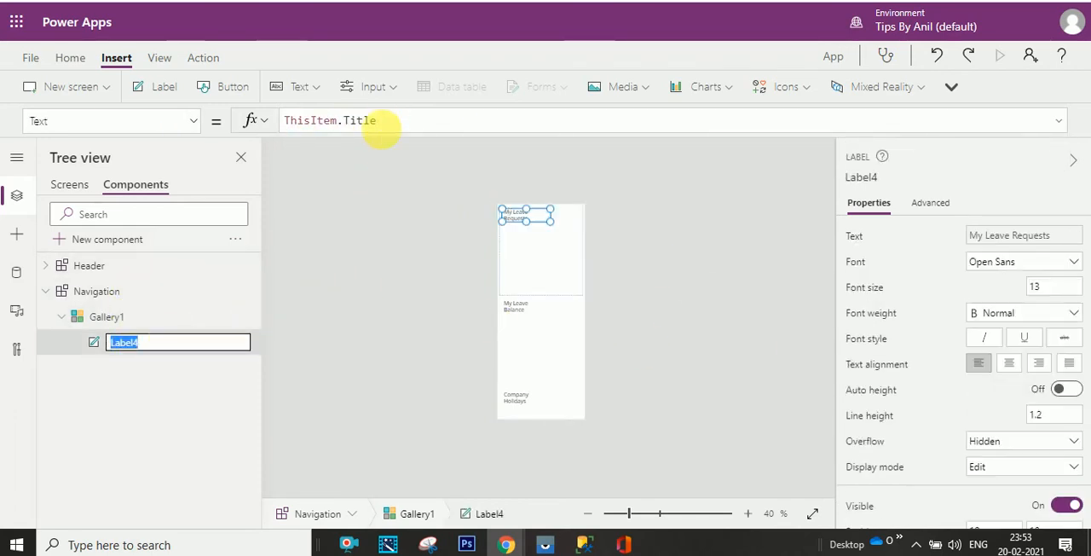
drag(549, 221, 571, 229)
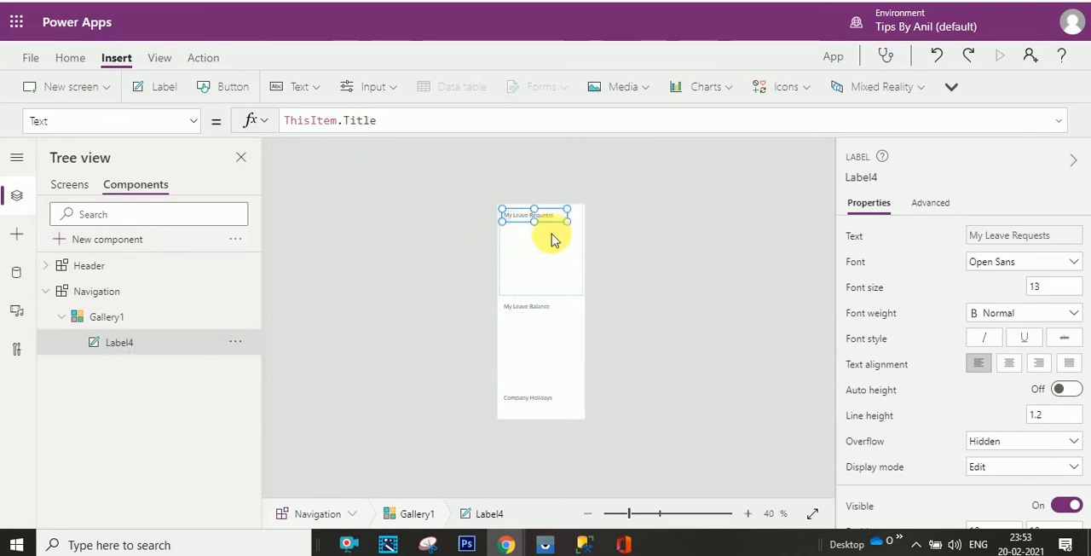
click(549, 242)
drag(546, 300, 536, 227)
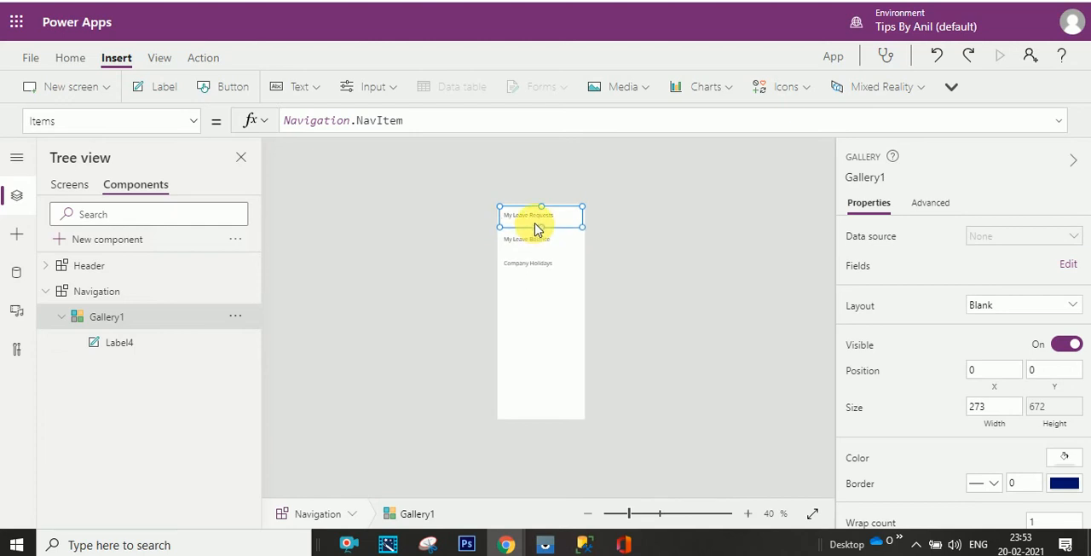
click(546, 299)
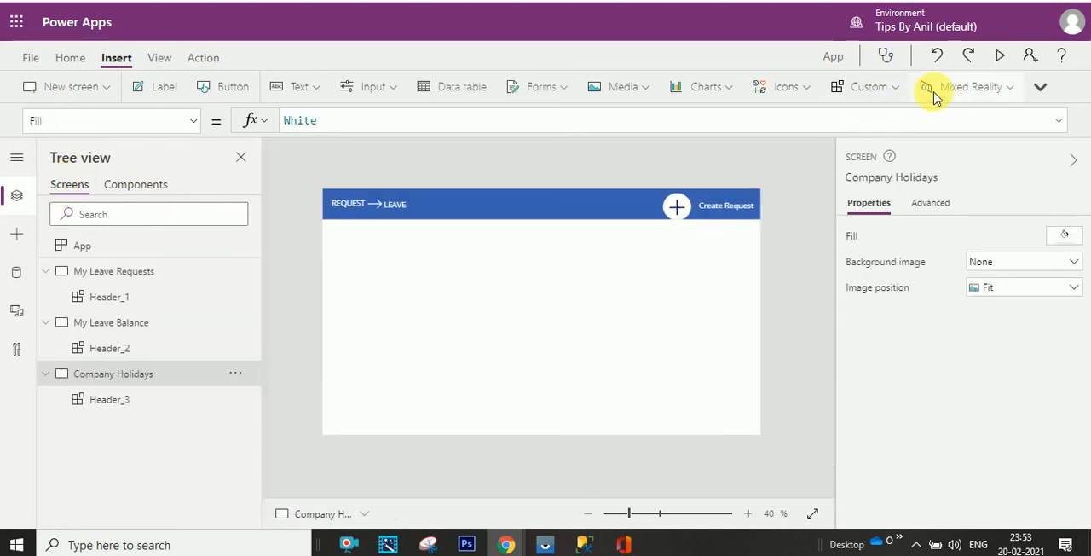
- Insert the Navigation component on the Company Holidays screen and place it directly beneath the header at X 0, Y 96
click(894, 92)
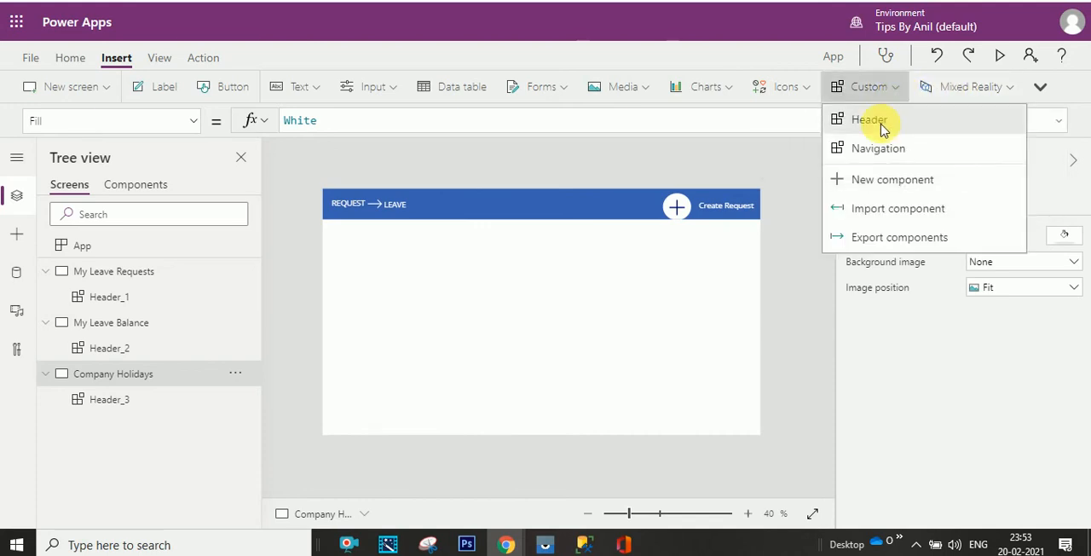
click(878, 148)
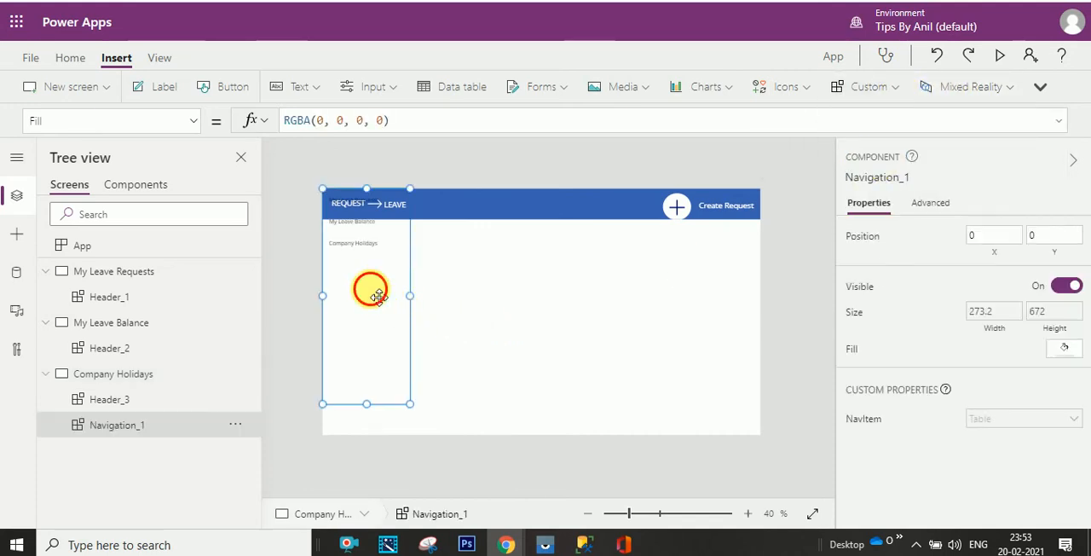
drag(377, 296, 377, 328)
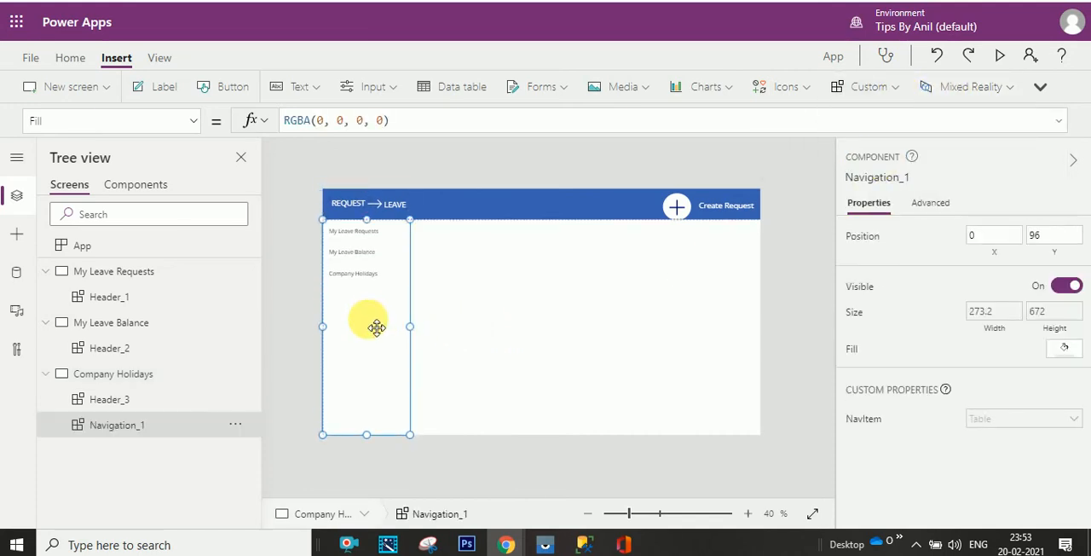
- Preview the Company Holidays screen with its header and navigation, and close the preview
click(507, 321)
click(999, 56)
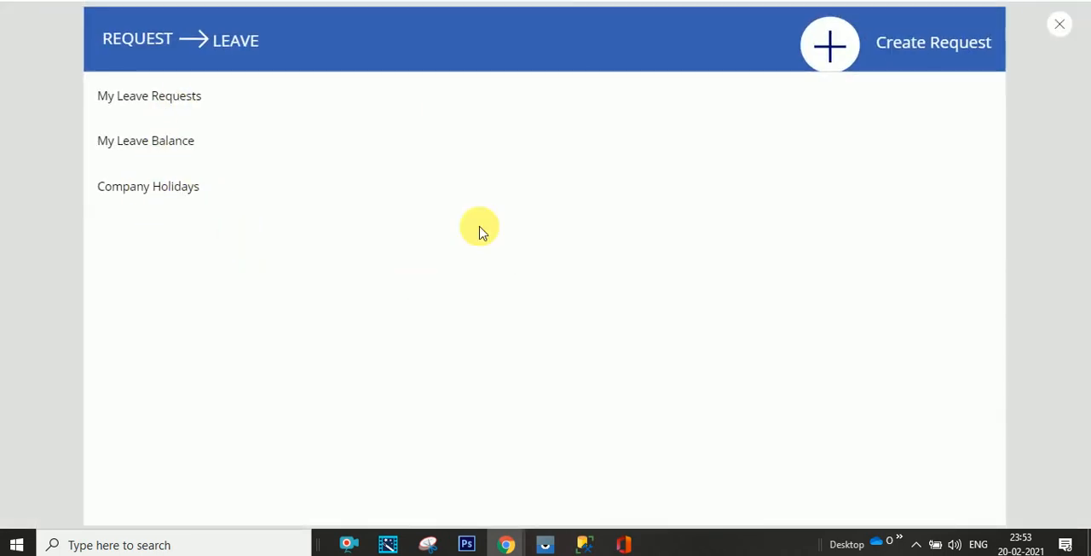
click(1060, 24)
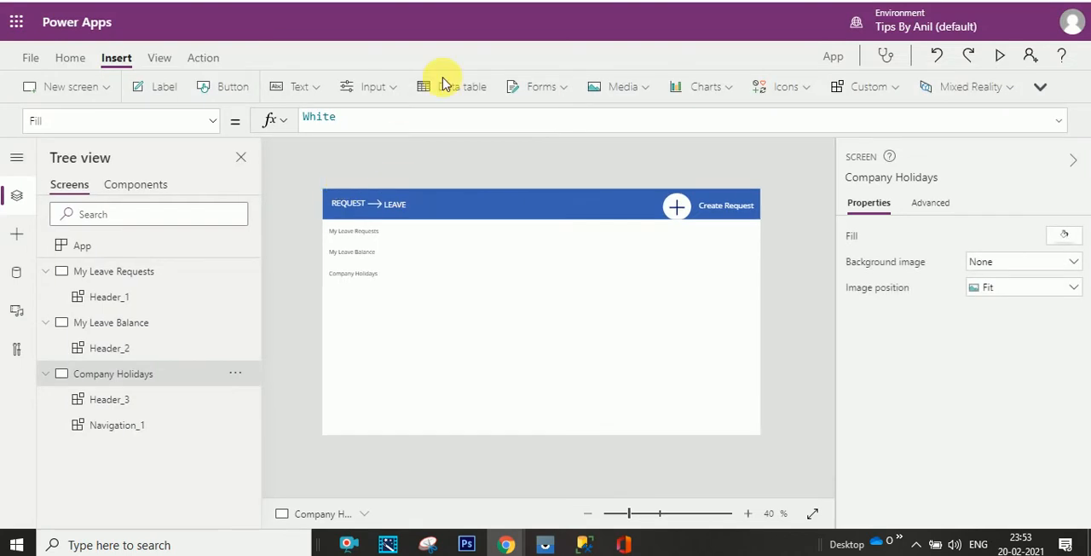
- Set the Navigation component's Fill property to RGBA(240, 240, 240, 1)
click(134, 186)
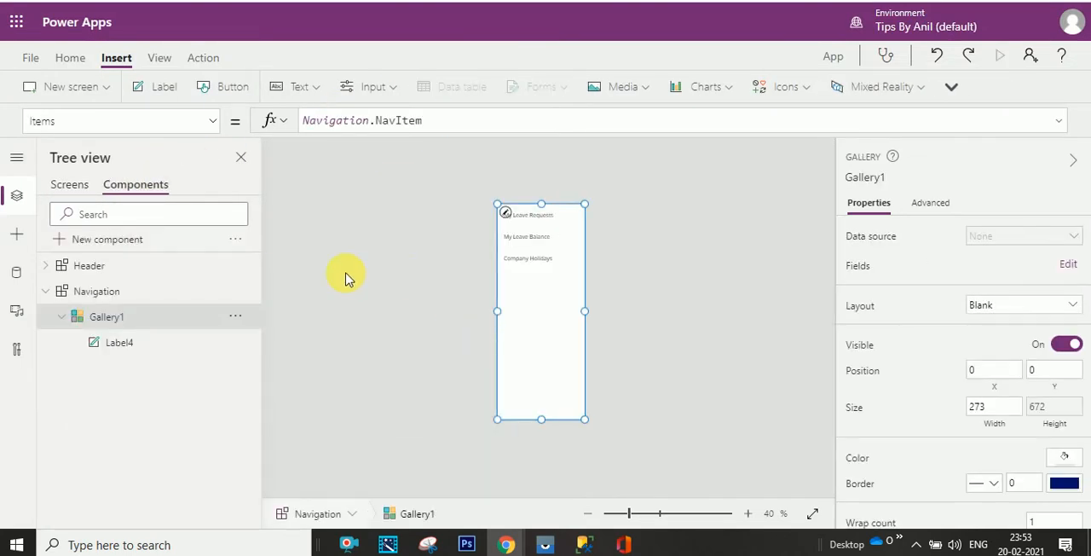
click(88, 291)
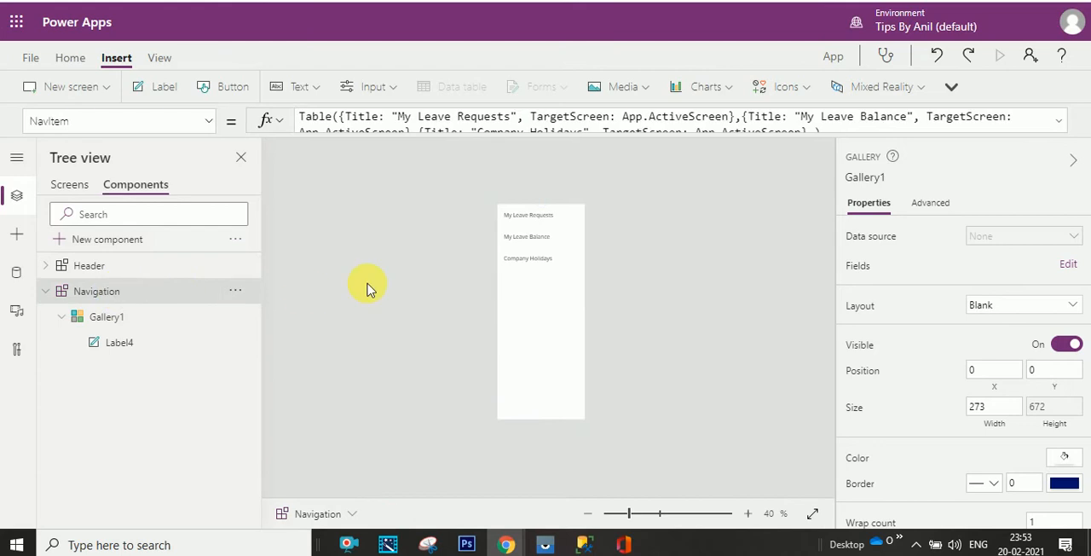
click(209, 123)
click(194, 166)
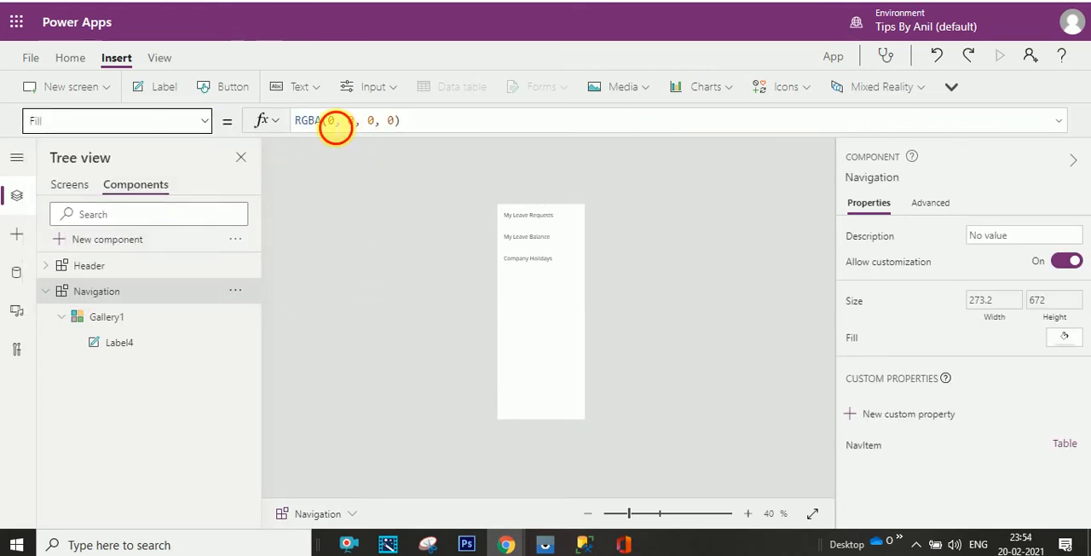
double_click(335, 126)
text(240)
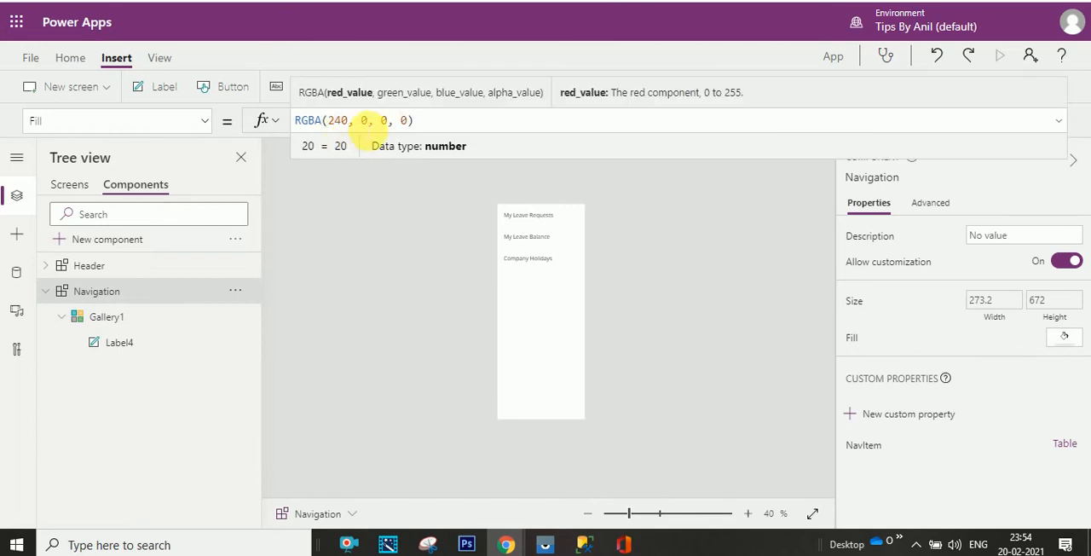
double_click(364, 121)
text(240)
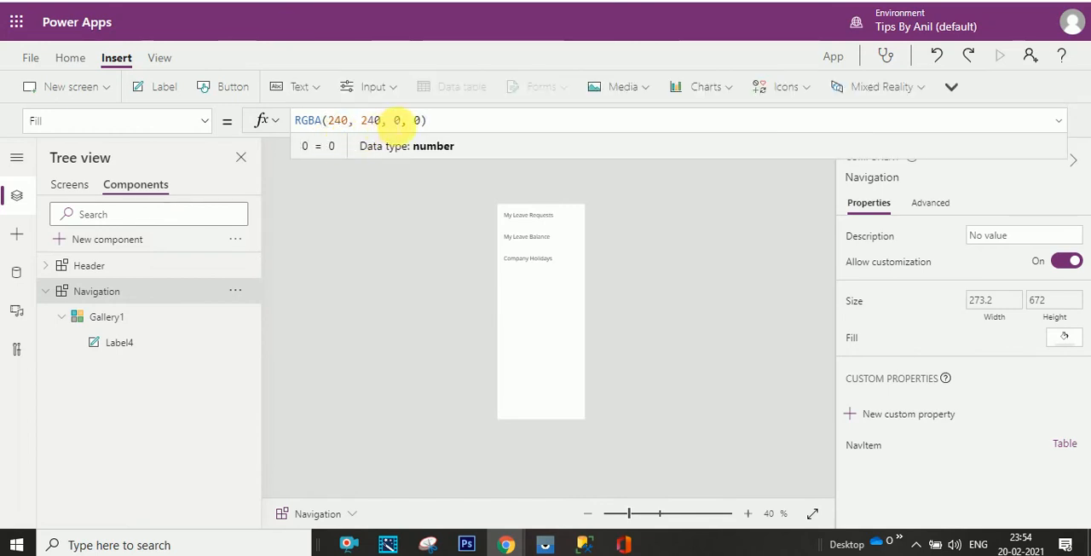
double_click(396, 120)
text(240)
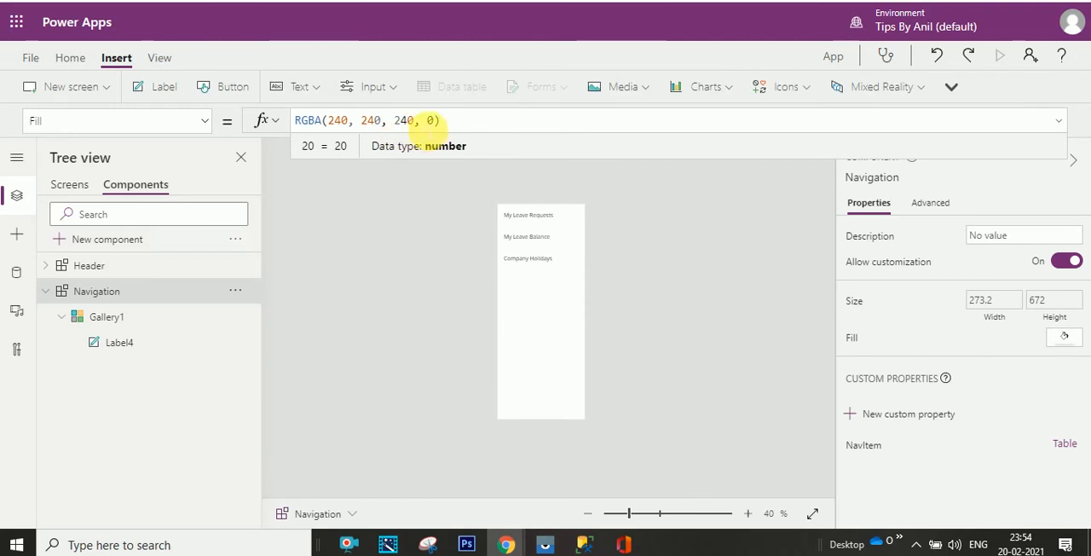
double_click(431, 120)
drag(429, 121, 434, 121)
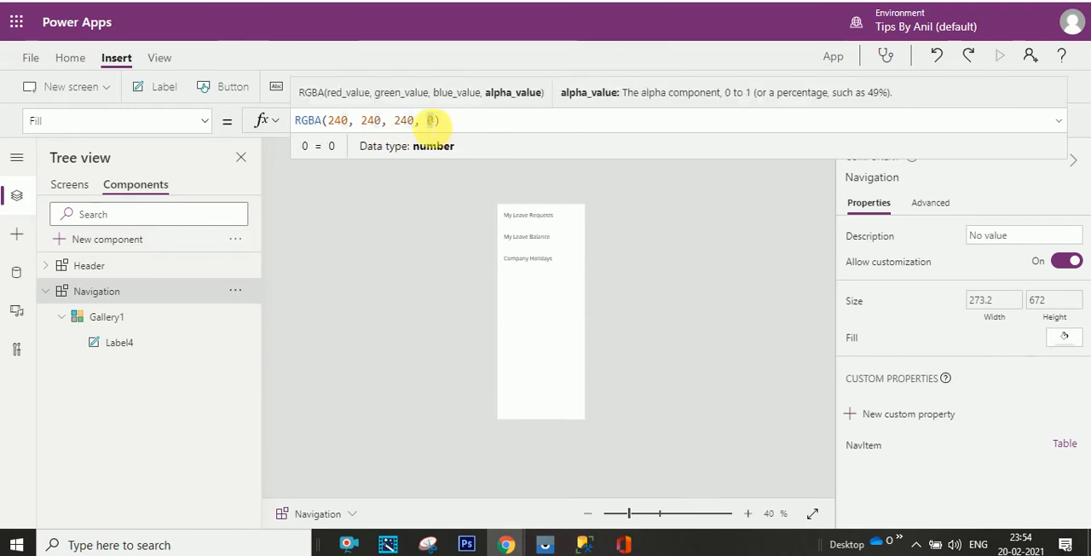
text(1)
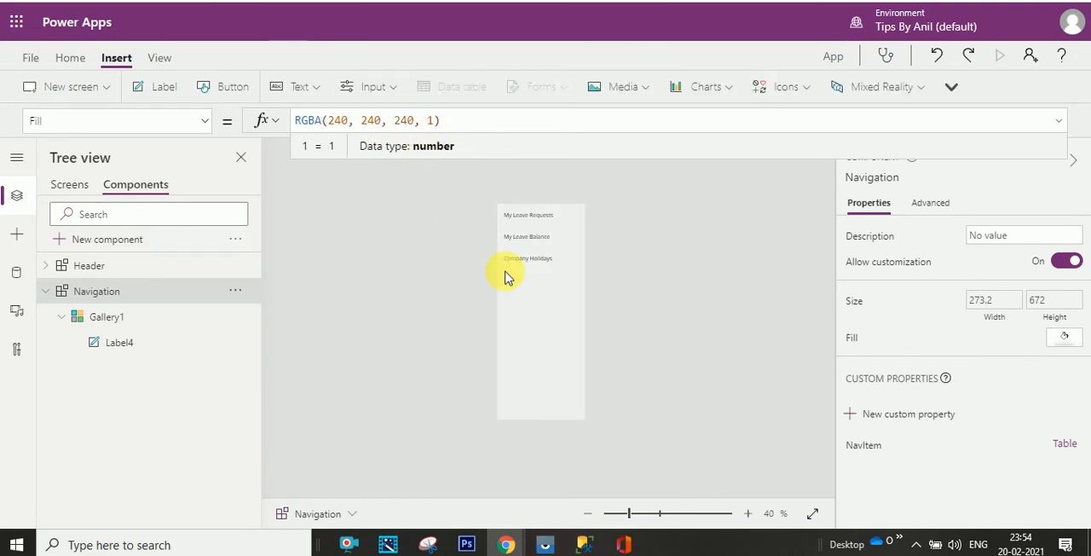
click(755, 520)
click(755, 520)
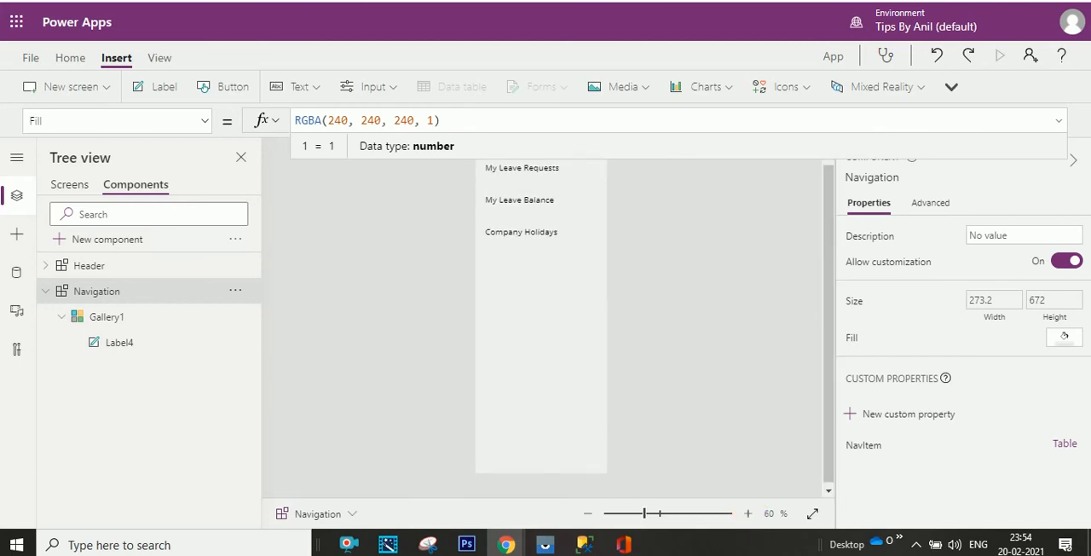
click(1058, 121)
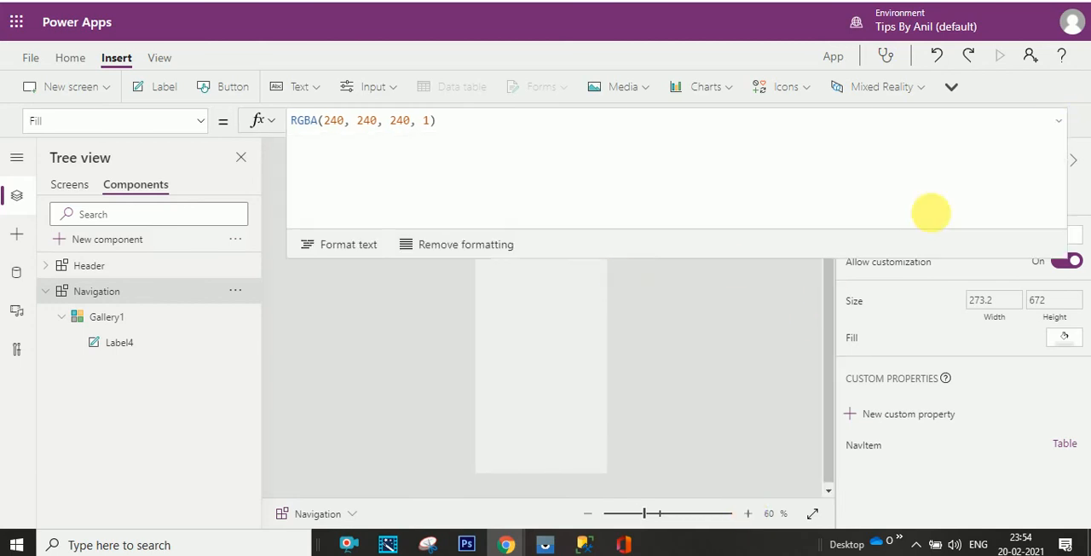
click(1060, 122)
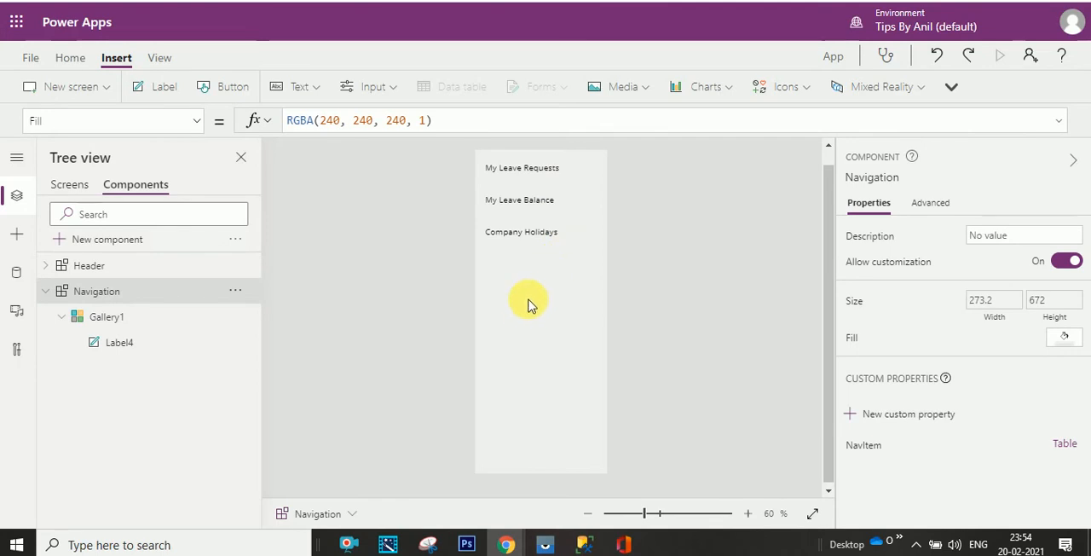
- Wrap the TemplateFill formula of the Navigation component's Gallery1 in an If function with ThisItem.IsSelected as its condition
click(107, 317)
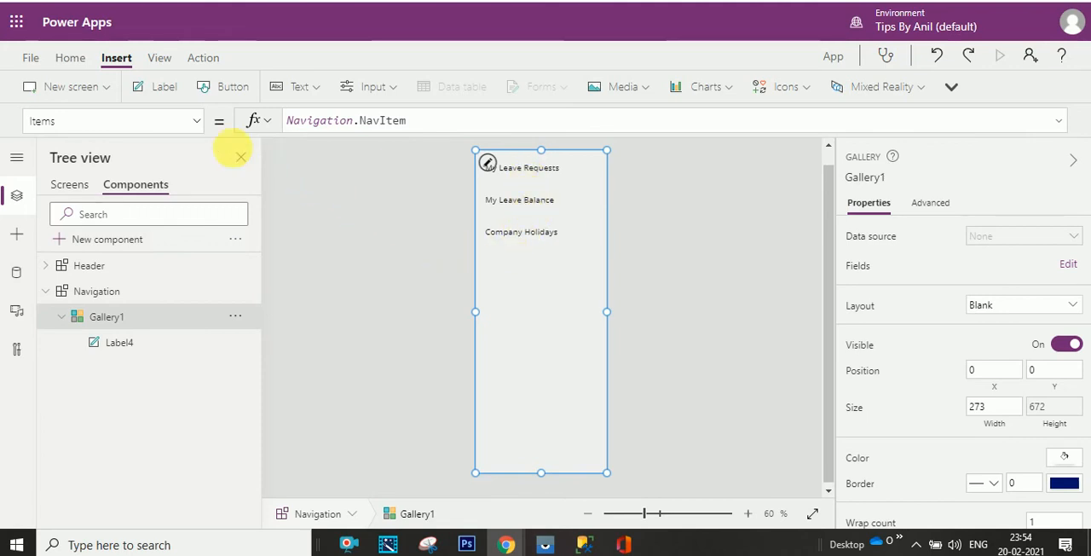
click(201, 130)
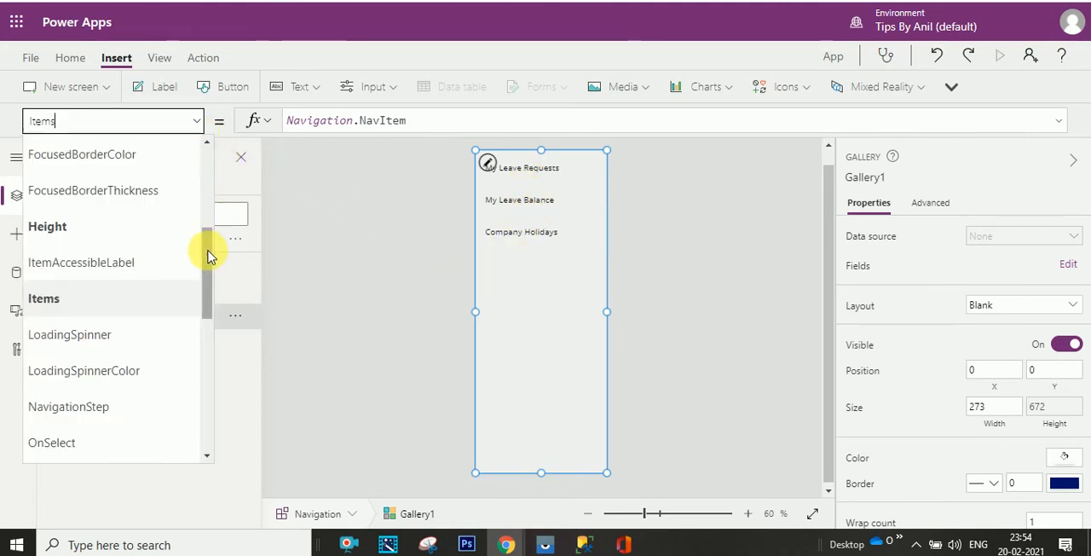
drag(210, 251, 207, 337)
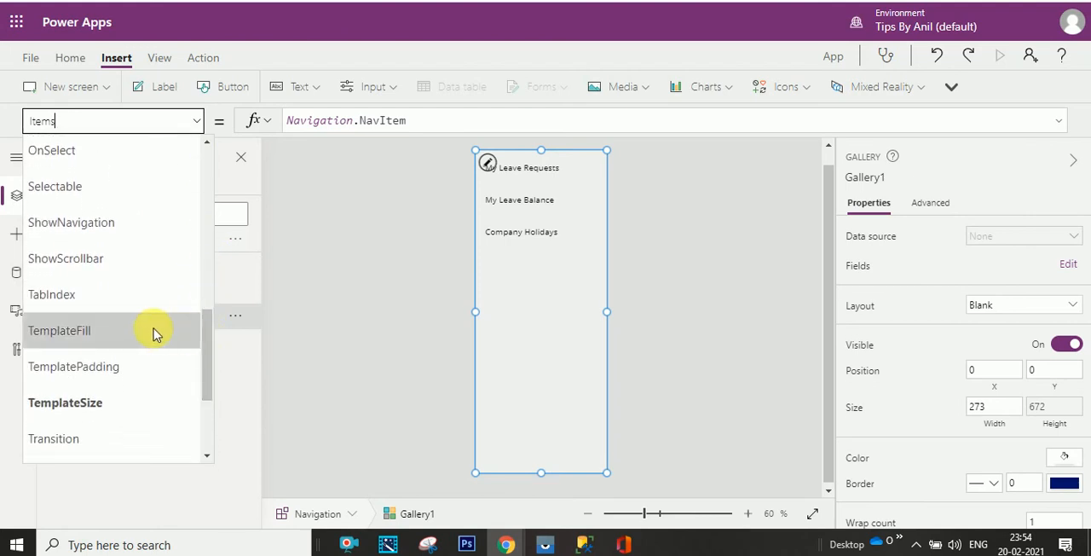
click(154, 342)
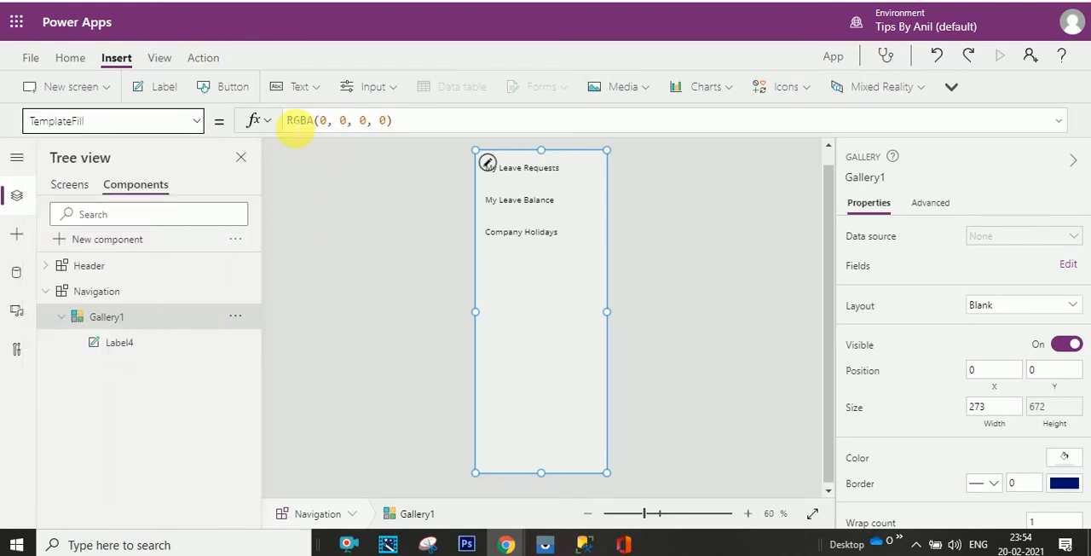
click(287, 121)
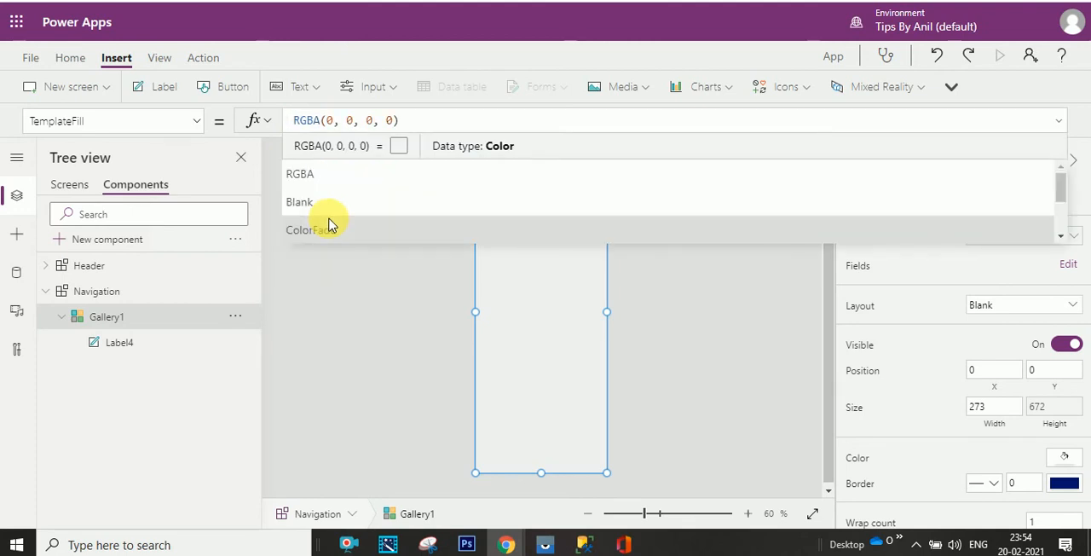
text(if)
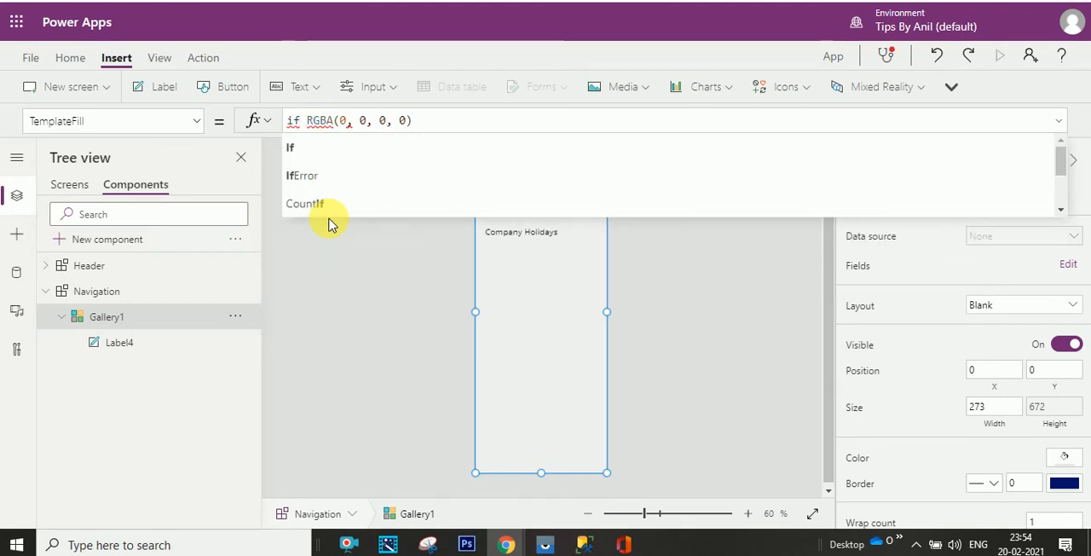
key(Tab)
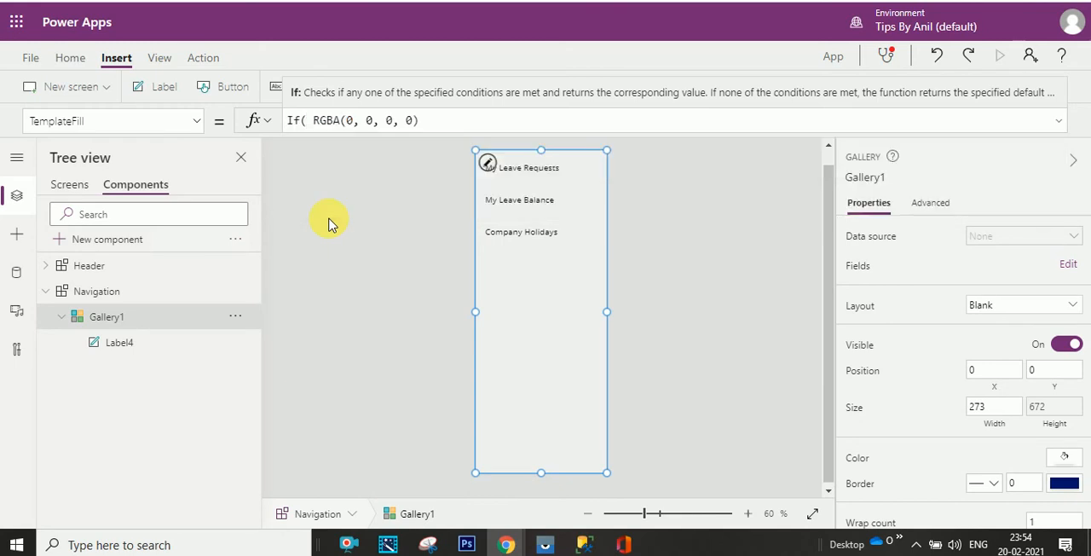
text(this)
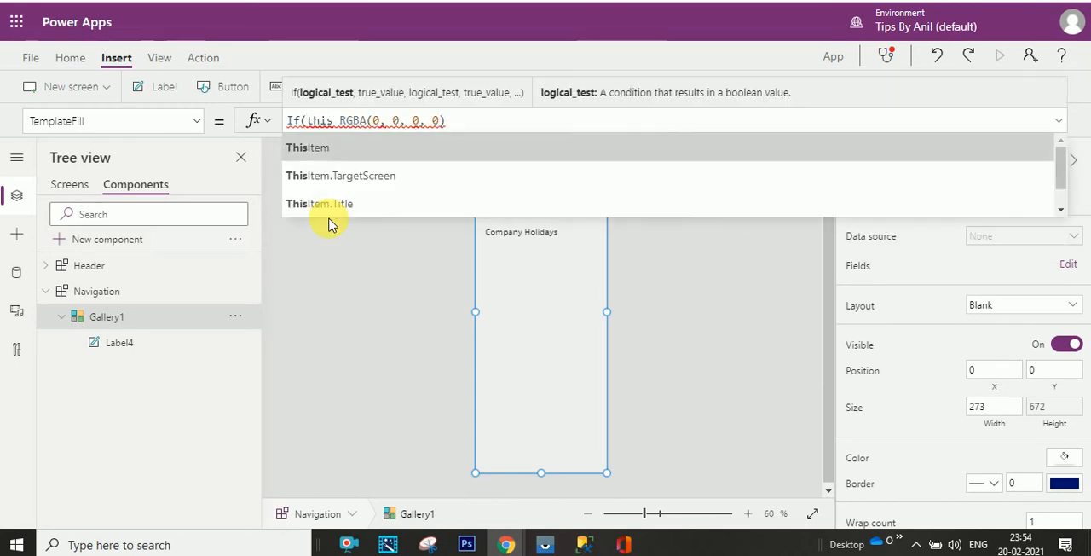
key(Tab)
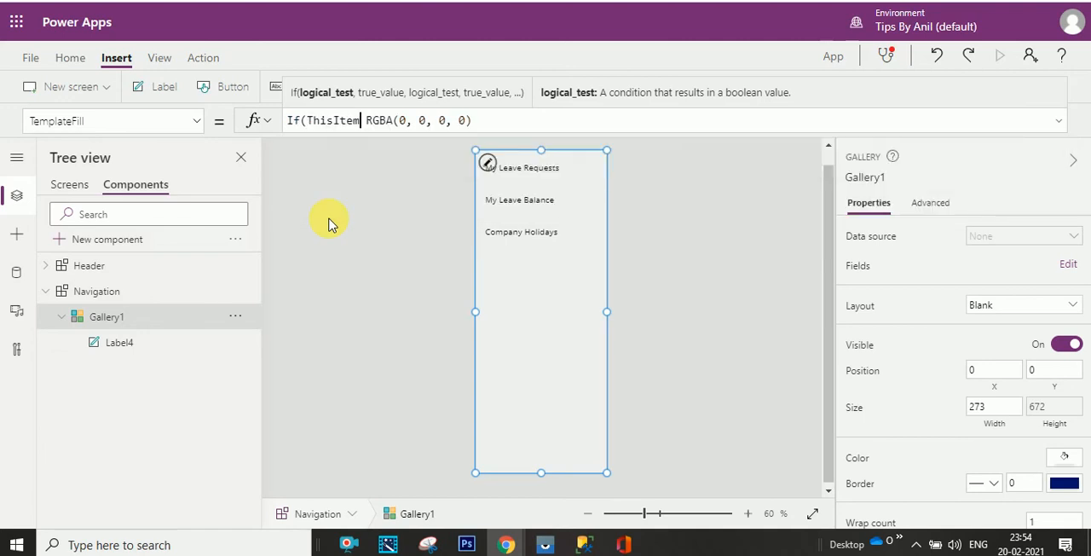
text(.is)
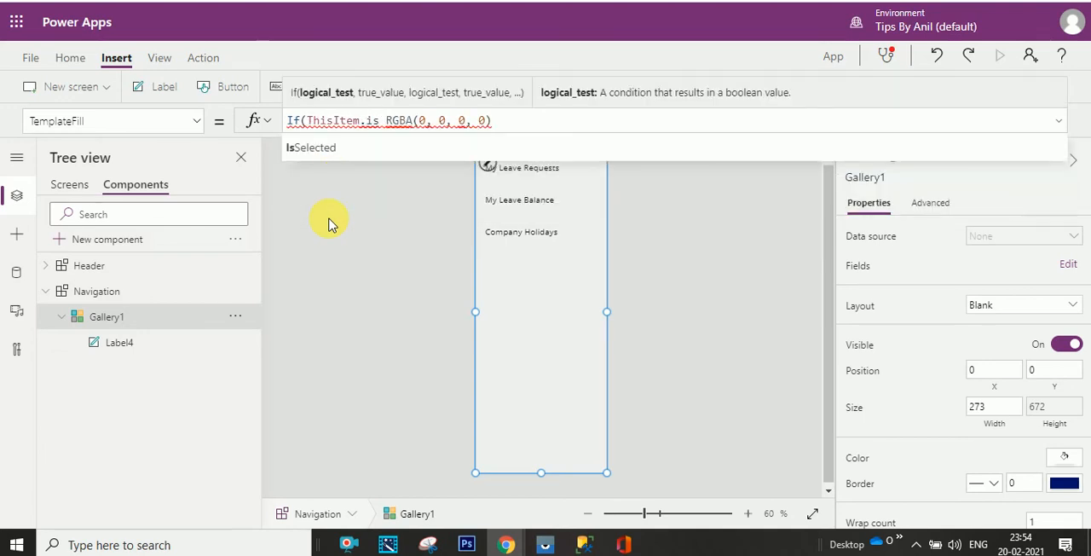
key(Tab)
- Set White as the true value after ThisItem.IsSelected in Gallery1's TemplateFill If formula
text(,)
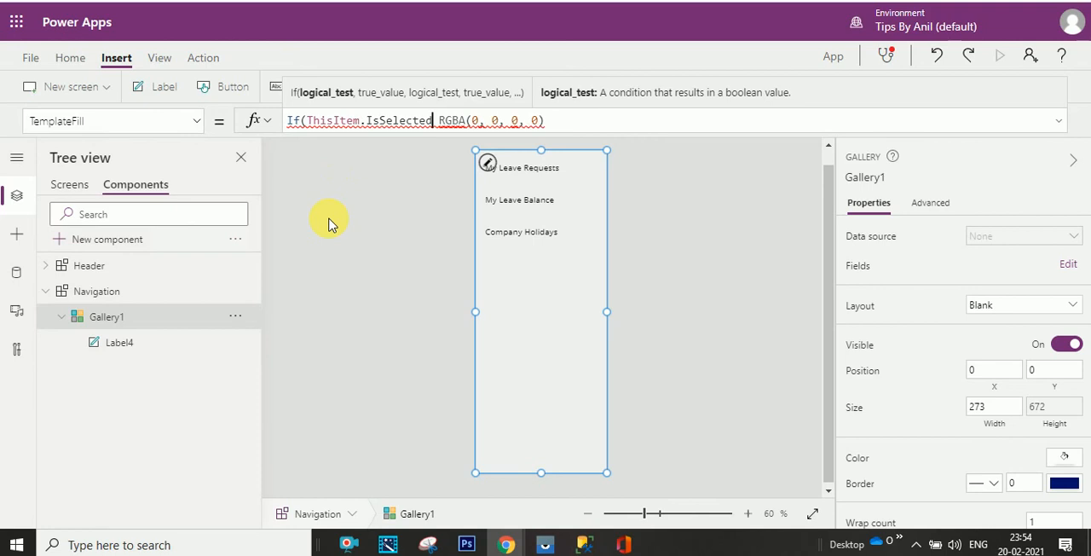
text(wh)
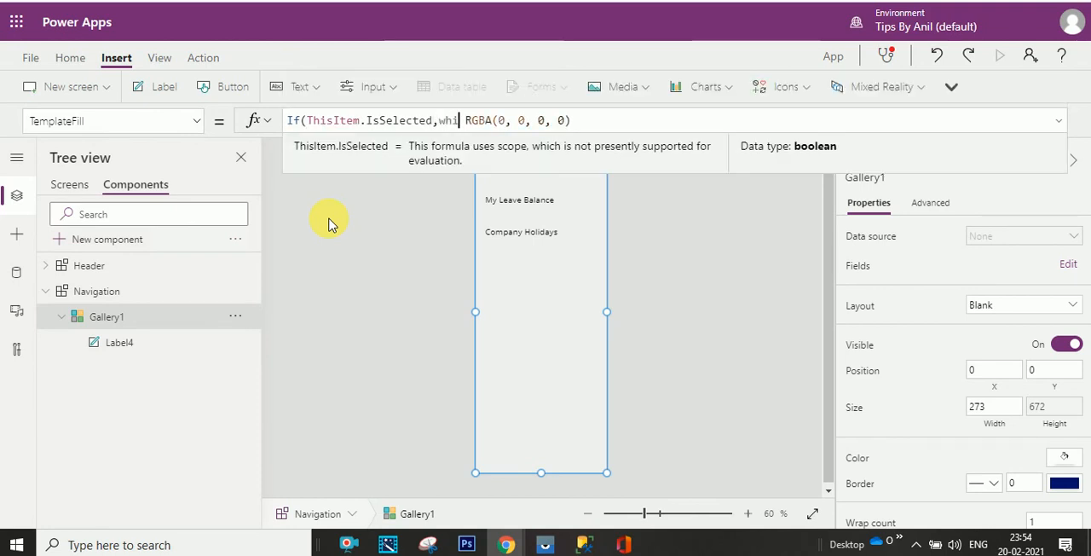
text(i)
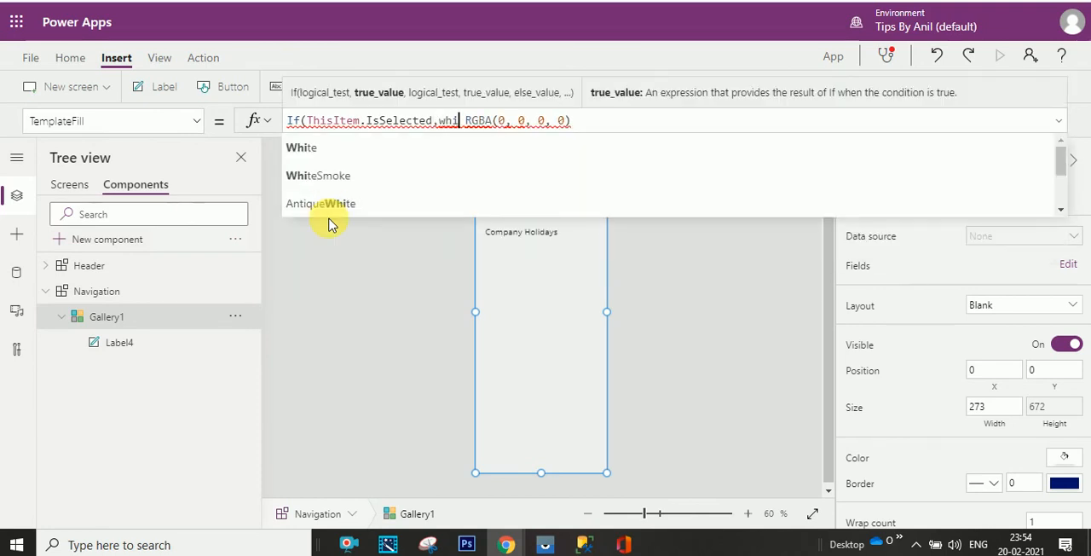
text(te)
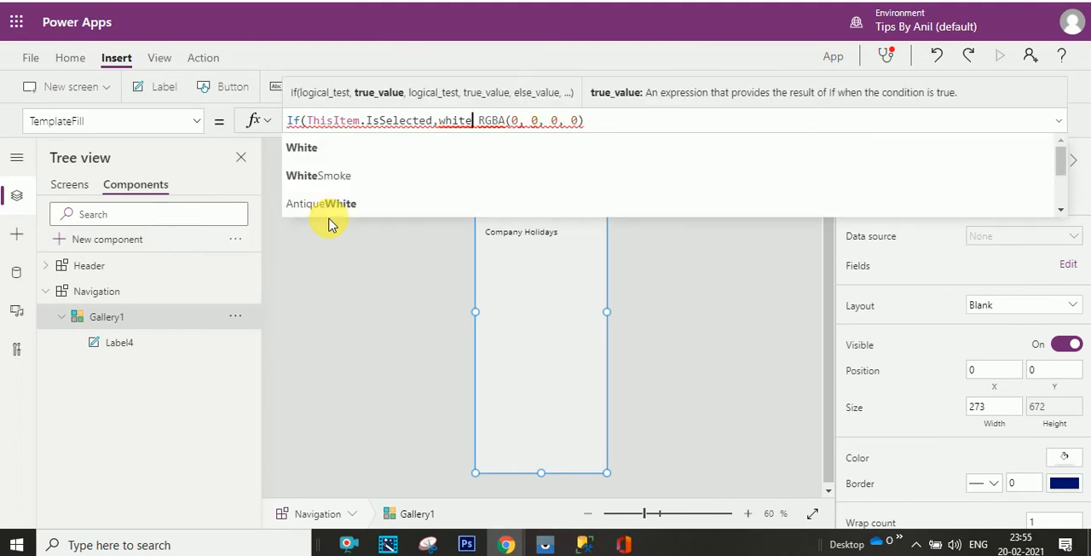
key(Down)
key(Return)
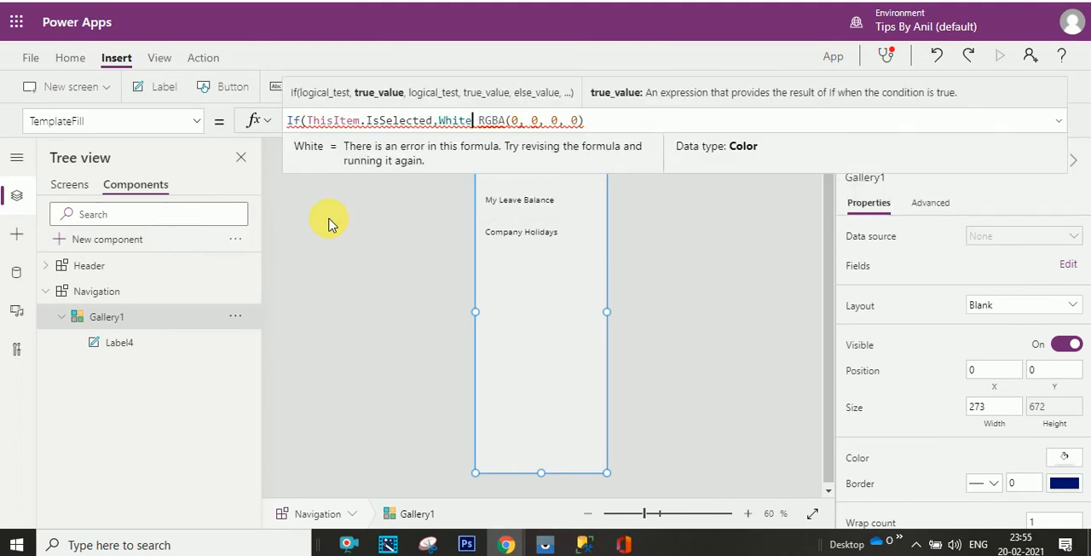
text(,)
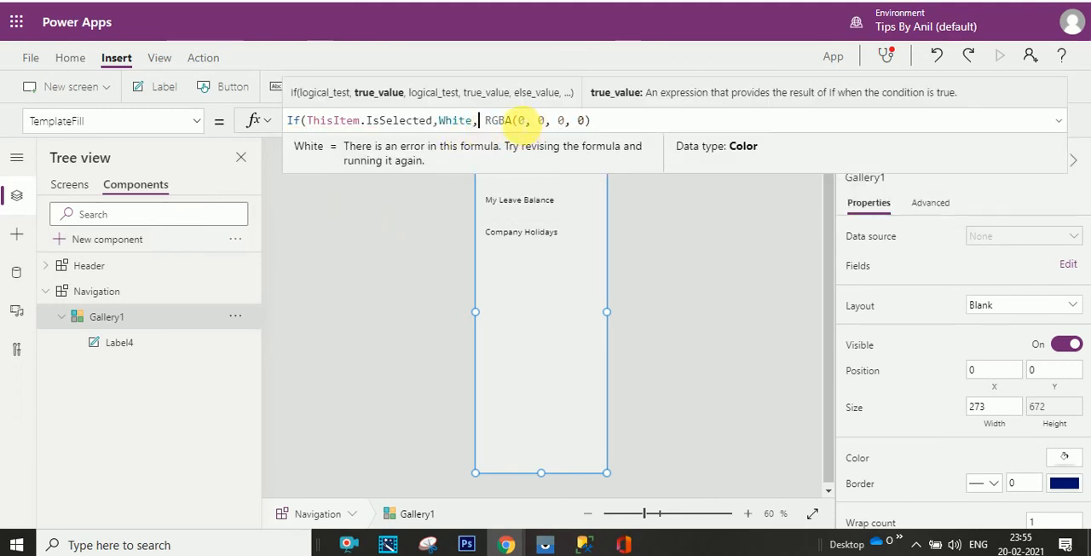
- Set the false value of Gallery1's TemplateFill If formula to RGBA(240, 240, 240, 1) and close the function
click(521, 120)
text(240, )
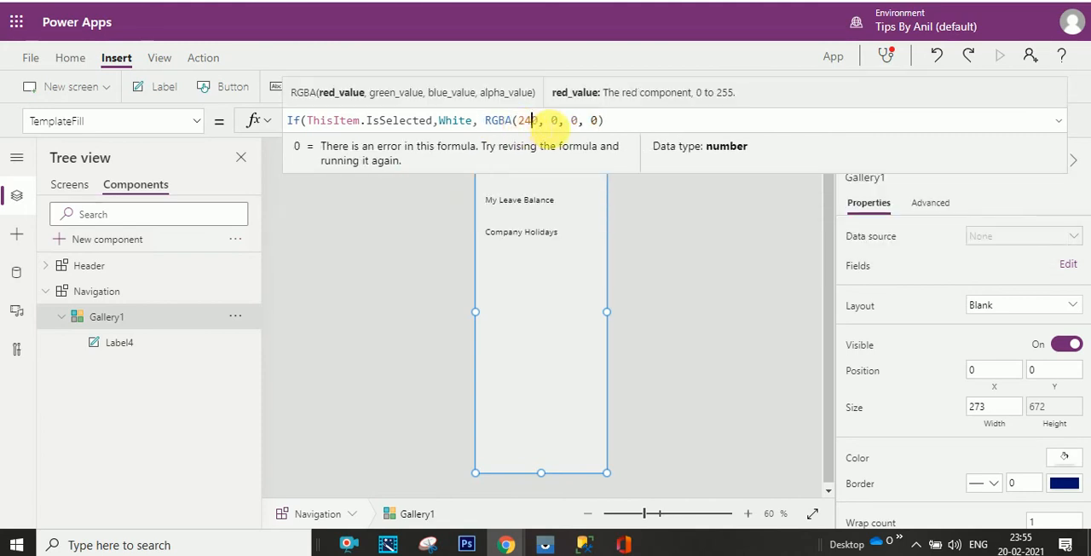
text(24)
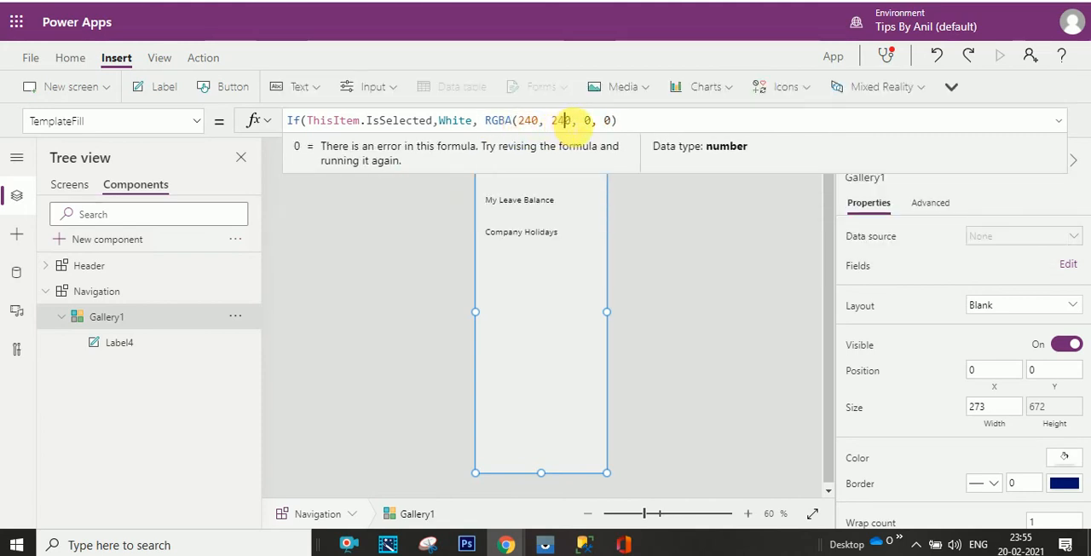
click(586, 120)
text(24)
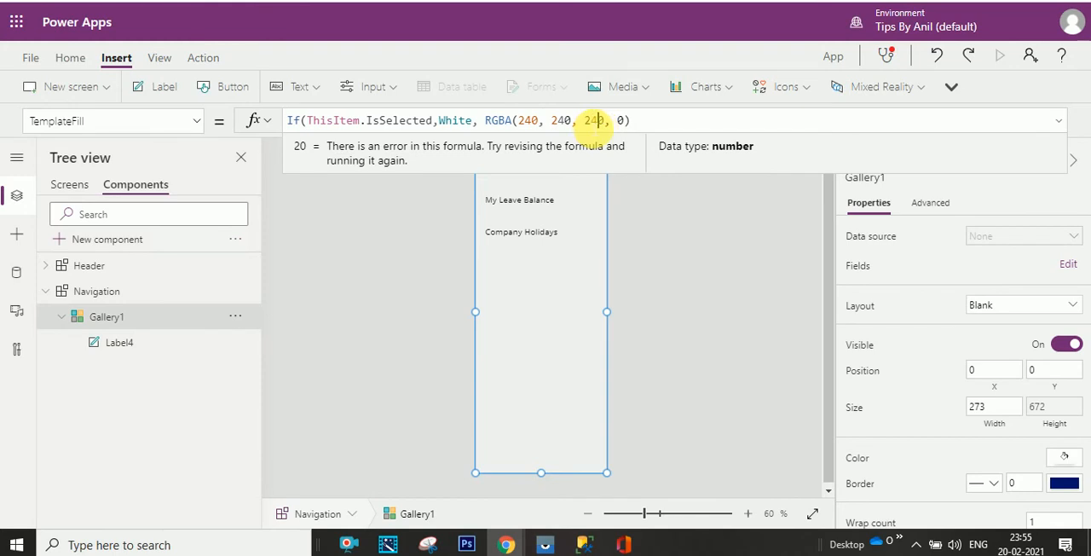
drag(619, 122, 626, 124)
text(1)
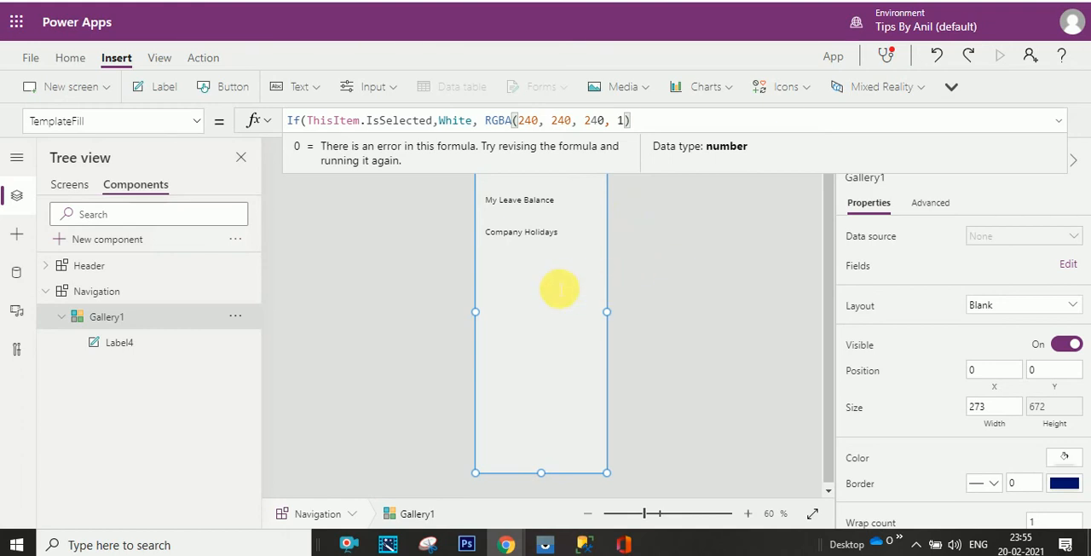
click(559, 289)
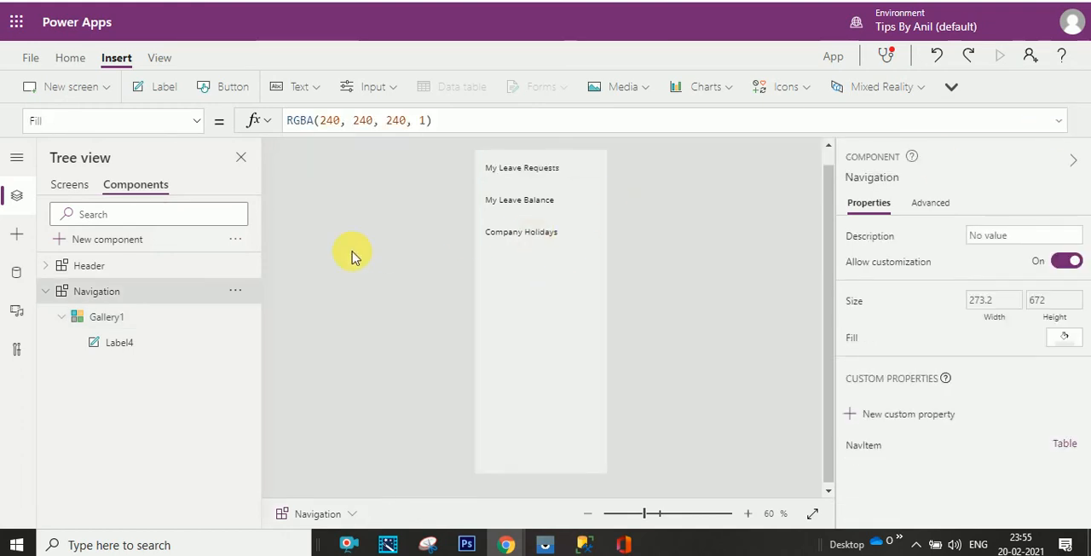
click(142, 322)
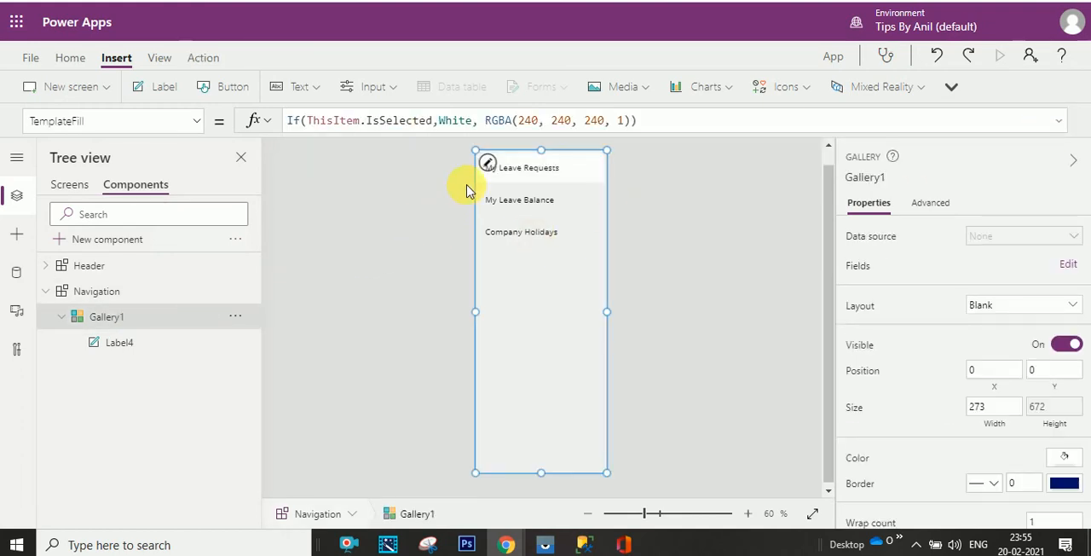
- Preview the Company Holidays screen and select the navigation items one after another to check the selection highlight
click(69, 185)
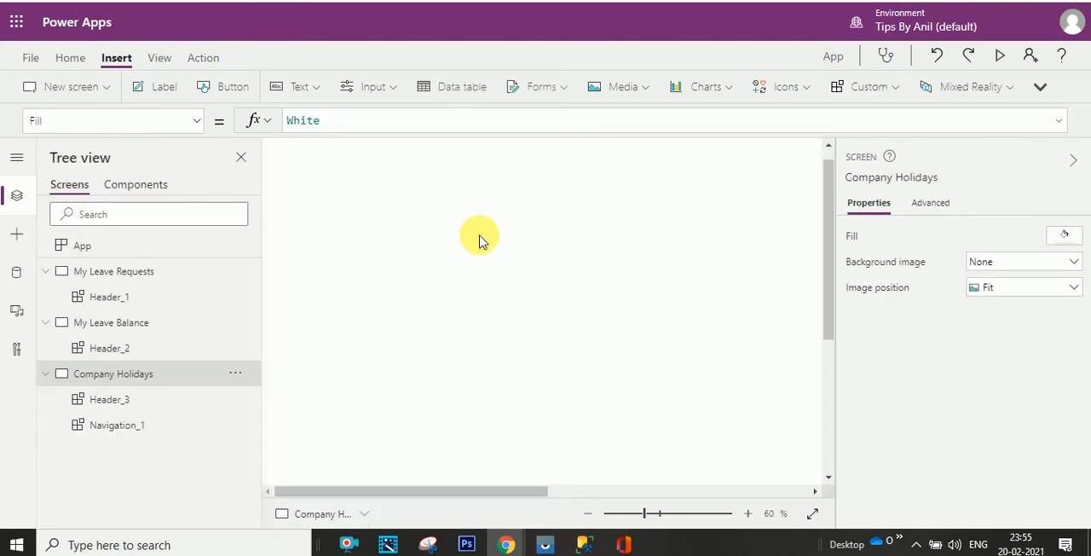
click(587, 513)
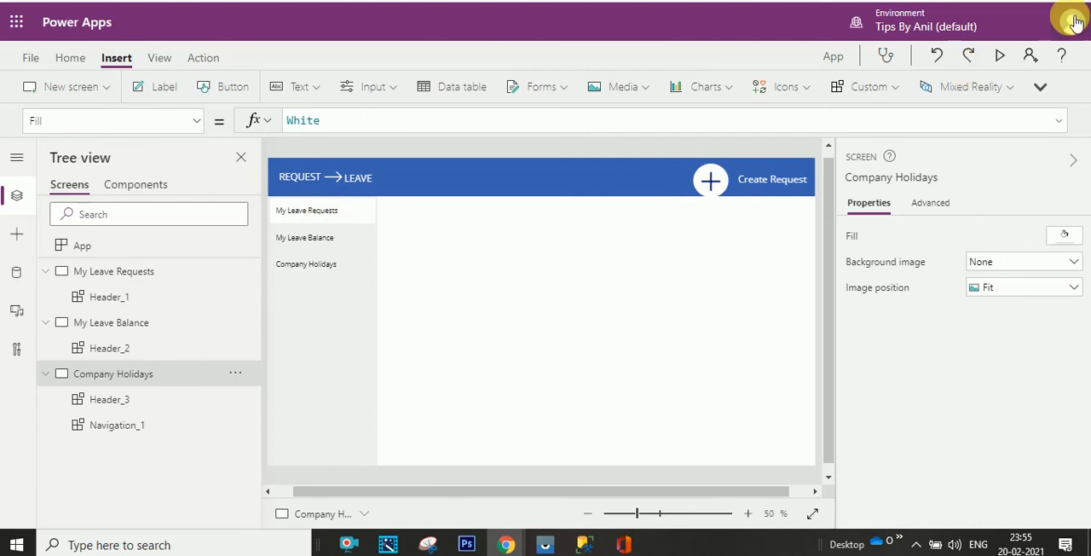
key(F5)
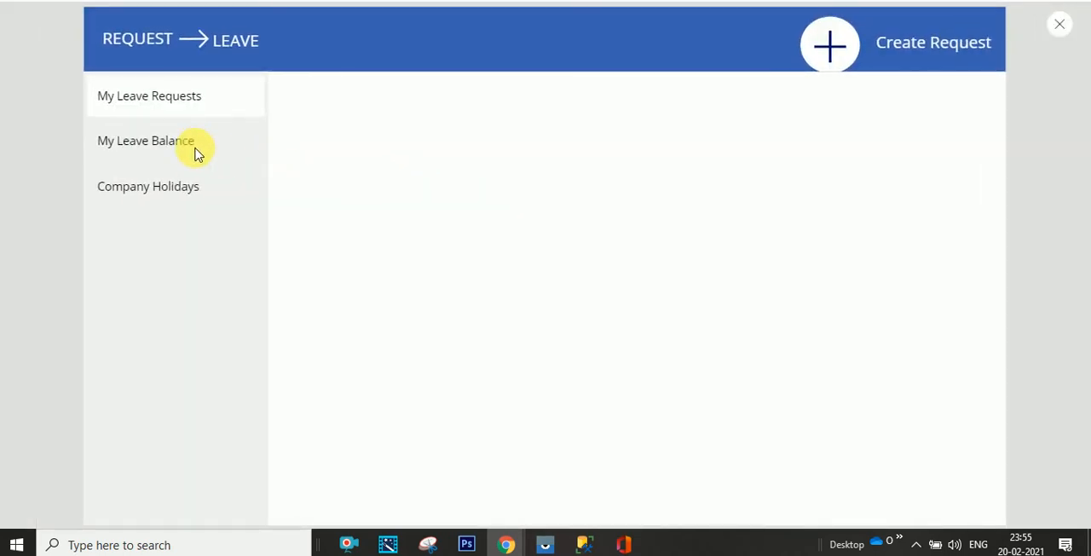
click(194, 145)
click(195, 101)
click(193, 149)
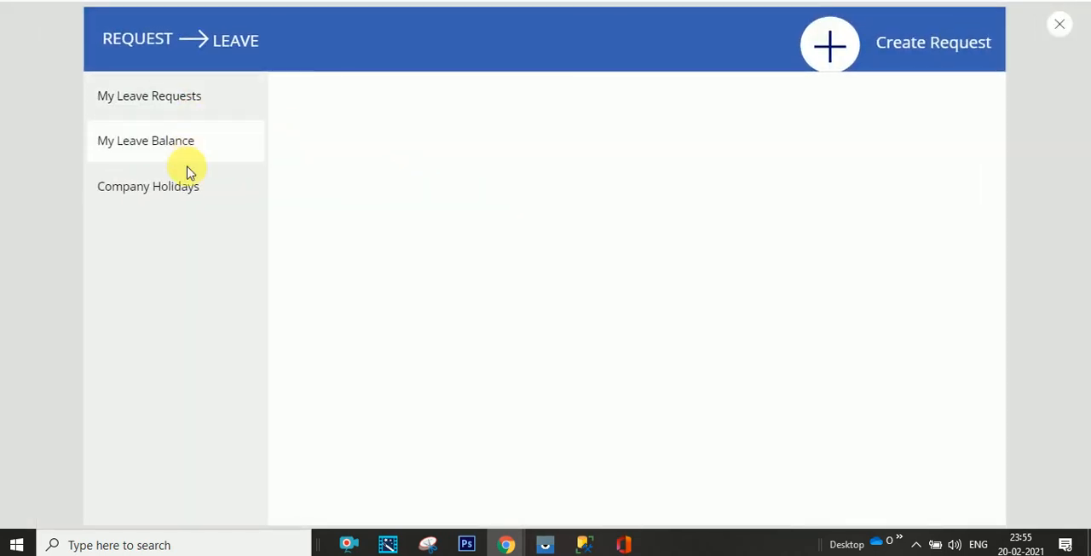
click(189, 183)
click(194, 142)
click(183, 104)
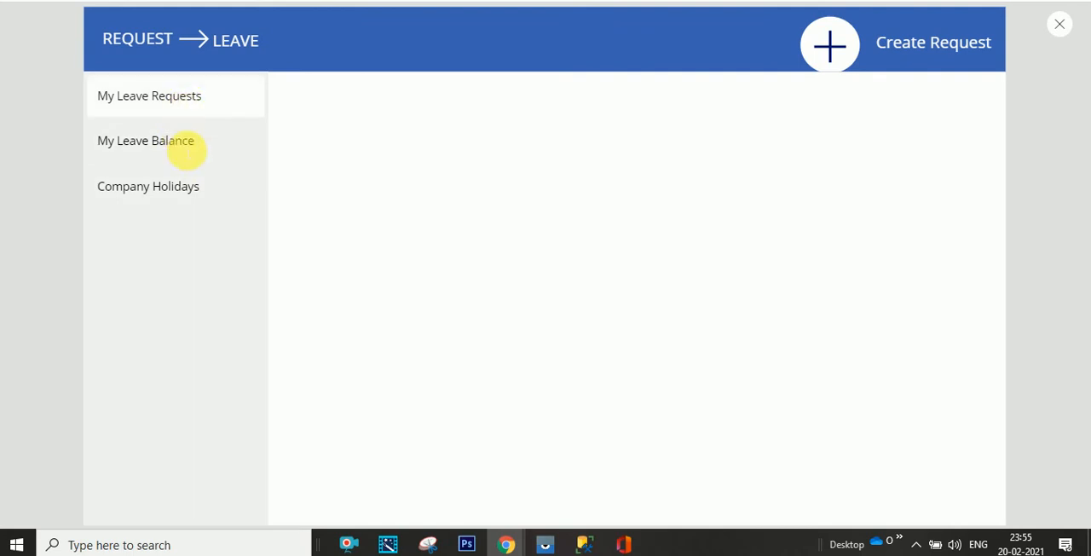
click(186, 147)
click(182, 185)
click(191, 143)
click(195, 109)
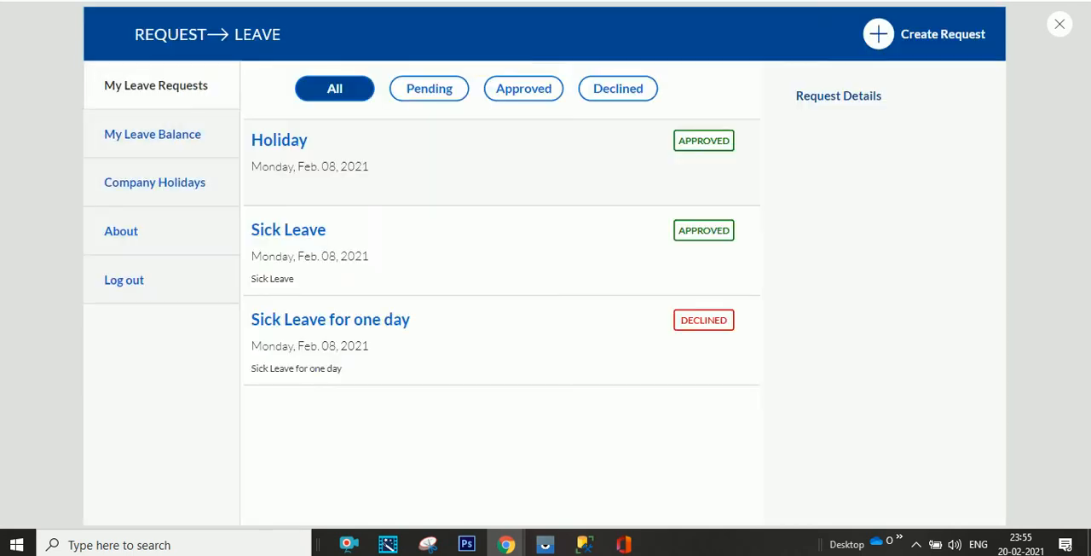
- Switch to the finished leave request app and browse its My Leave Balance, Company Holidays and About navigation entries for comparison
click(203, 151)
click(202, 182)
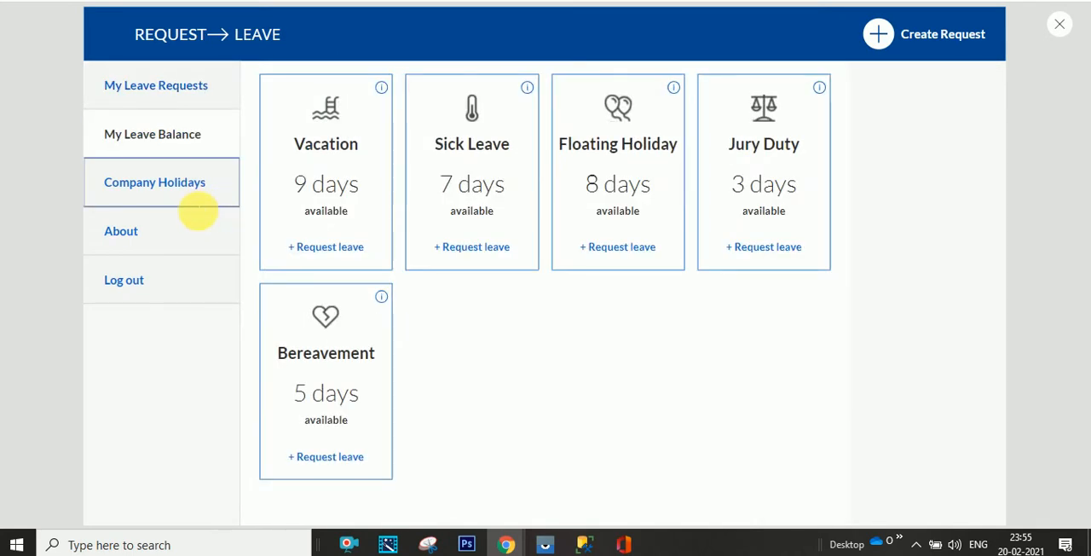
click(203, 227)
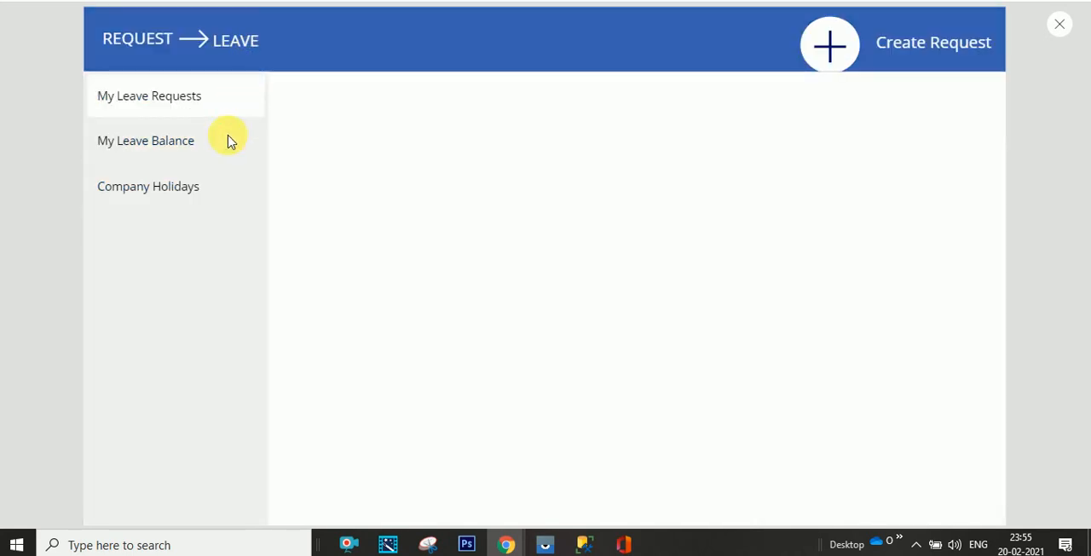
- Select My Leave Balance and Company Holidays in the previewed navigation, and close the preview
click(231, 141)
click(225, 196)
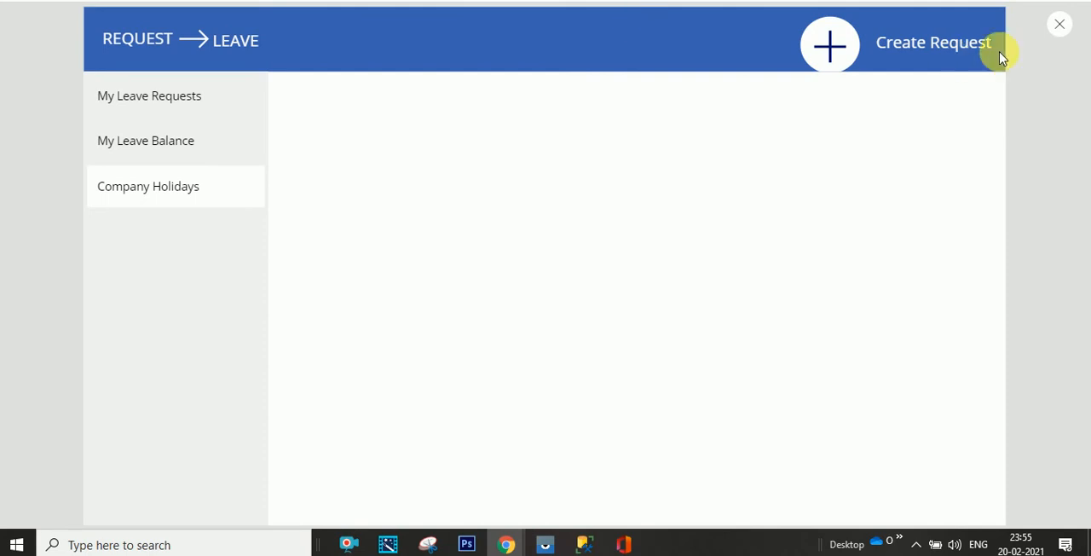
click(1061, 25)
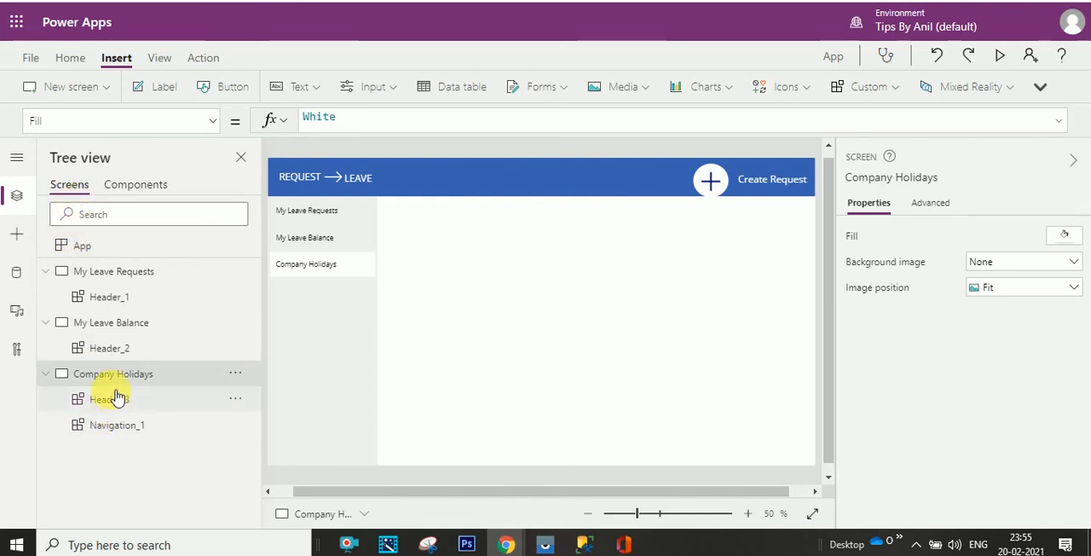
- Insert the Navigation component on the My Leave Balance screen and place it directly beneath the header at X 0, Y 96
click(116, 328)
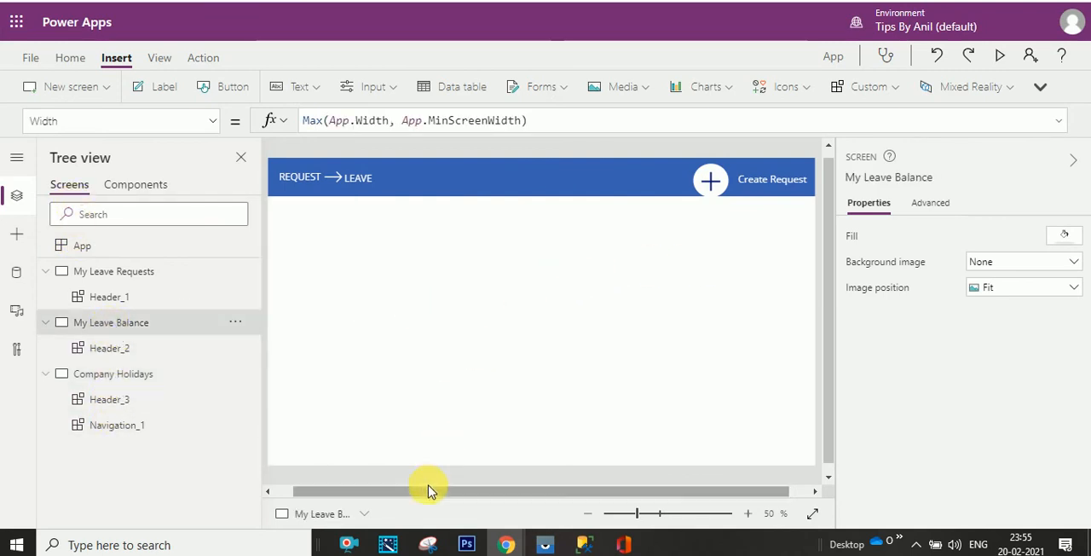
drag(426, 491, 405, 497)
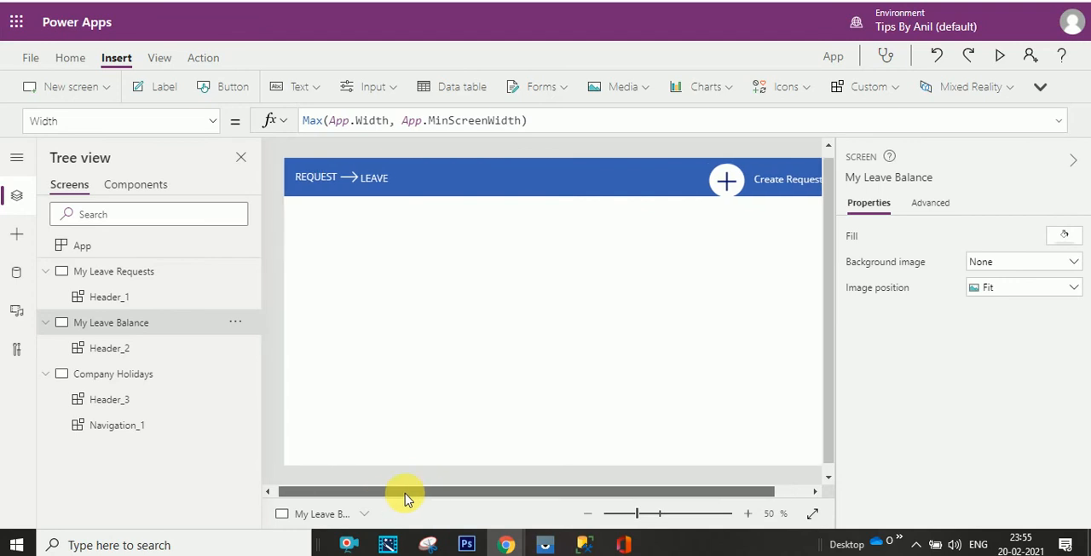
click(891, 87)
click(883, 154)
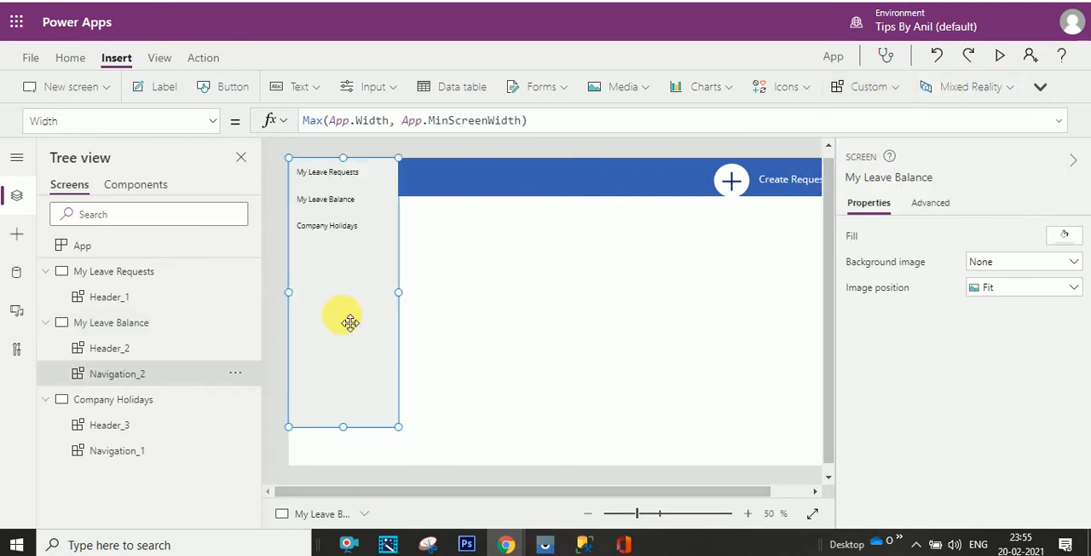
drag(365, 317, 370, 392)
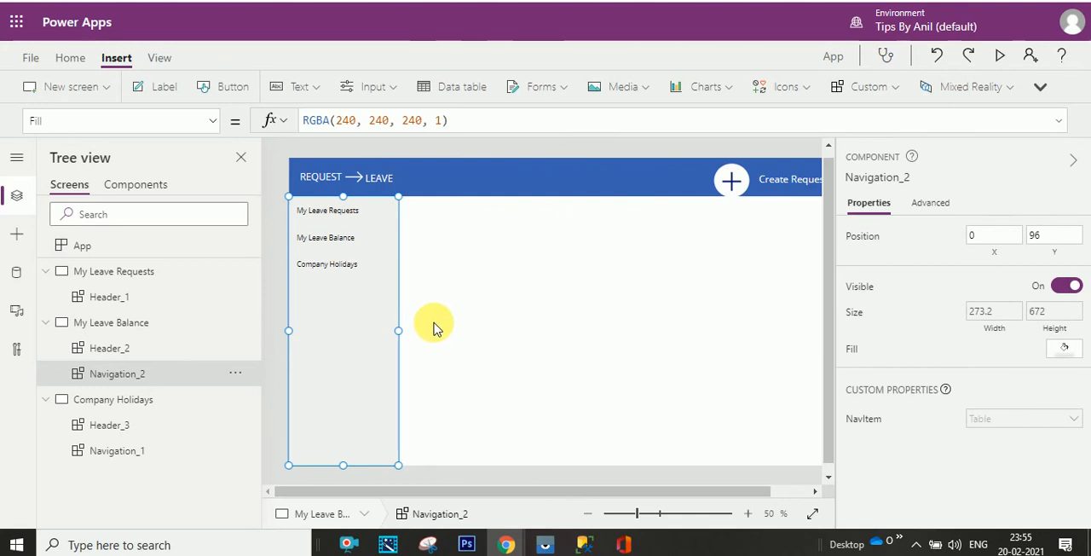
- Insert the Navigation component on the My Leave Requests screen and place it directly beneath the header at X 0, Y 96
click(128, 322)
click(133, 276)
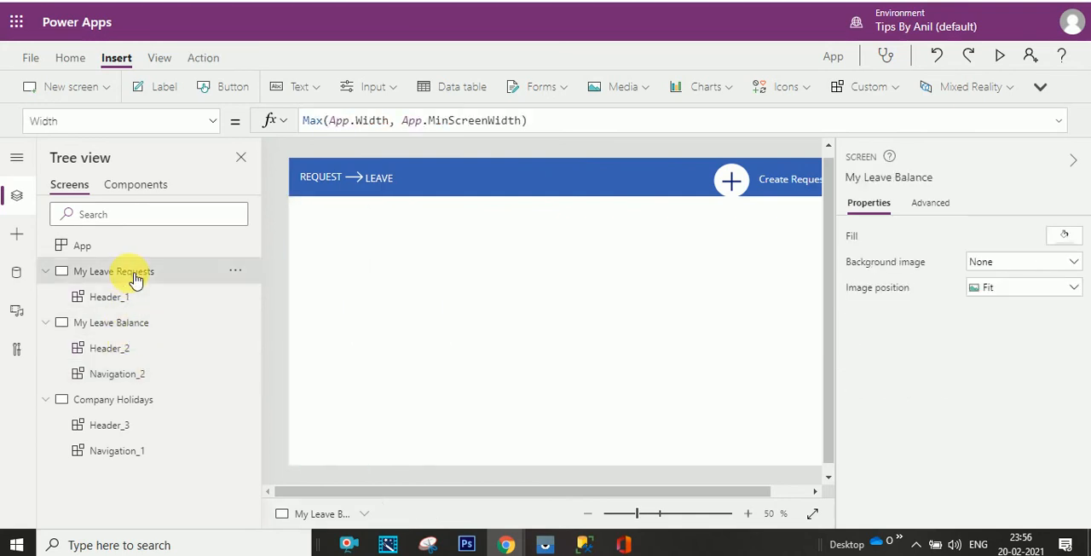
click(895, 87)
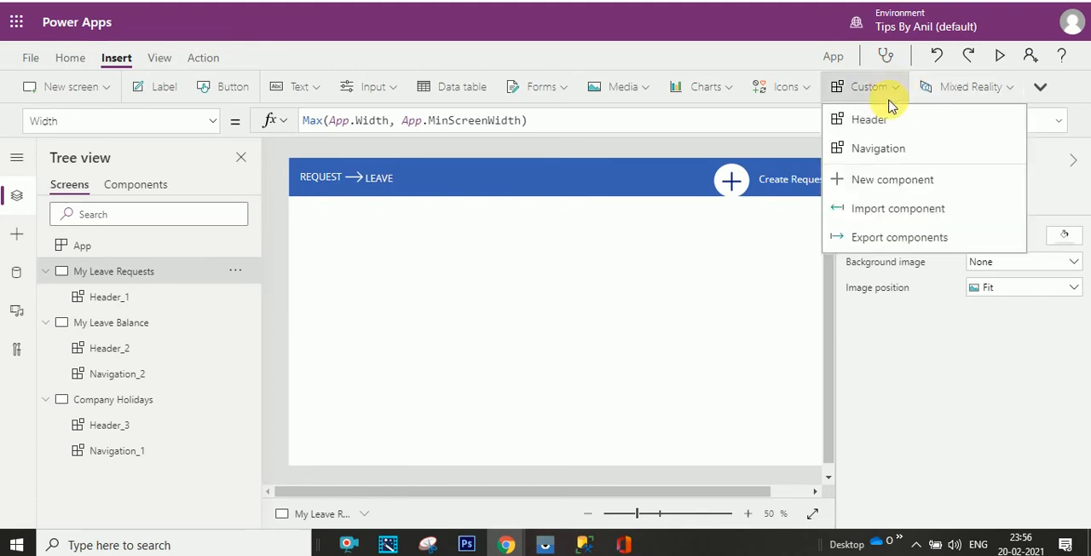
click(877, 148)
drag(348, 365, 350, 413)
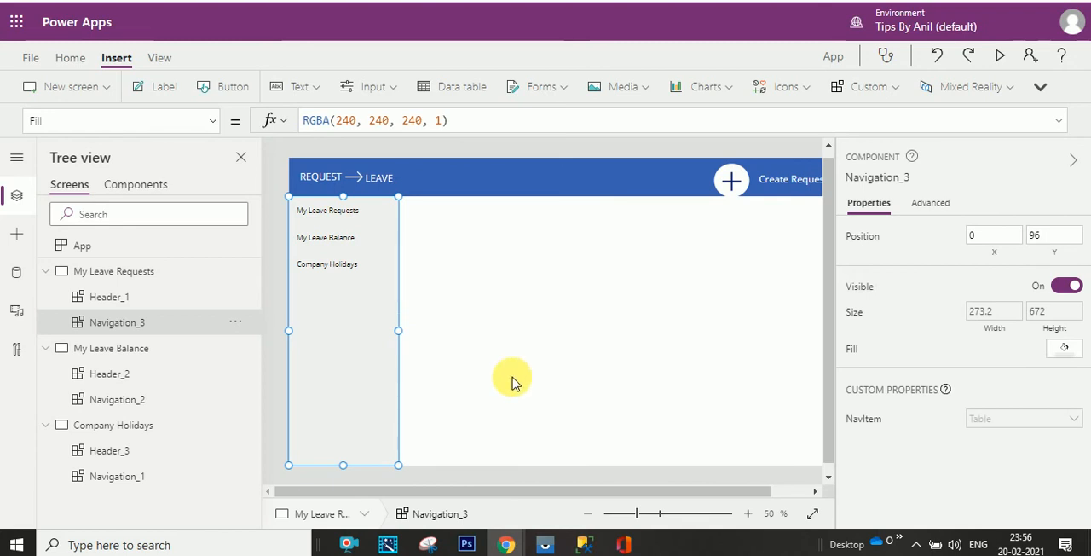
- Preview the My Leave Requests screen, select each of its navigation items, and close the preview
click(999, 62)
click(146, 143)
click(163, 98)
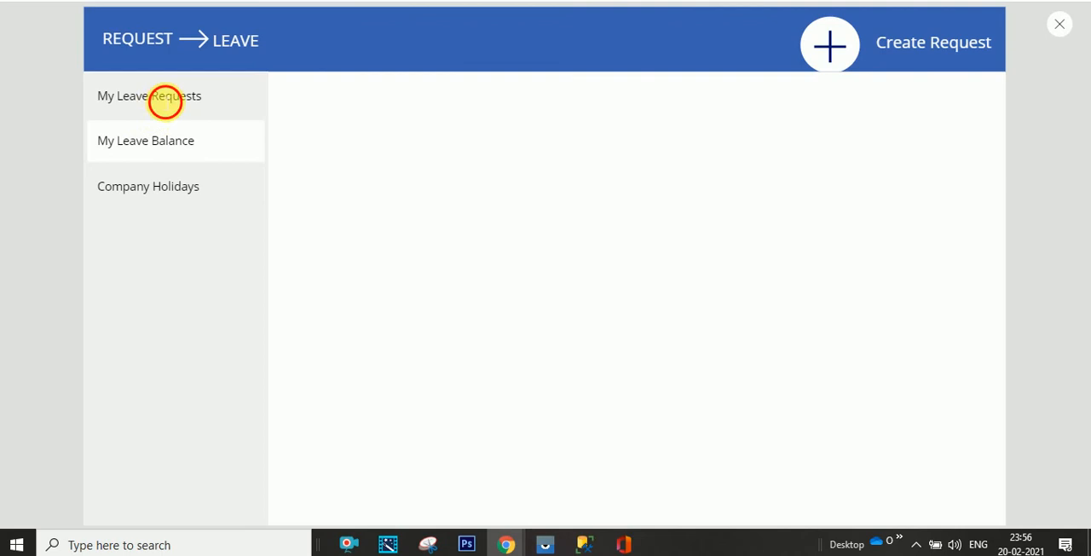
click(165, 157)
click(169, 191)
click(1059, 25)
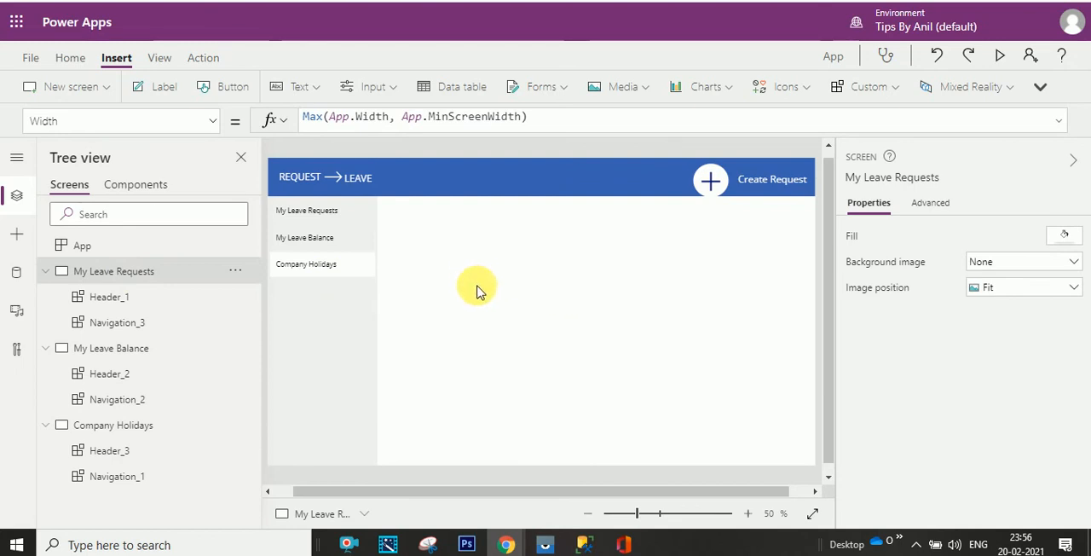
- Add a label reading "My Leave Requests" to the content area of the My Leave Requests screen and enlarge it to fit on one line
click(153, 89)
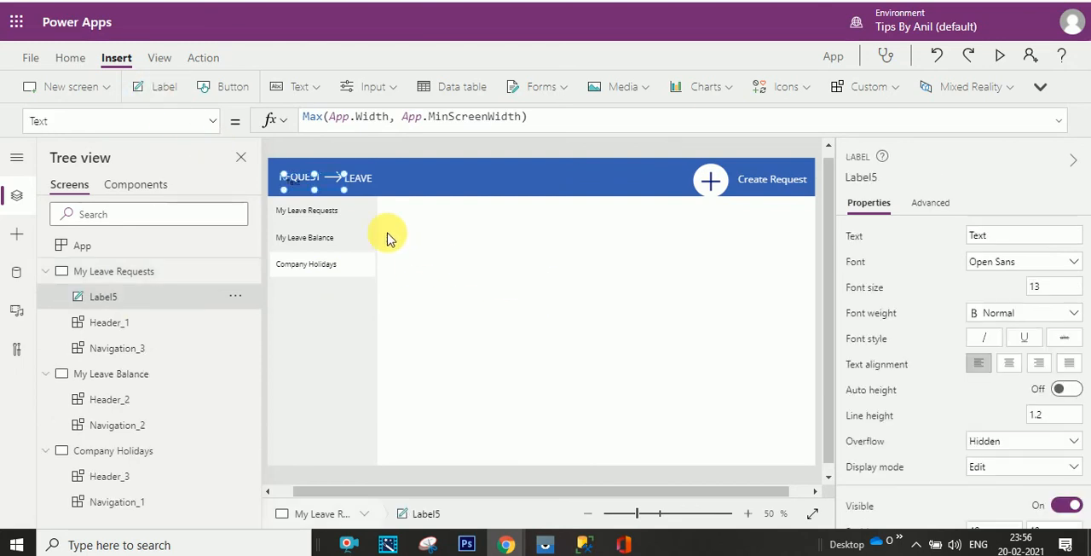
drag(411, 232, 526, 256)
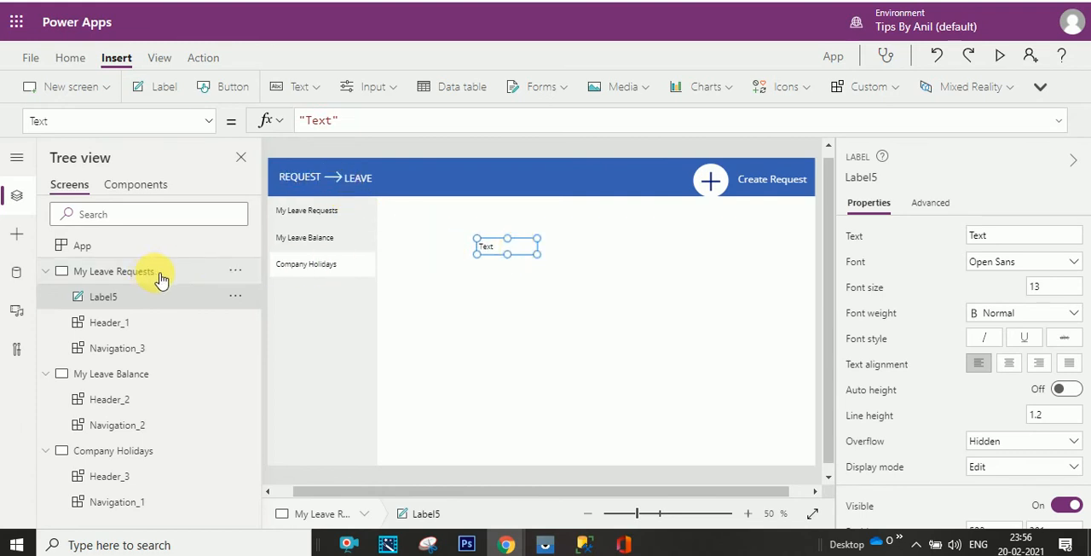
click(236, 272)
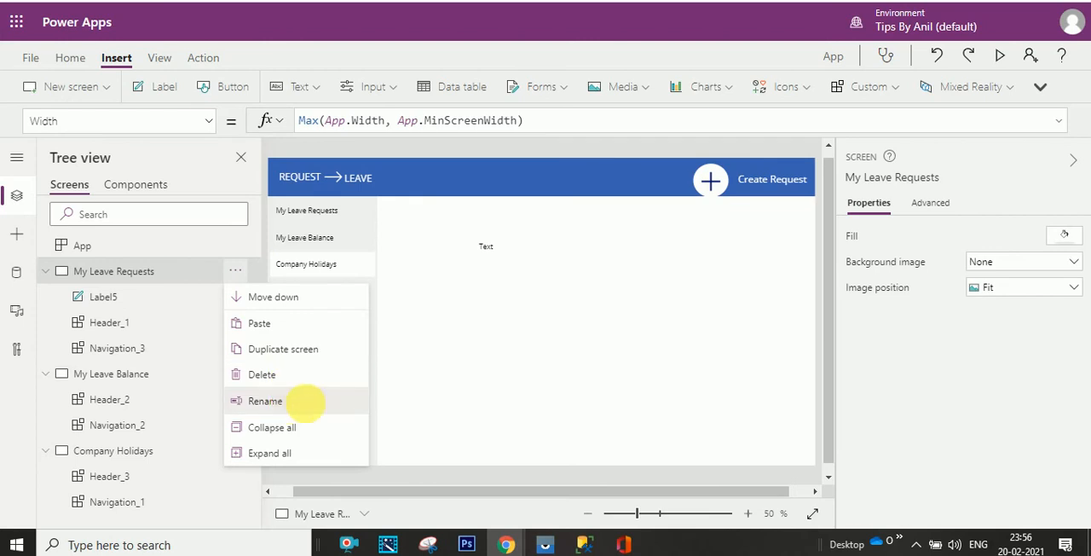
click(304, 397)
key(ctrl+c)
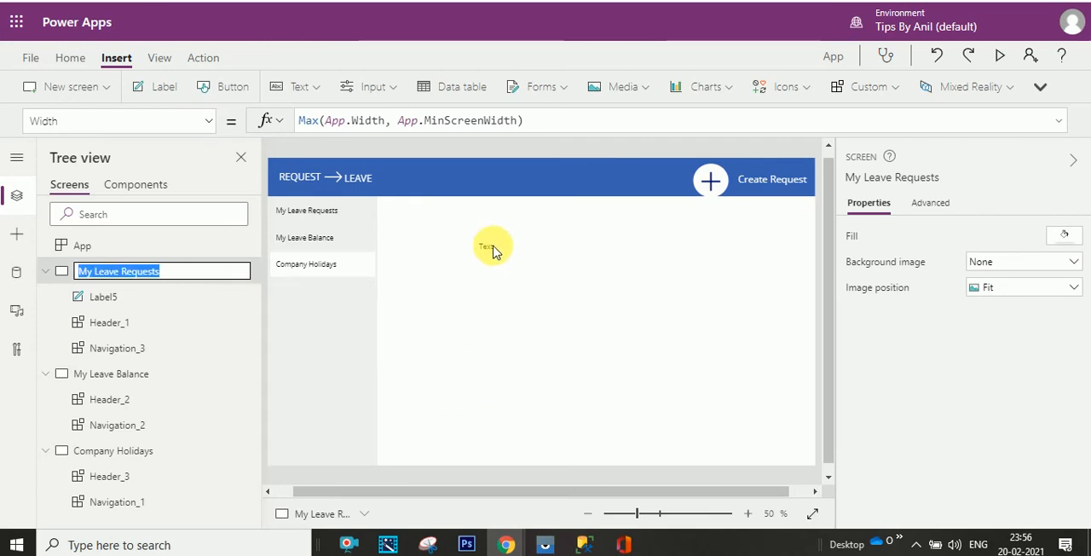
click(497, 248)
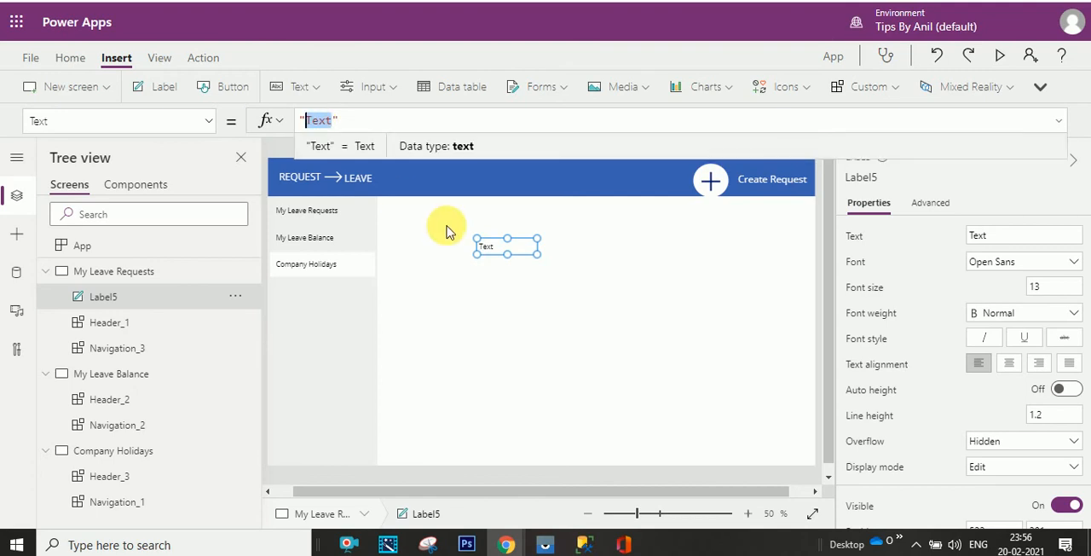
key(ctrl+v)
click(483, 330)
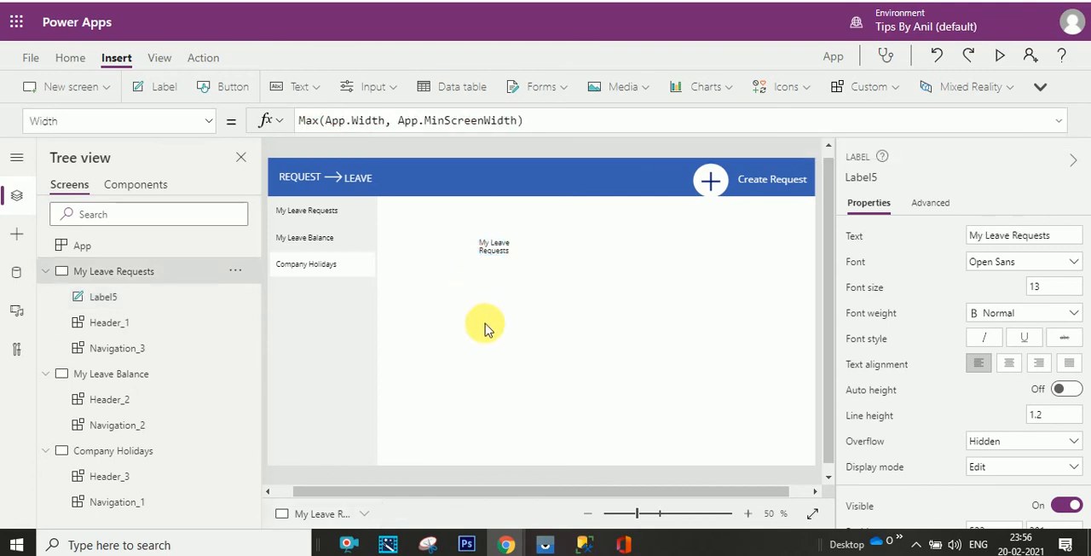
click(510, 253)
drag(516, 258, 628, 271)
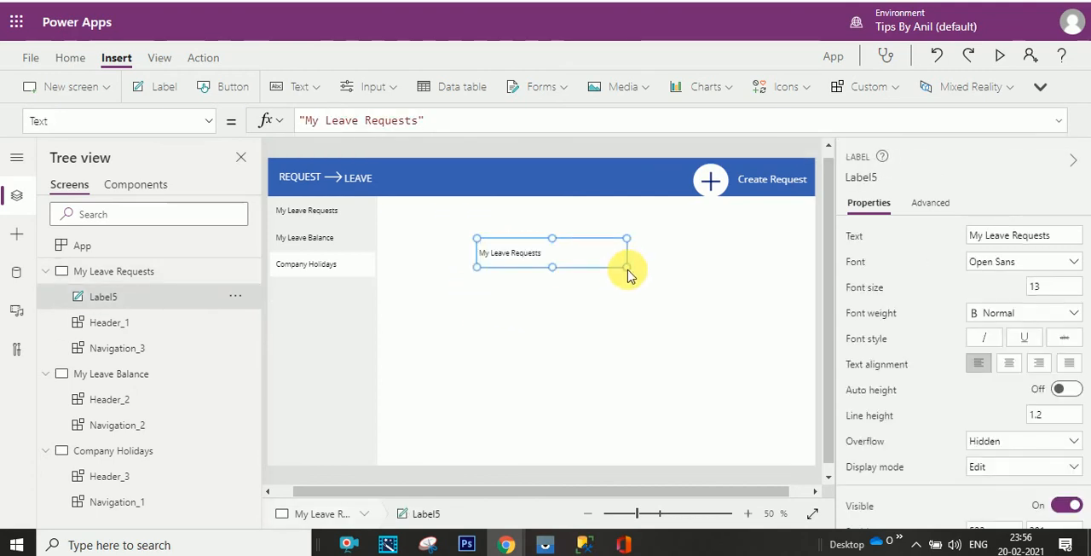
- Add a label reading "My Leave Balance" to the content area of the My Leave Balance screen and enlarge it to fit on one line
click(130, 384)
click(234, 374)
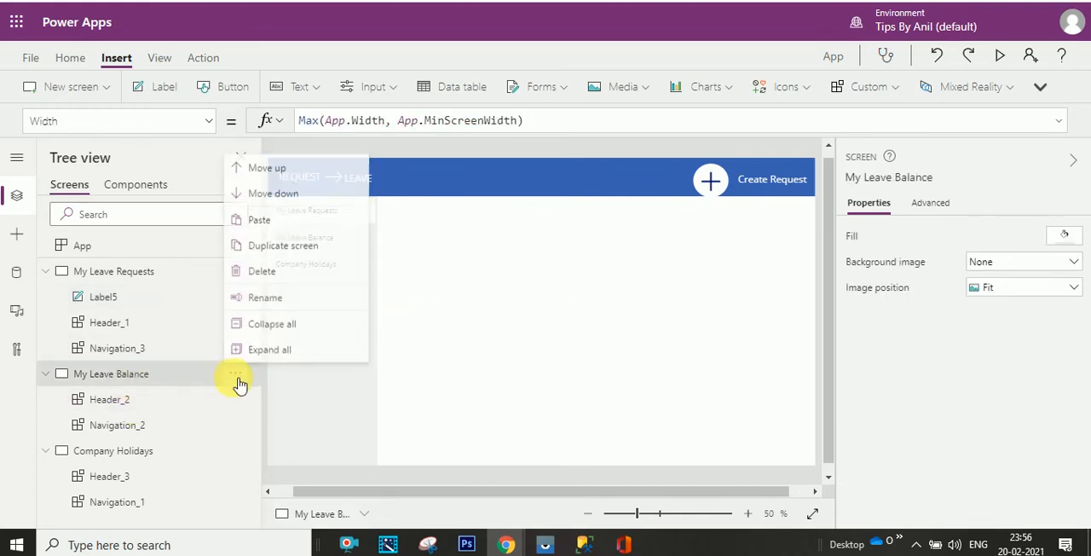
click(266, 297)
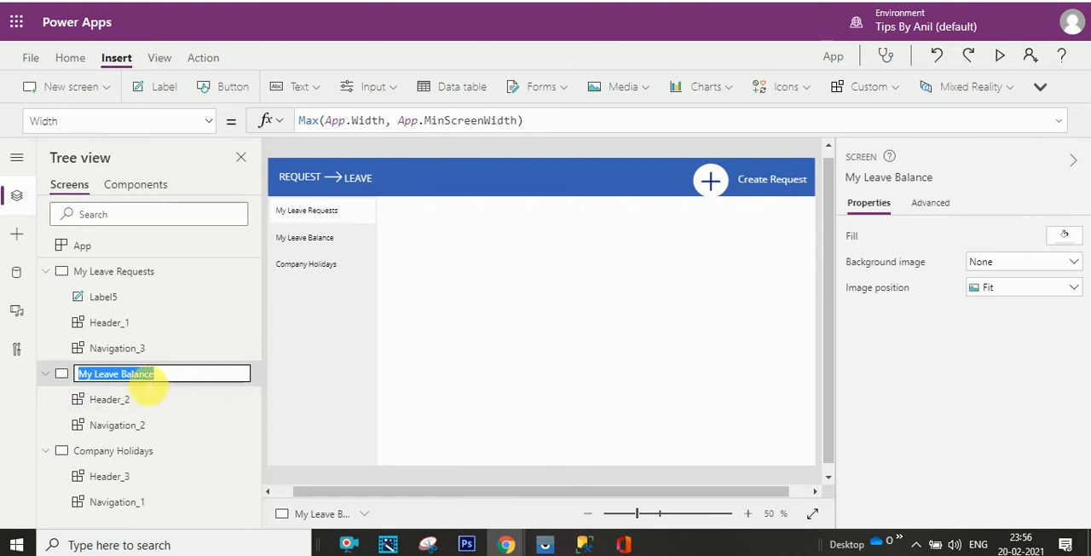
click(67, 382)
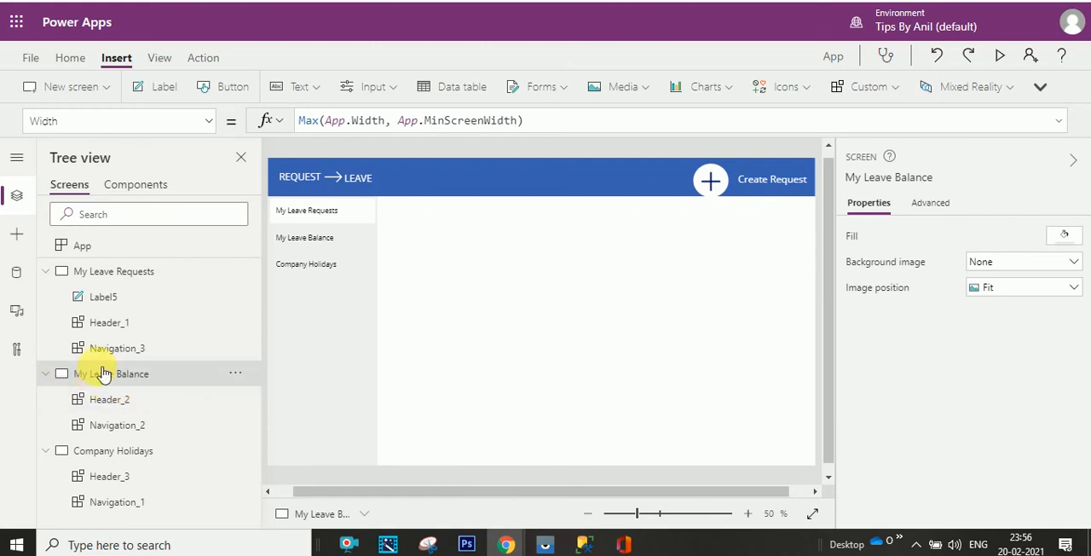
click(158, 87)
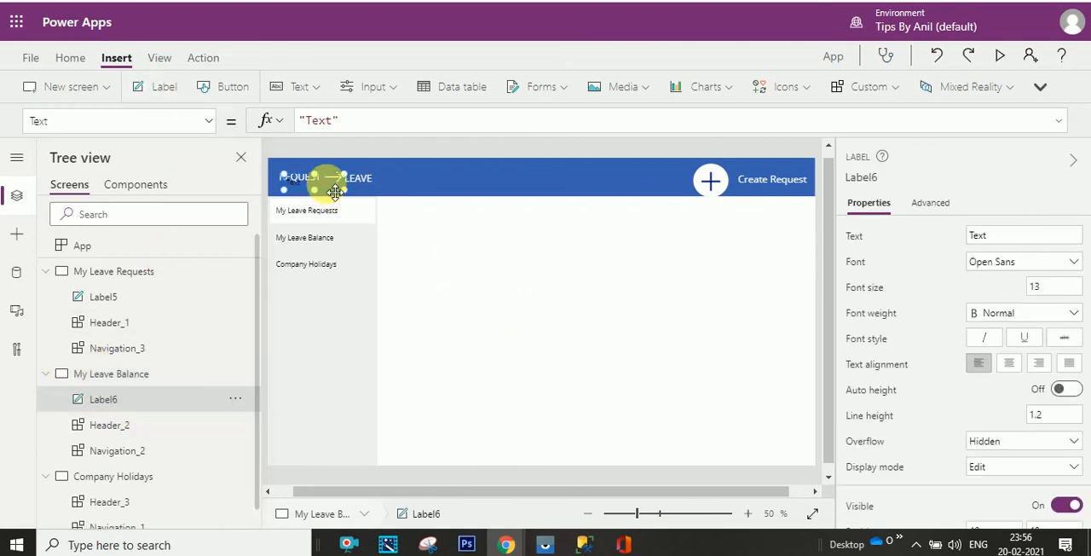
drag(334, 192, 497, 265)
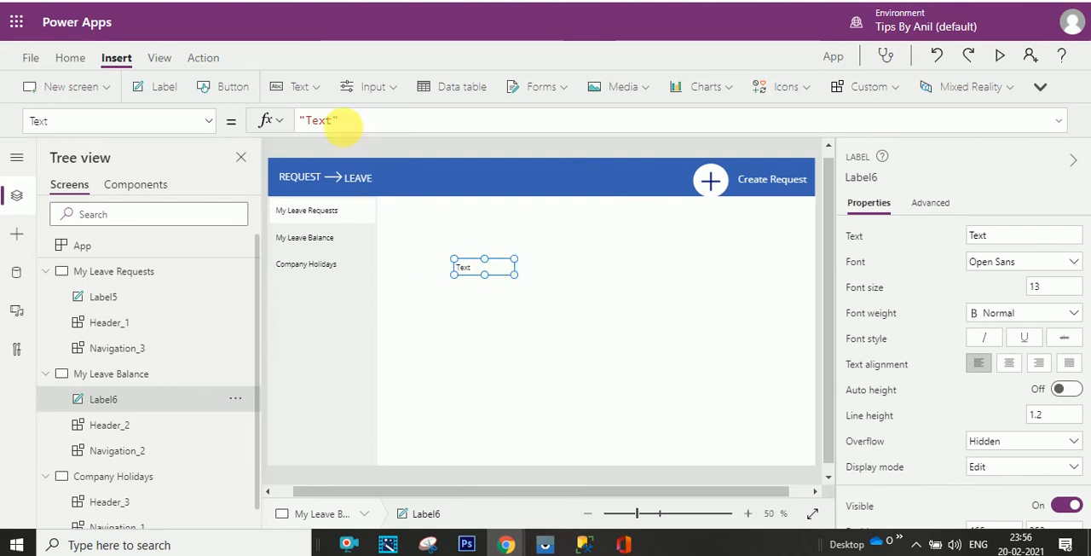
double_click(315, 120)
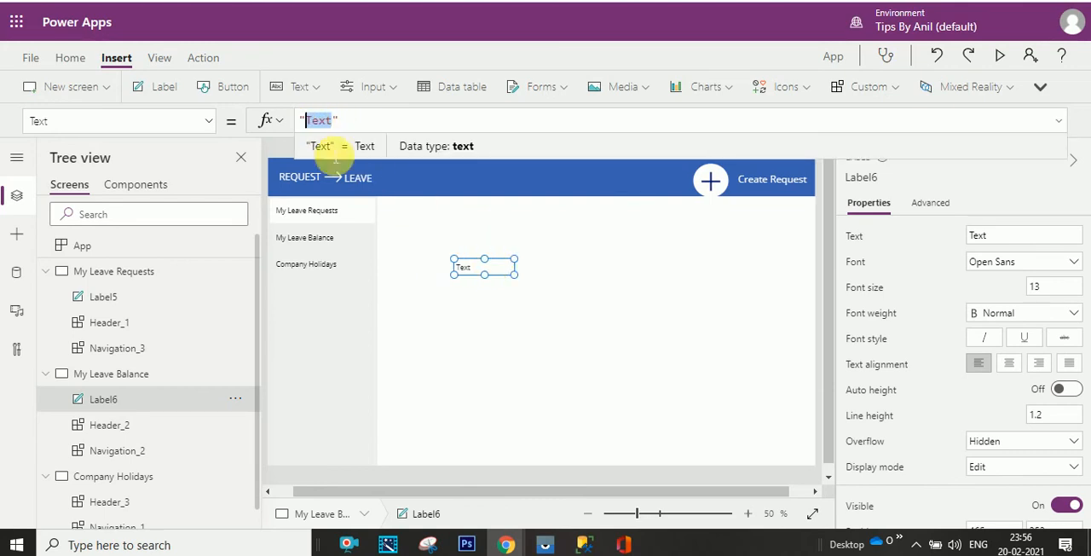
text(My Leave Balance)
click(606, 360)
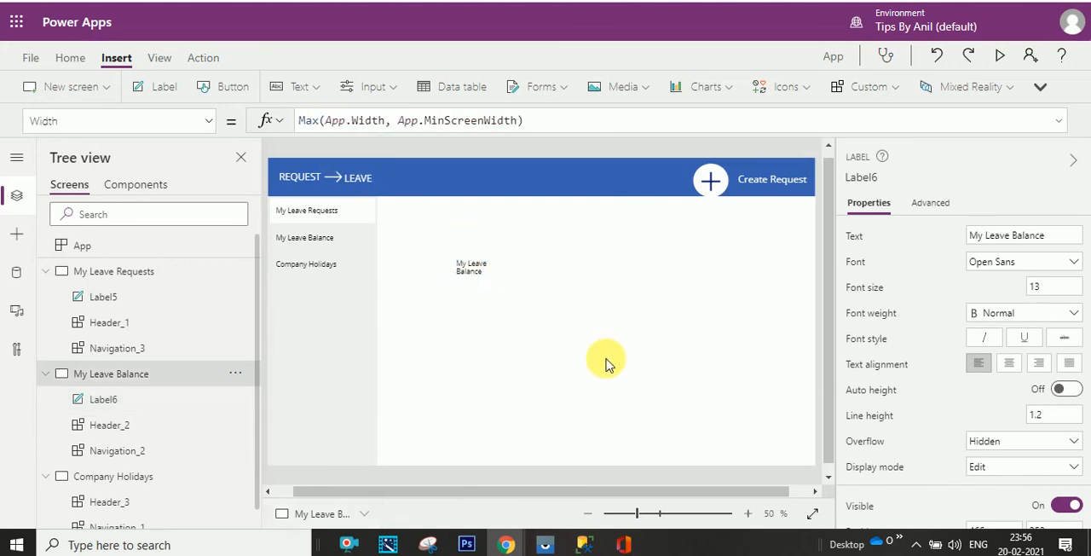
click(480, 271)
drag(513, 274, 592, 287)
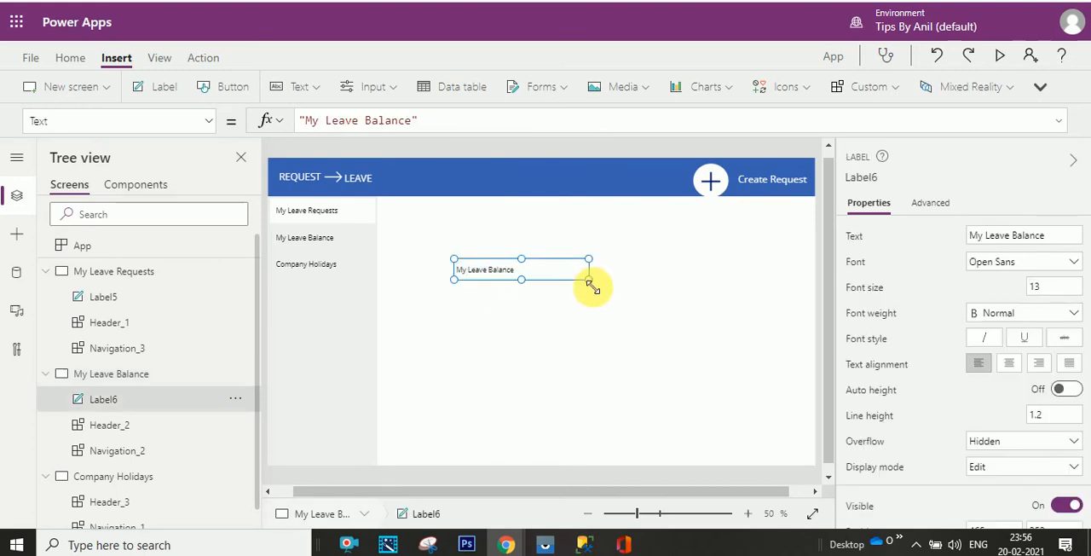
- Add a widened label reading "Company Holidays" to the content area of the Company Holidays screen
click(101, 479)
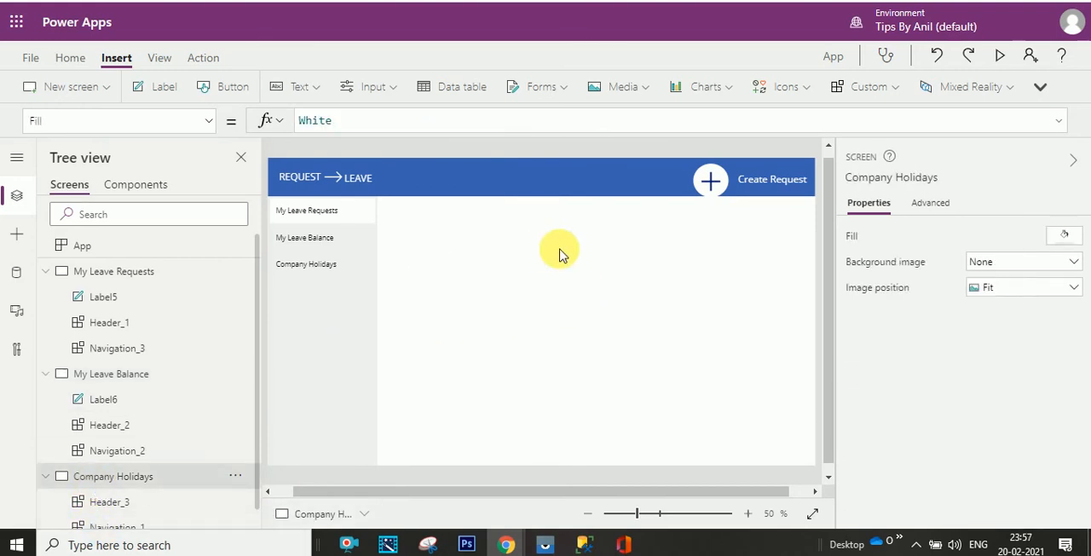
click(235, 482)
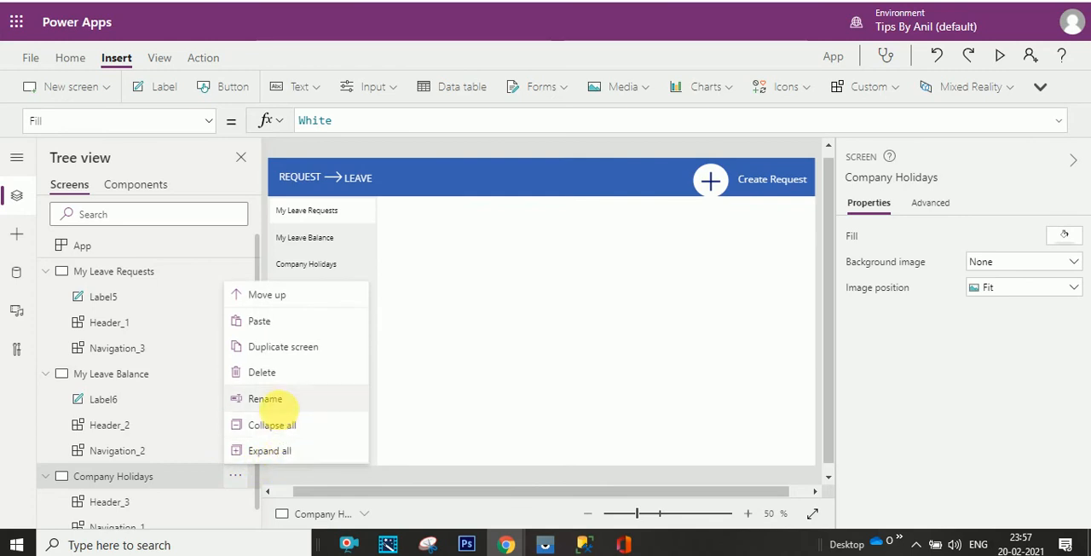
click(265, 396)
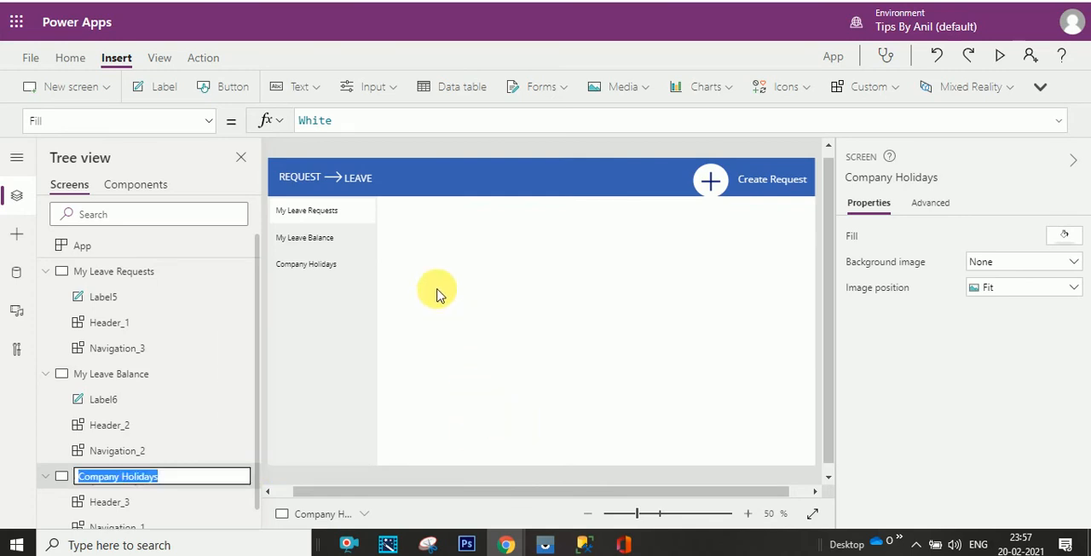
click(158, 88)
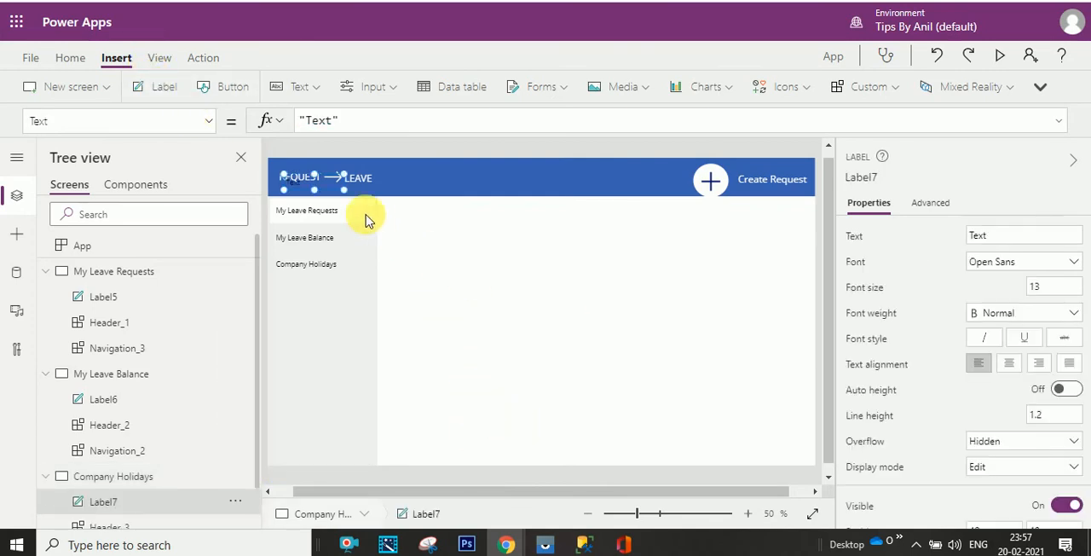
drag(324, 178, 666, 287)
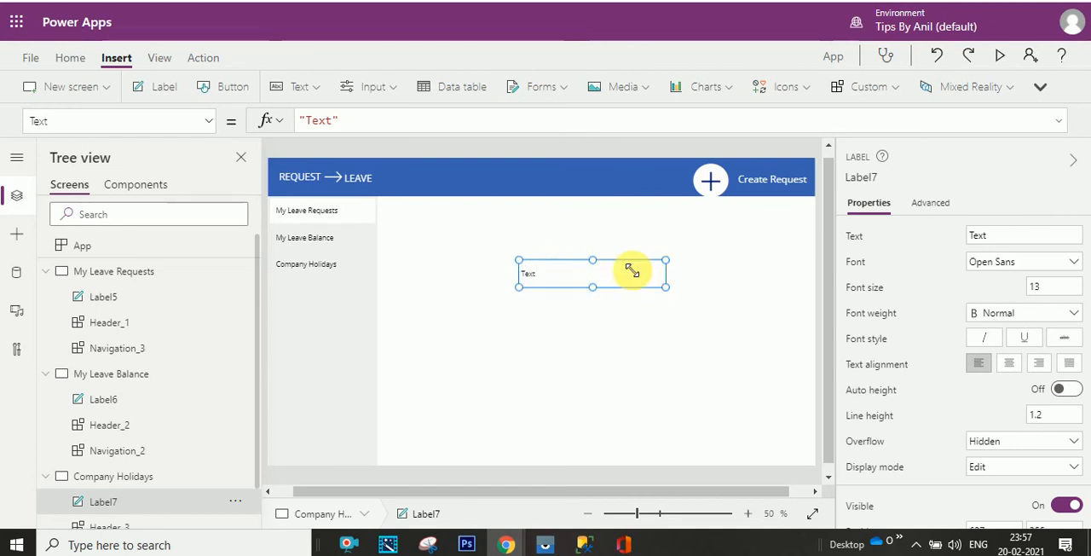
double_click(317, 121)
text(Company Holidays)
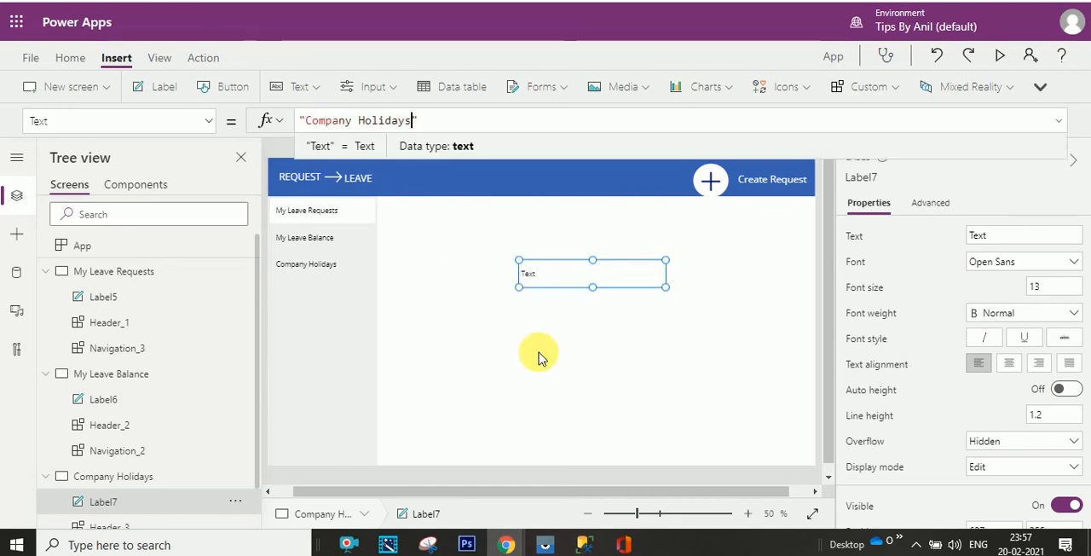
click(537, 356)
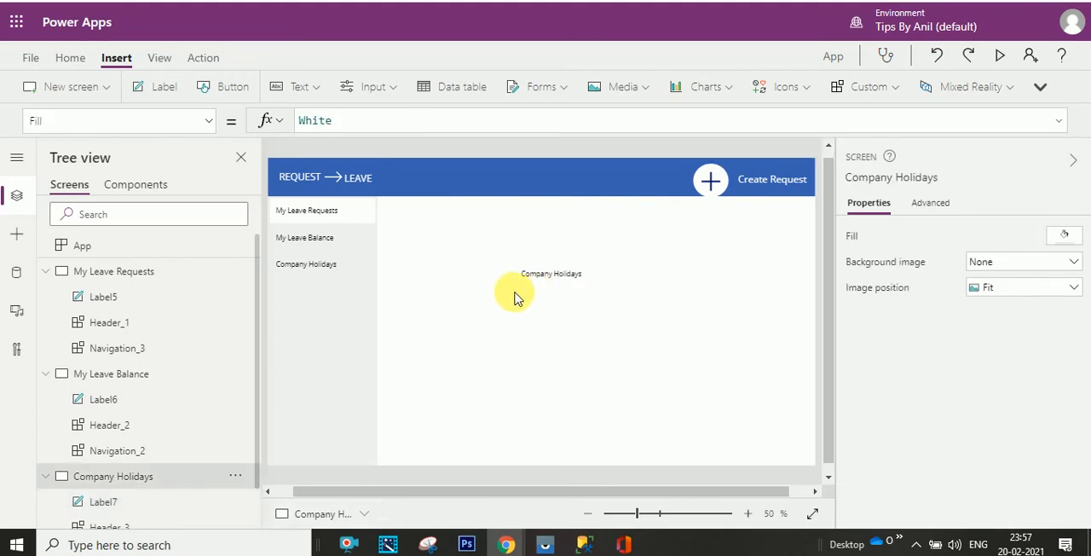
- Preview the Company Holidays screen, select each of its navigation items several times, and close the preview
click(999, 56)
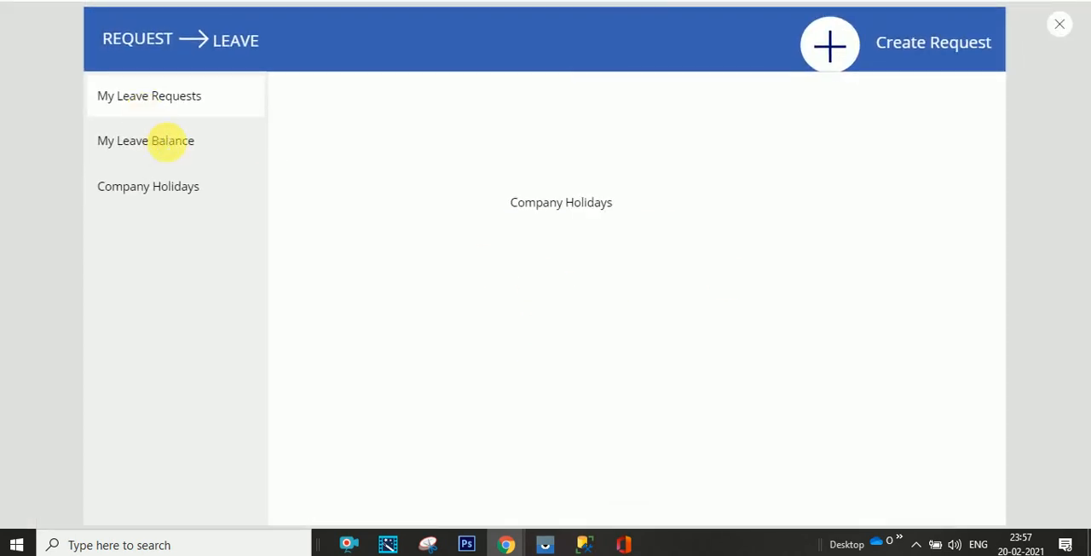
click(167, 143)
click(168, 185)
click(167, 143)
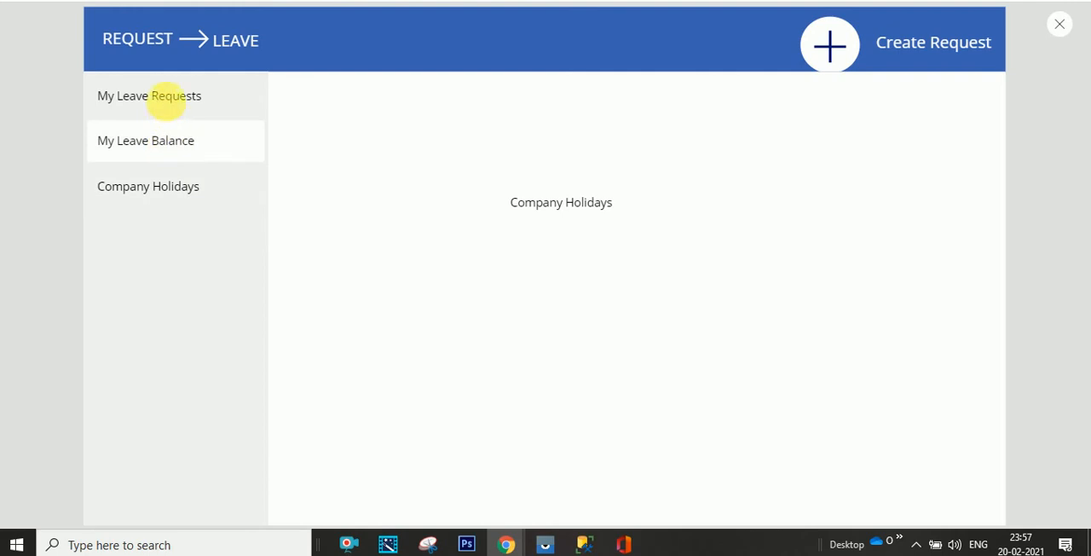
click(166, 98)
click(166, 136)
click(170, 185)
click(170, 140)
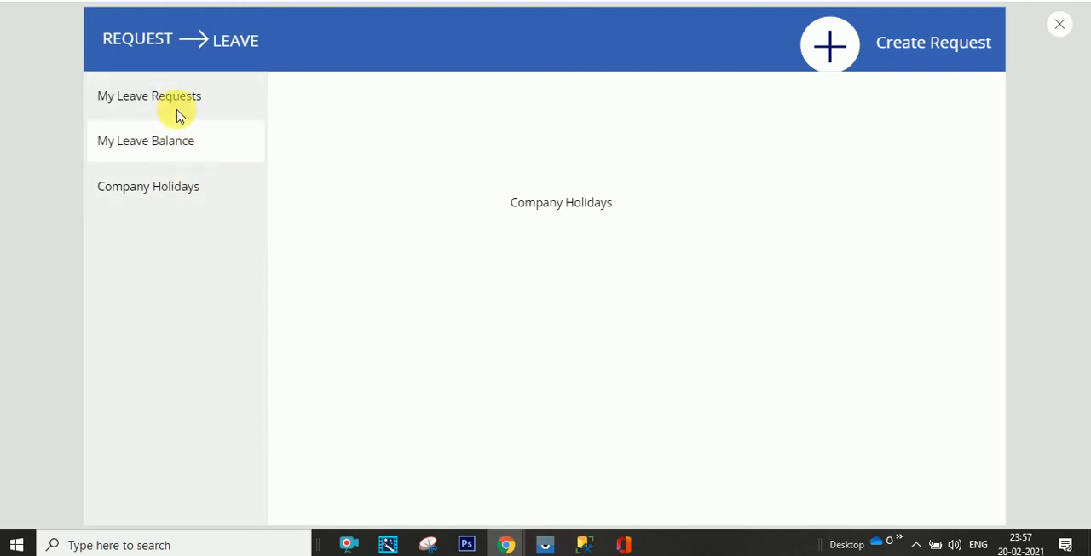
click(179, 106)
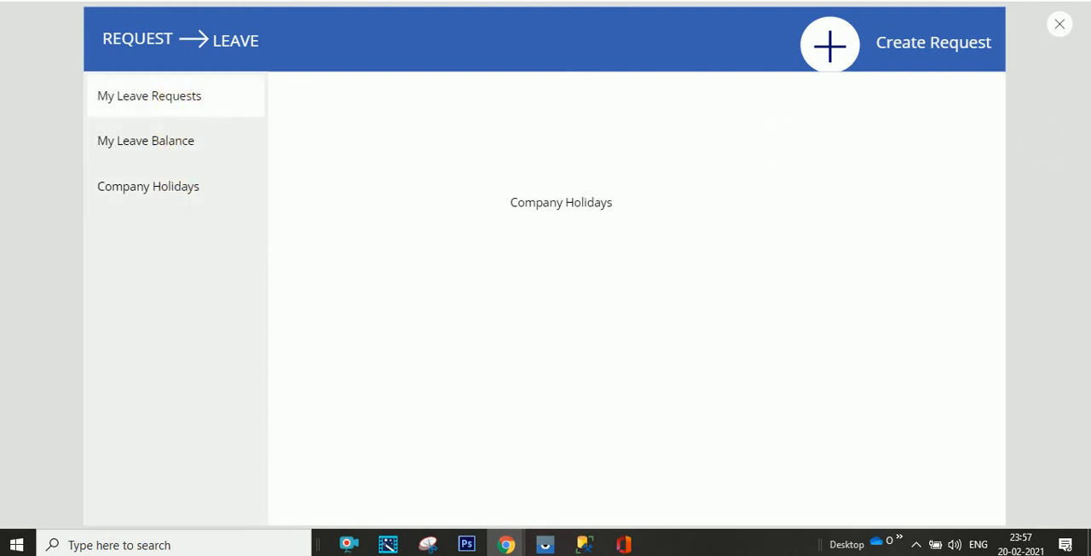
click(1069, 34)
- In the Navigation component, replace the gallery's OnSelect formula with "true;"
click(145, 186)
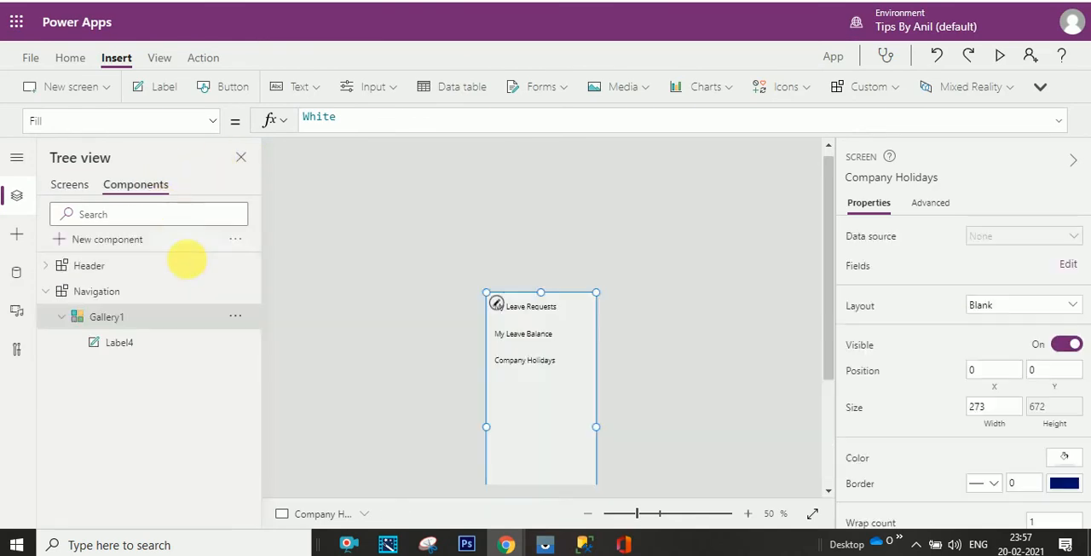
click(164, 290)
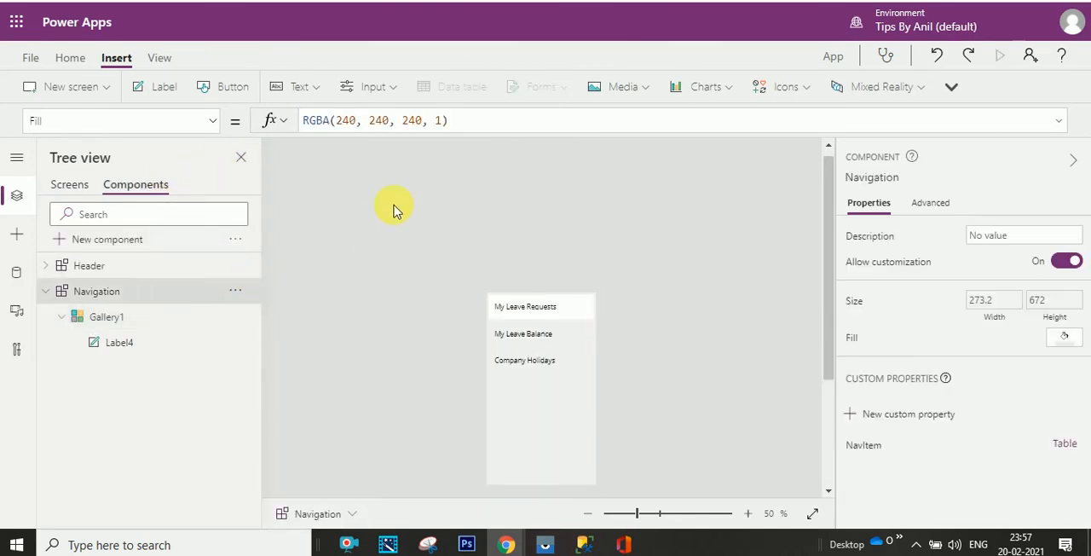
double_click(145, 316)
click(90, 324)
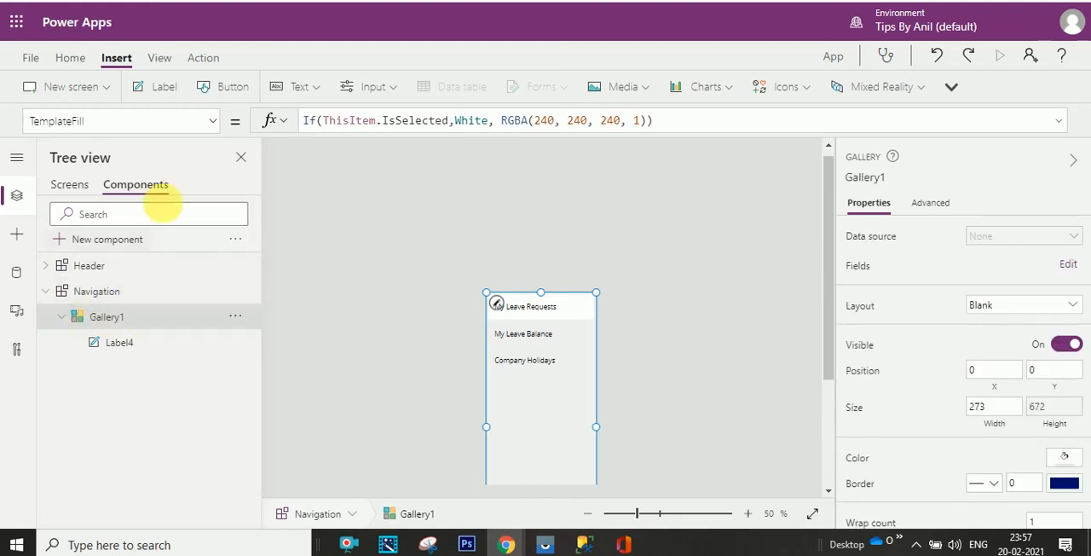
click(213, 124)
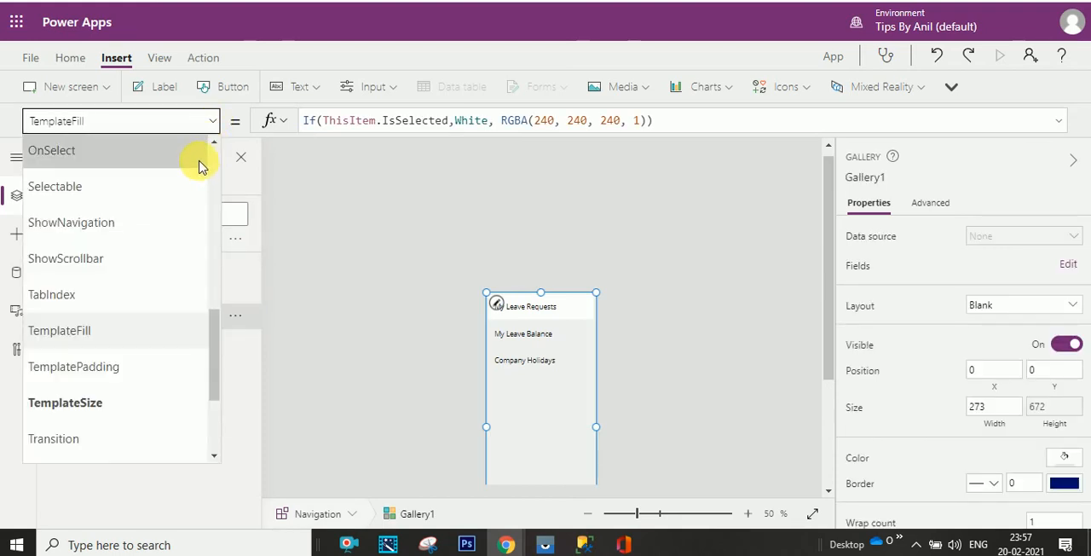
click(199, 160)
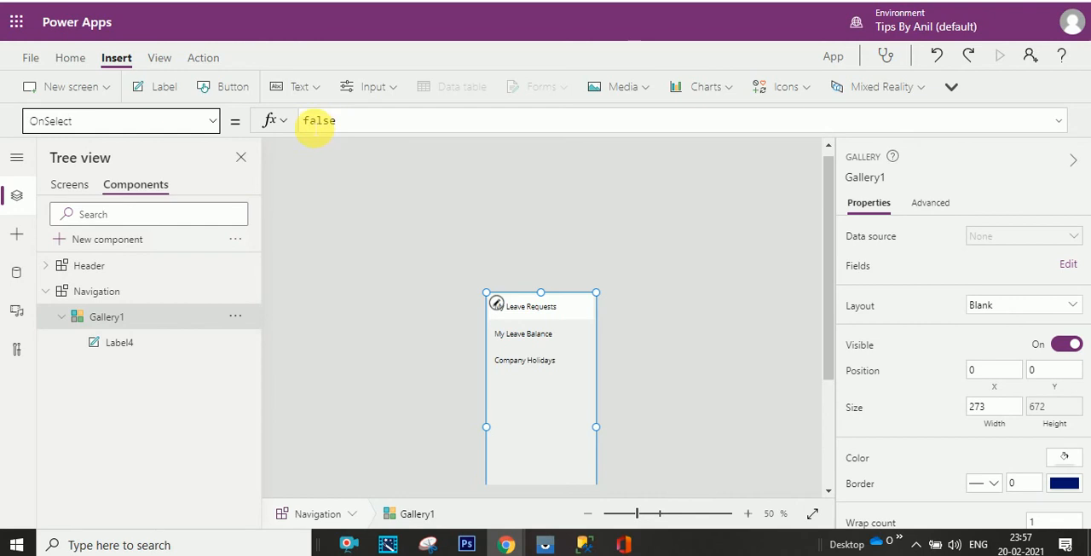
click(312, 124)
drag(344, 127, 304, 120)
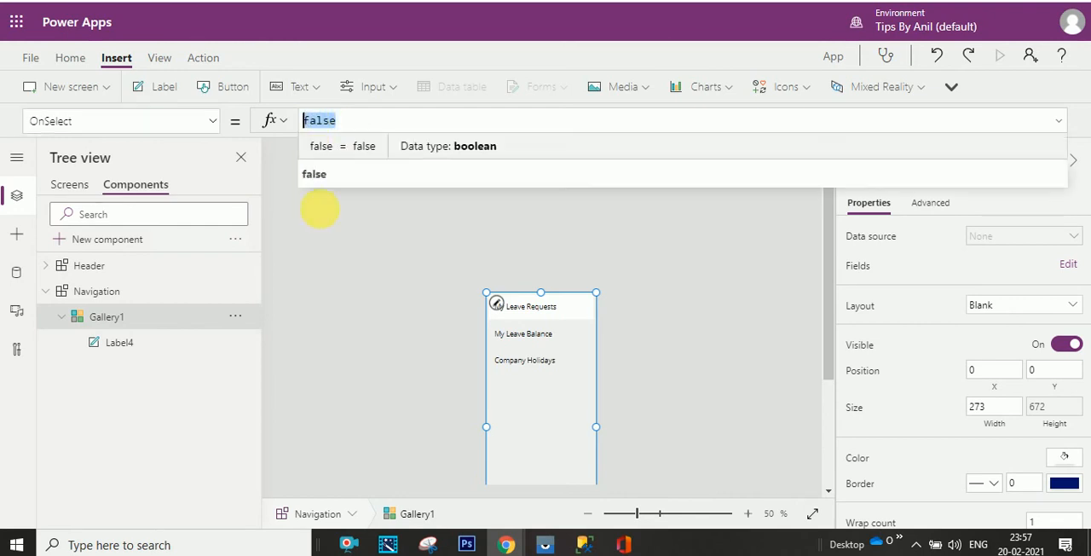
text(tr)
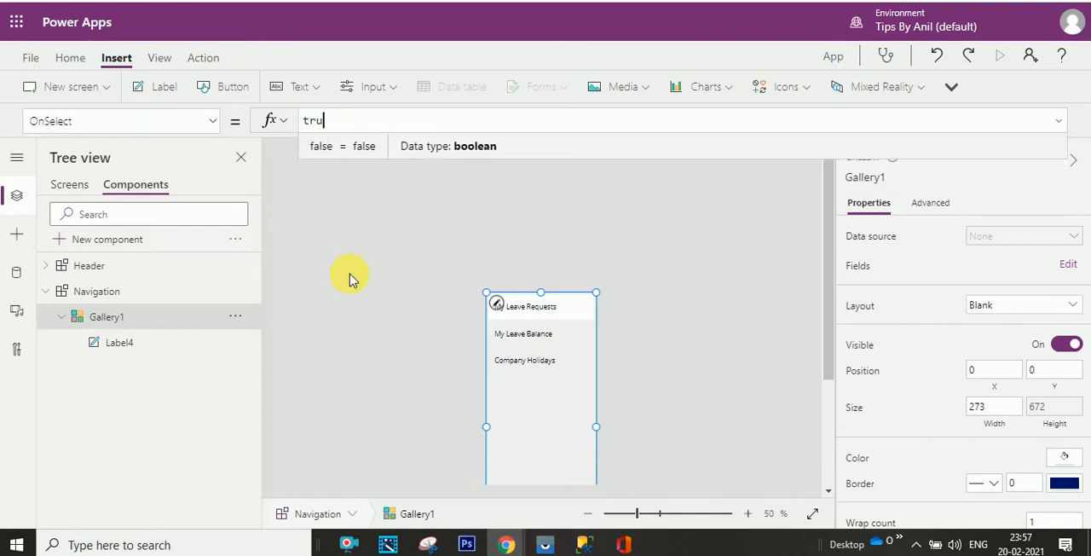
text(u)
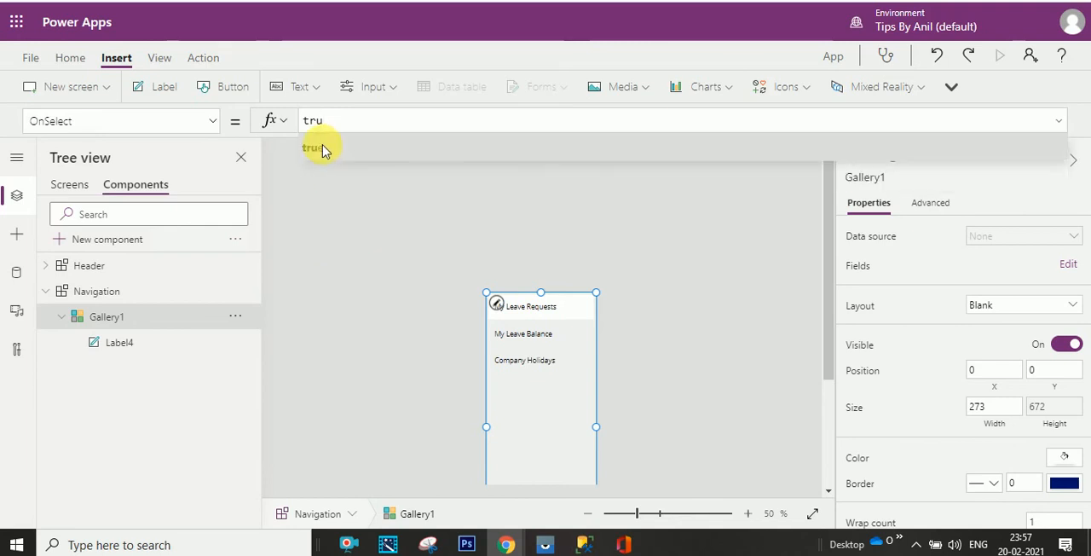
text(e;)
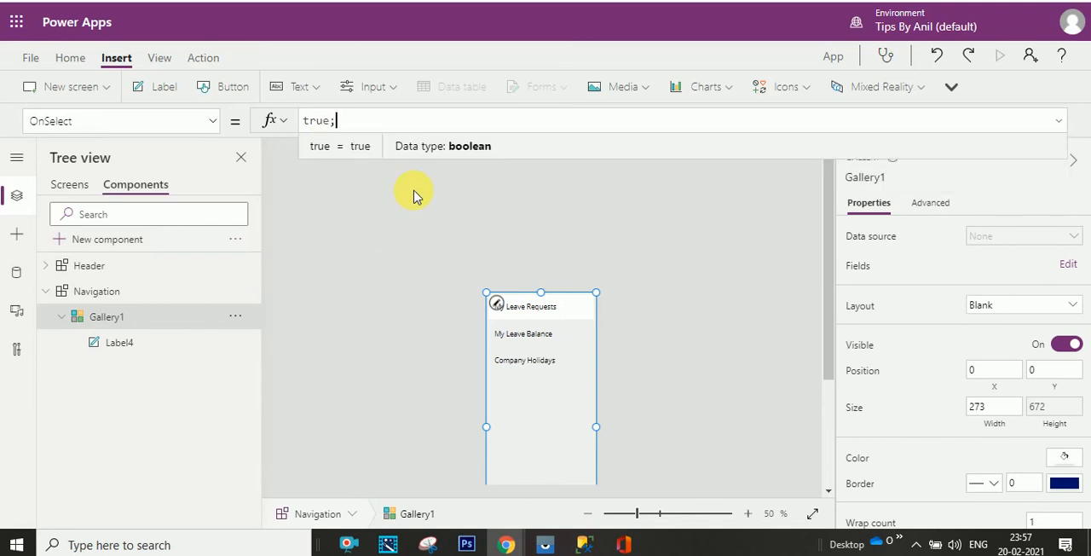
text( navih)
- Append Navigate(ThisItem.TargetScreen,ScreenTransition.Fade) to the OnSelect formula of the Navigation component's gallery
key(BackSpace)
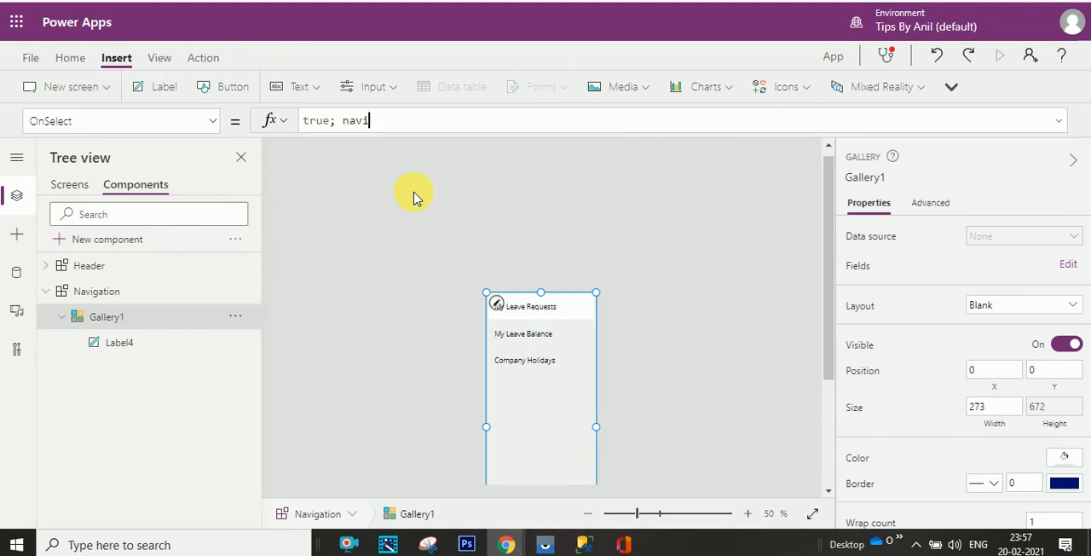
click(360, 152)
text(()
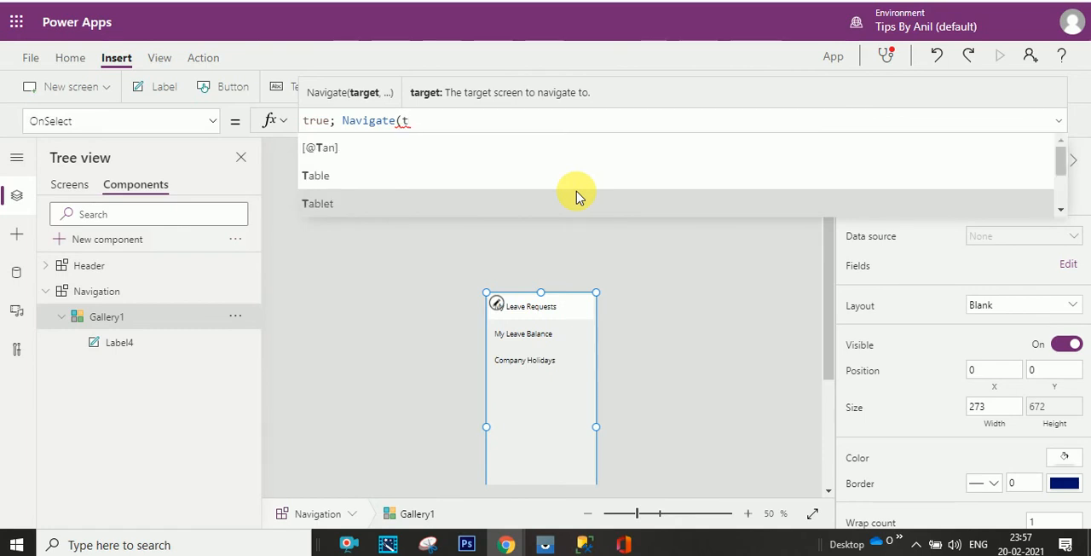
text(this)
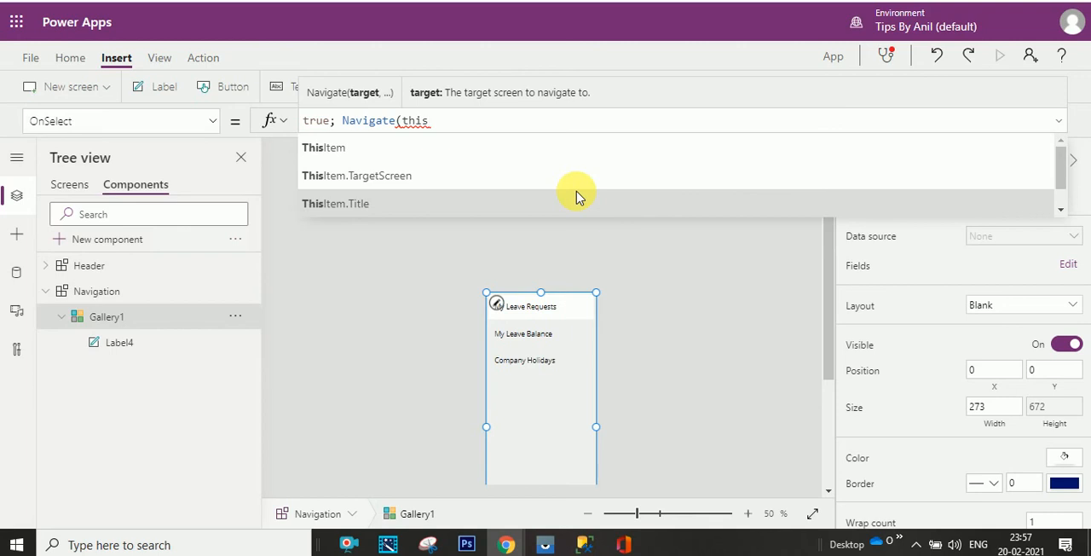
click(458, 176)
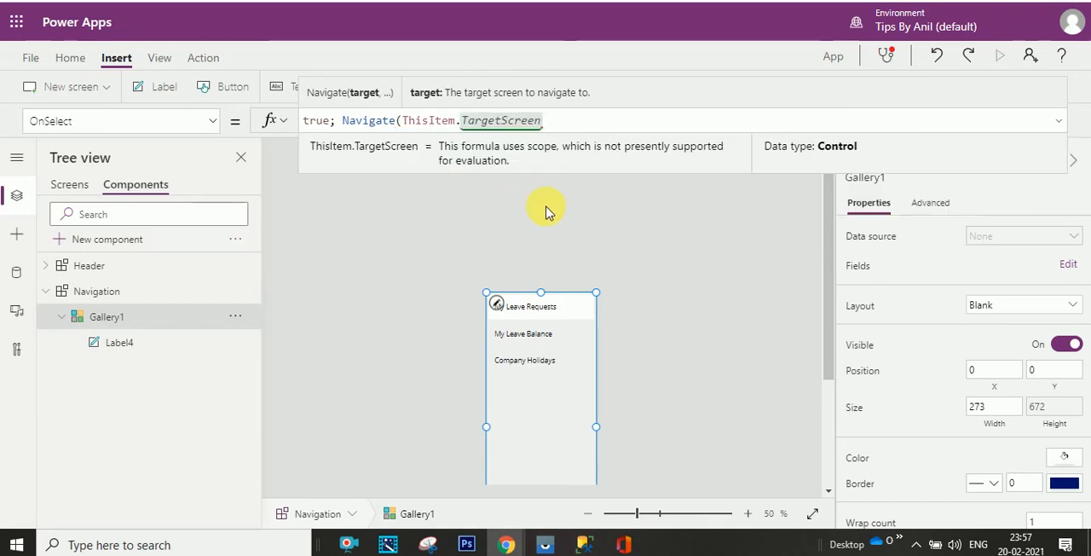
text(,)
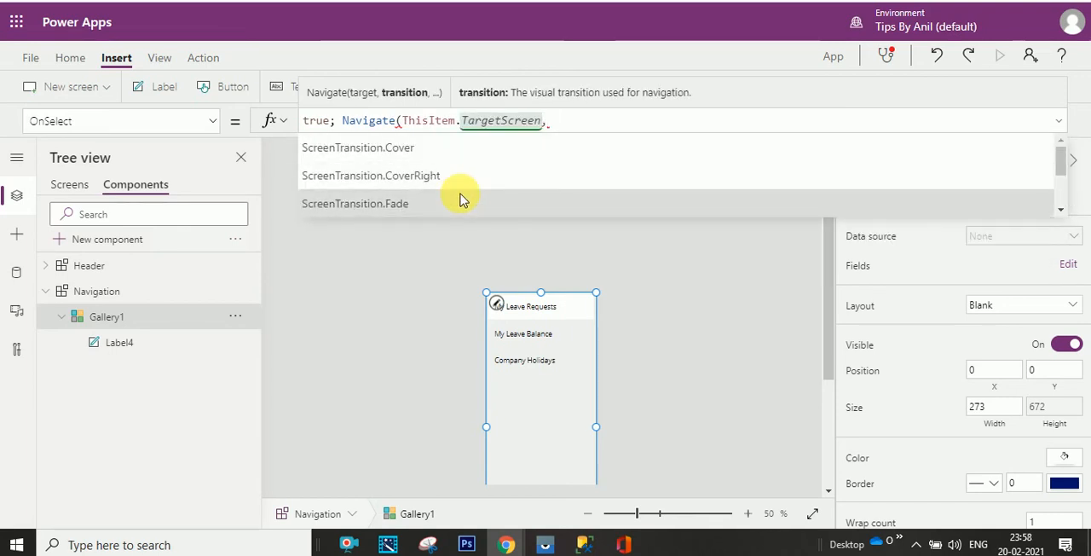
click(579, 213)
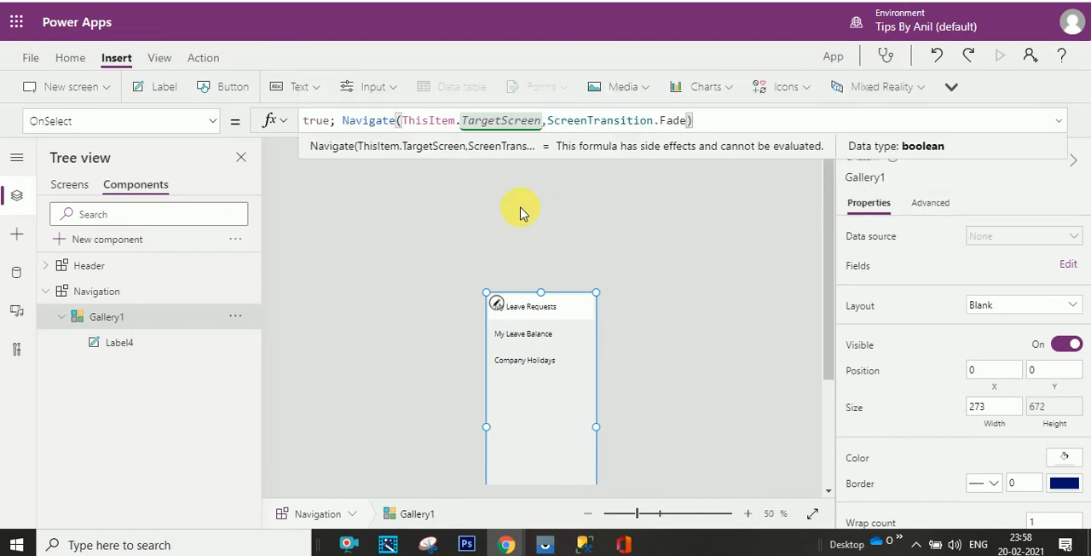
click(457, 212)
- Return to the app's screens, preview the Company Holidays screen, try each navigation item, and close the preview
click(73, 187)
right_click(72, 186)
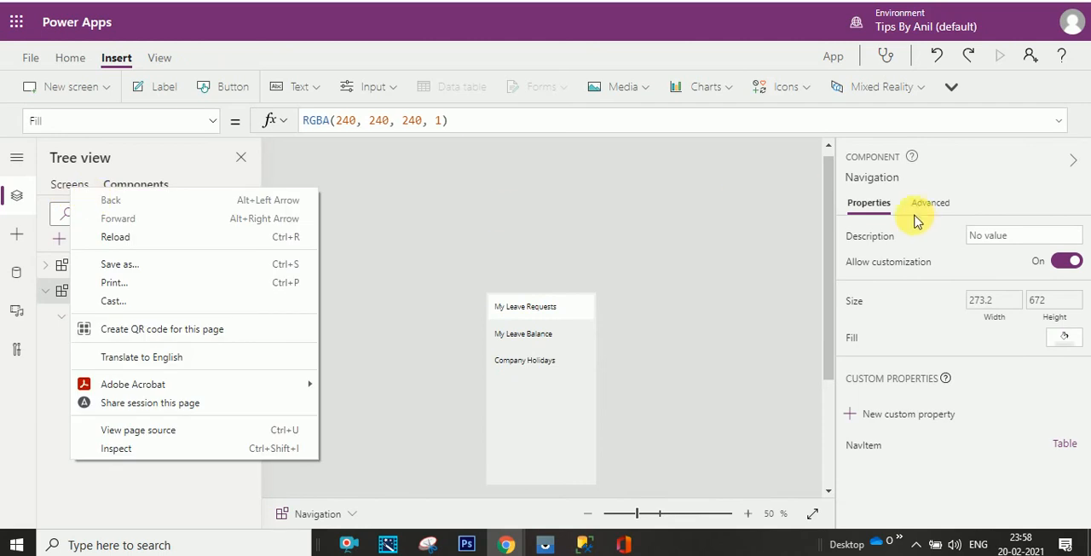
click(65, 184)
click(68, 188)
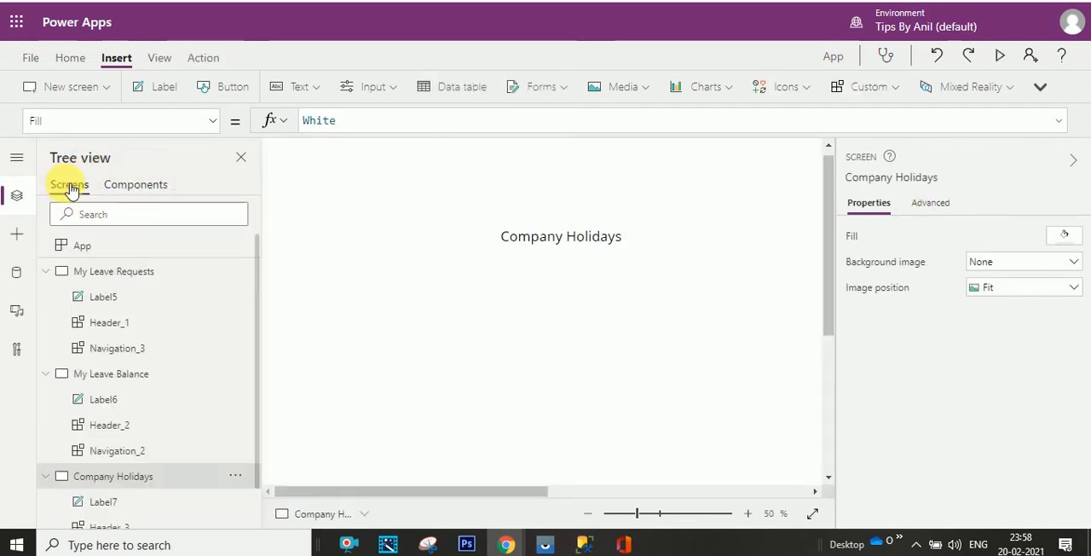
click(998, 55)
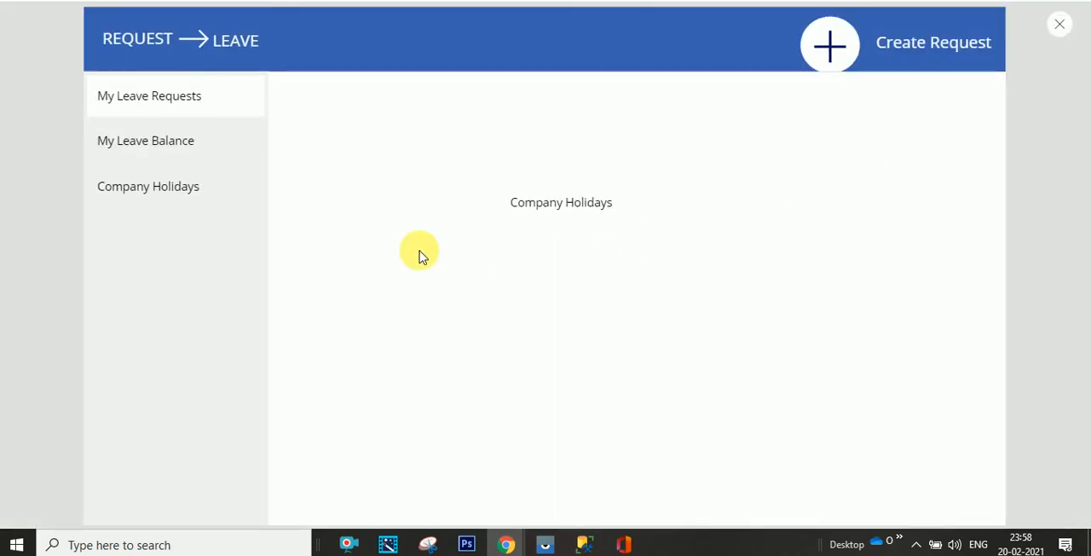
click(200, 148)
click(203, 195)
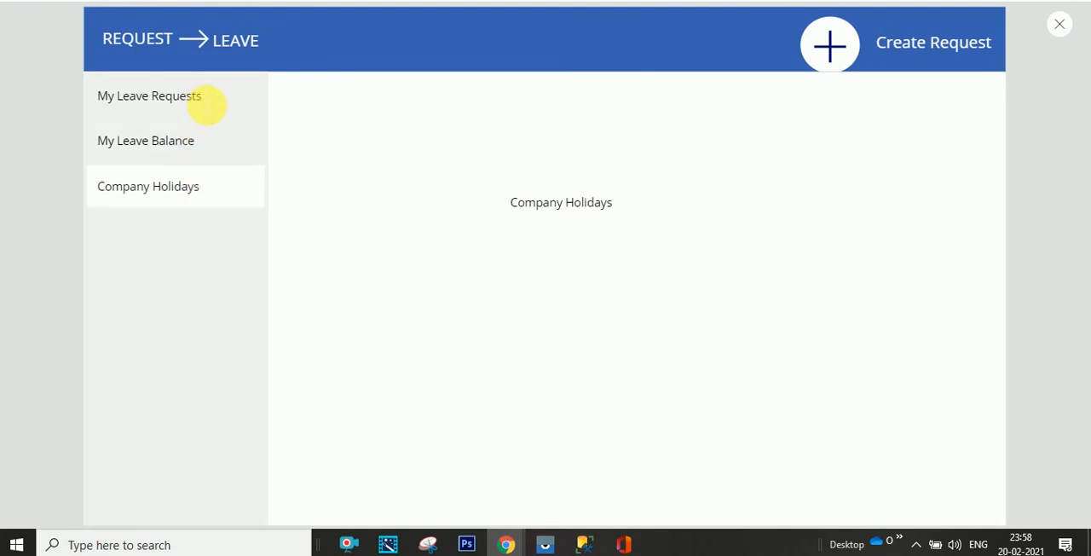
click(207, 103)
click(202, 139)
click(1059, 24)
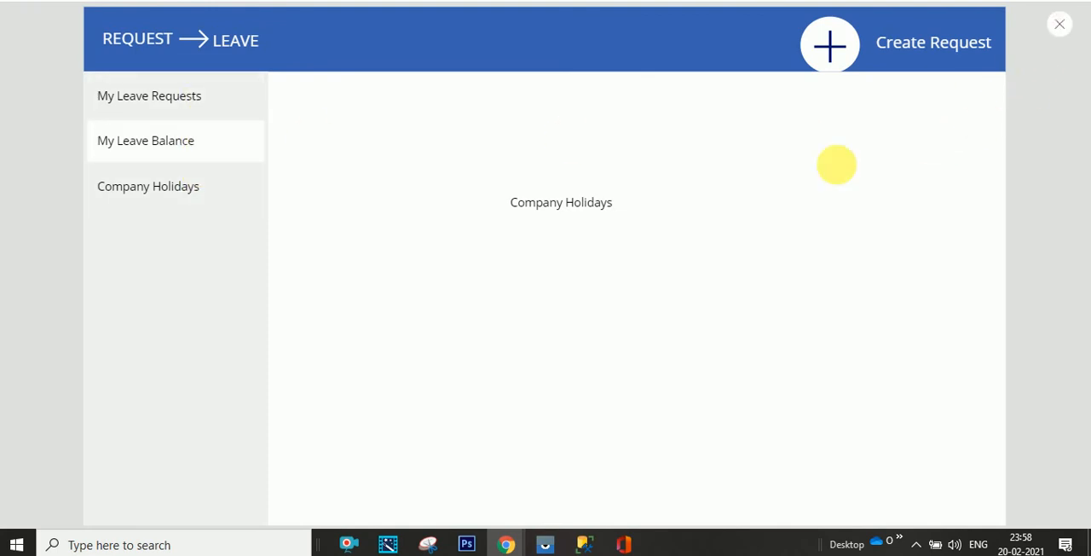
- In the NavItem table of the My Leave Requests screen's navigation, set the first record's TargetScreen to 'My Leave Requests'
click(160, 349)
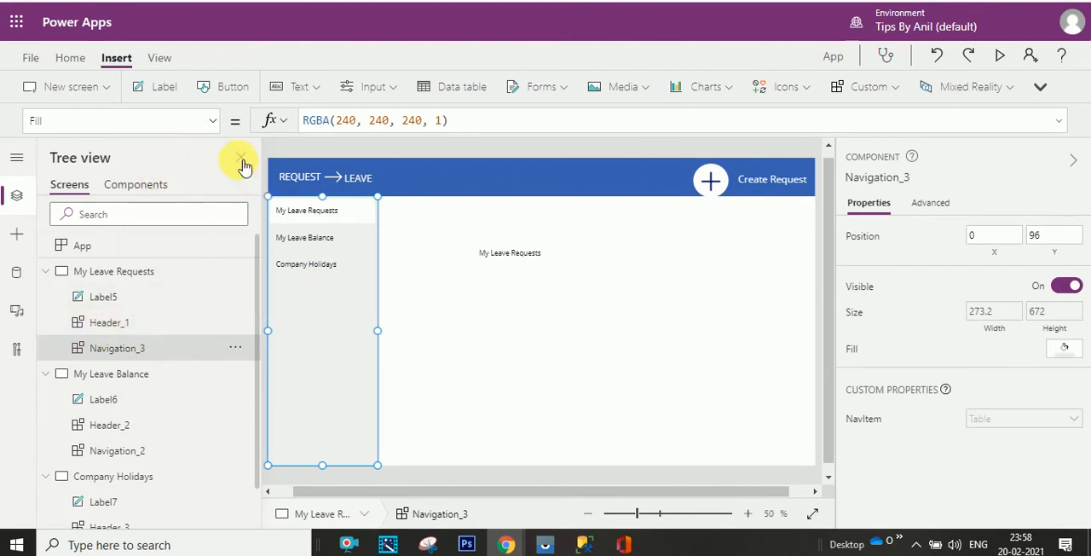
click(862, 417)
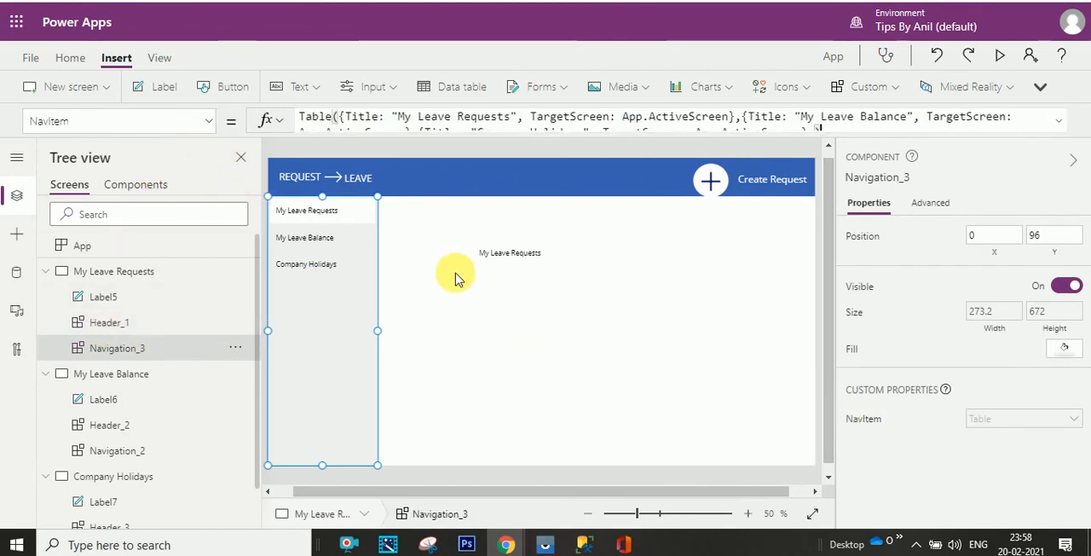
click(648, 133)
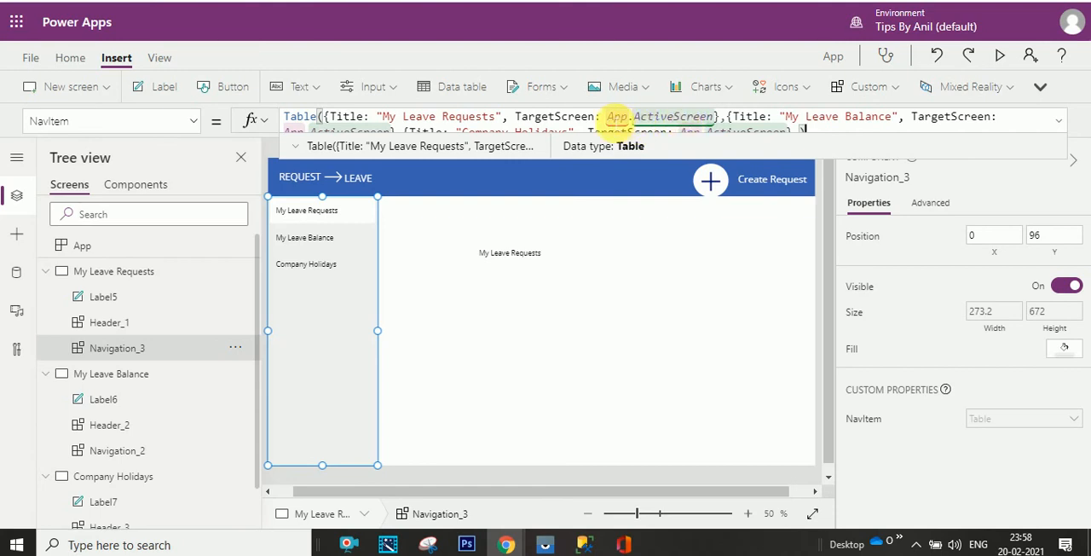
drag(616, 121, 708, 116)
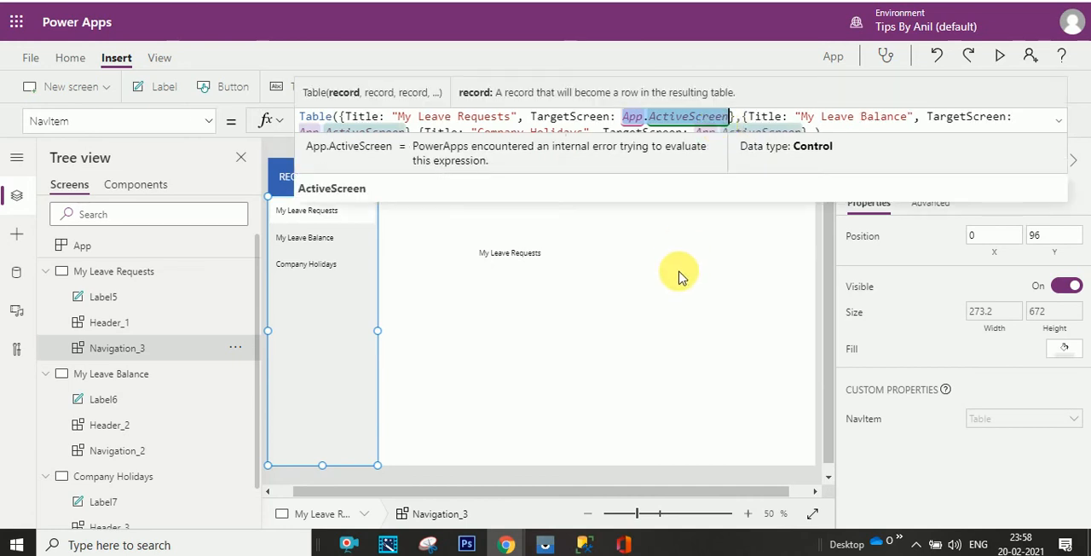
key(BackSpace)
text(my)
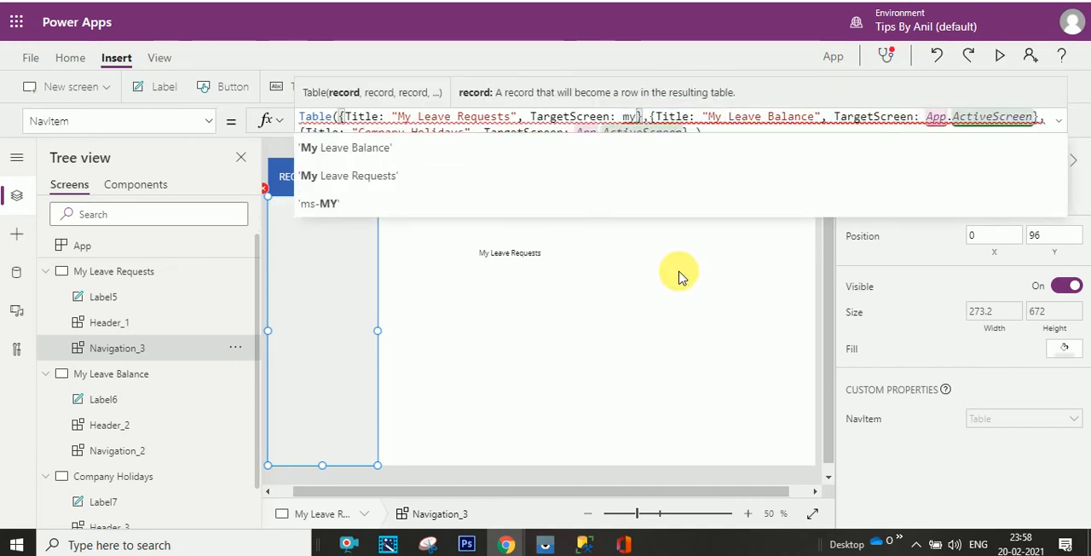
click(404, 176)
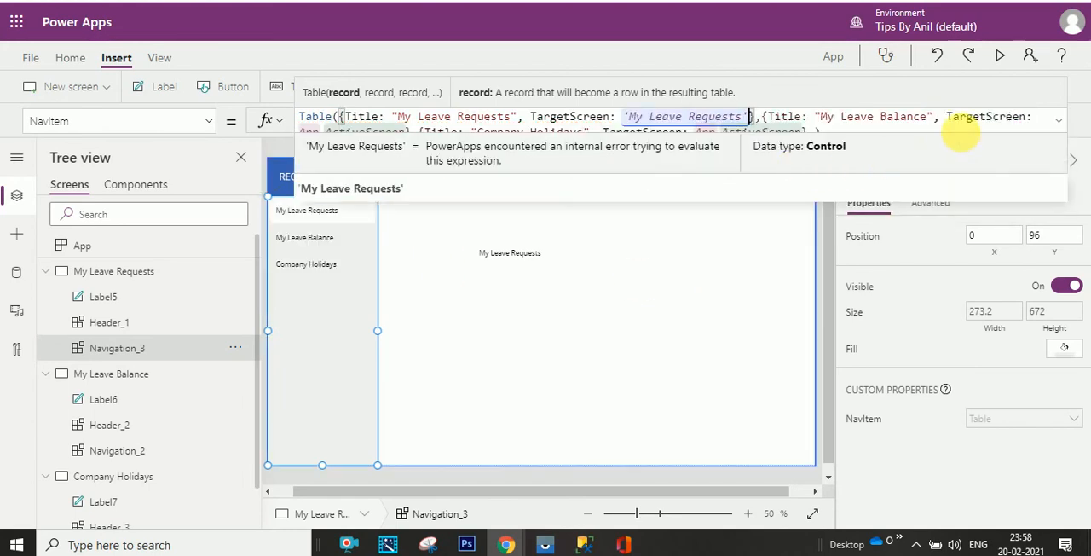
- Expand the NavItem formula and set the TargetScreen of the "My Leave Balance" record to 'My Leave Balance'
click(1063, 124)
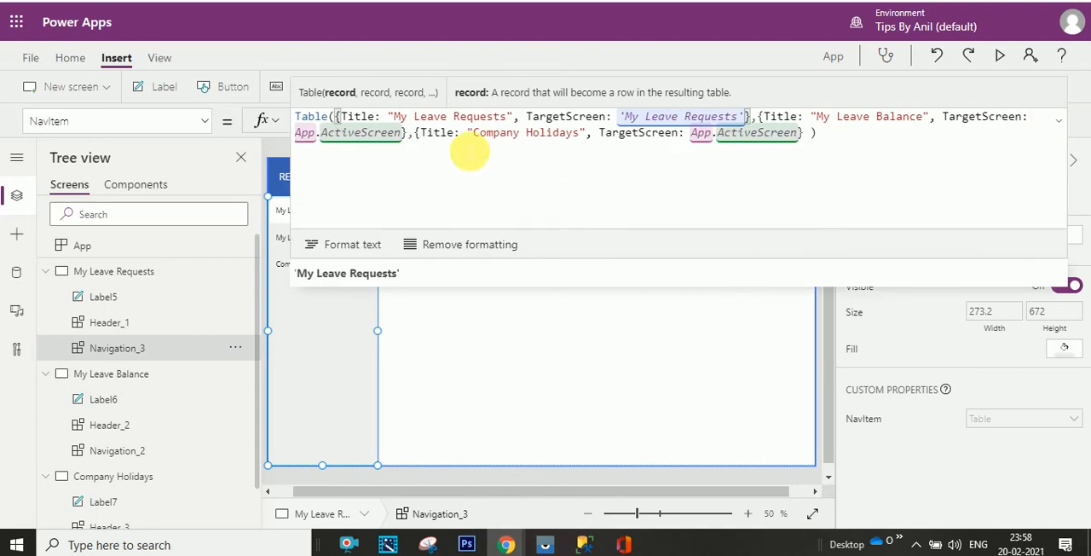
drag(304, 138, 405, 143)
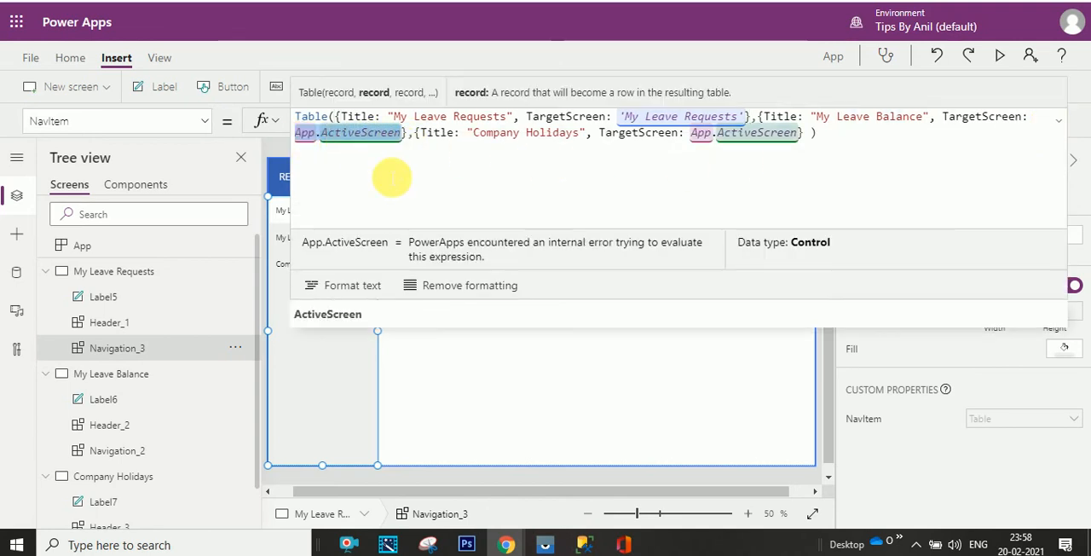
key(BackSpace)
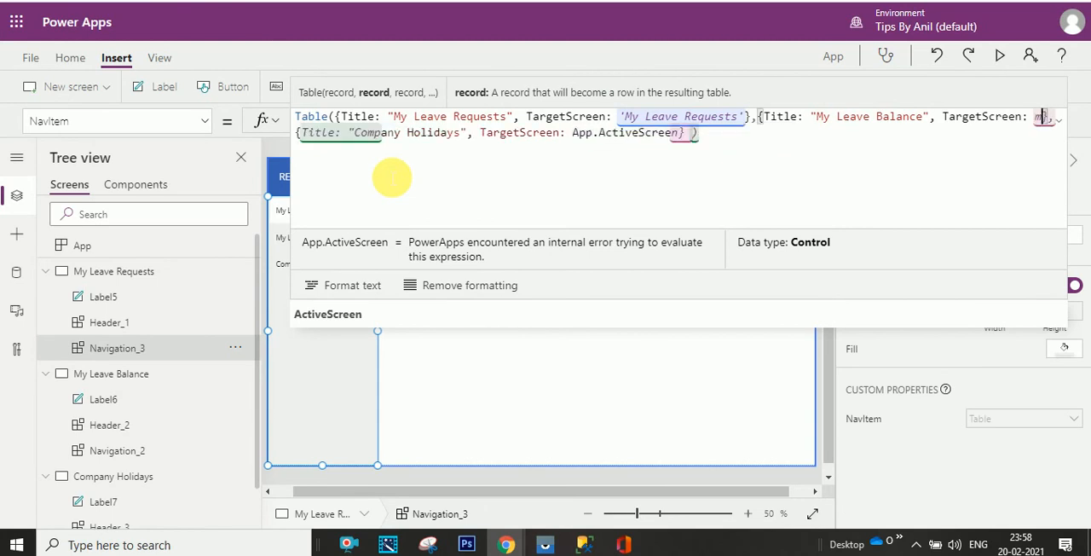
text(my)
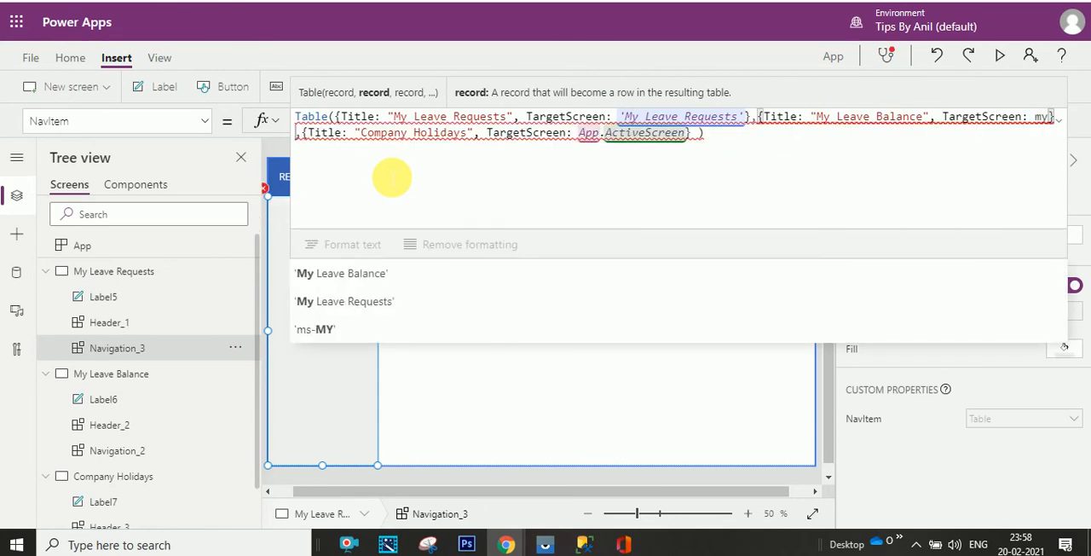
click(385, 273)
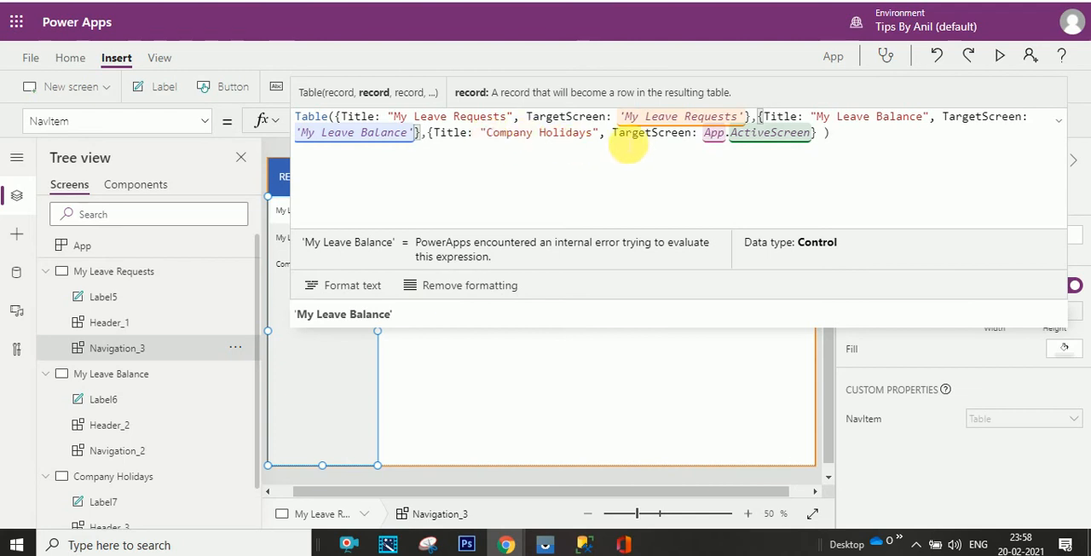
- Set the TargetScreen of the "Company Holidays" record in the NavItem formula to 'Company Holidays'
mouse_move(708, 139)
mouse_down()
mouse_move(819, 142)
mouse_move(809, 138)
mouse_up()
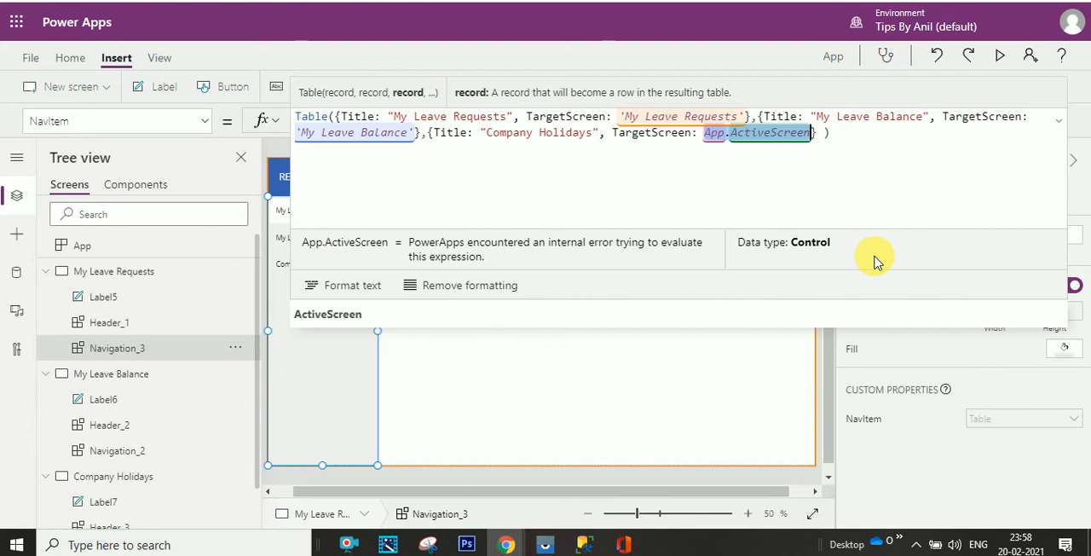
key(BackSpace)
text(compan)
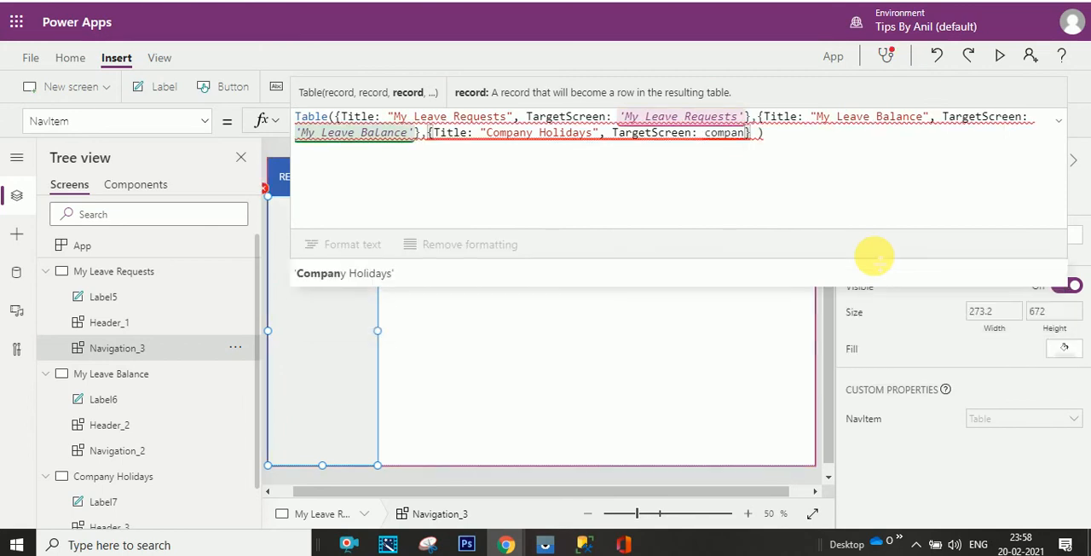
click(816, 275)
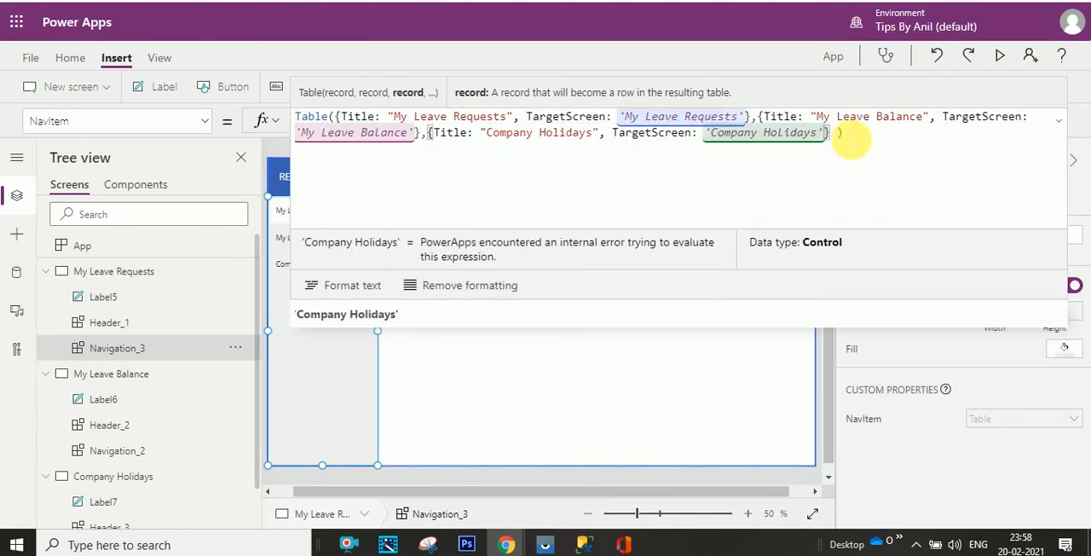
click(852, 140)
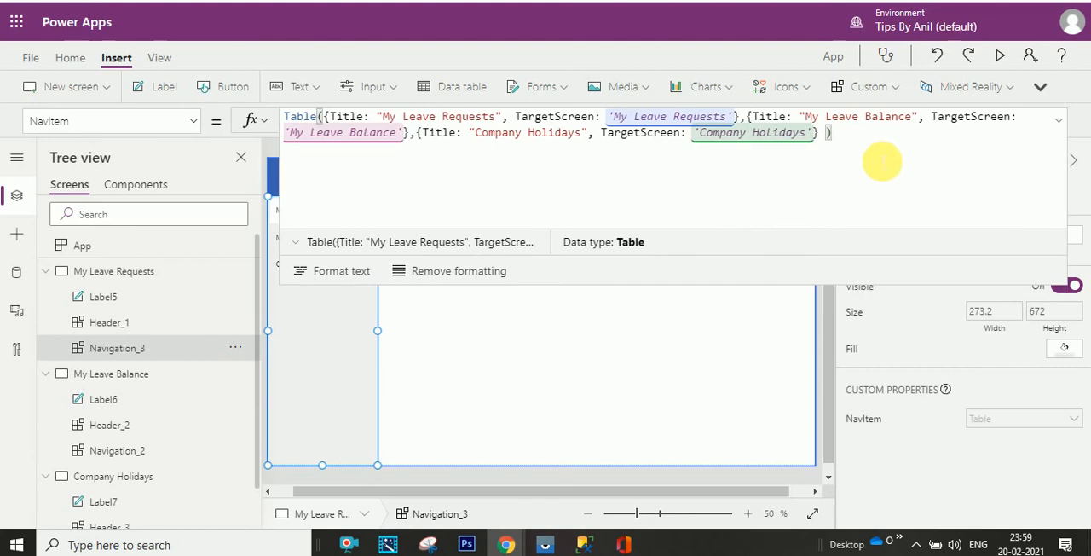
- Copy the NavItem formula from the My Leave Requests screen's navigation and replace the NavItem formula of the My Leave Balance screen's navigation with it
key(ctrl+a)
key(ctrl+c)
click(1059, 121)
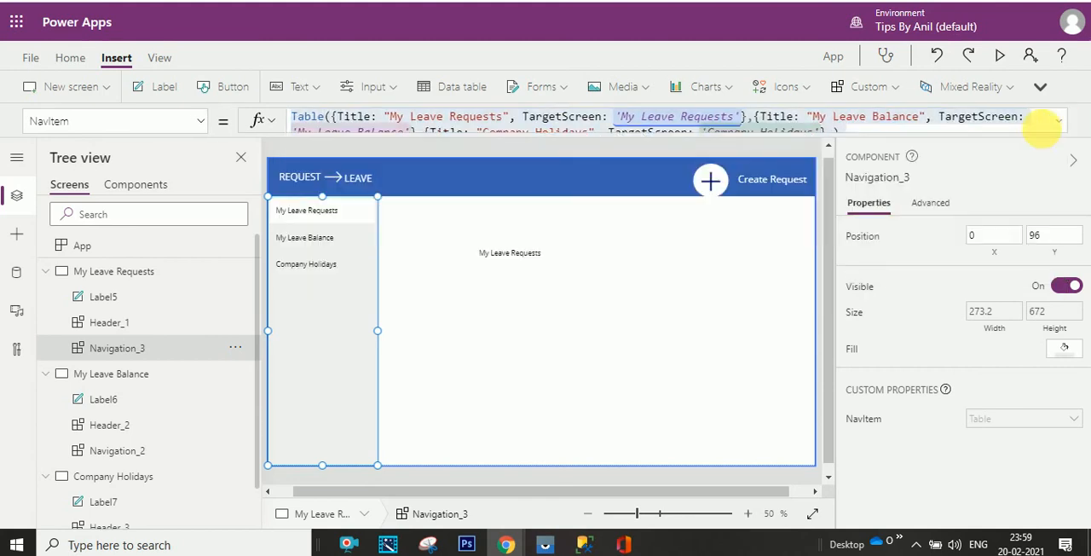
click(153, 452)
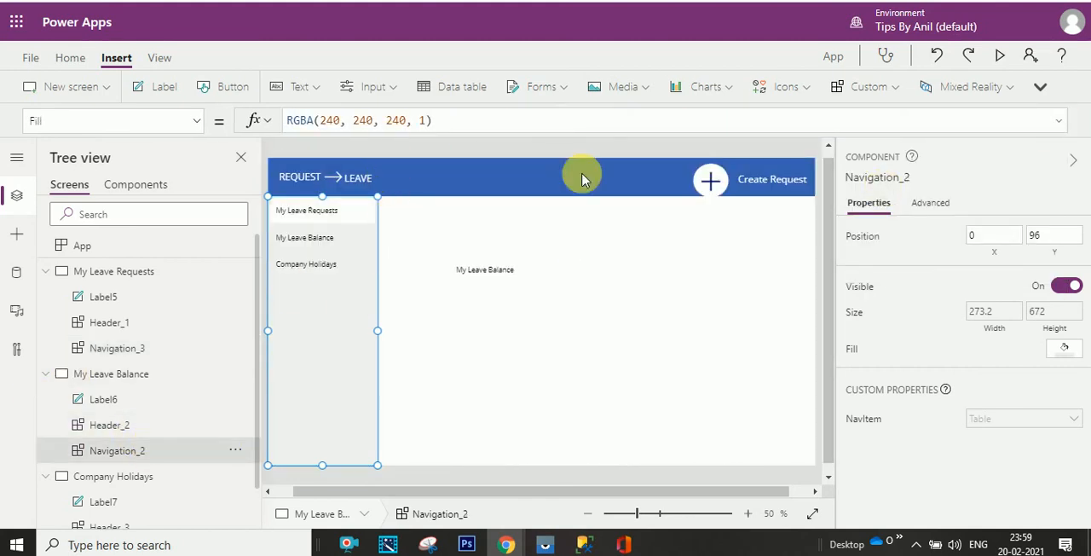
click(864, 418)
click(453, 118)
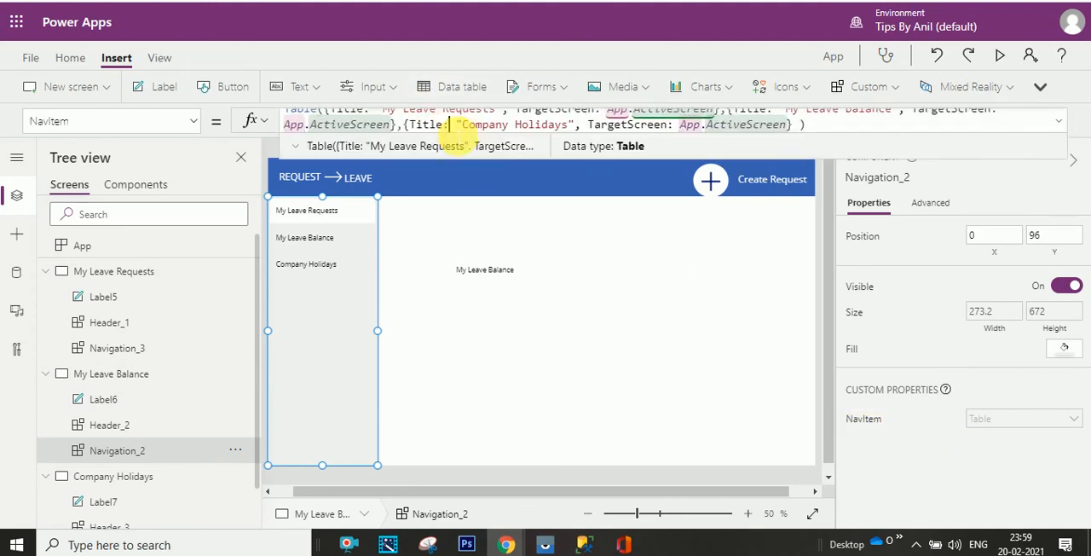
key(ctrl+a)
key(ctrl+v)
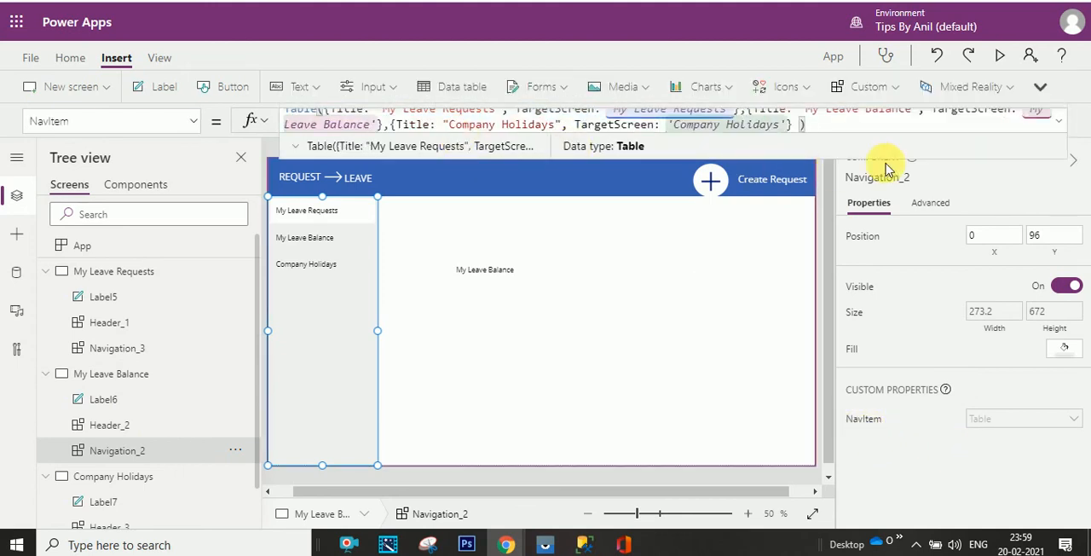
click(1057, 121)
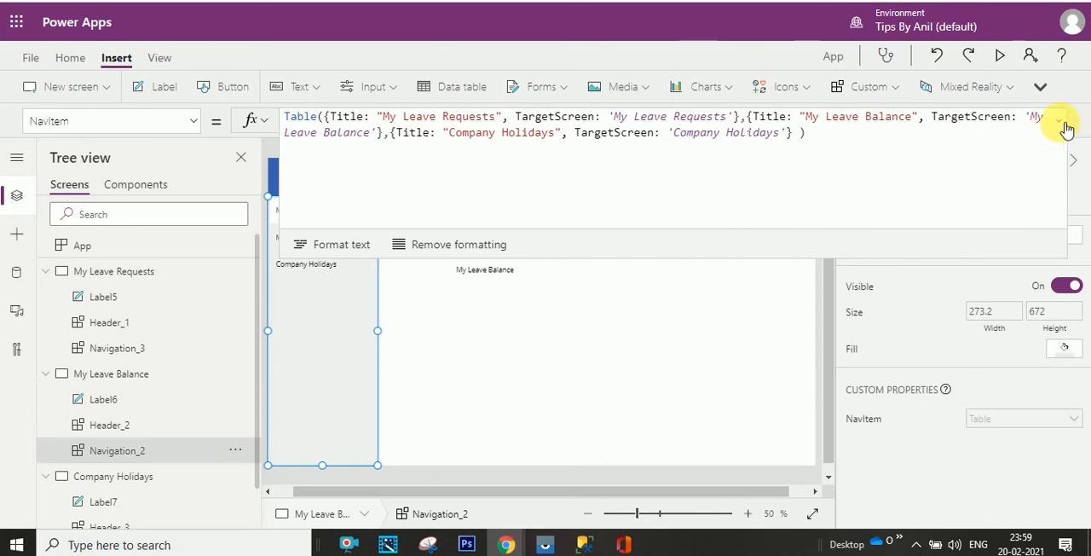
click(1056, 122)
- Replace the NavItem formula of the Company Holidays screen's navigation with the copied table formula
scroll(255, 461, down, 1)
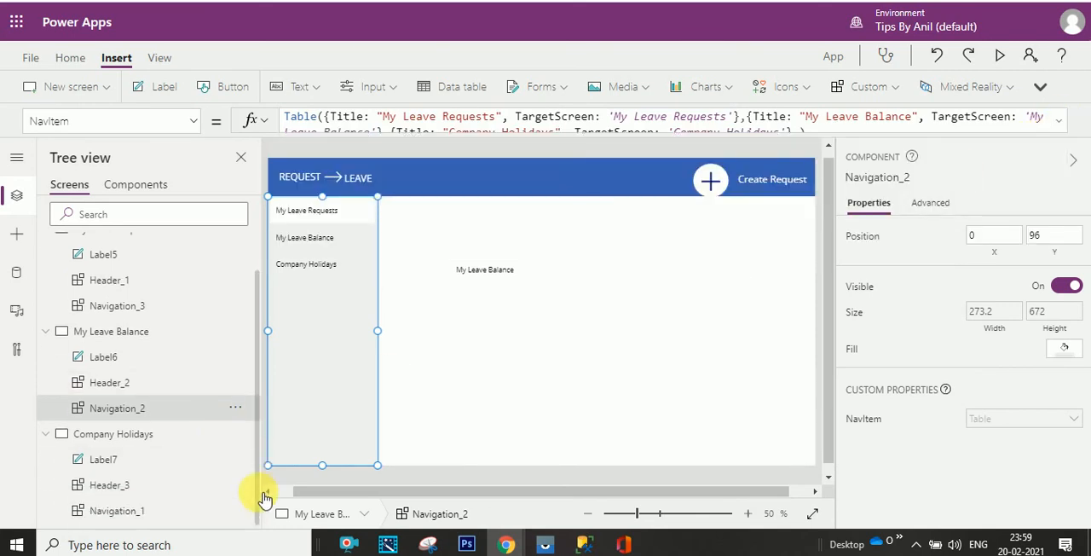
click(177, 510)
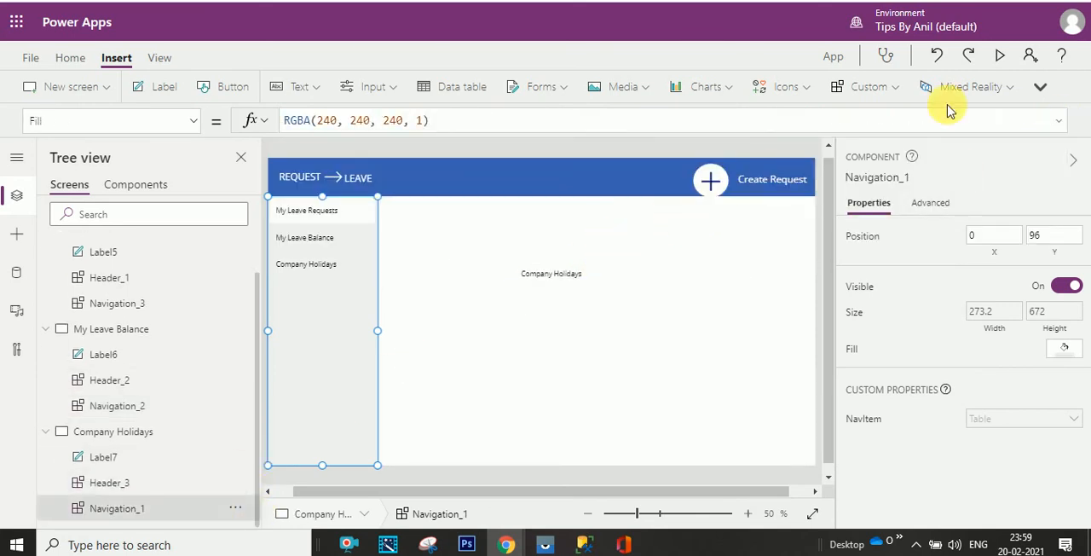
click(869, 422)
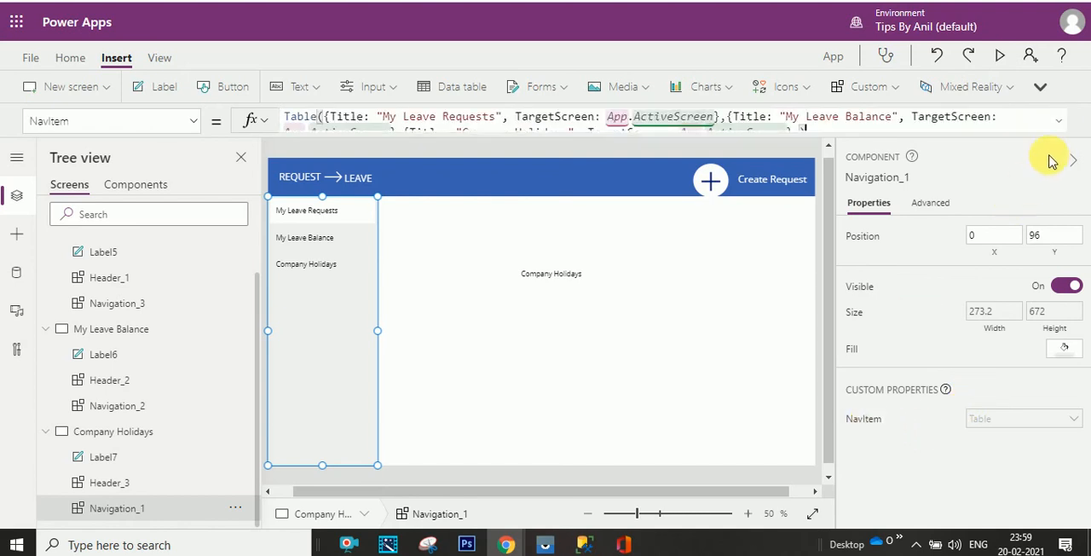
click(1059, 122)
key(ctrl+a)
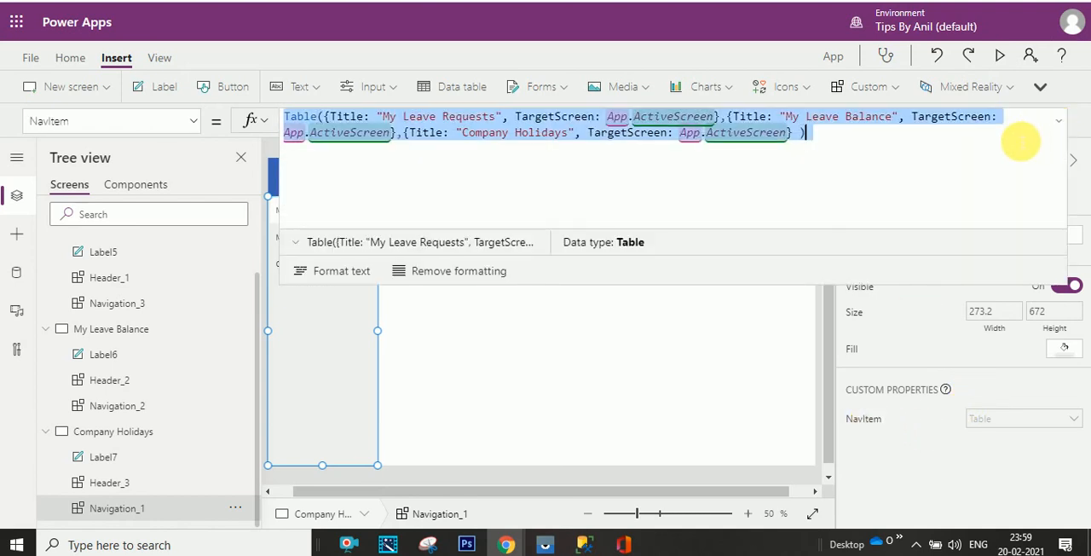
key(ctrl+v)
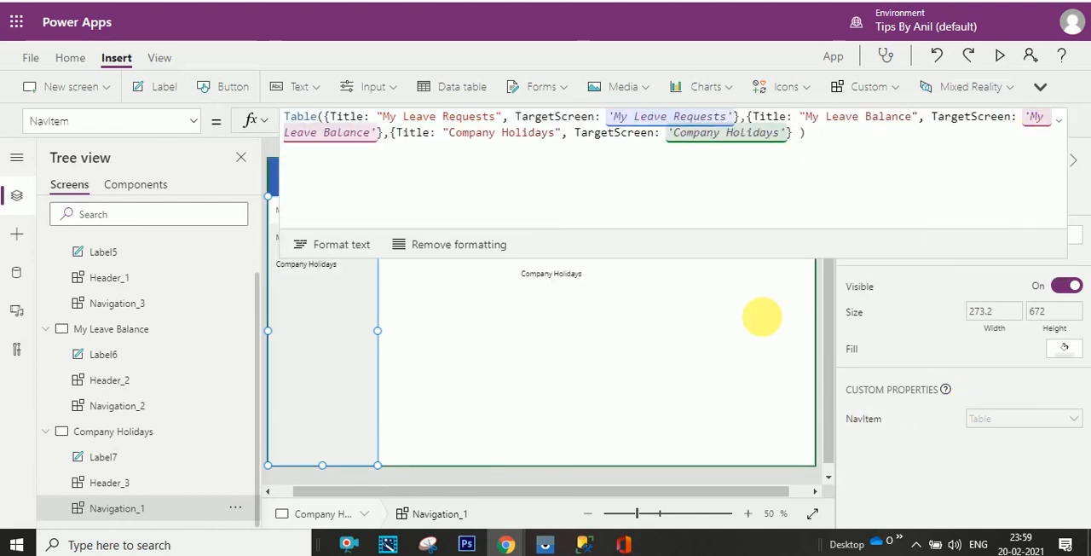
click(562, 341)
click(1059, 120)
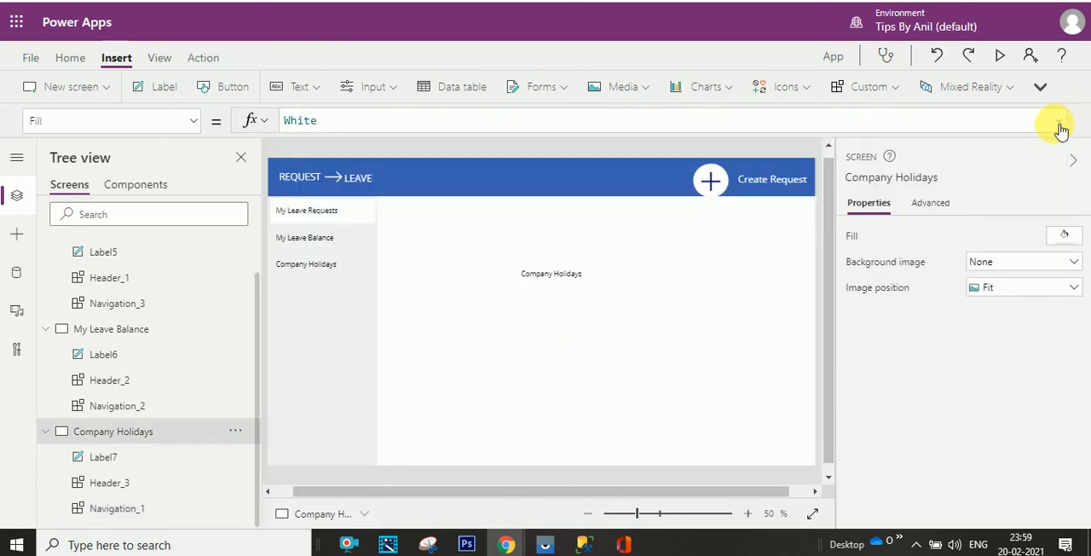
- Preview the app from the Company Holidays screen, switch repeatedly between all three navigation items to test them, and close the preview
click(997, 56)
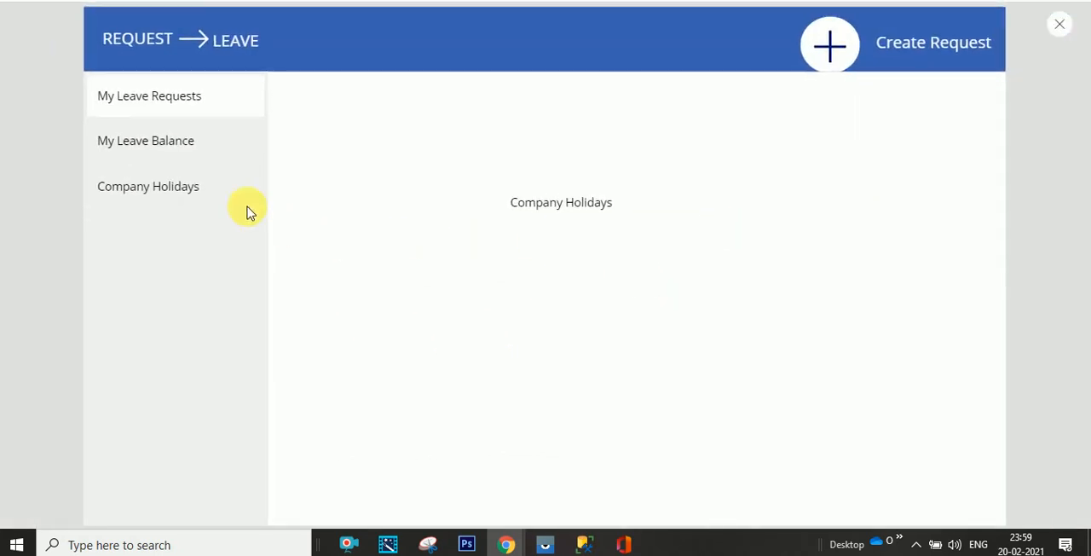
click(198, 157)
click(212, 198)
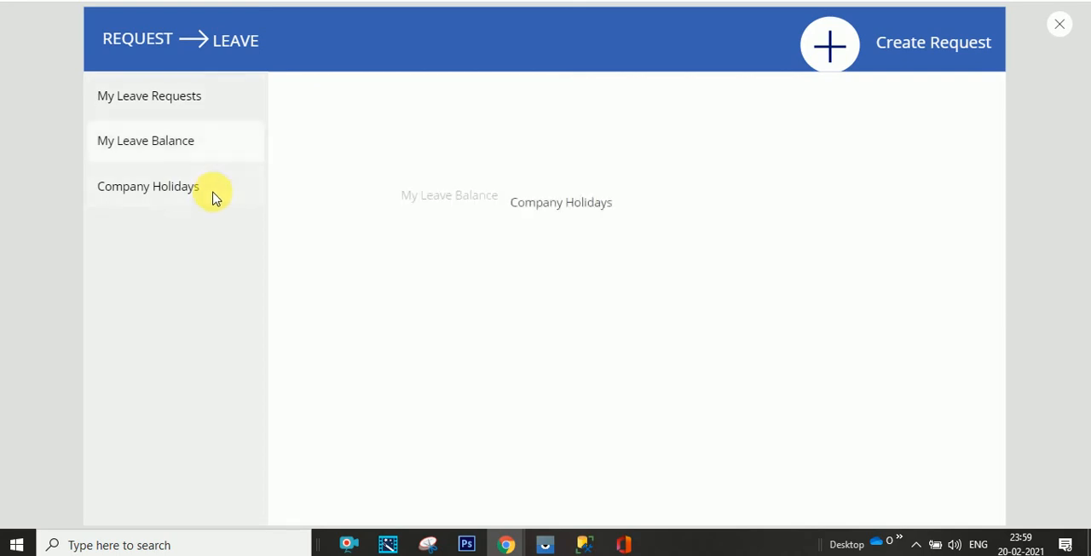
click(219, 106)
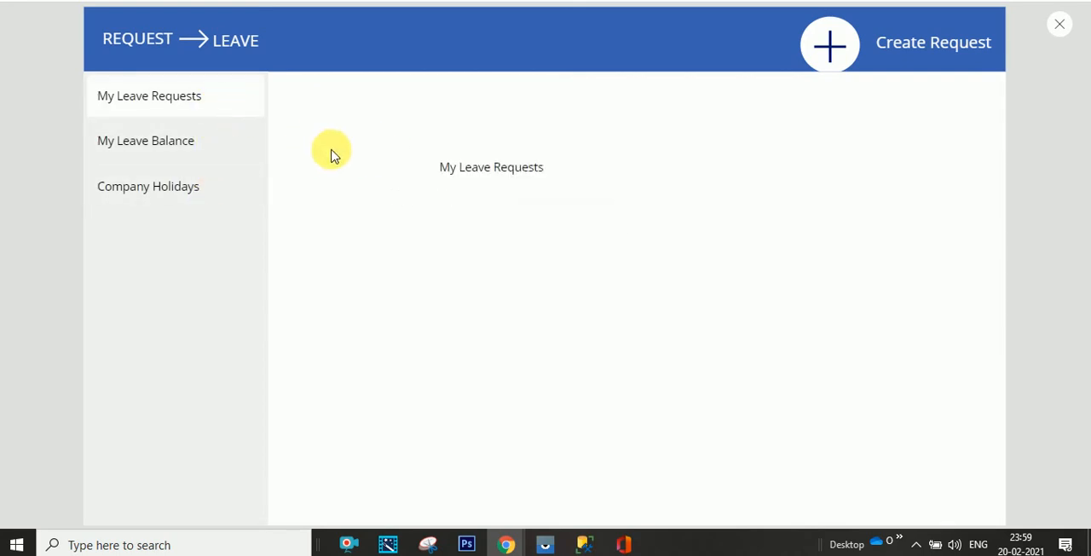
click(232, 153)
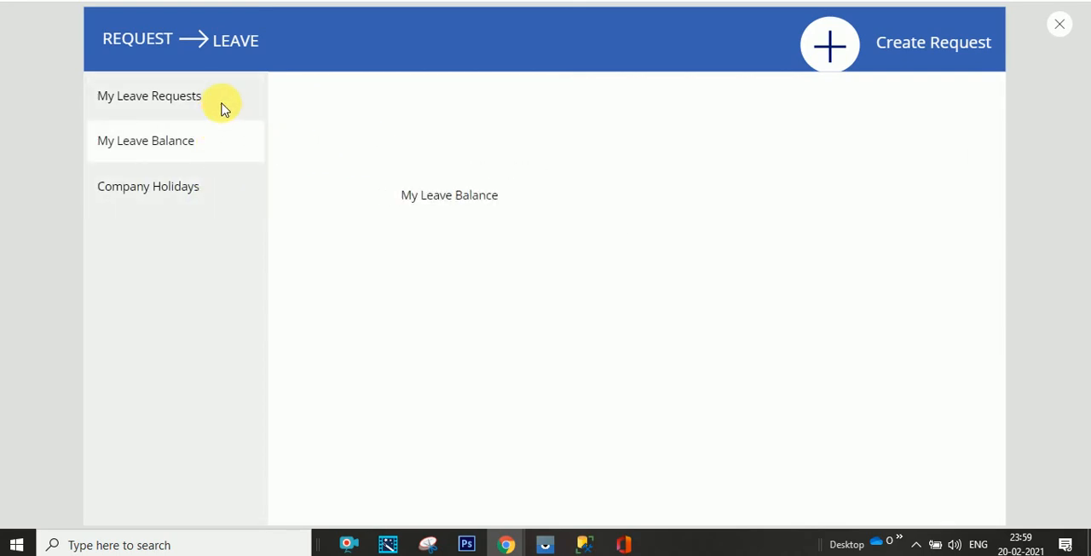
click(220, 107)
click(212, 141)
click(213, 112)
click(215, 159)
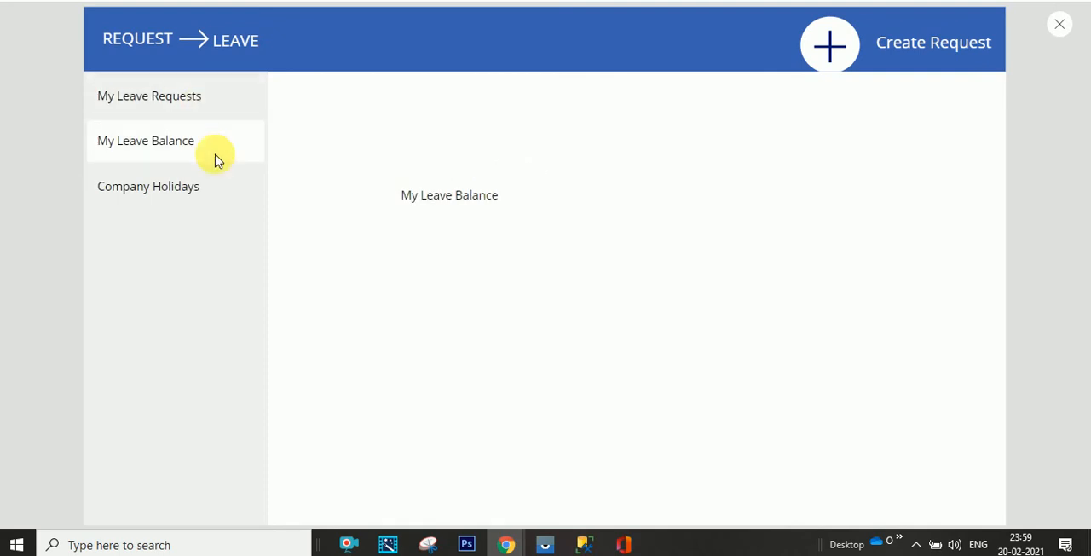
click(211, 183)
click(212, 104)
click(210, 146)
click(211, 179)
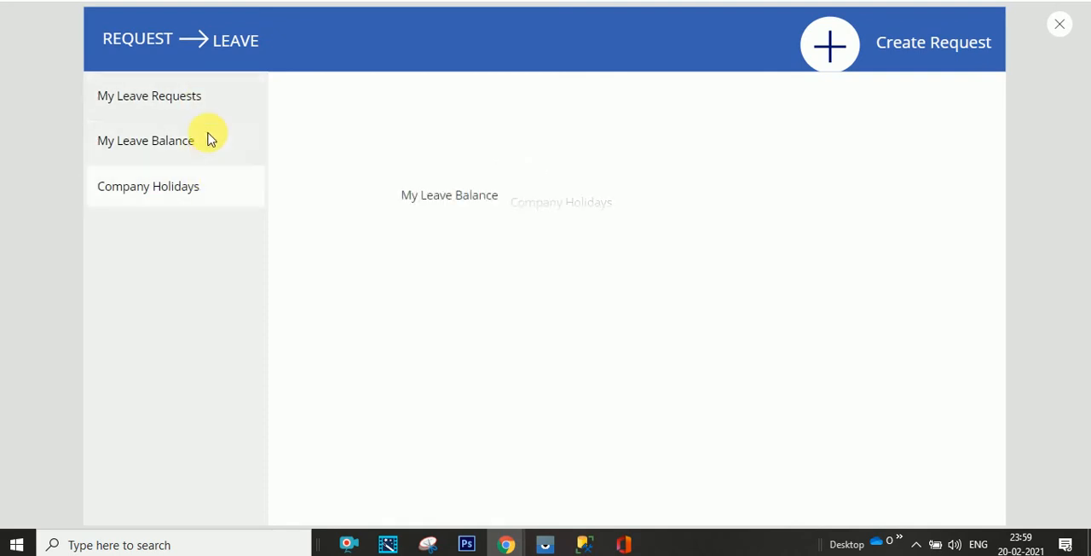
click(215, 100)
click(214, 137)
click(214, 116)
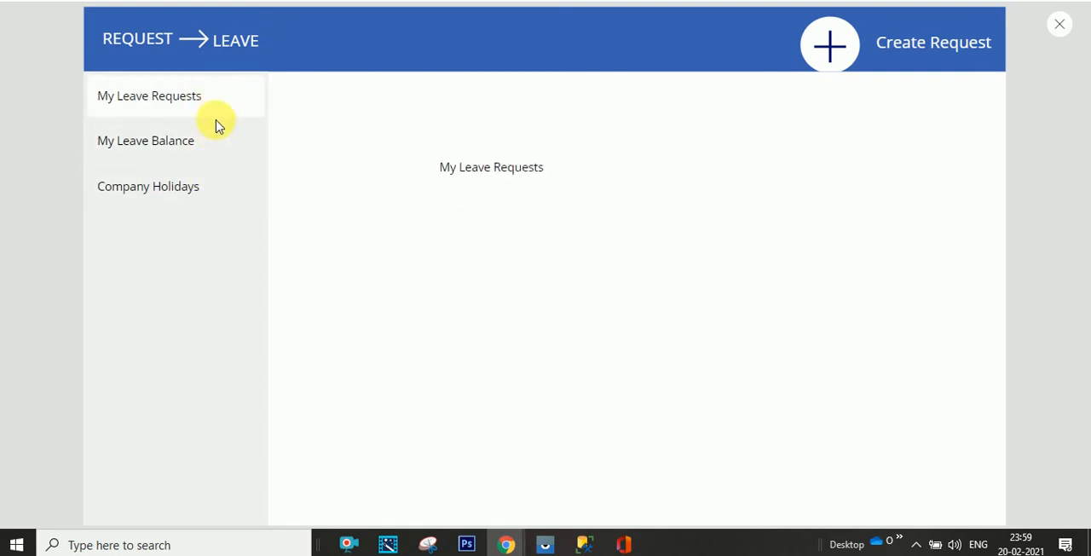
click(213, 153)
click(209, 187)
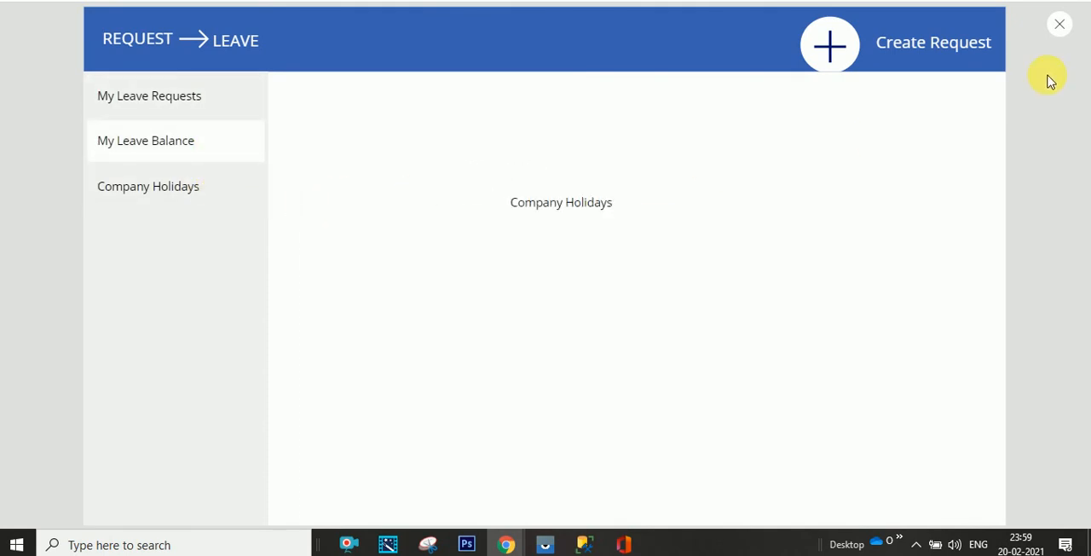
click(1061, 25)
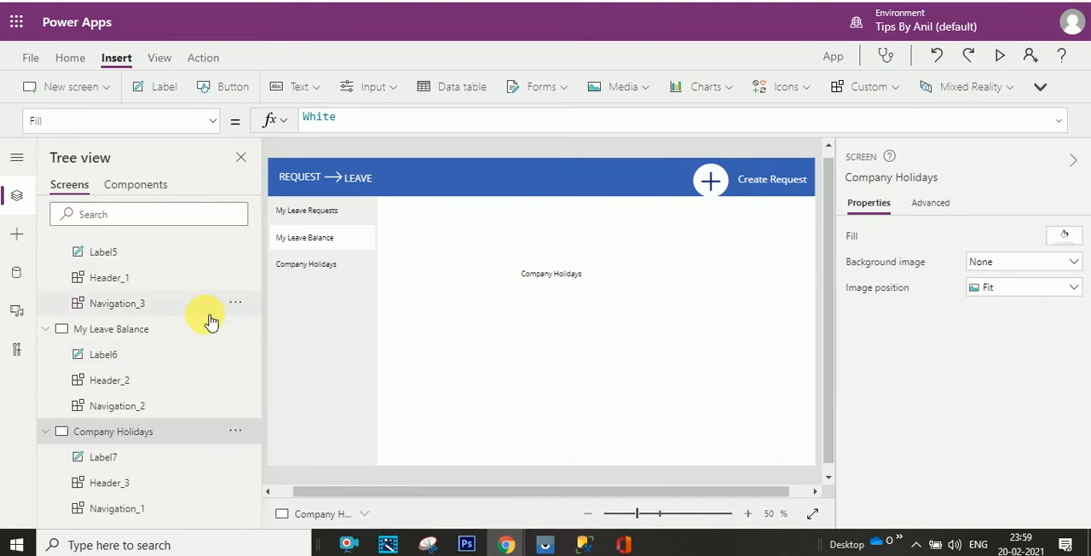
- Open the OnSelect formula of the gallery inside the Navigation component
click(135, 184)
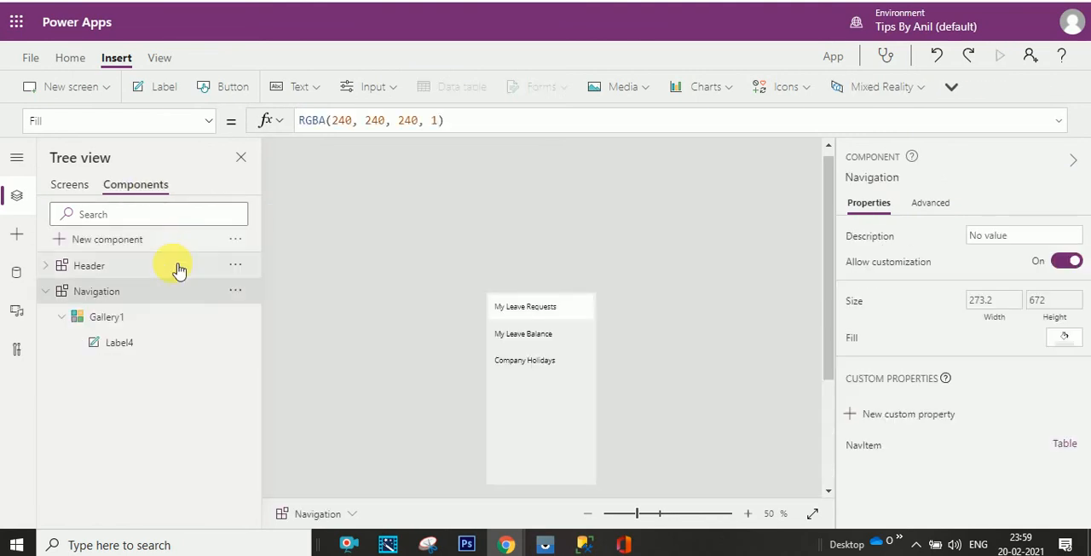
click(153, 314)
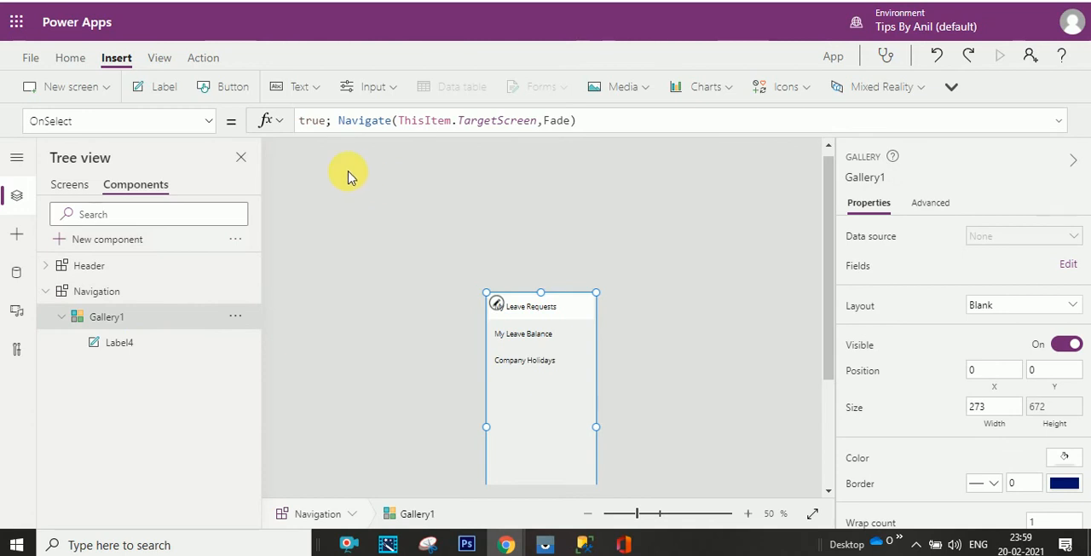
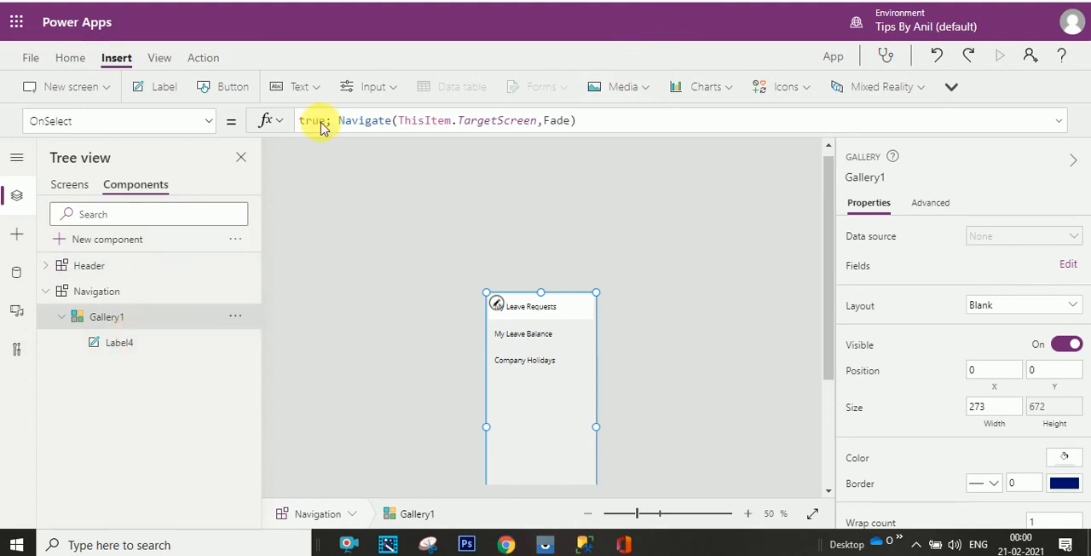
- Open the TemplateFill formula of the Navigation component's gallery and check the item highlighting on the Company Holidays screen
click(214, 132)
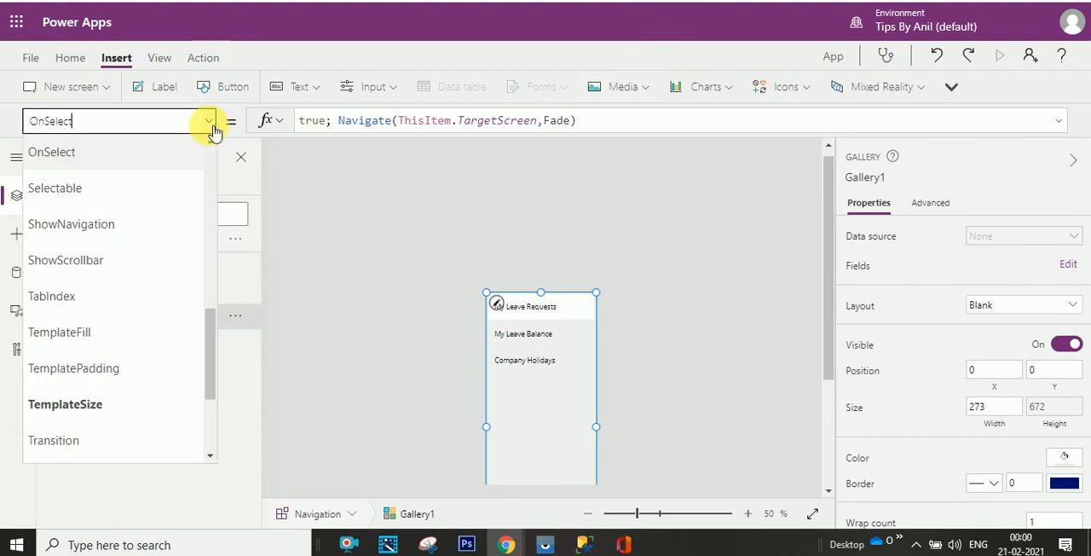
mouse_move(210, 336)
mouse_down()
mouse_move(214, 383)
mouse_move(214, 341)
mouse_up()
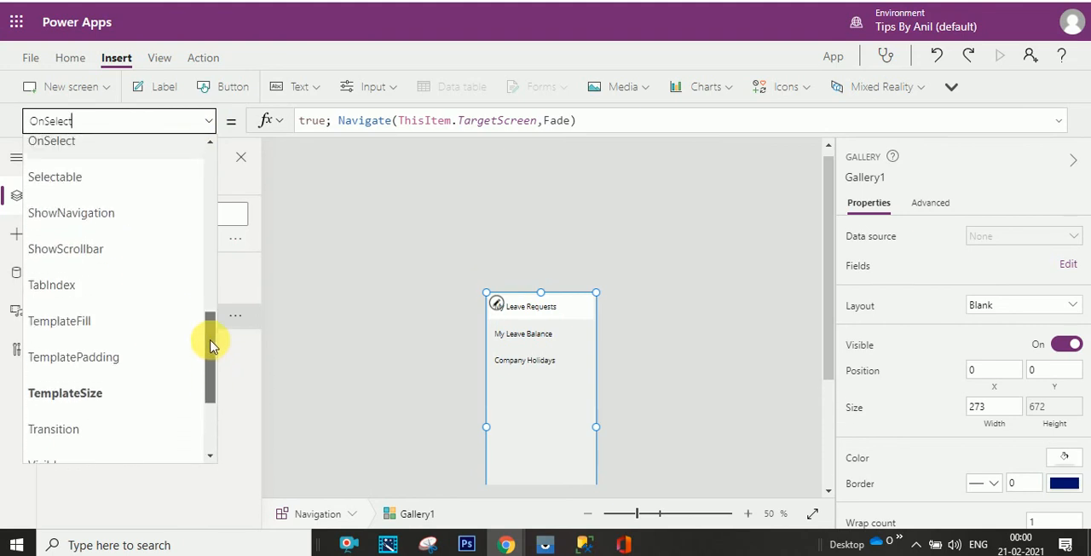
click(170, 316)
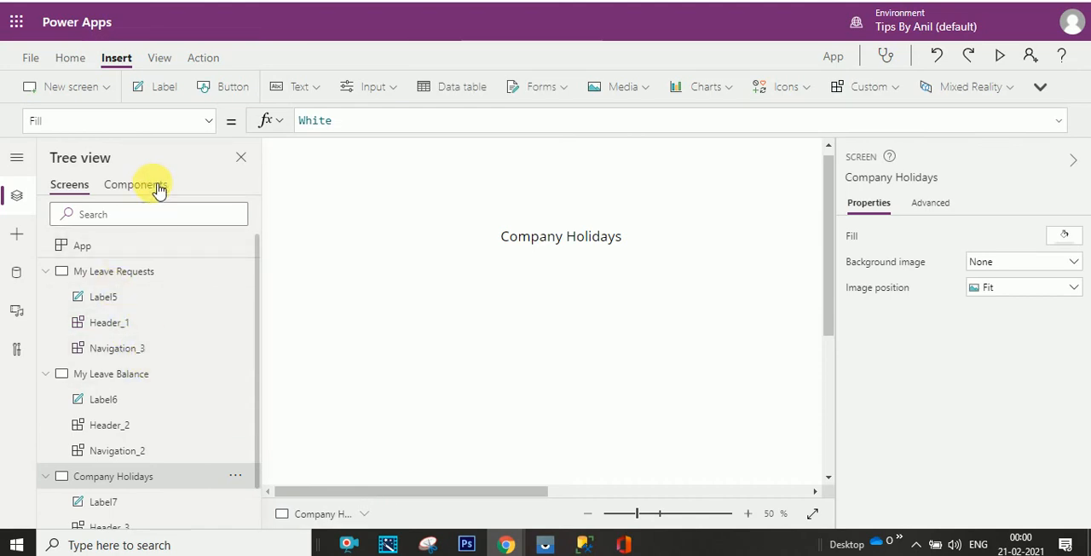
click(587, 513)
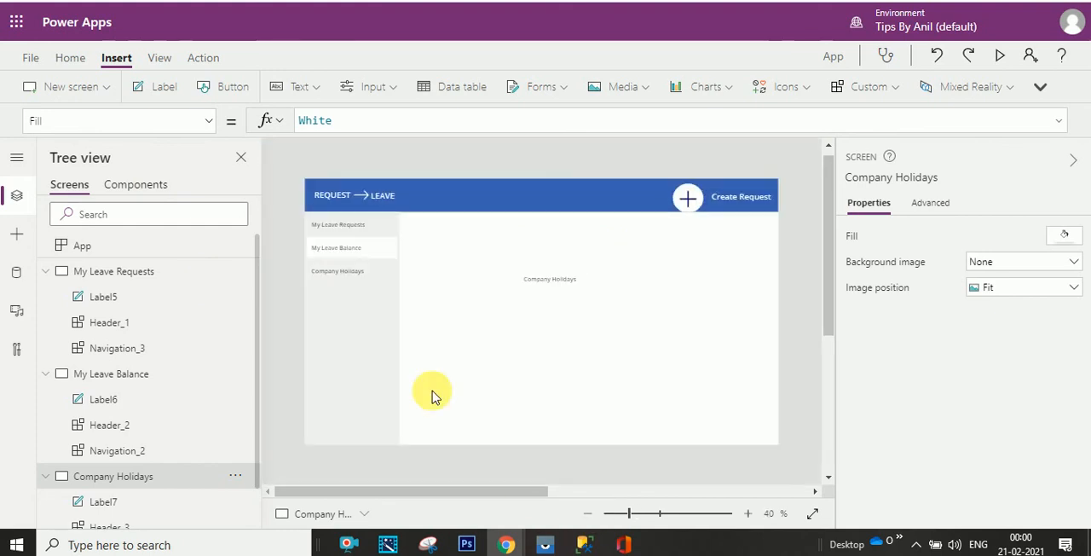
- Add a custom input property named CurrentScreen with the Text data type to the Navigation component
click(171, 189)
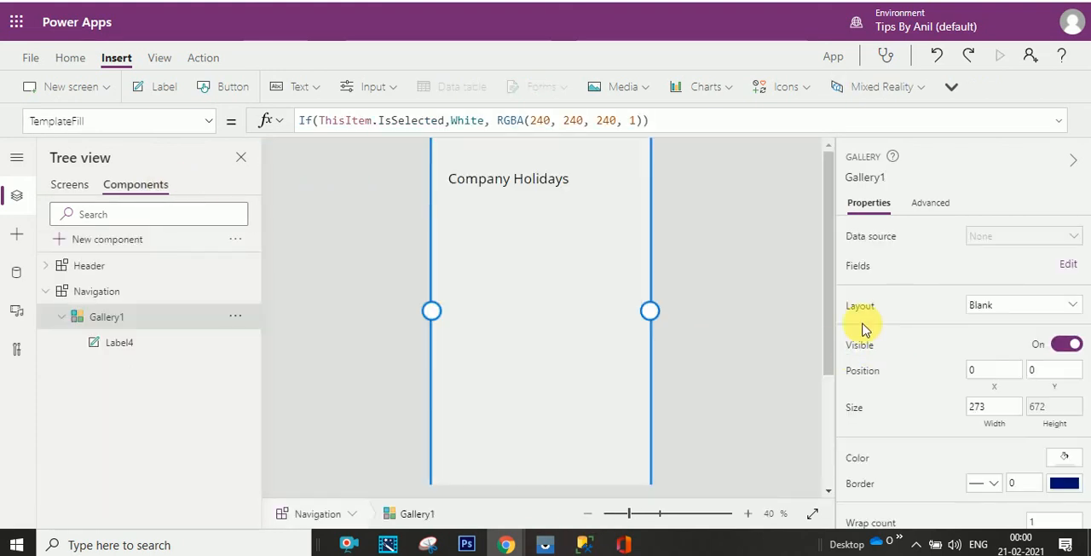
click(127, 293)
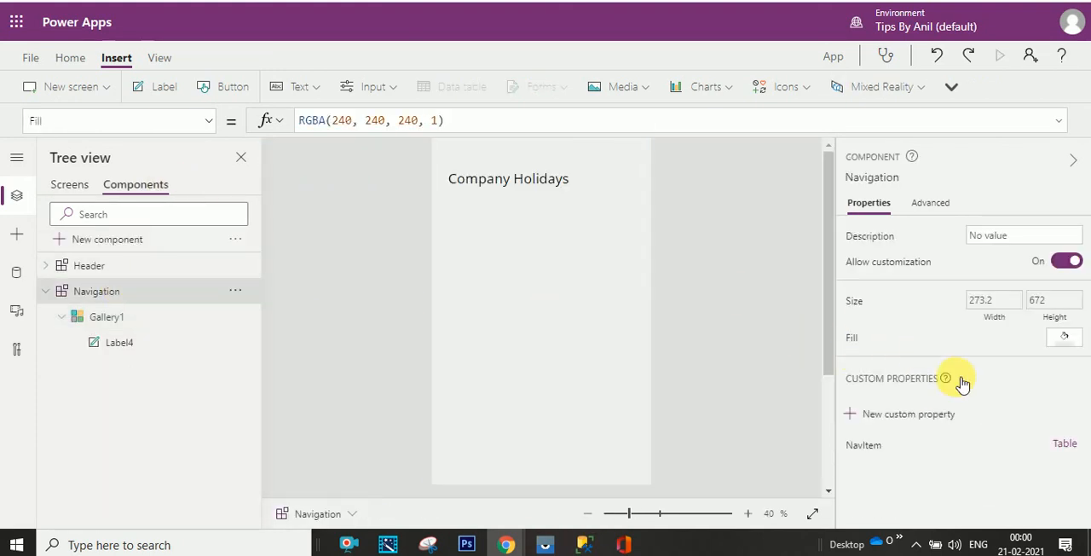
click(890, 423)
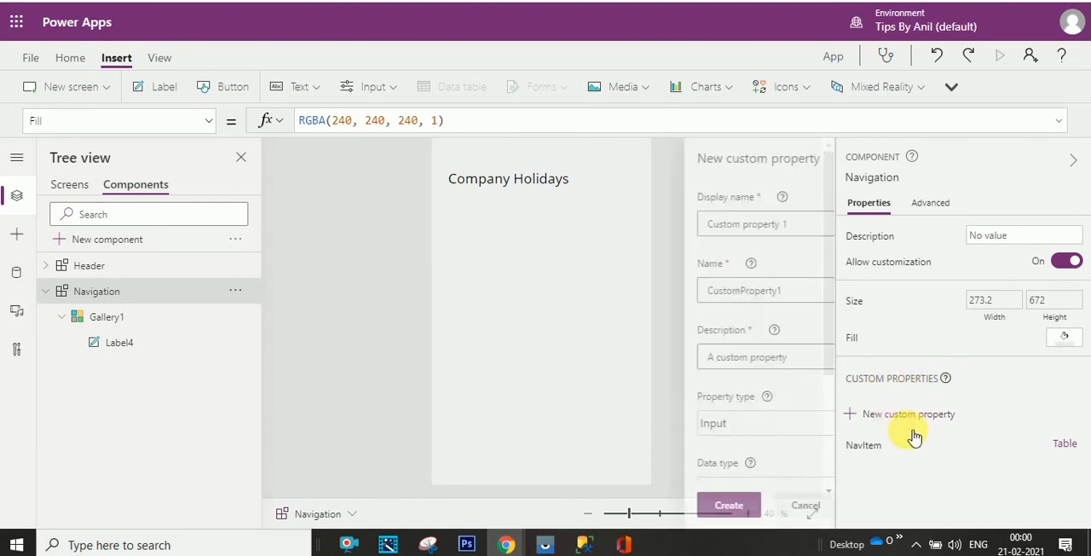
drag(723, 223, 599, 225)
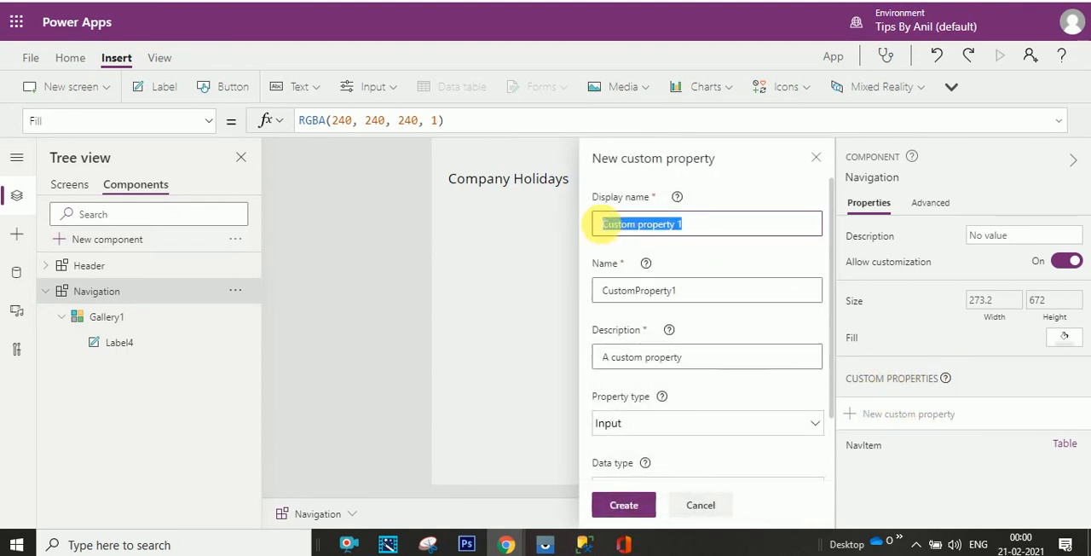
text(CurrentScreen)
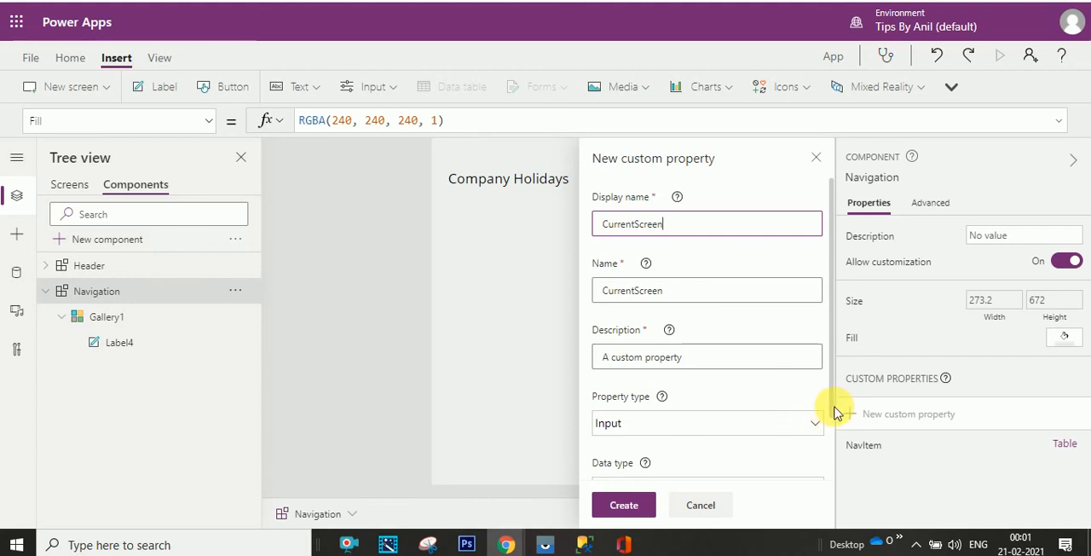
scroll(827, 409, down, 2)
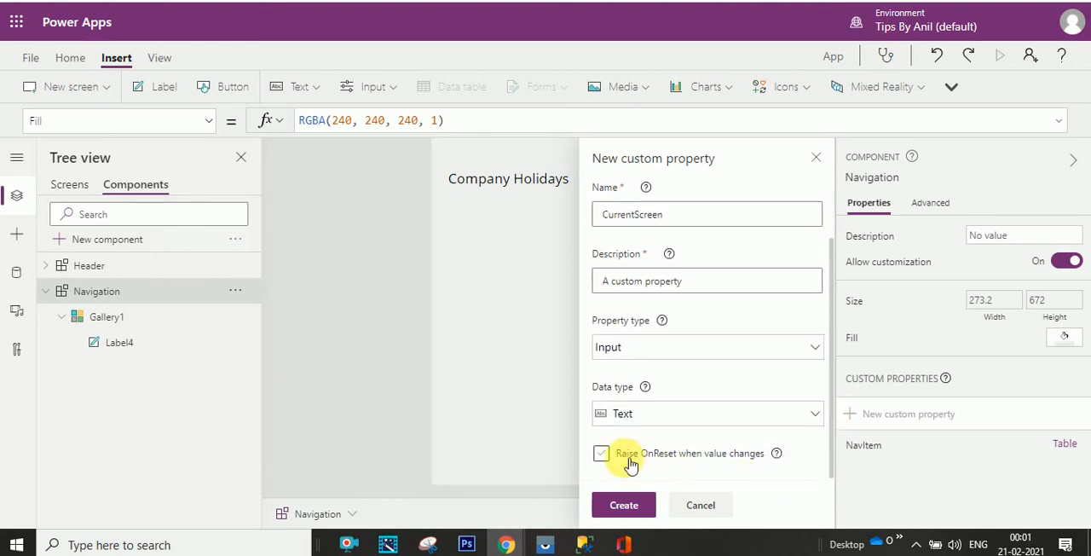
click(623, 505)
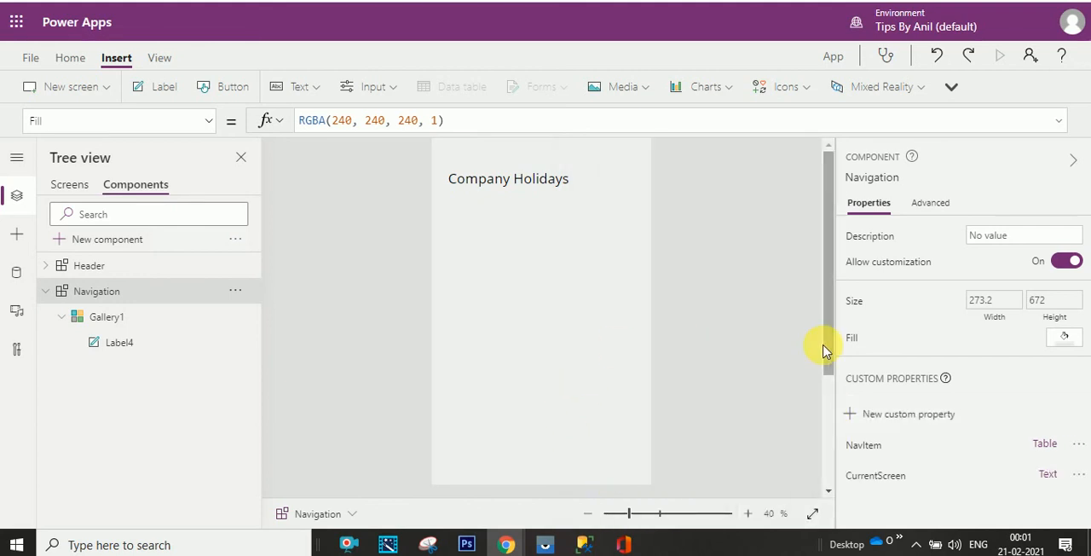
- Change the condition in the Navigation gallery's TemplateFill formula to ThisItem.Title=Navigation.CurrentScreen, keeping White and RGBA(240, 240, 240, 1) as the two fills
click(143, 316)
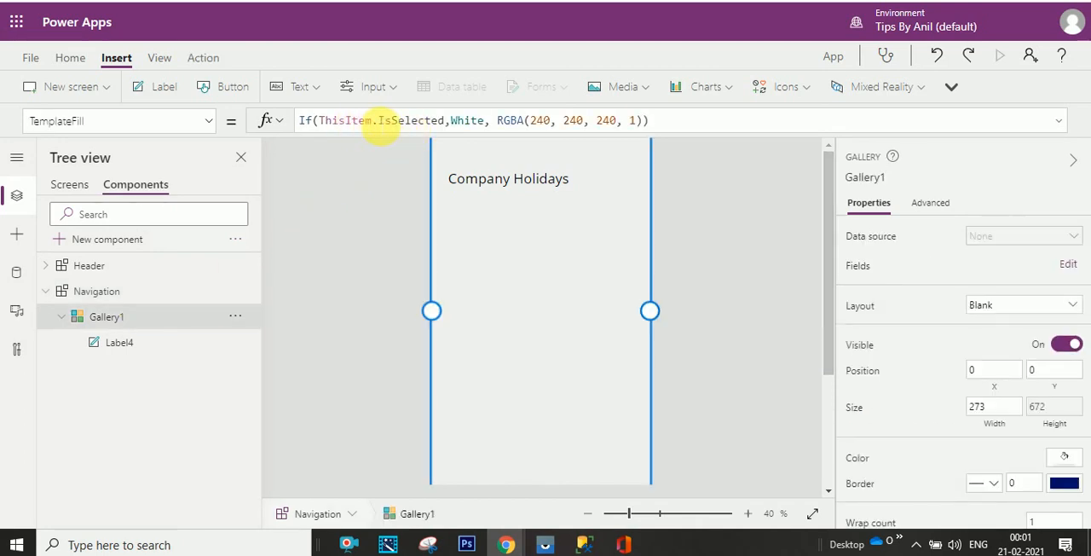
drag(379, 122, 446, 120)
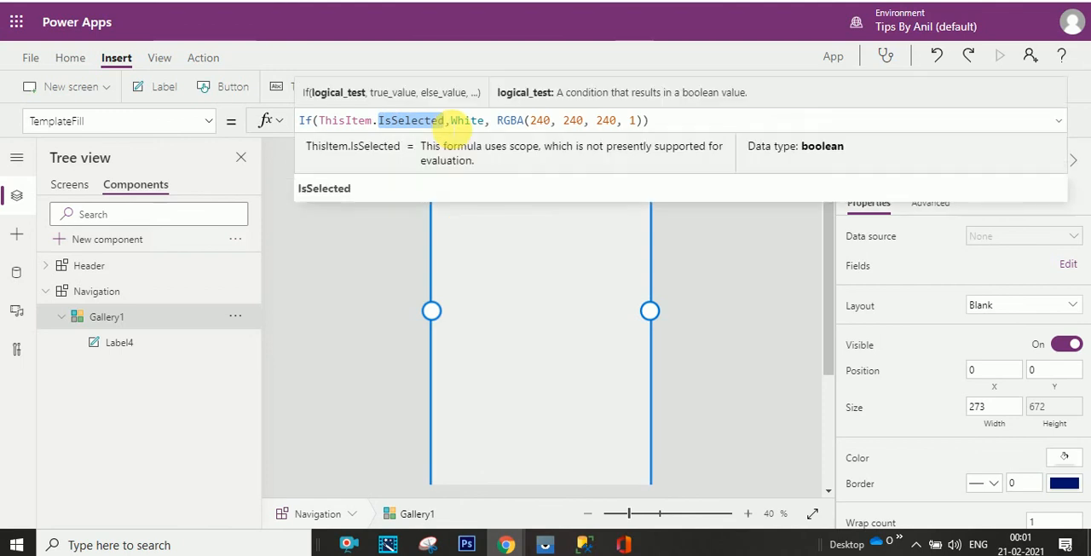
key(BackSpace)
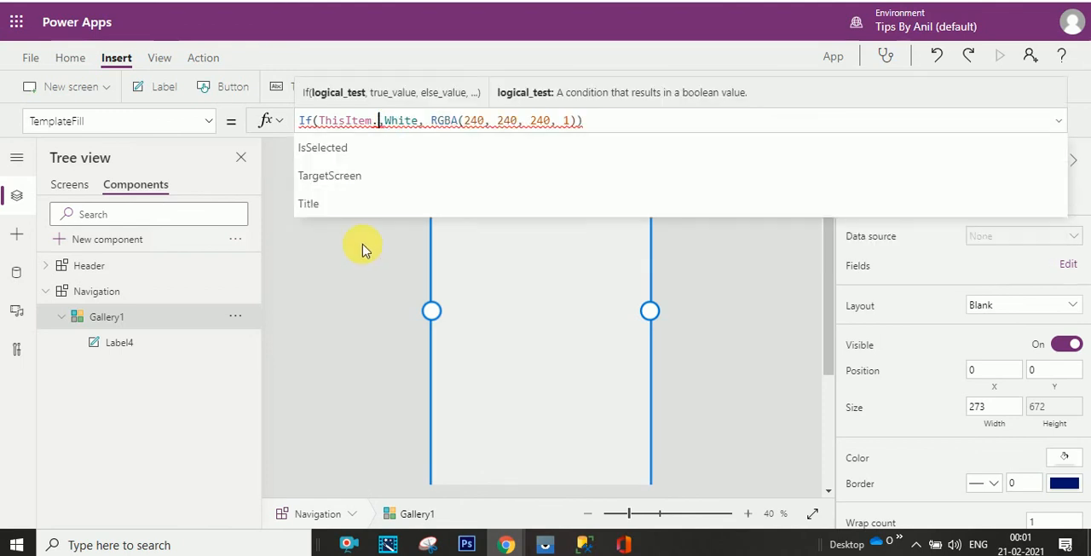
click(345, 202)
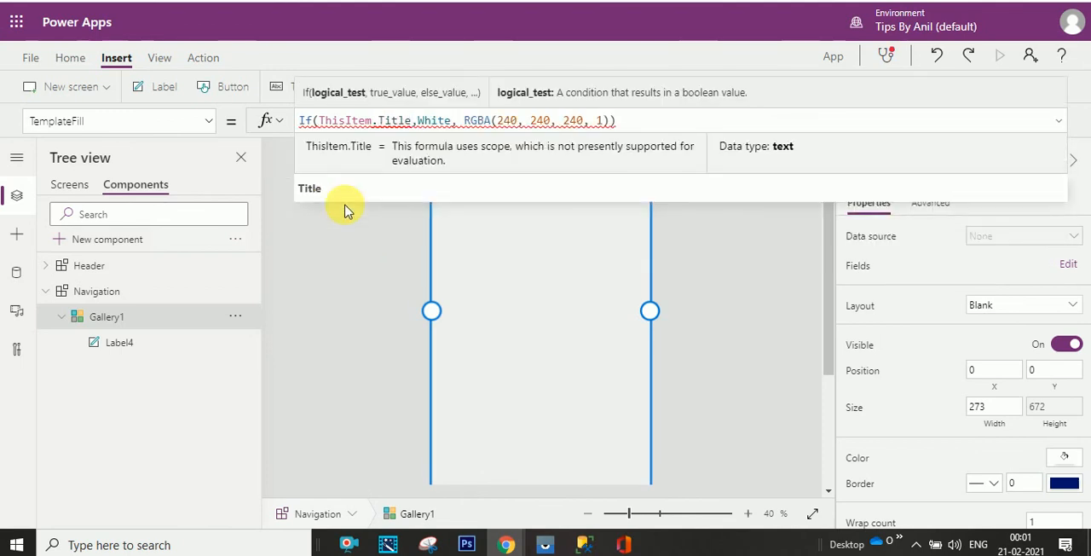
text(=)
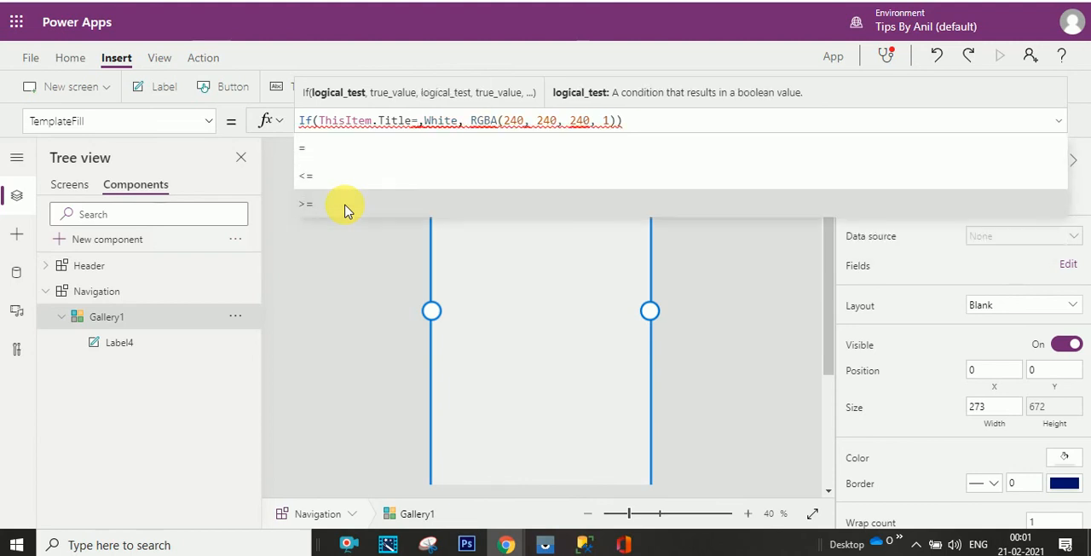
text(navi)
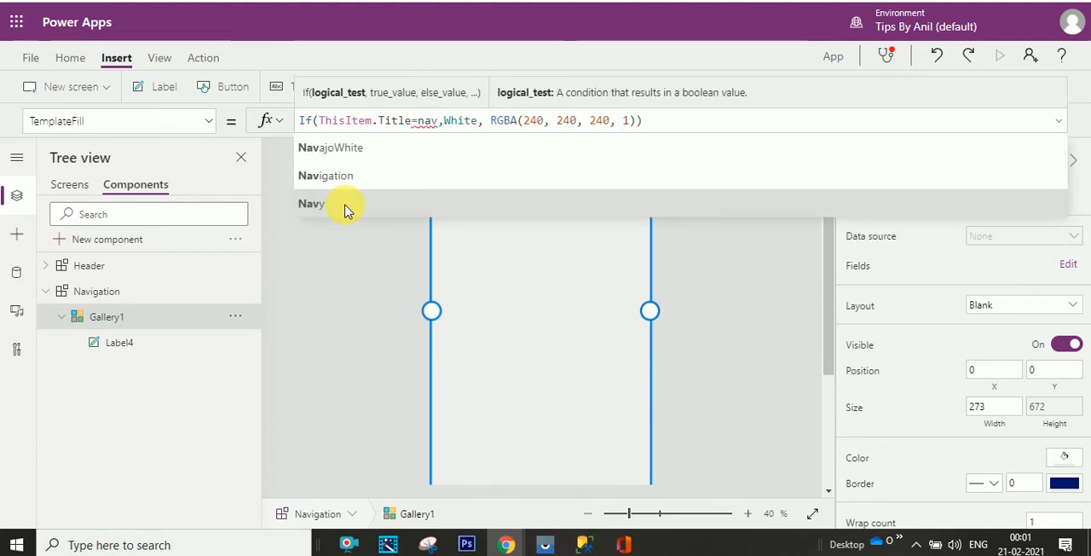
click(358, 158)
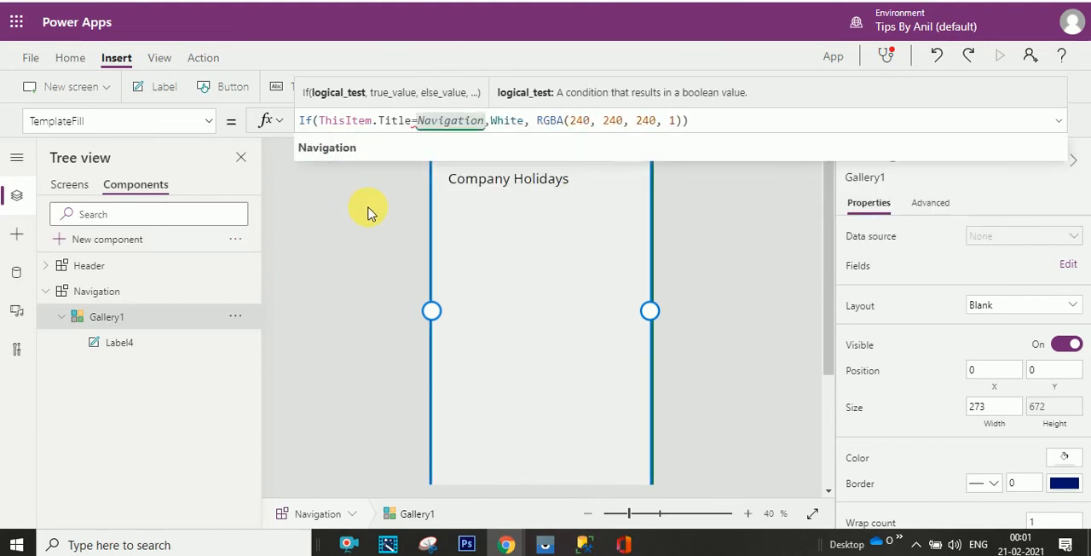
text(.)
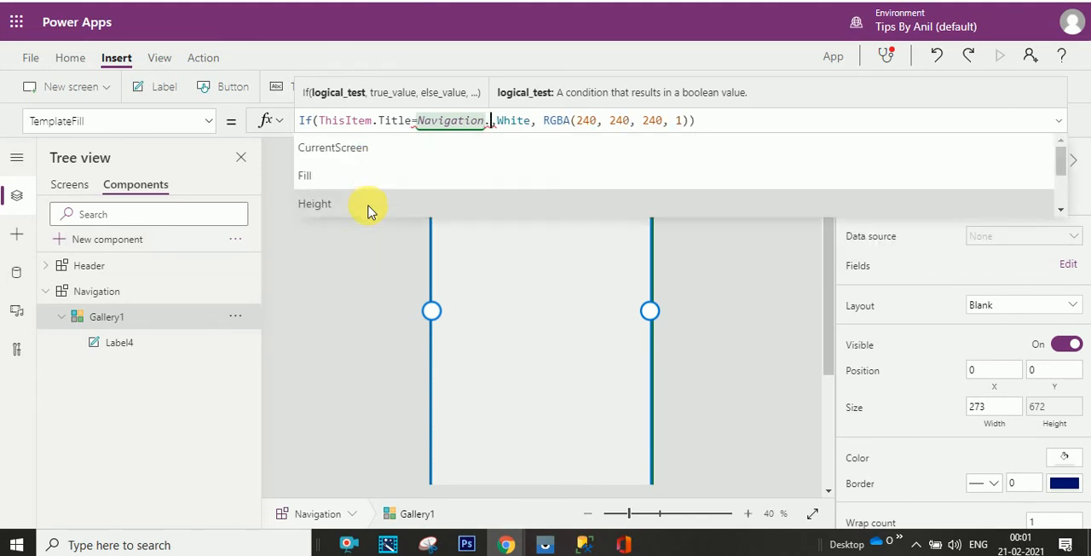
click(363, 151)
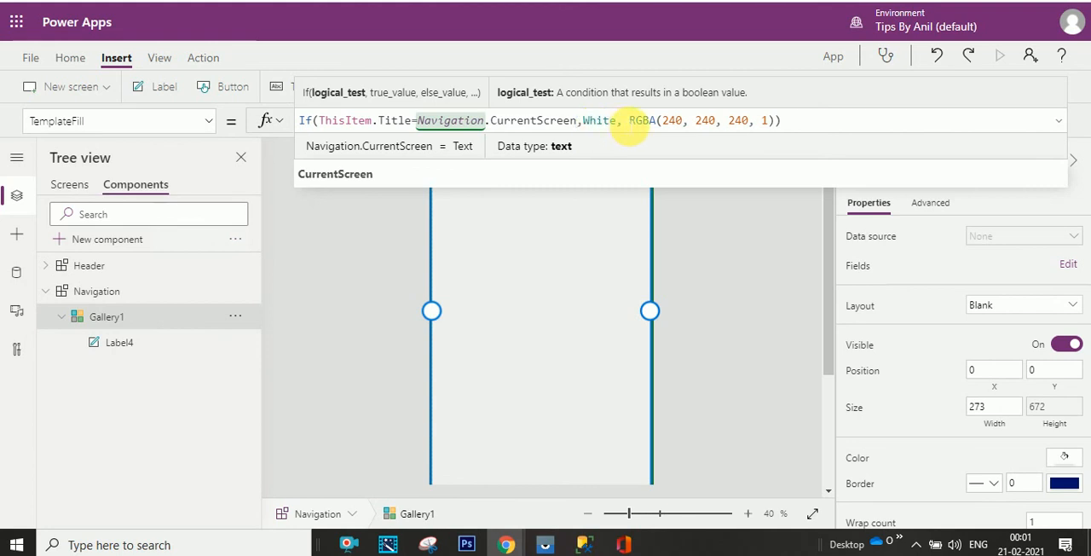
drag(628, 126, 772, 122)
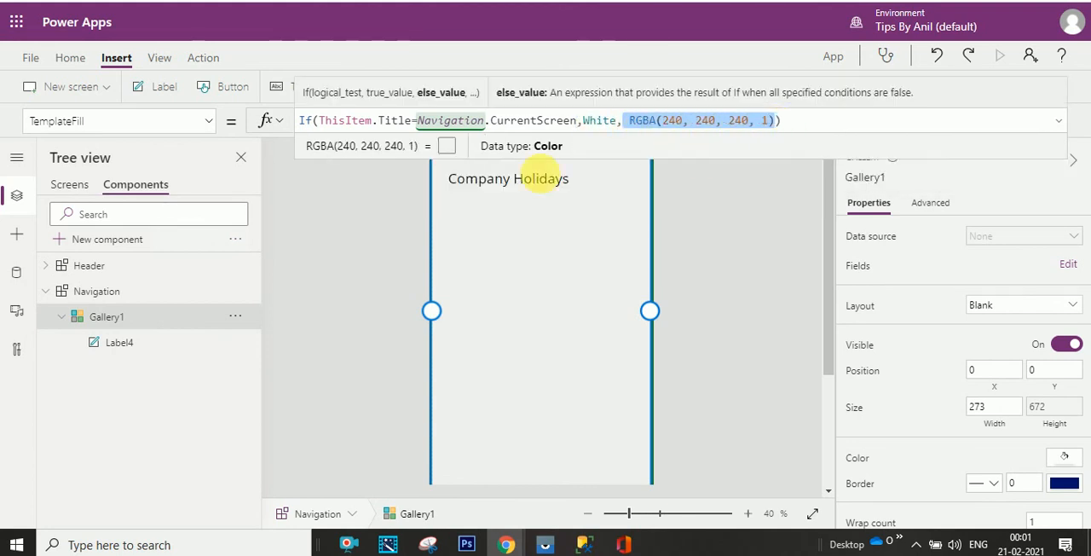
- Set the CurrentScreen property of the My Leave Requests screen's navigation to the text "My Leave Requests"
click(73, 193)
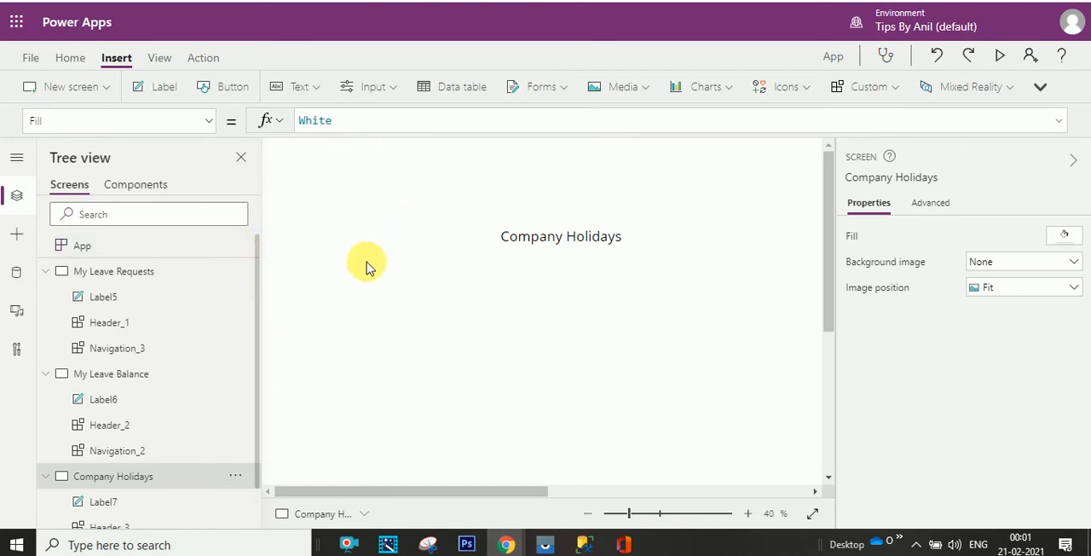
double_click(136, 348)
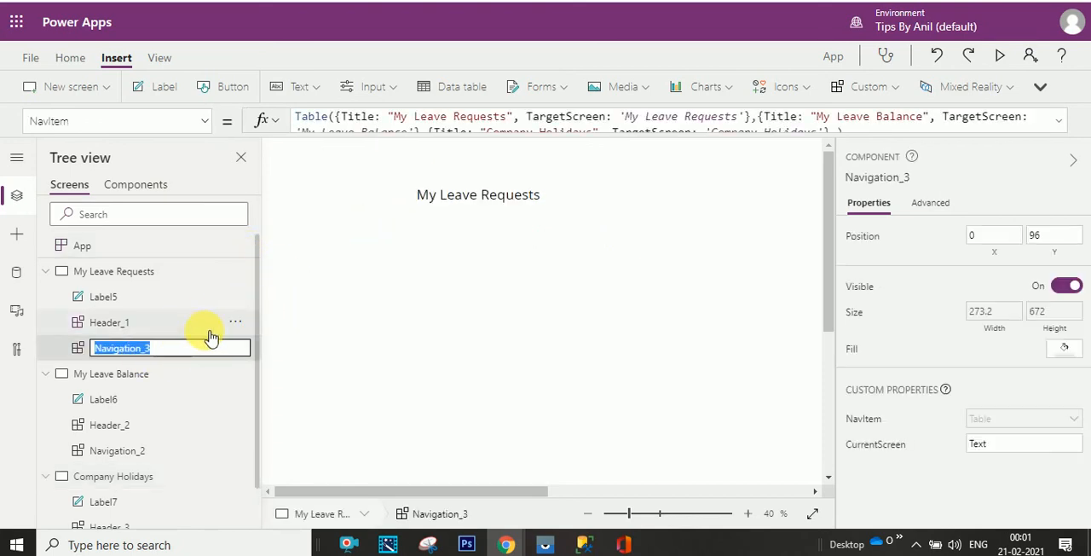
click(72, 347)
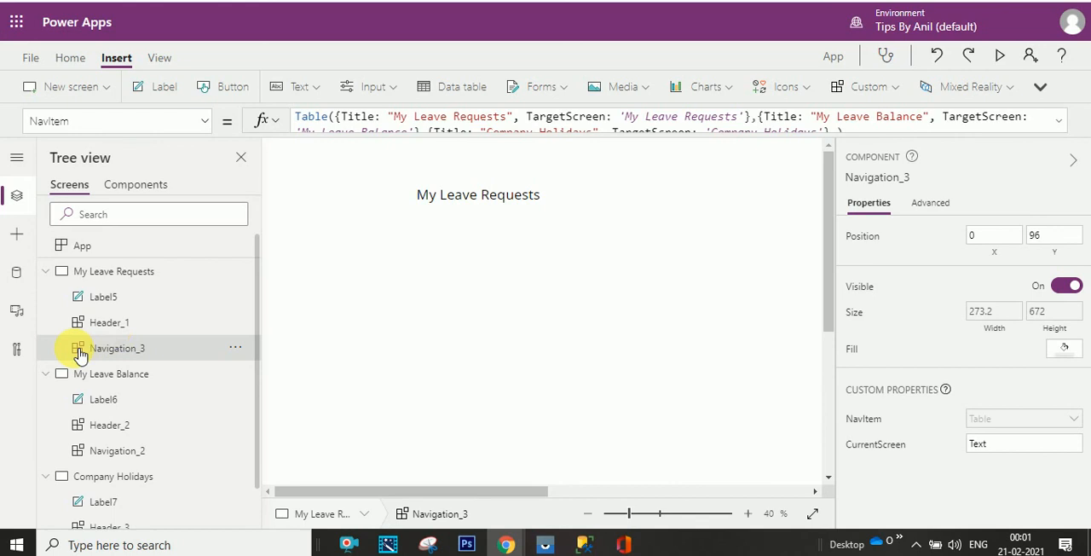
click(213, 122)
click(166, 153)
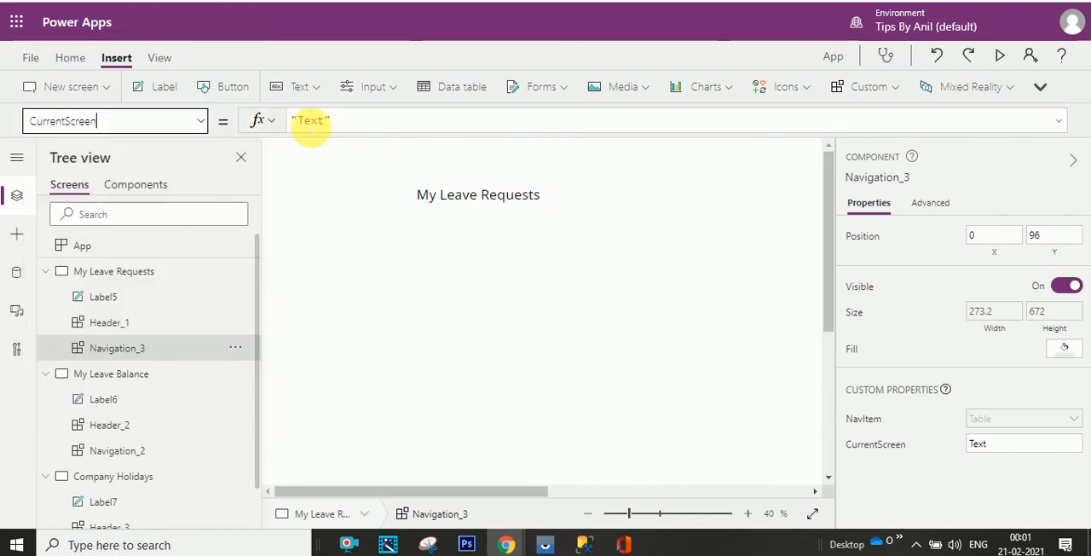
drag(341, 122, 290, 120)
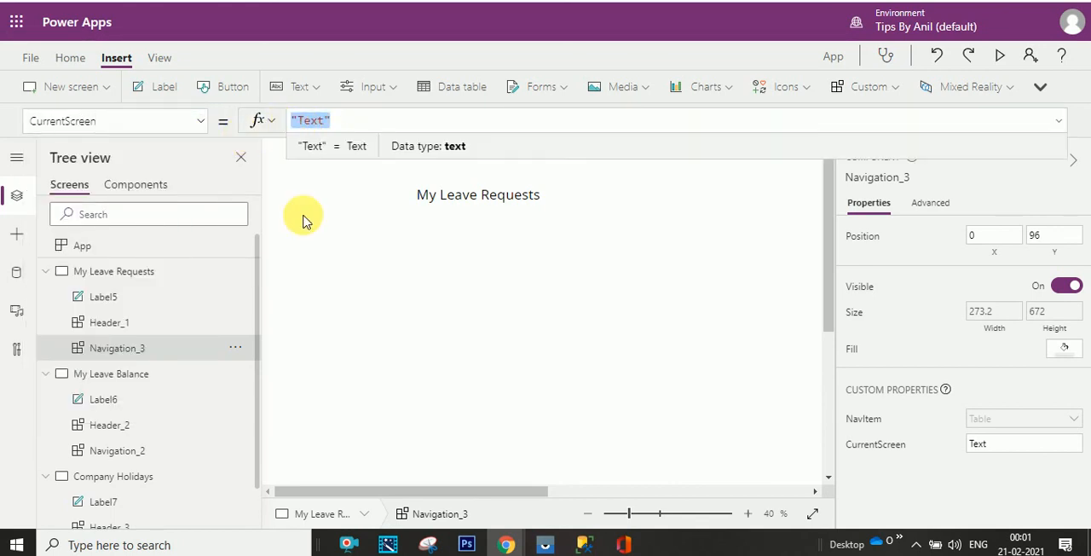
click(587, 513)
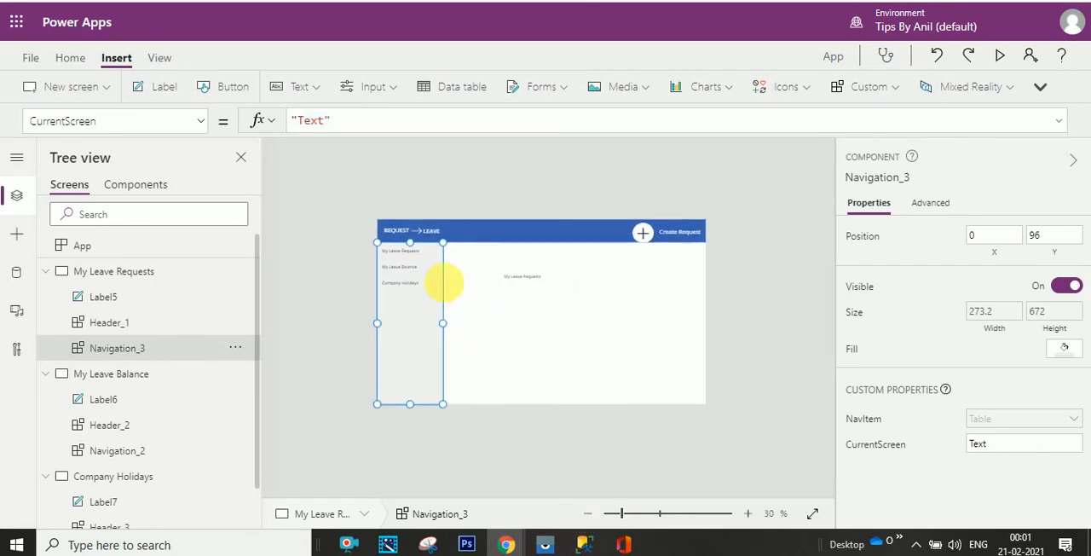
click(749, 514)
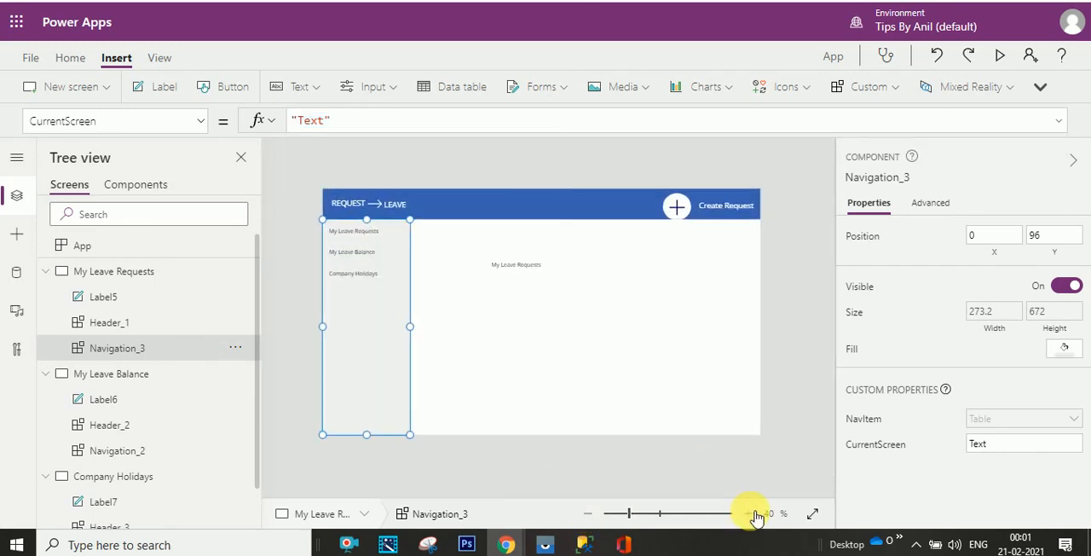
click(749, 514)
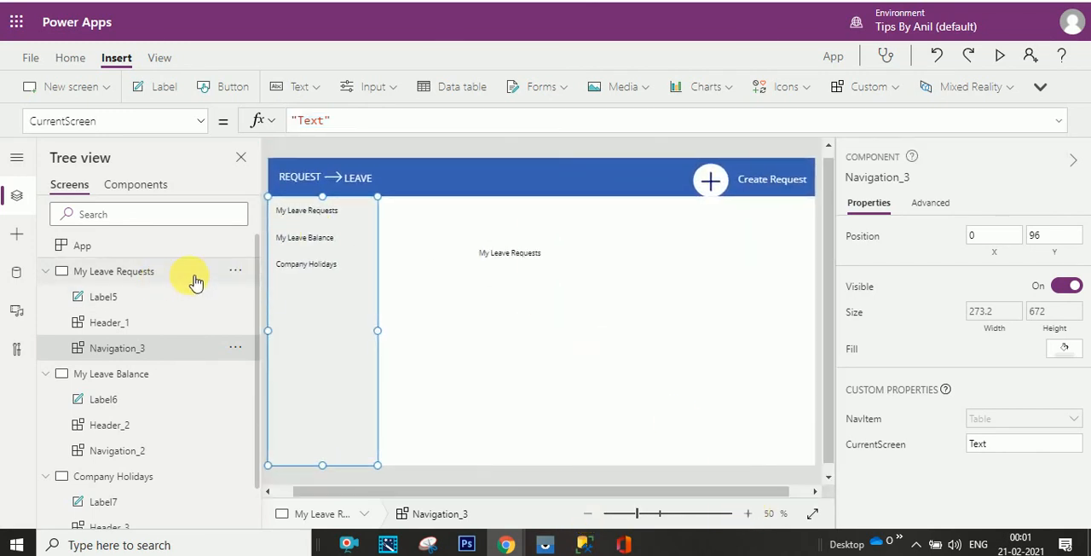
drag(339, 121, 291, 120)
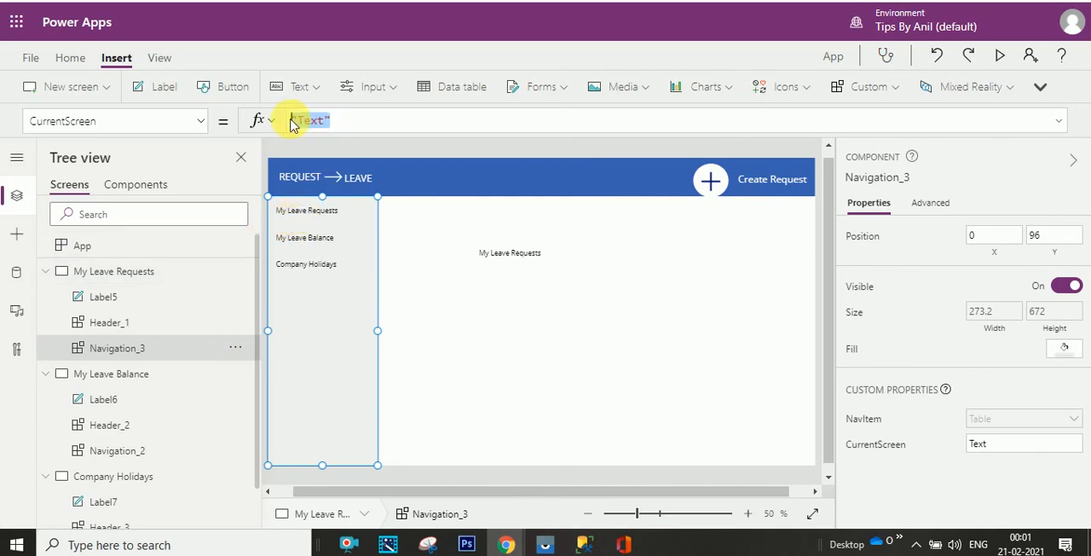
text(My)
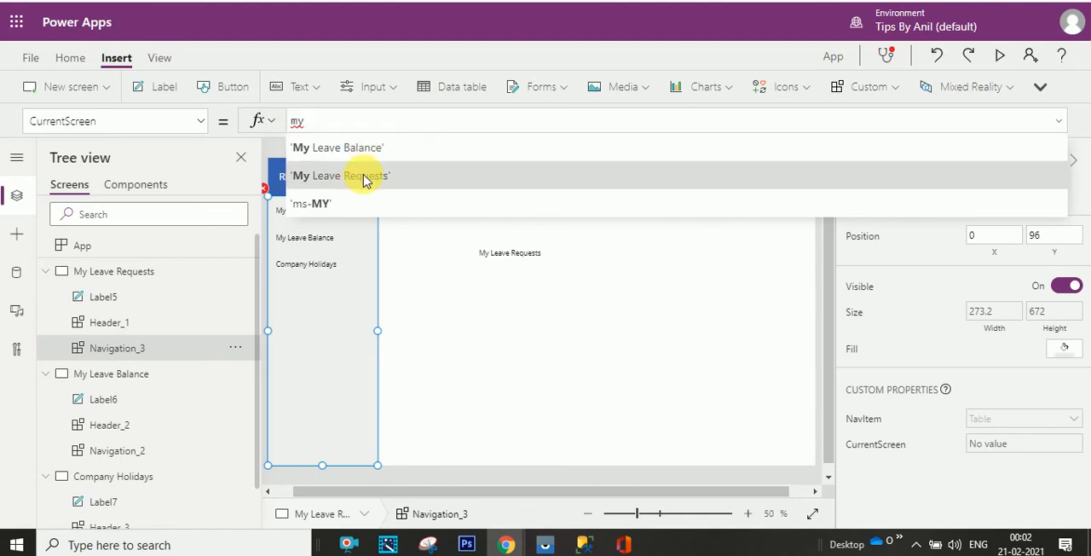
click(334, 175)
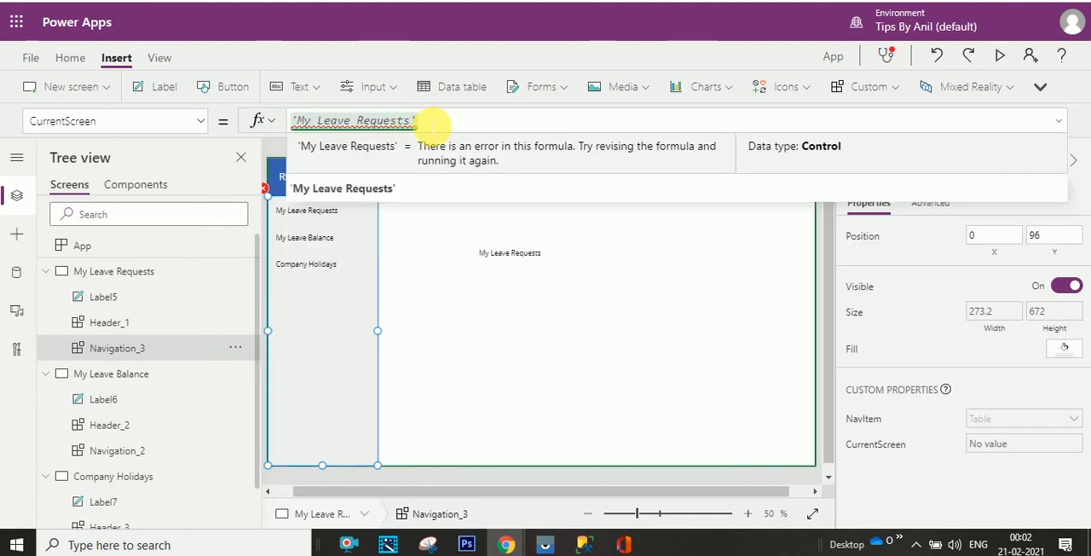
text(')
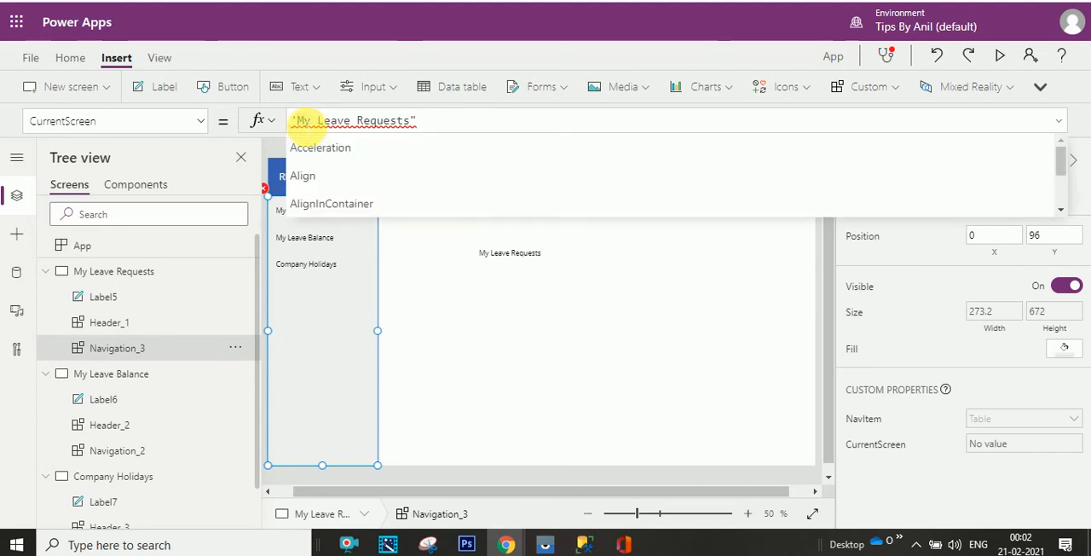
key(BackSpace)
text(")
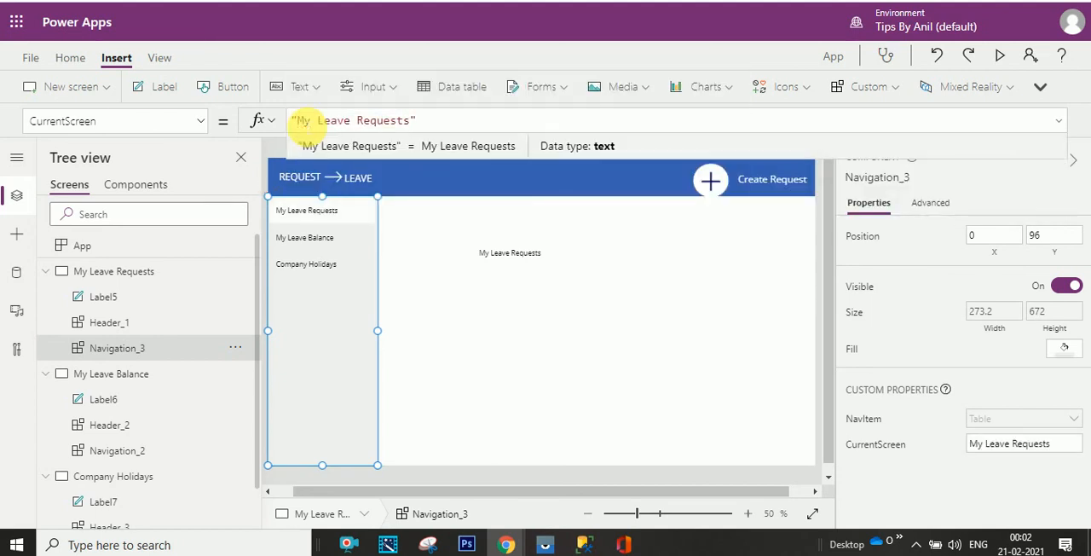
- Set the CurrentScreen property of the My Leave Balance screen's navigation to the text "My Leave Balance"
click(159, 453)
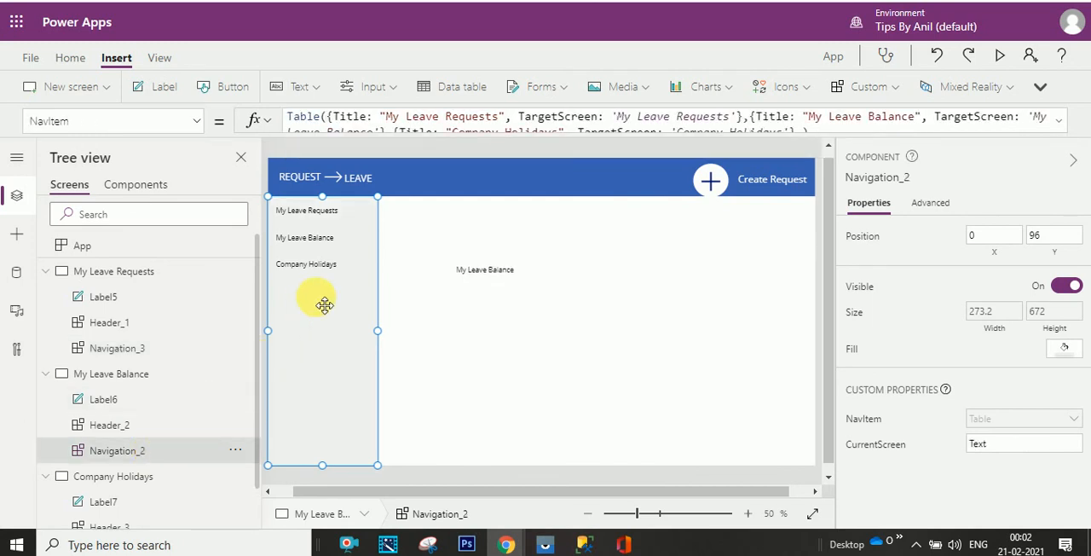
click(198, 125)
click(187, 151)
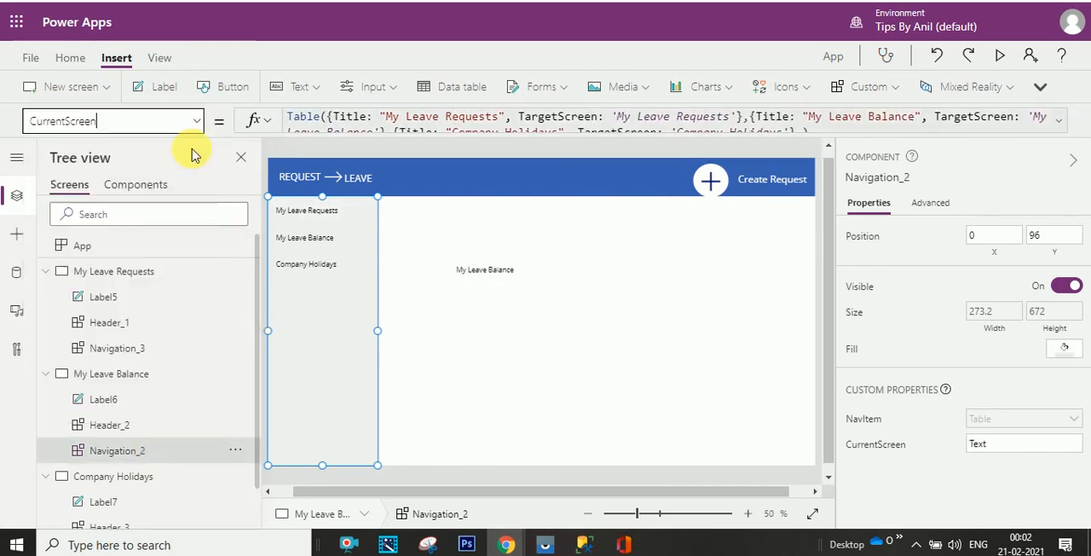
double_click(297, 120)
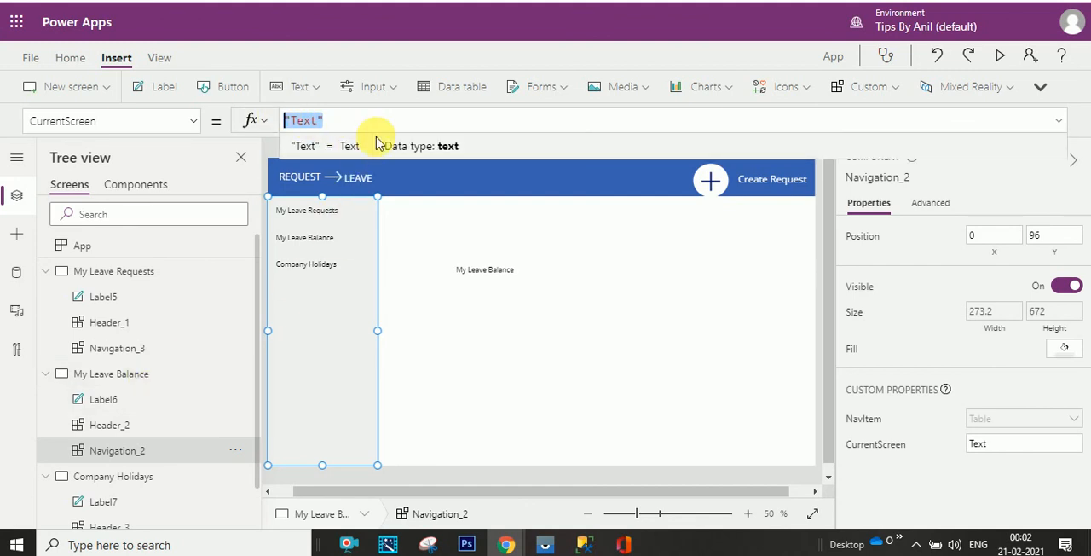
text(my leav)
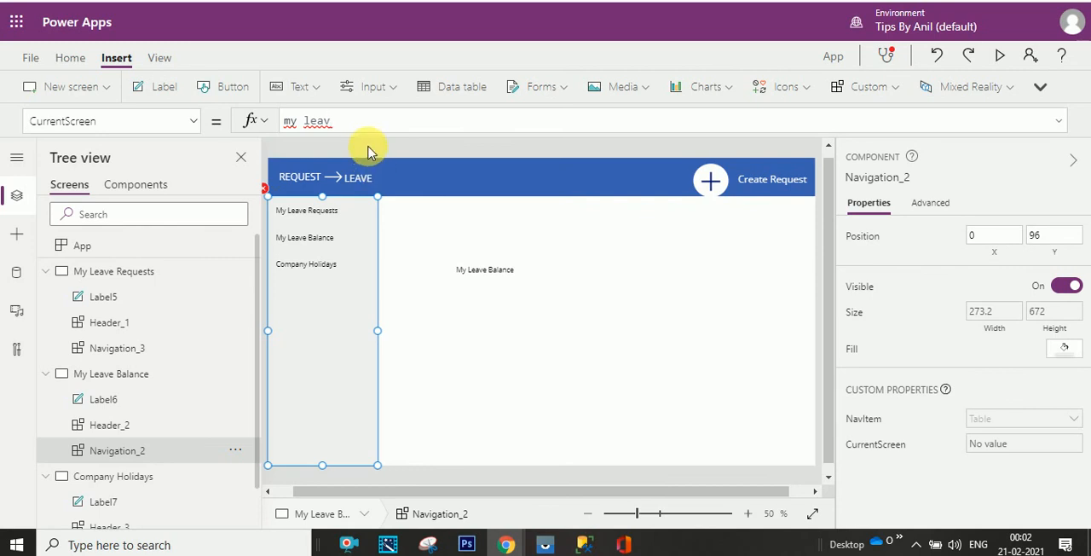
key(ctrl+a)
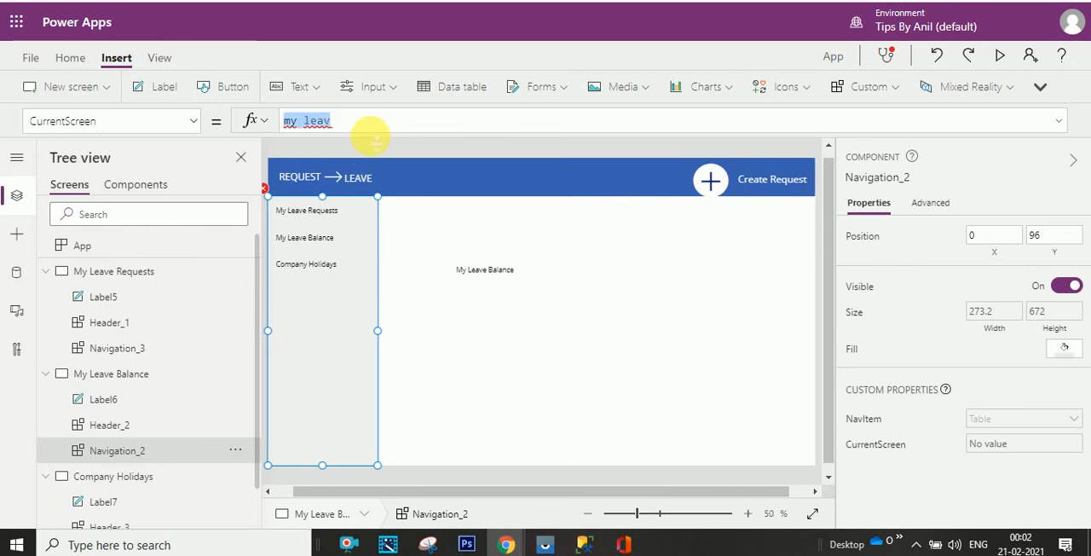
text(M)
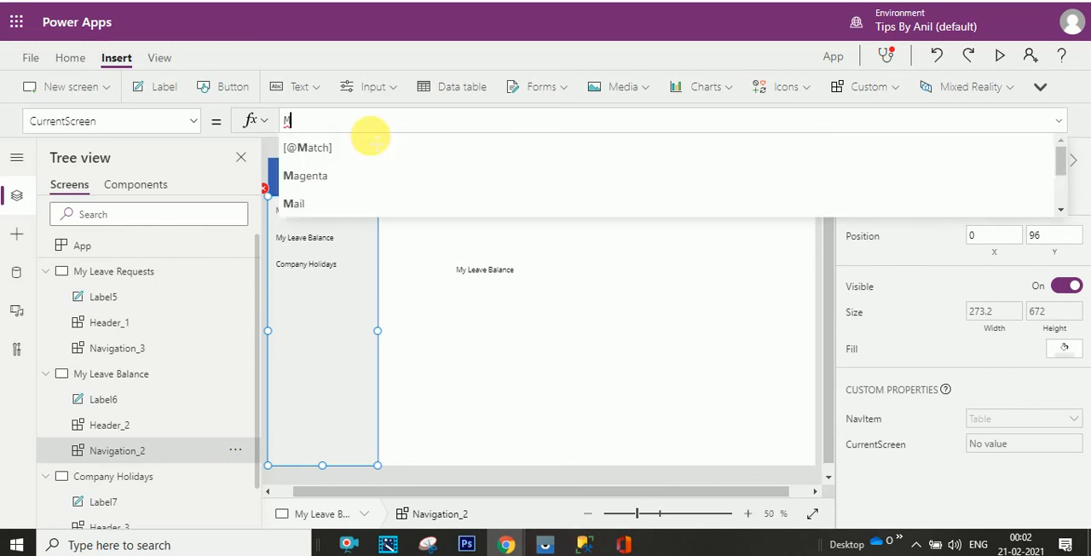
text(y)
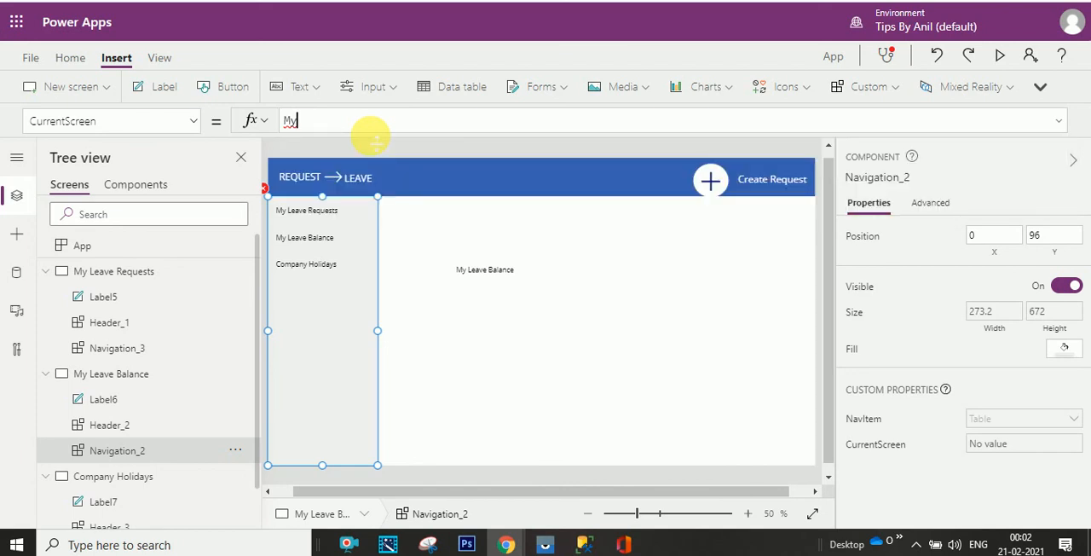
click(372, 142)
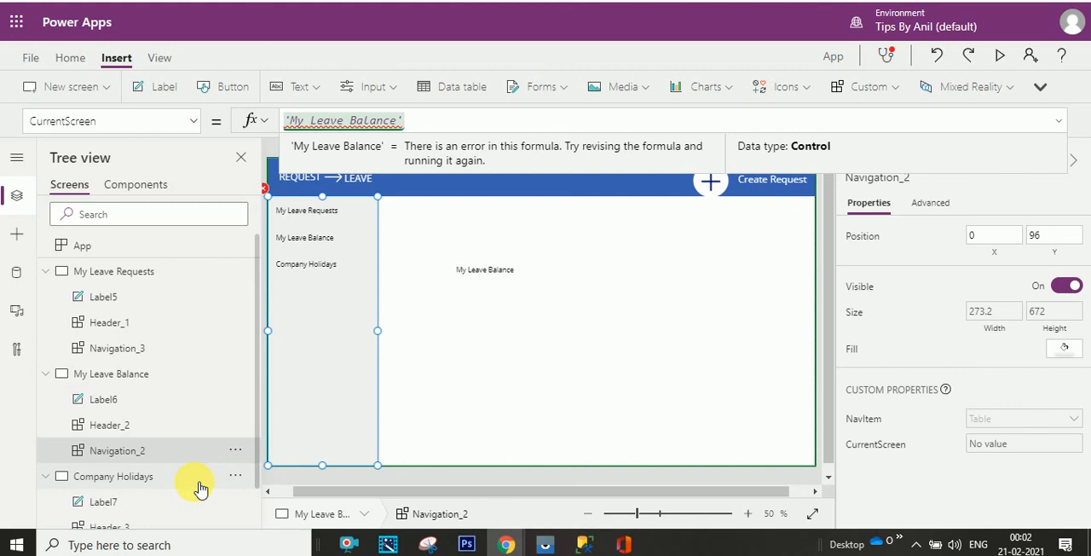
click(452, 124)
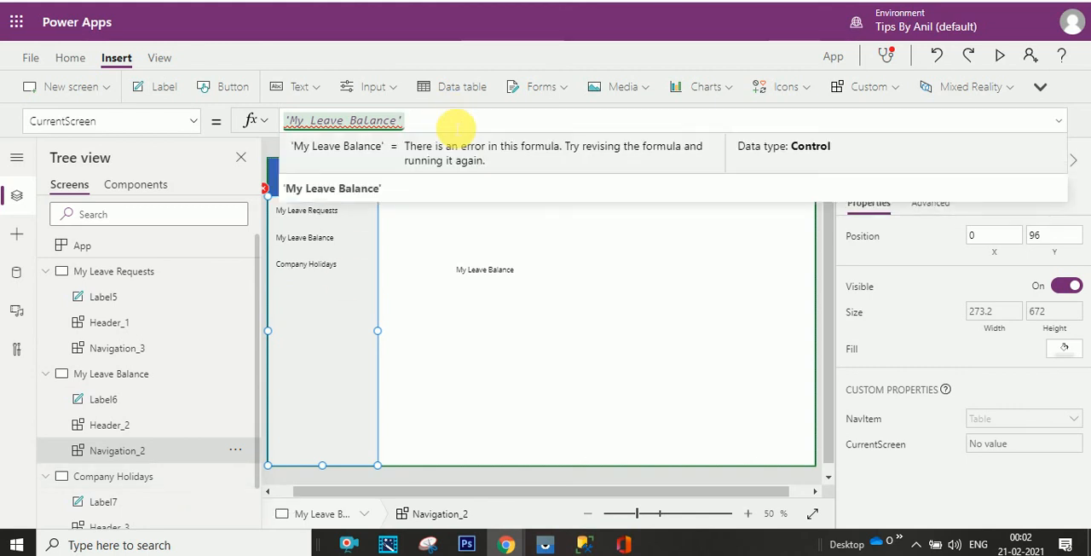
text(')
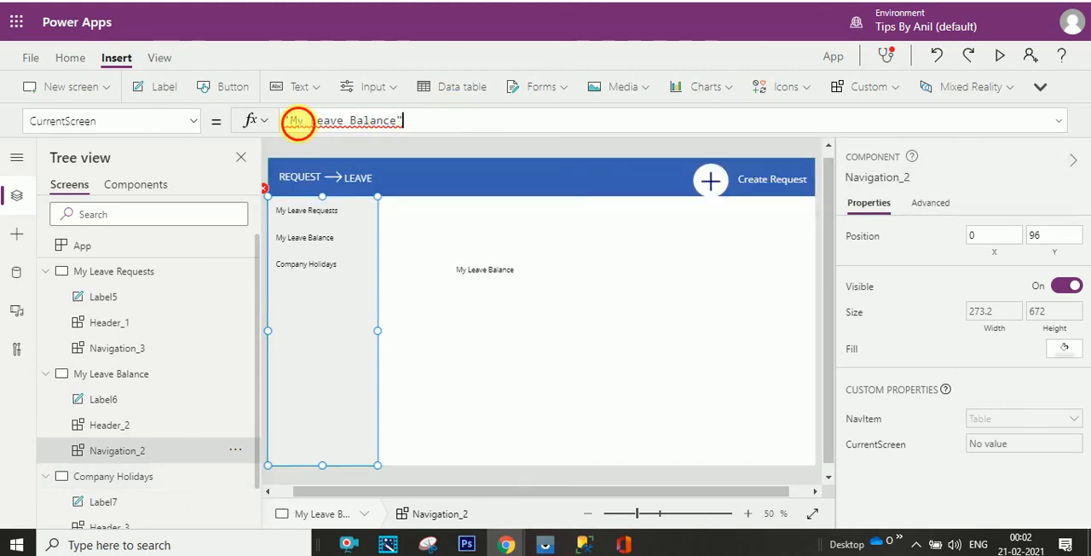
click(290, 120)
text(")
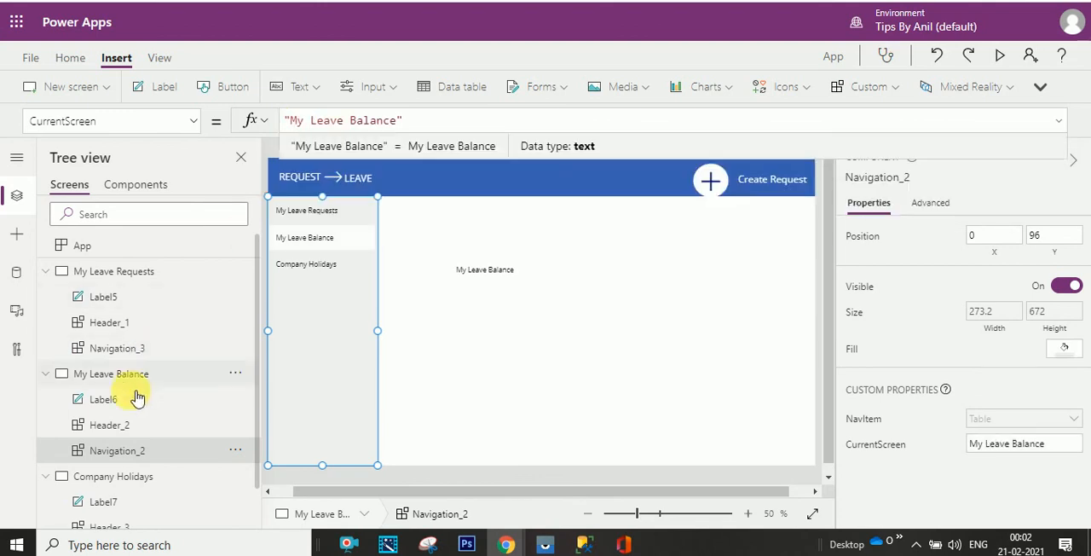
- Set the CurrentScreen property of the Company Holidays screen's navigation to the text "Company Holidays"
double_click(155, 476)
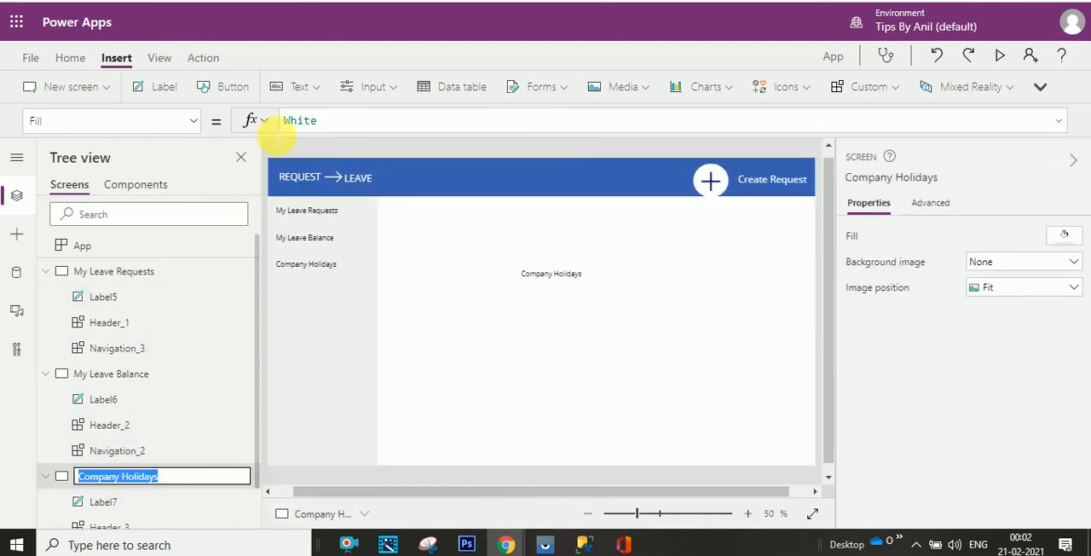
scroll(165, 497, down, 1)
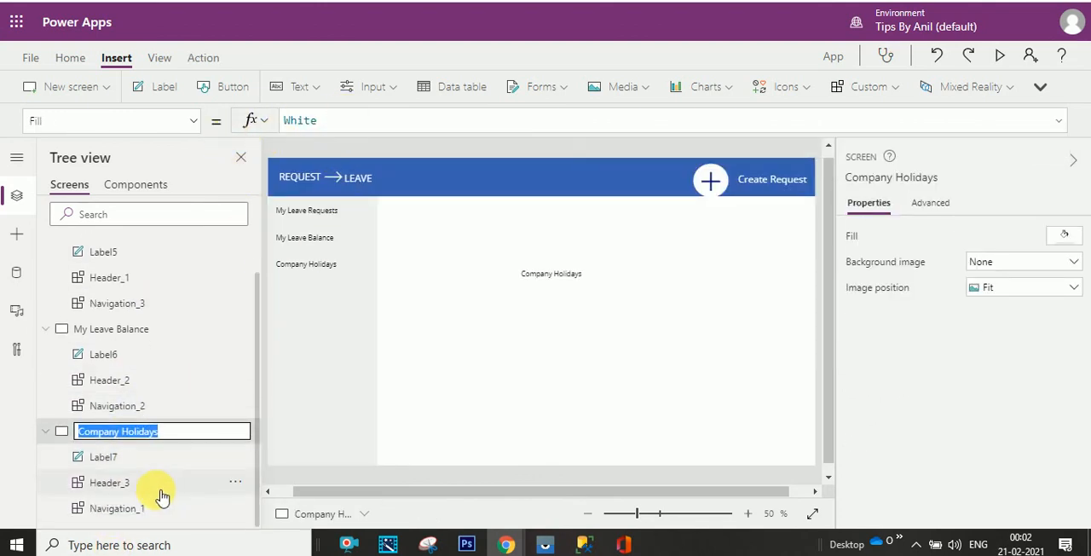
click(160, 498)
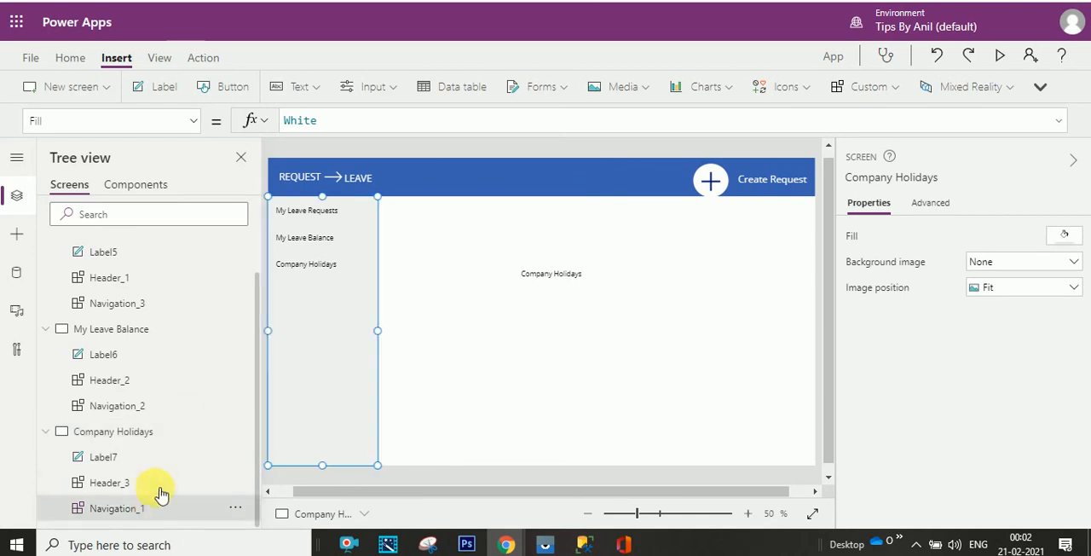
click(194, 124)
click(170, 145)
drag(335, 124, 284, 123)
text(Co)
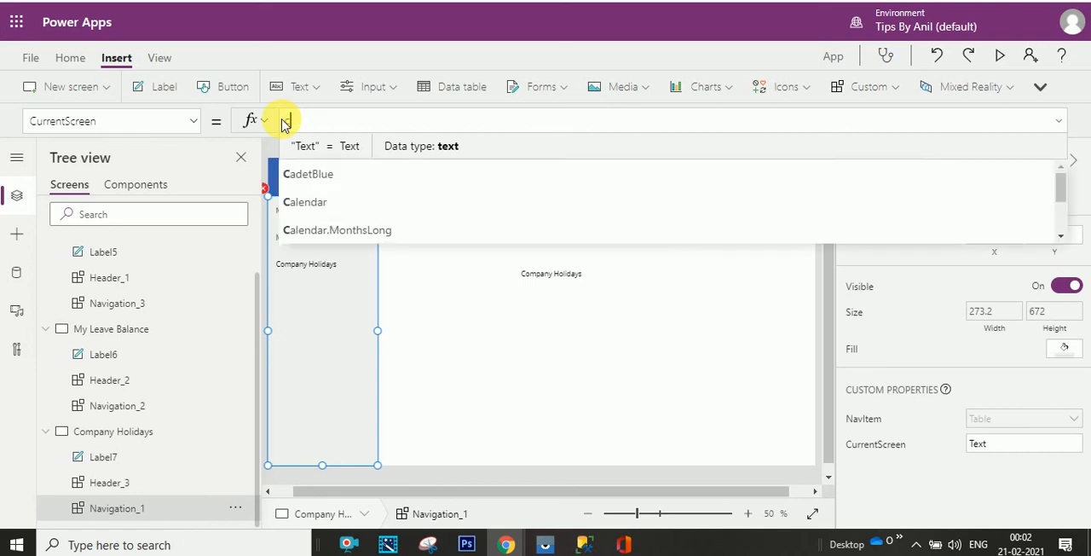
text(mp)
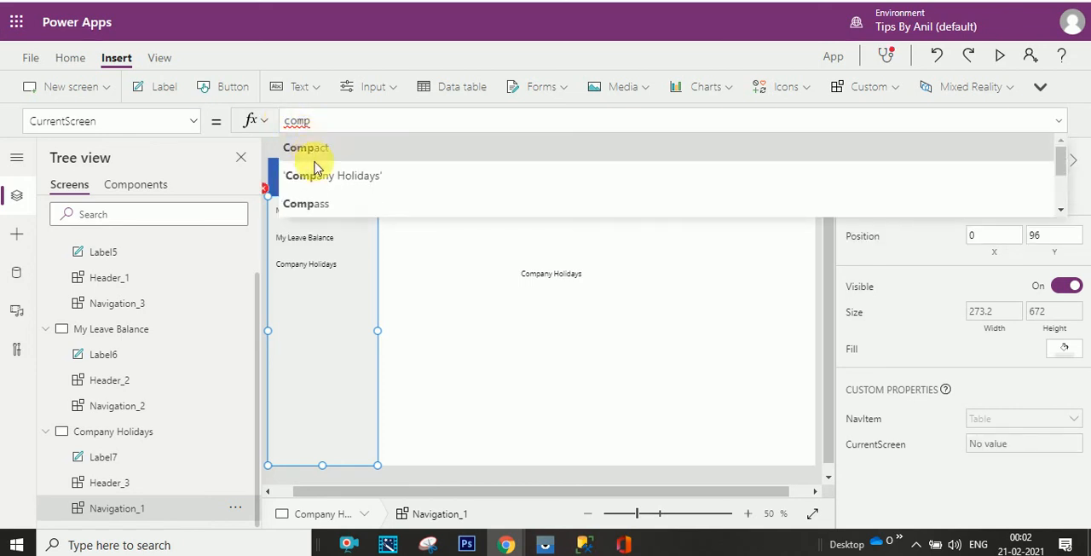
click(317, 175)
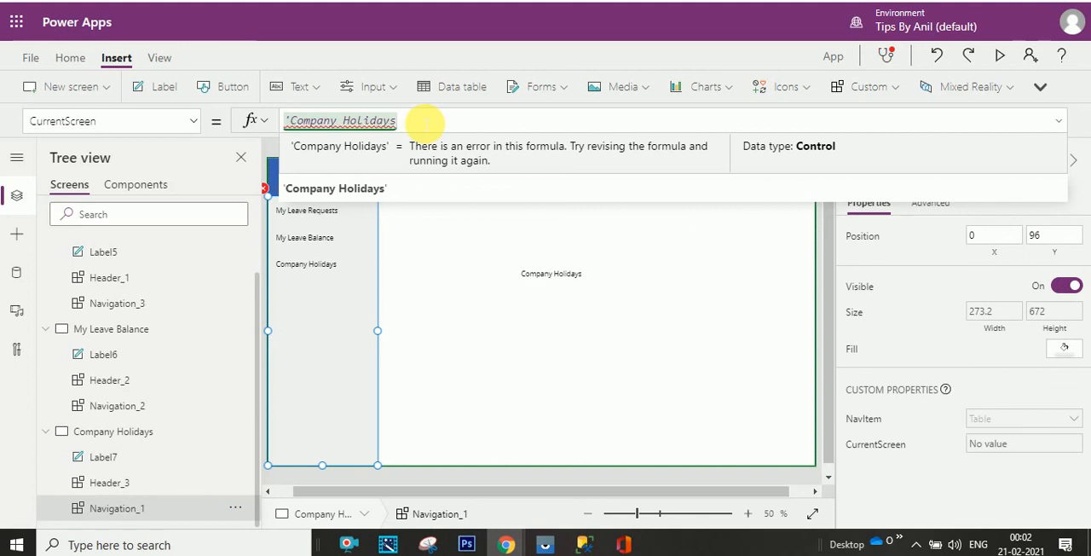
text(')
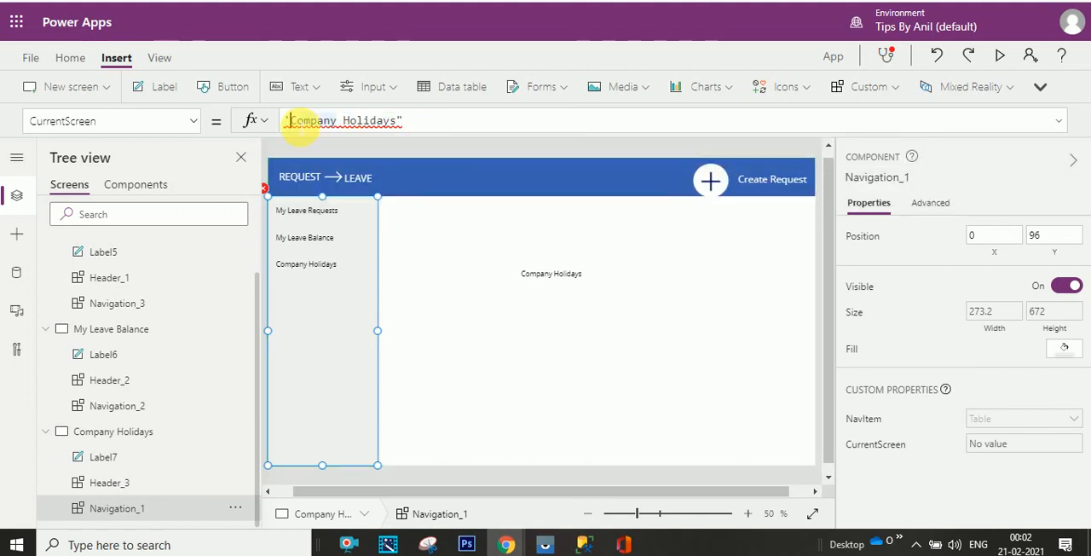
key(BackSpace)
text(")
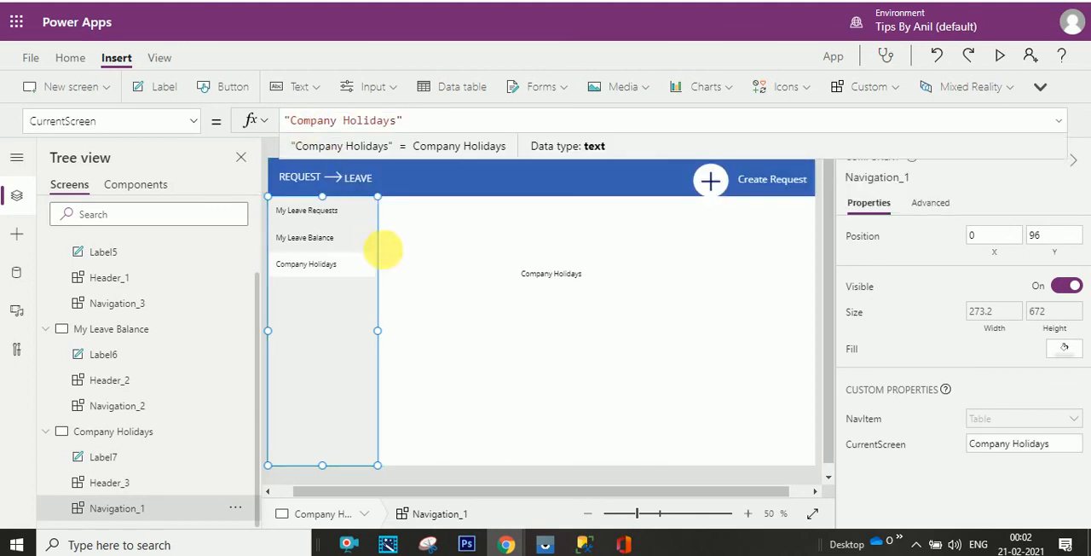
- Preview the app and switch between the My Leave Balance, My Leave Requests and Company Holidays screens to check the navigation highlighting
click(998, 55)
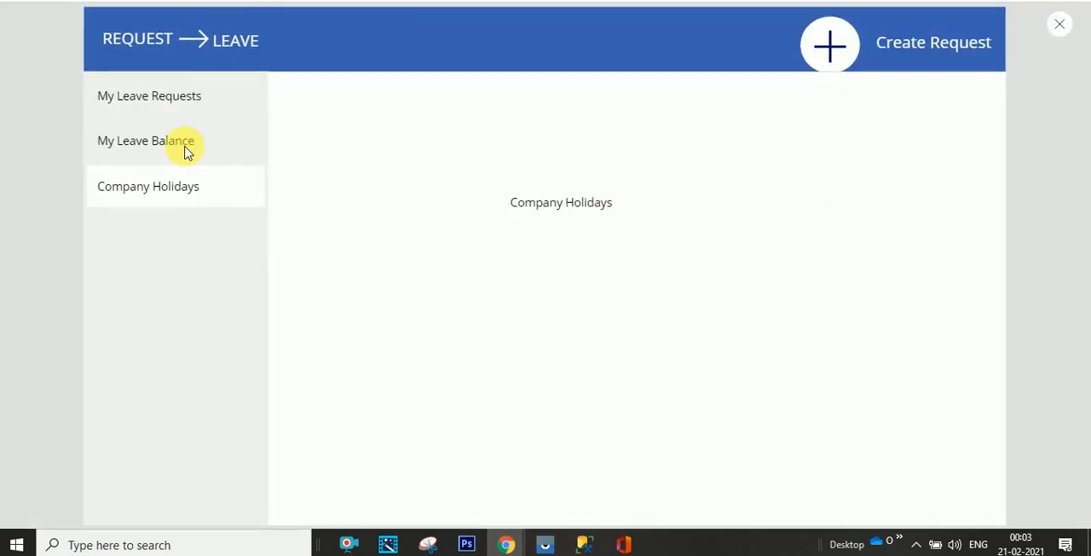
click(171, 141)
click(171, 99)
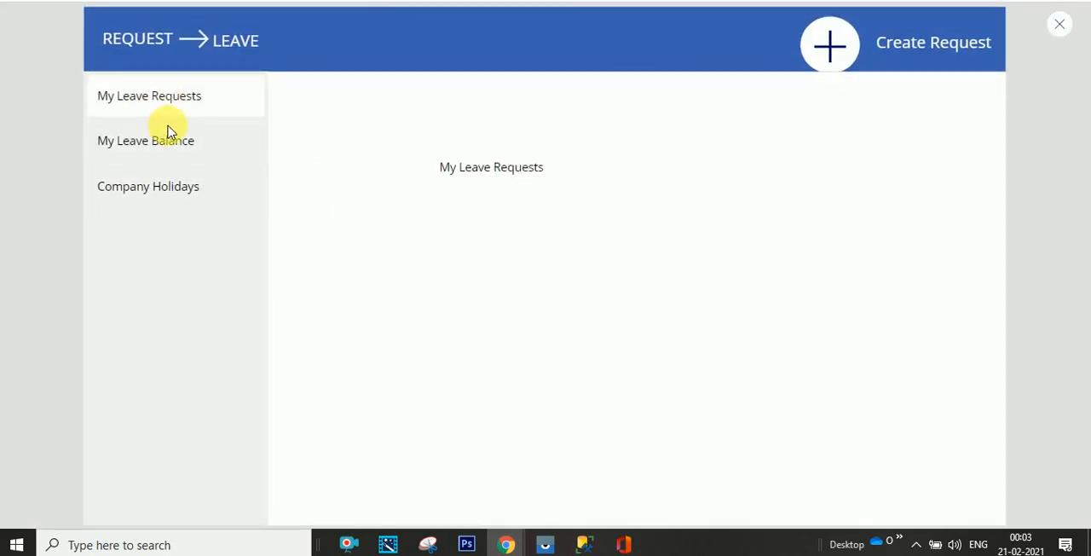
click(173, 140)
click(166, 185)
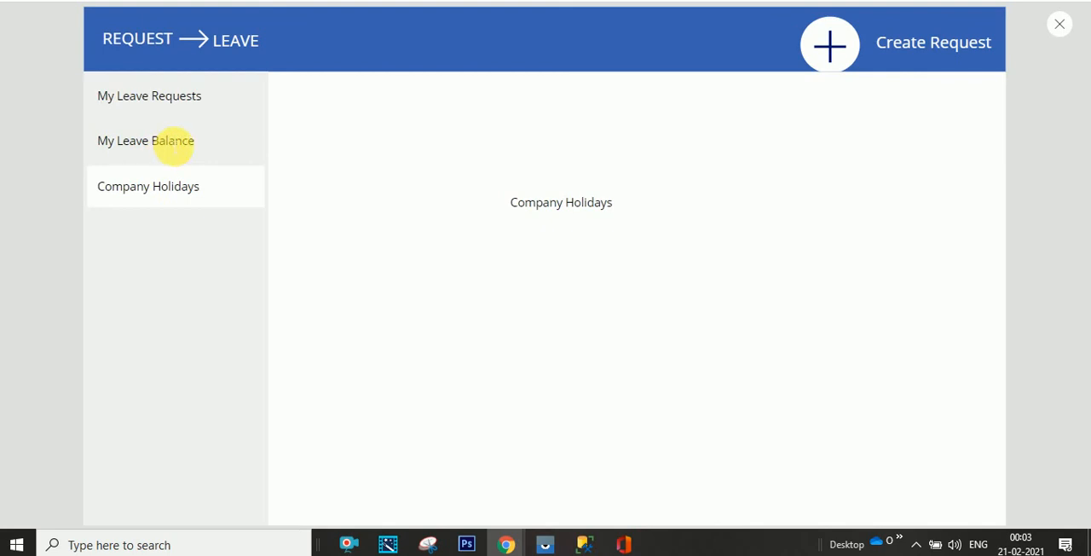
click(173, 142)
click(175, 101)
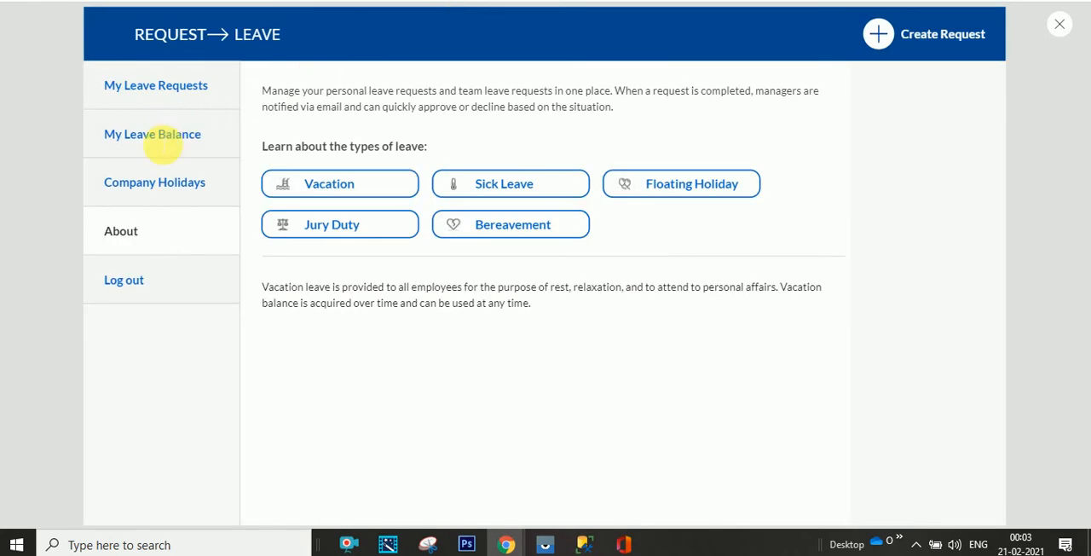
- Compare the selected item's text colour in the reference leave request app on My Leave Balance and My Leave Requests, and close the app preview
click(174, 138)
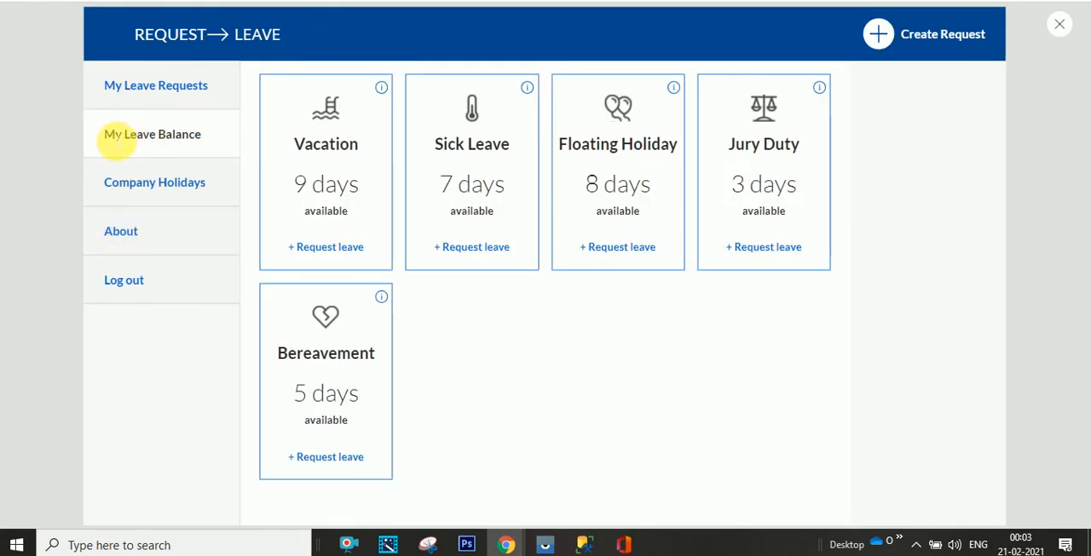
drag(111, 143, 207, 139)
click(175, 87)
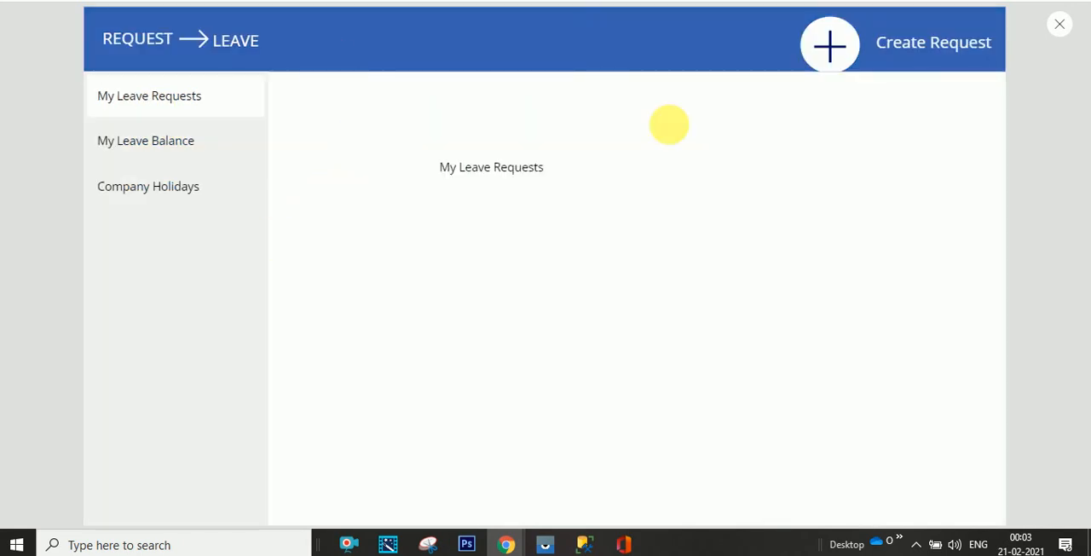
click(1058, 25)
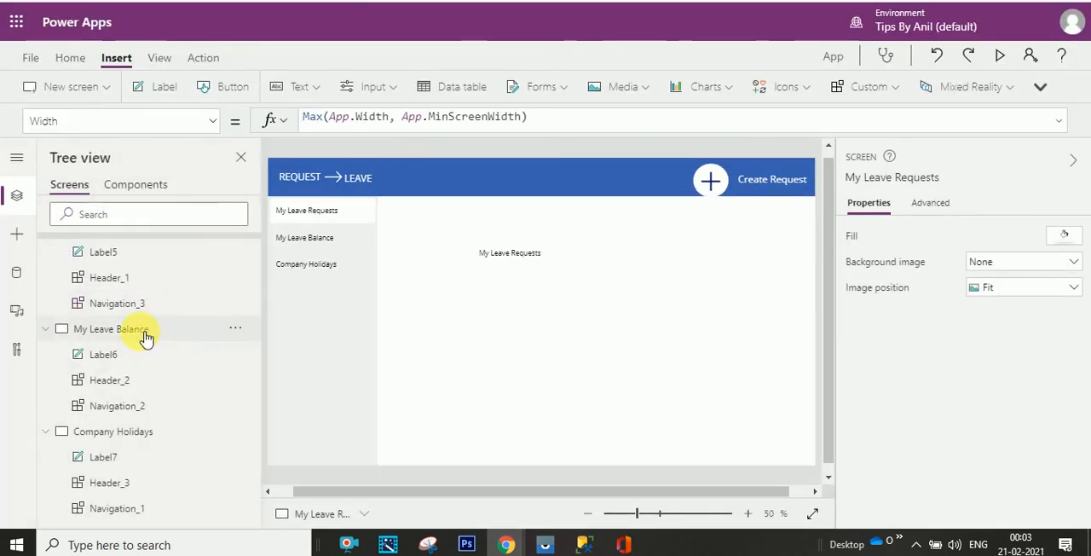
- Start the Color formula of the label in the Navigation component's gallery with If(ThisItem.Title=Navigation.CurrentScreen
click(159, 191)
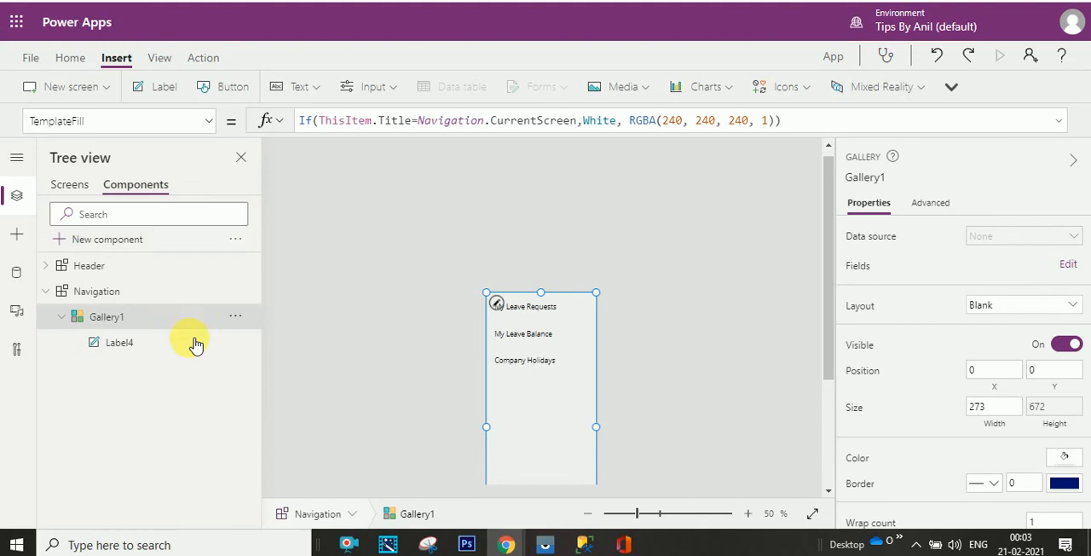
click(143, 349)
click(209, 123)
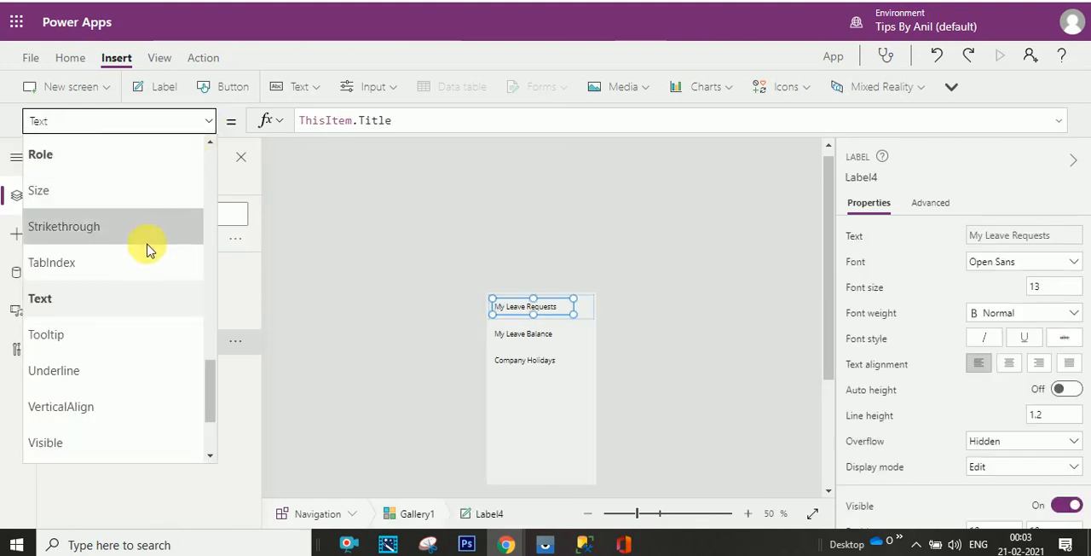
drag(204, 397, 205, 214)
click(209, 219)
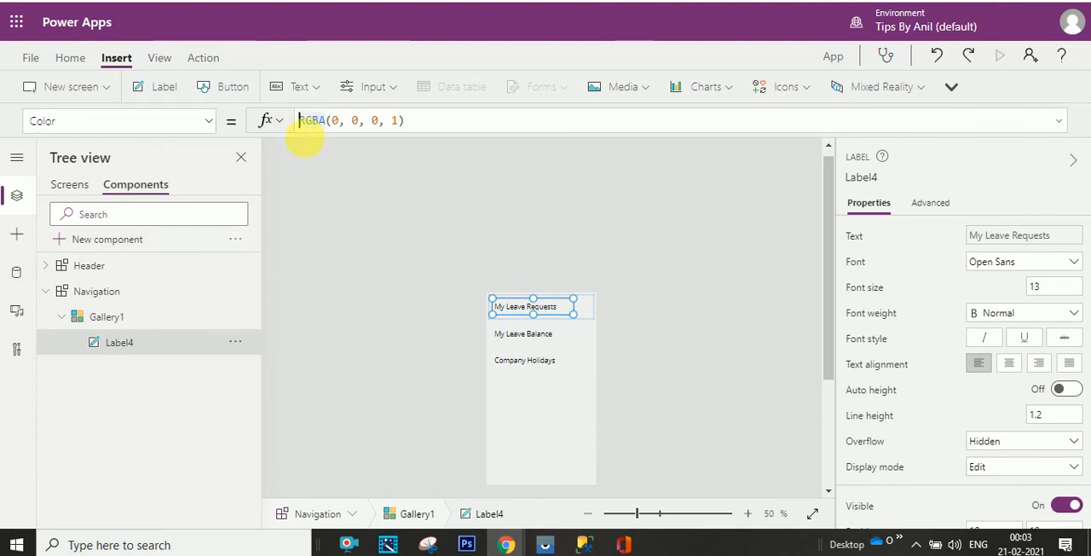
double_click(307, 121)
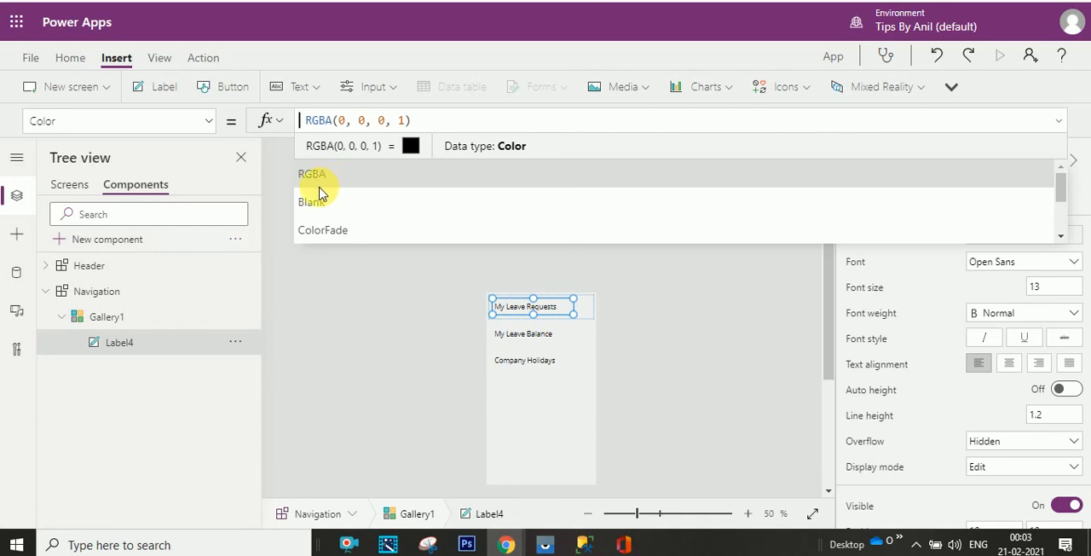
scroll(308, 198, down, 1)
text(if )
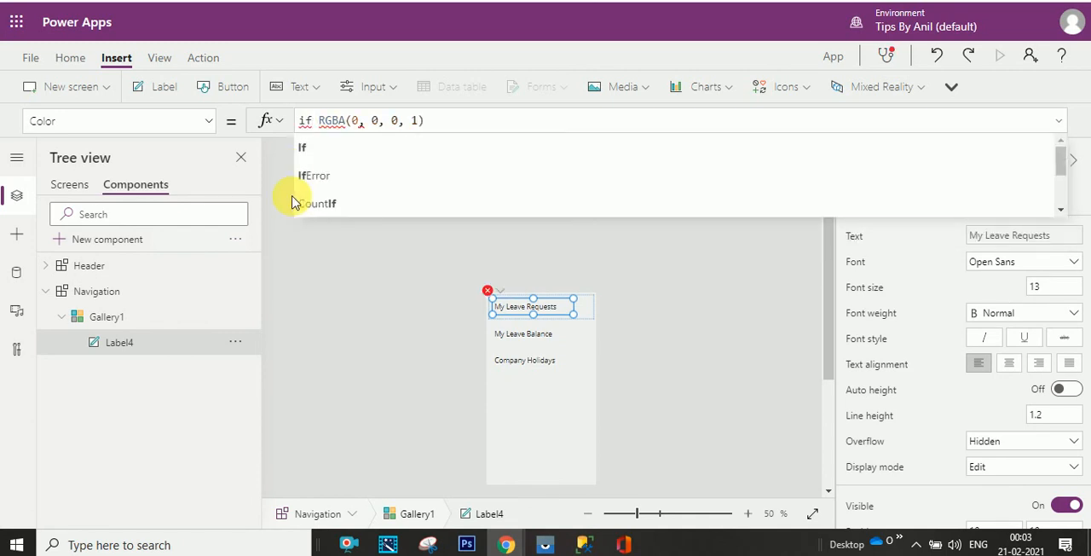
text((thi)
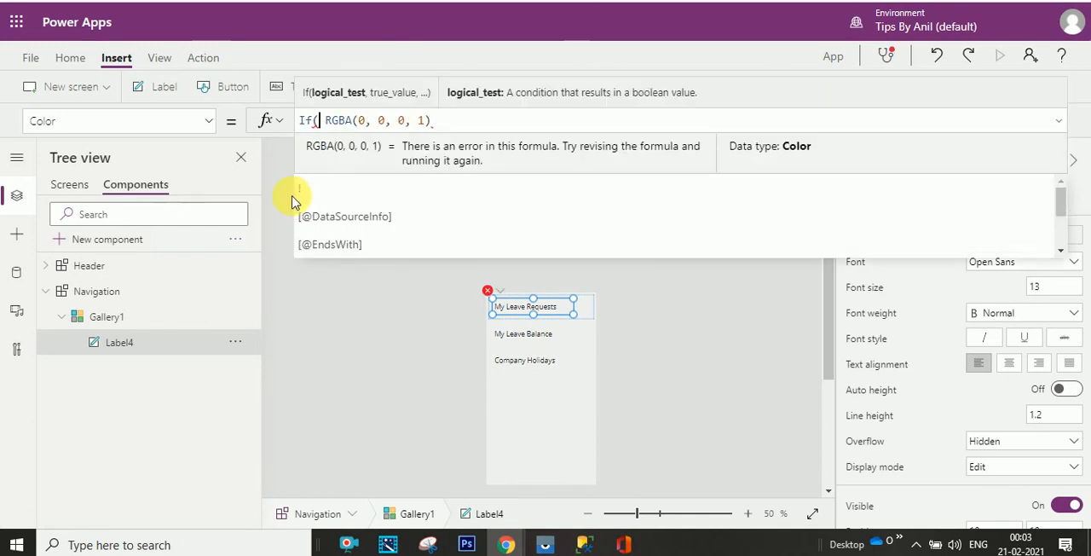
text(s)
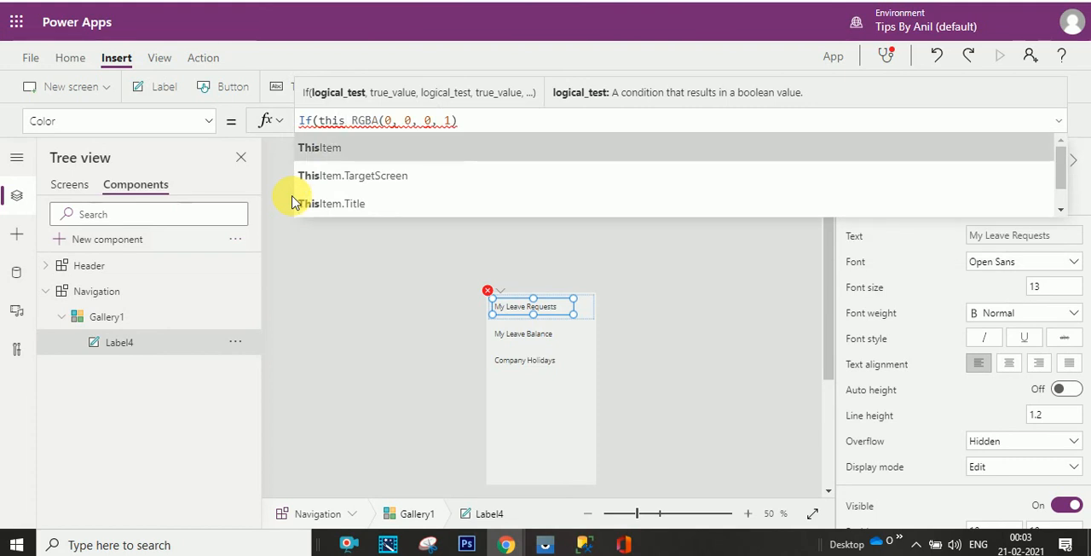
key(Tab)
text(.tit)
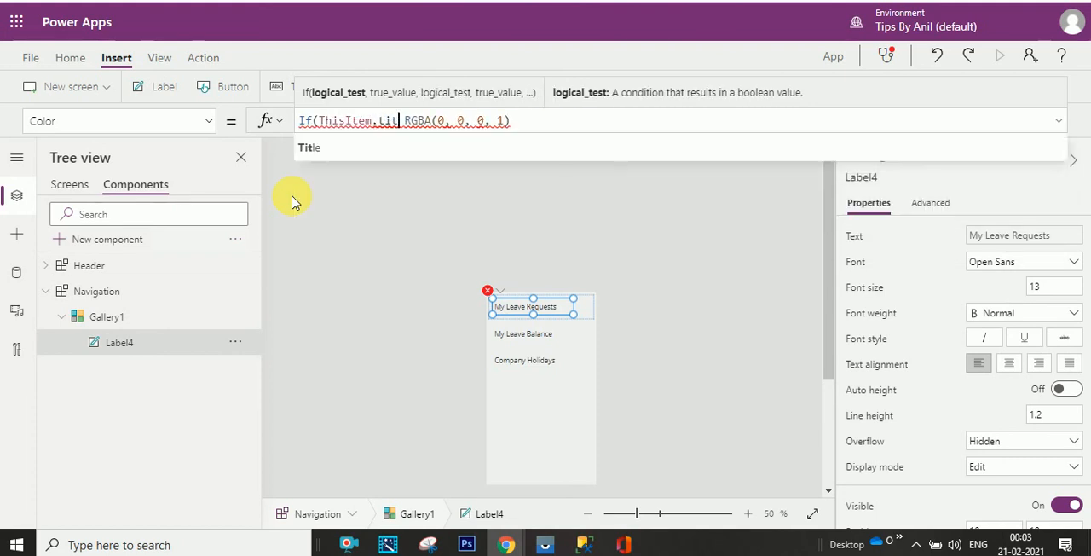
key(Tab)
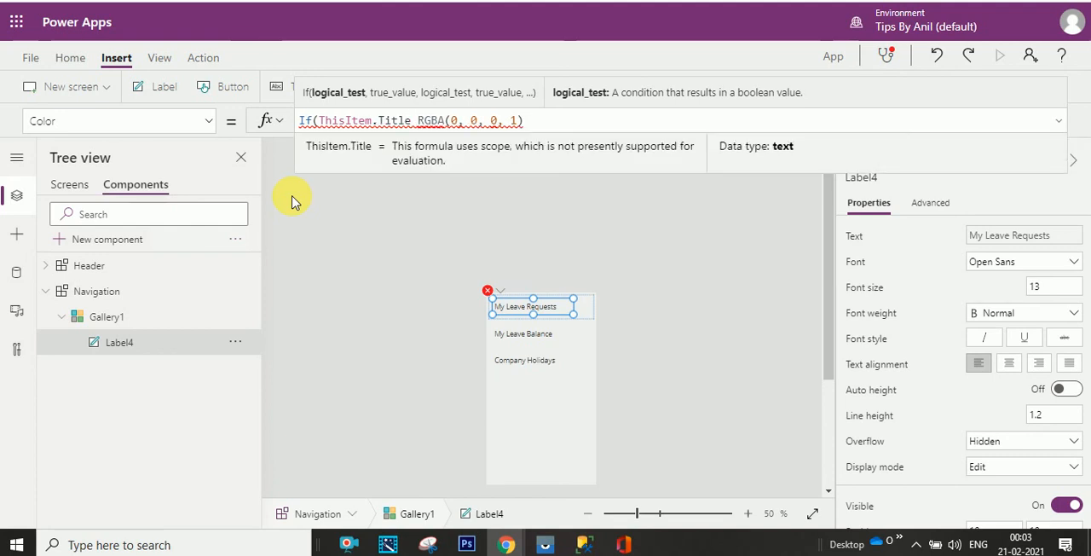
text(=)
text(naviga)
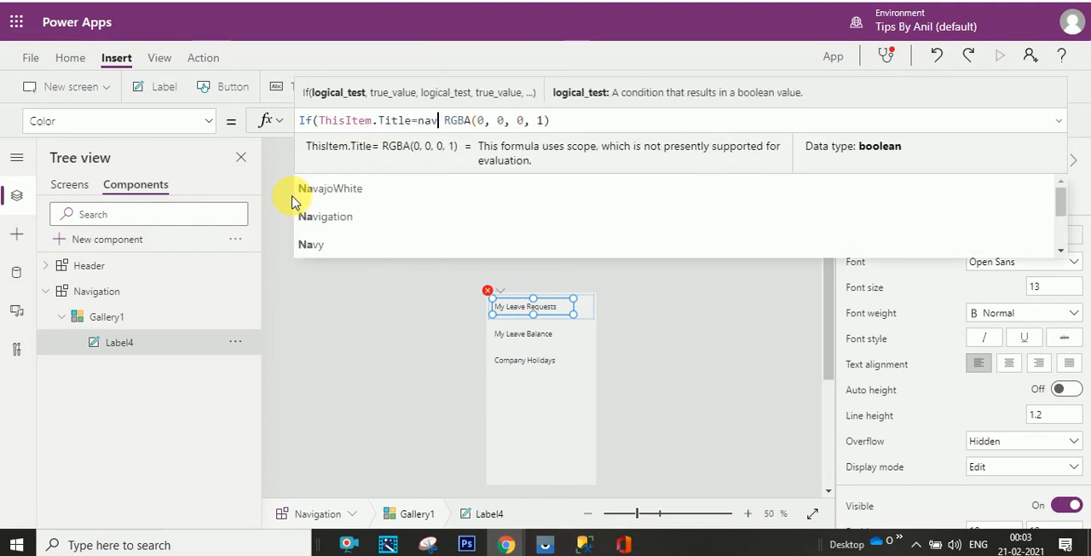
key(Tab)
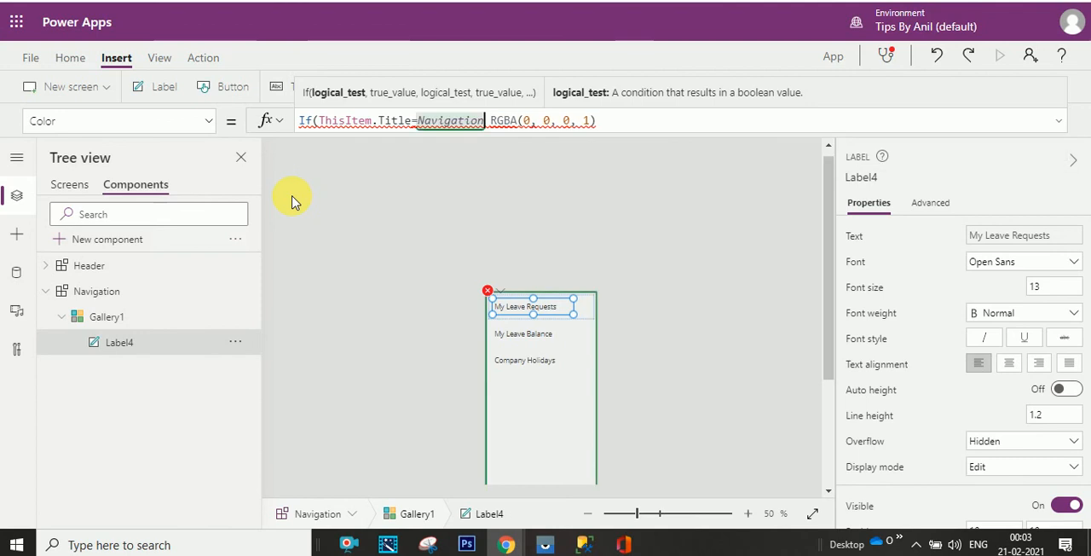
text(.cure)
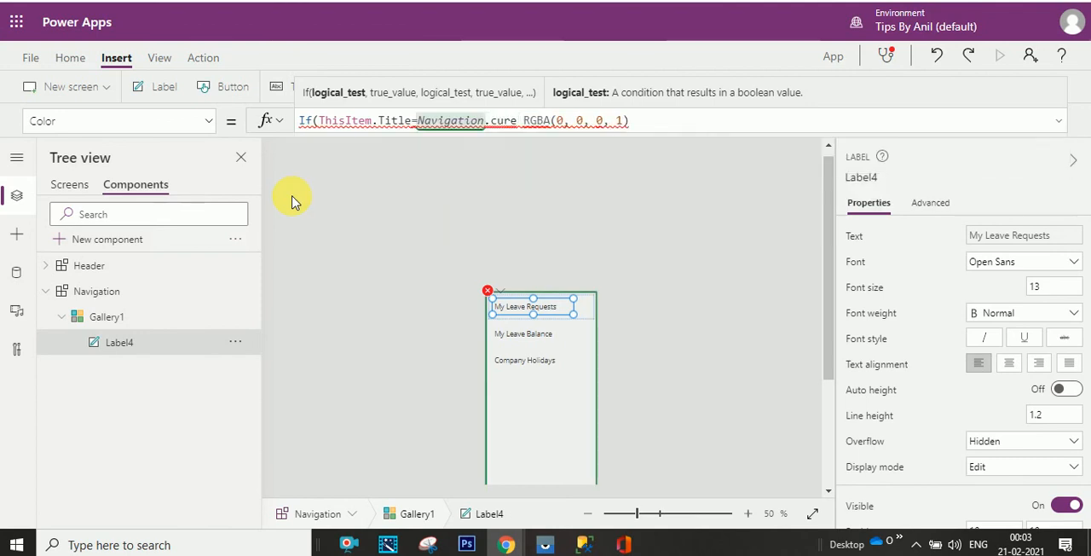
key(BackSpace)
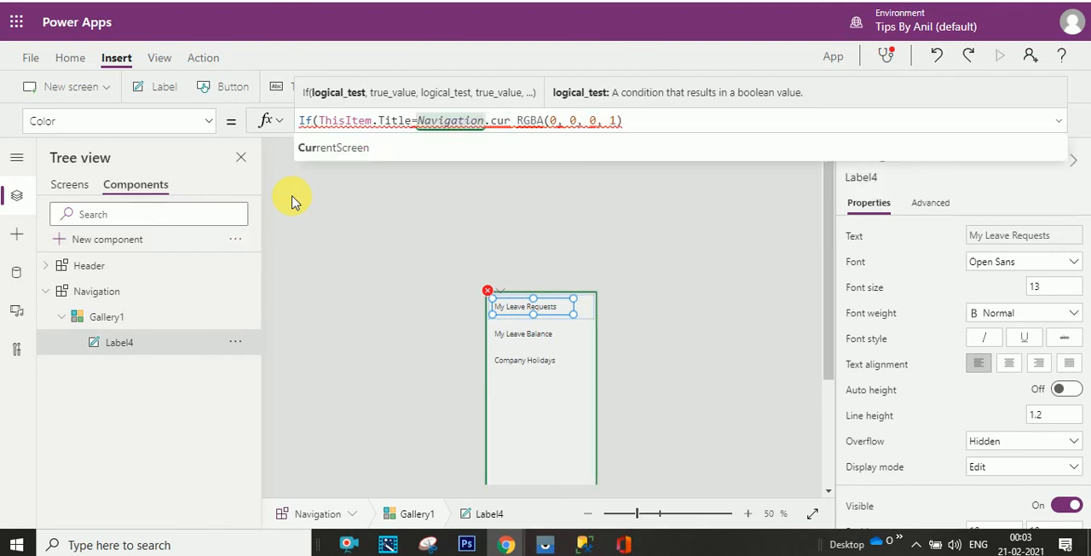
key(Tab)
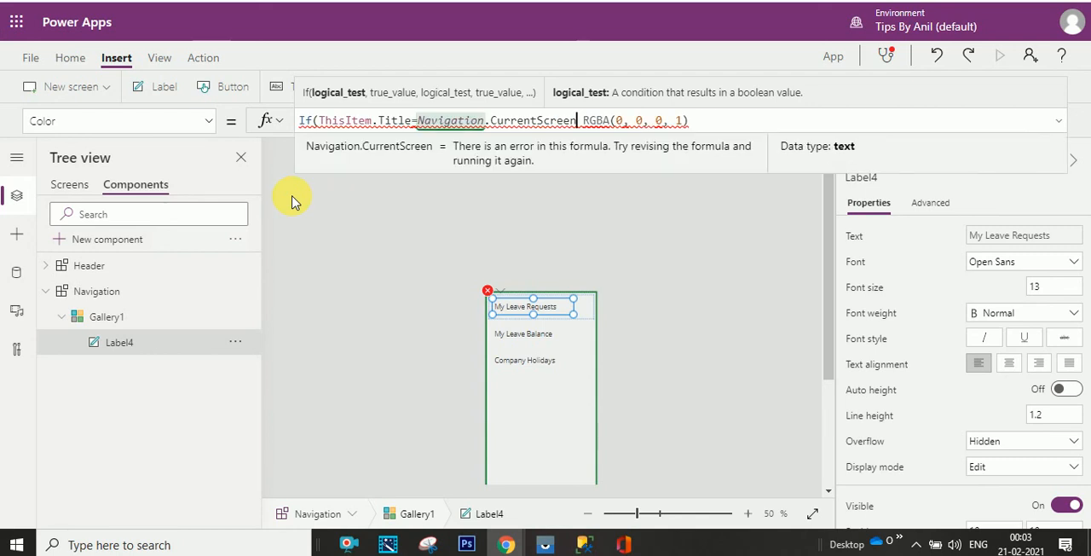
- Use Black as the formula's true value, ahead of RGBA(0, 0, 0, 1) as the else value
text(,bl)
text(ack)
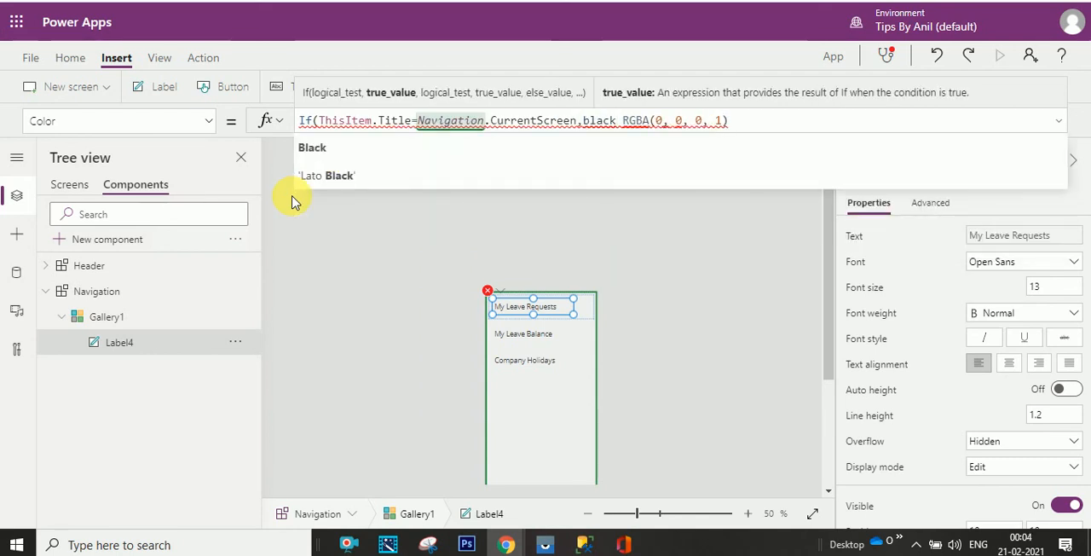
key(BackSpace)
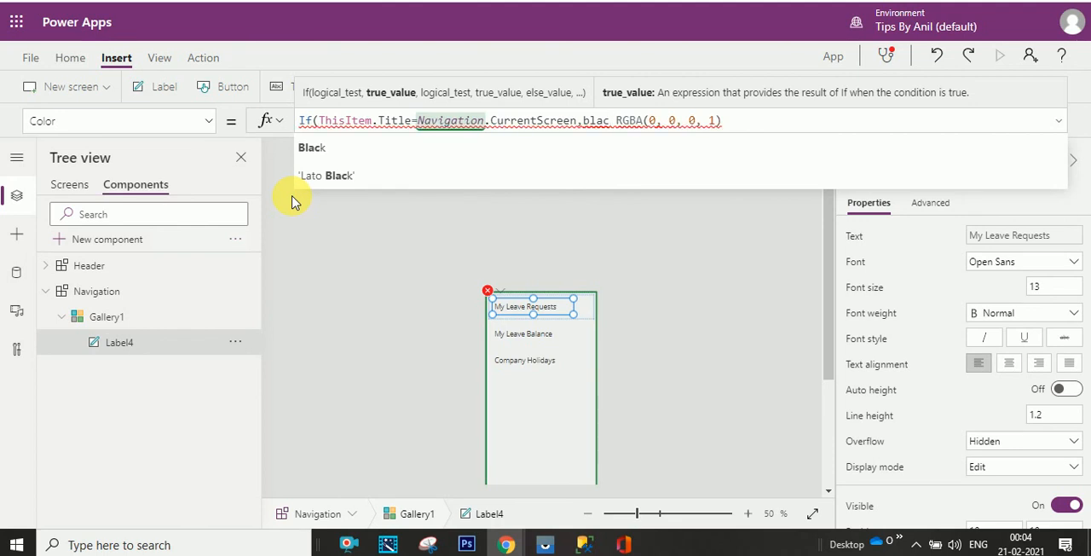
key(Tab)
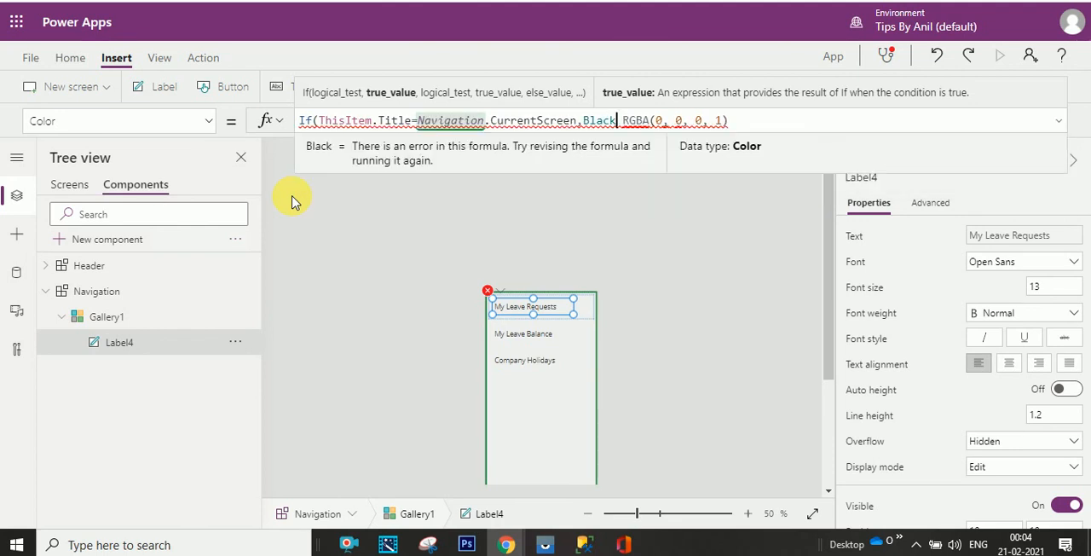
text(,)
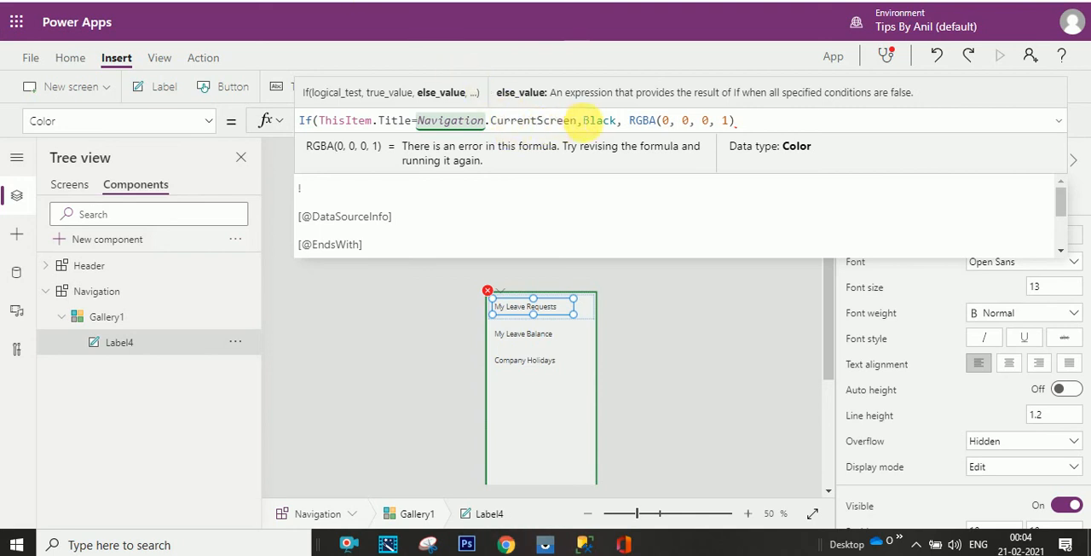
- Replace the formula's two colours with RGBA(47,41,43,1) for the current item and RGBA(10,100,204,1) otherwise, and close the If function
drag(585, 120, 738, 121)
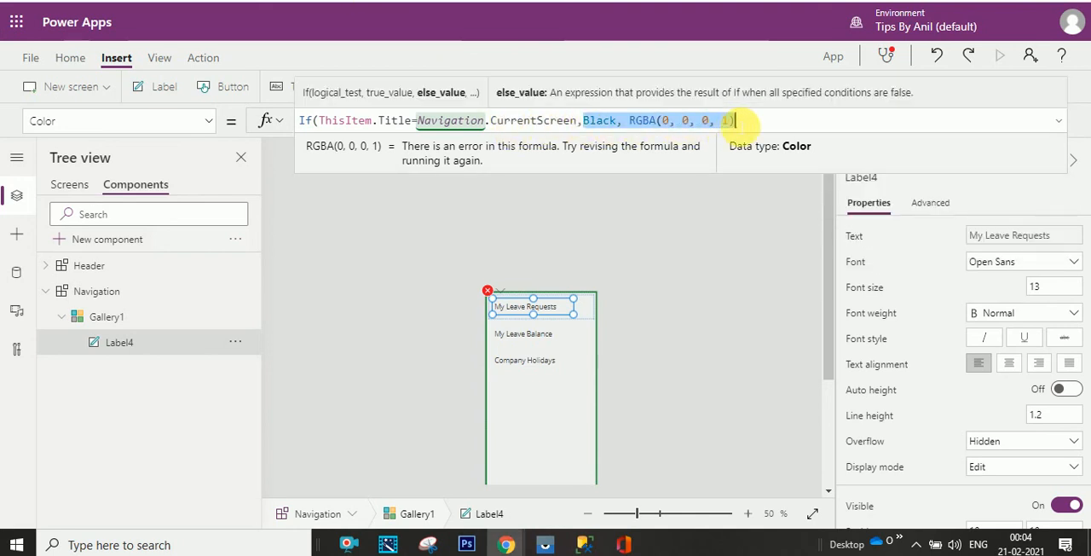
text(RGBA(47,41,43,1), RGBA(10,100,204,1))
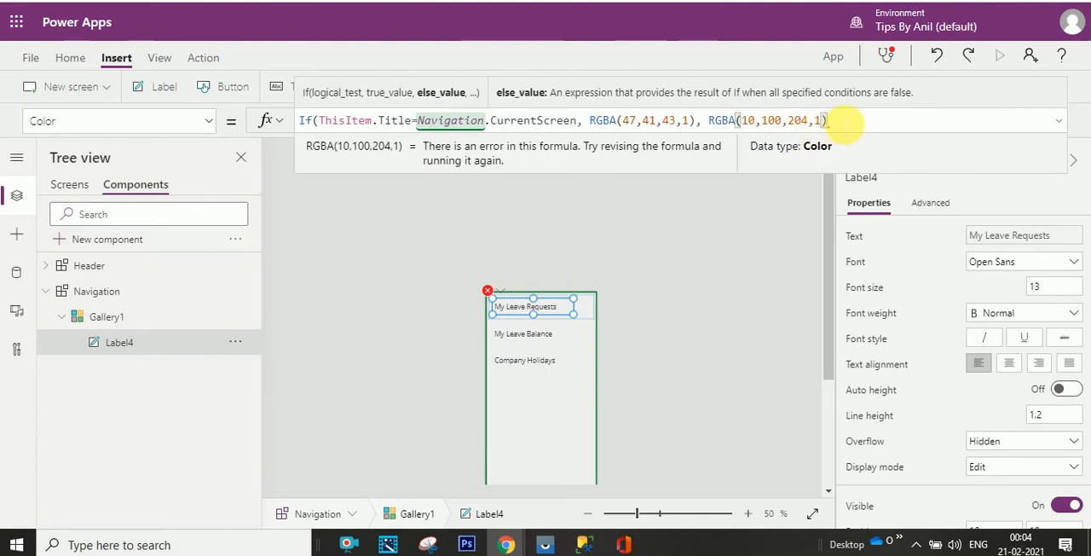
text())
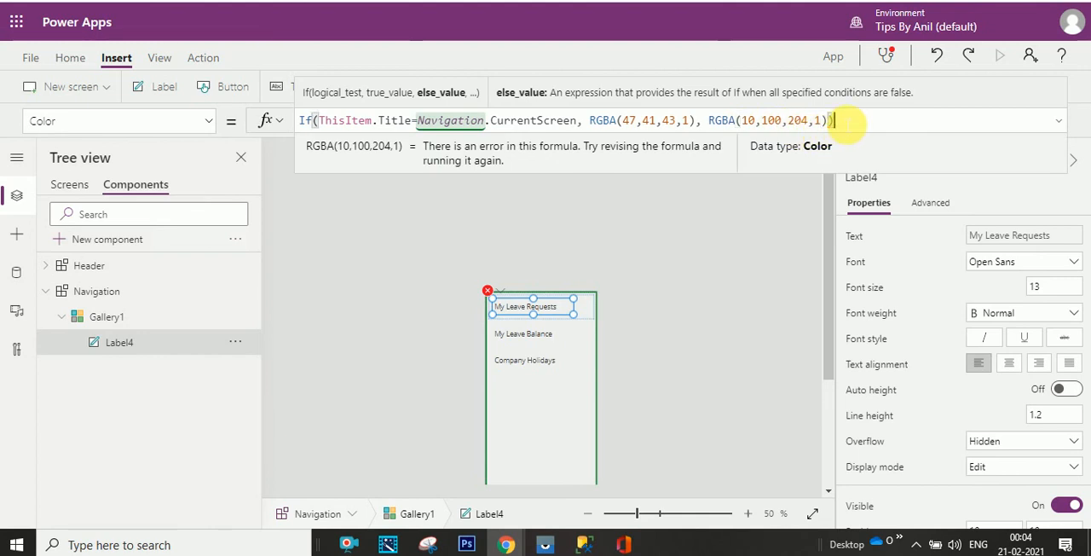
click(416, 364)
- Preview the app from My Leave Requests and switch between the three screens to check the navigation text colours
click(69, 184)
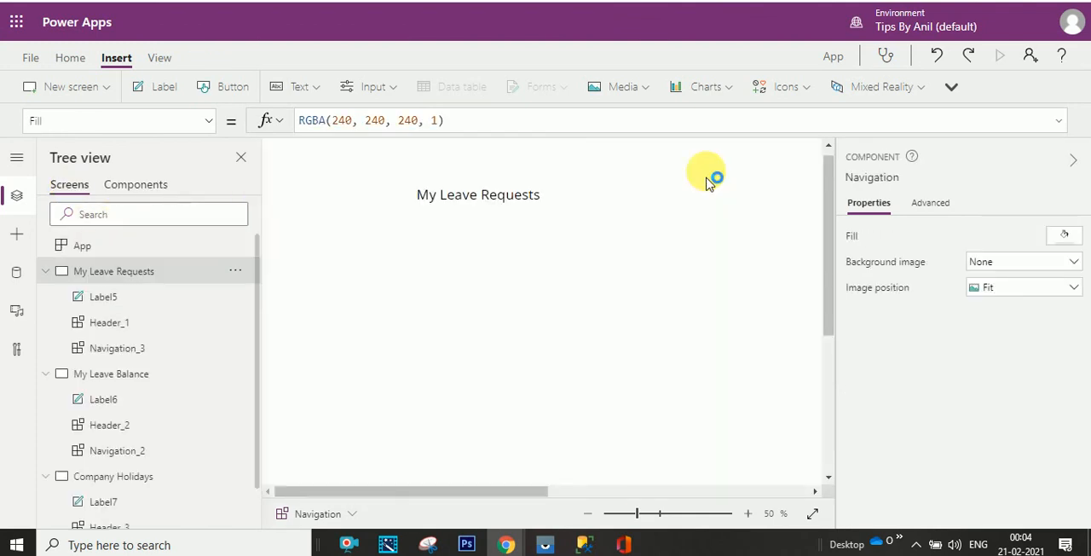
click(706, 181)
click(588, 513)
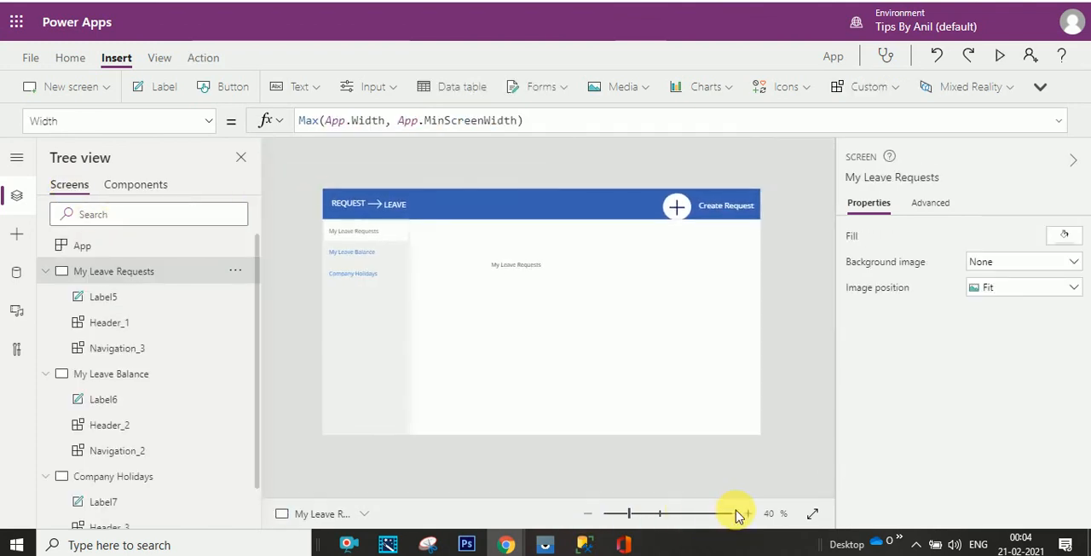
click(1000, 54)
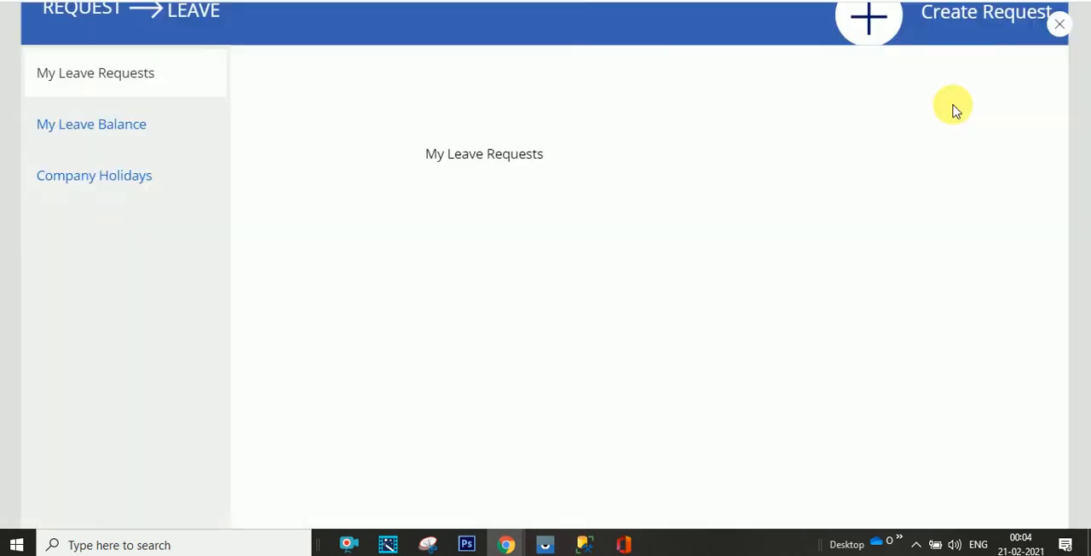
click(213, 151)
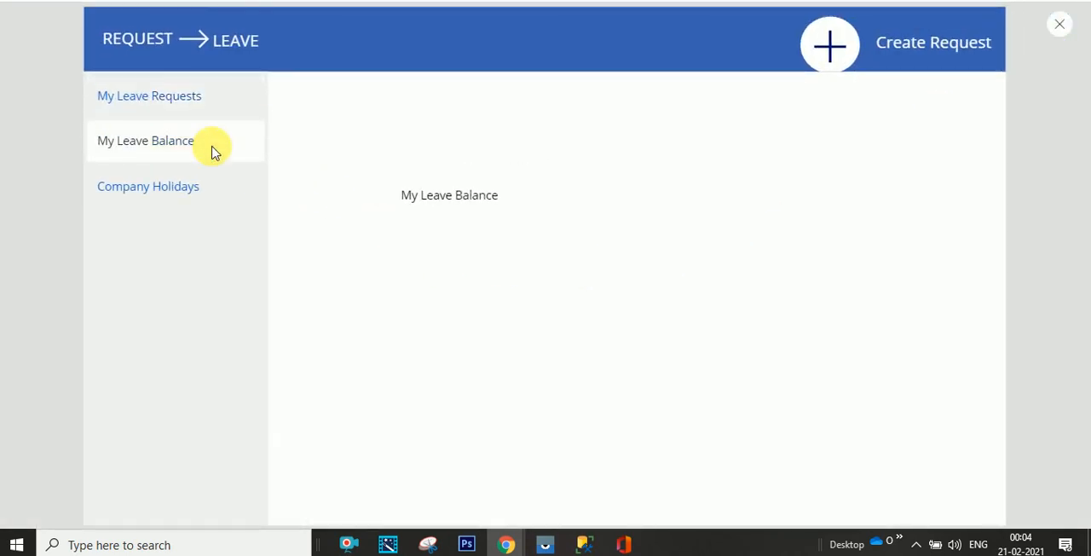
click(212, 190)
click(195, 151)
click(202, 102)
click(196, 147)
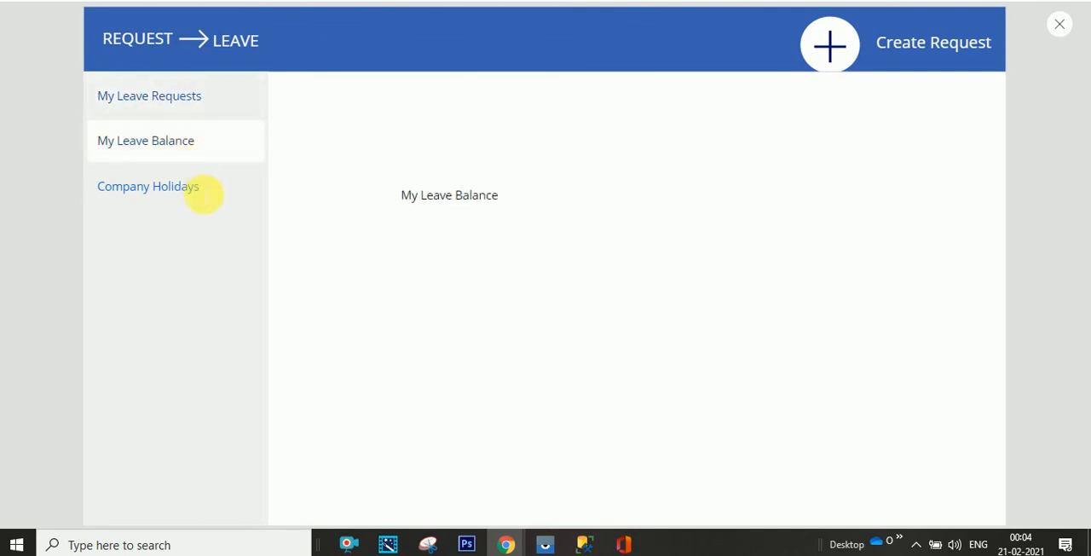
click(201, 199)
click(202, 150)
click(206, 109)
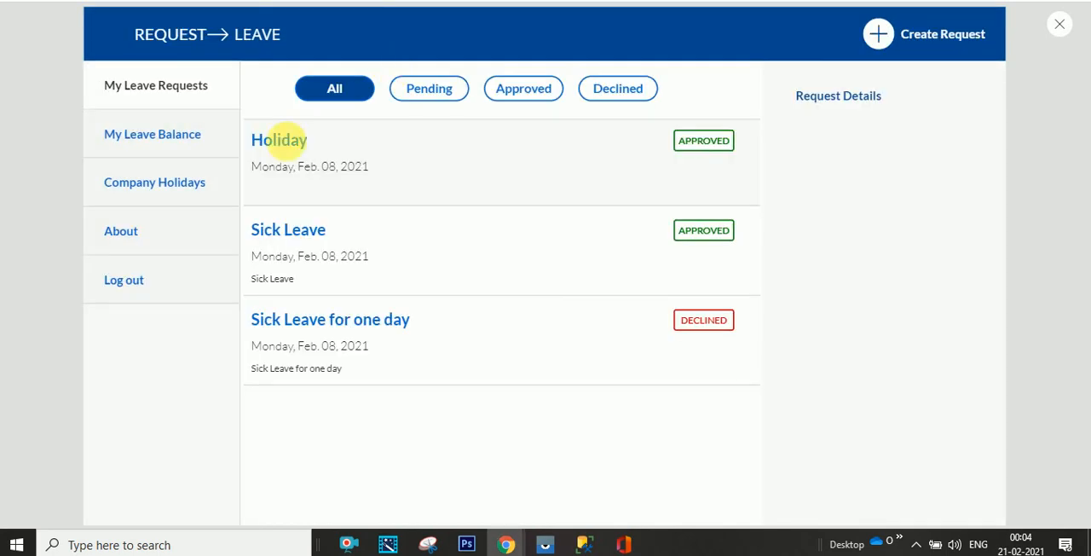
- Go through My Leave Balance, Company Holidays, About and Log out in the reference leave request app to compare its navigation
click(166, 145)
click(171, 202)
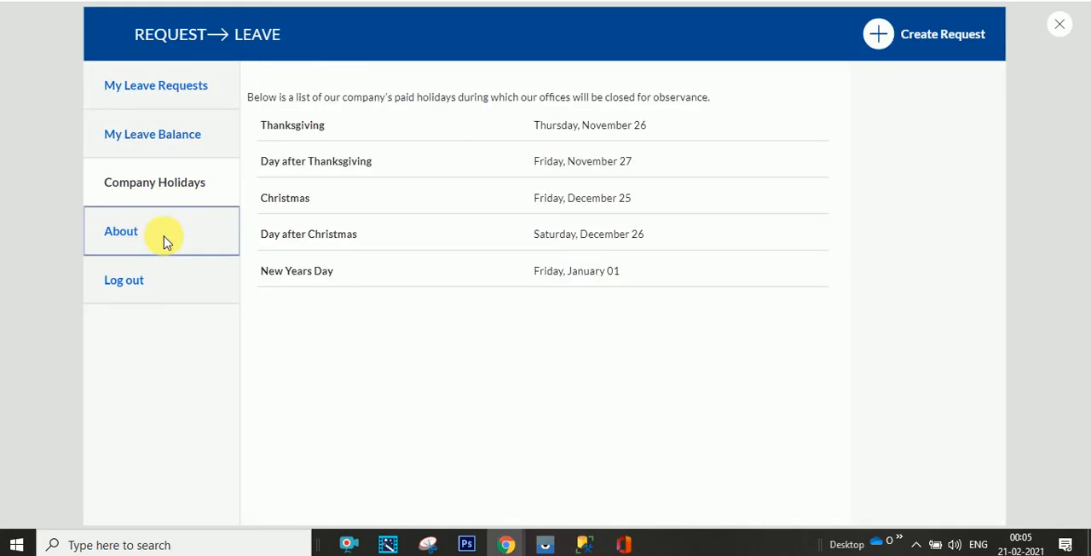
click(166, 237)
click(166, 273)
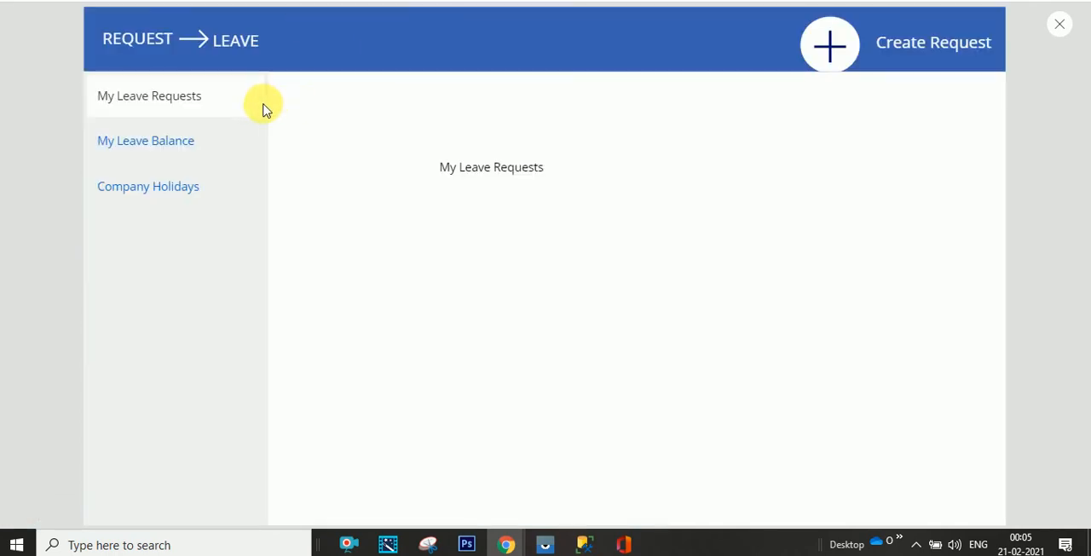
- Recheck the selected item's colours in the new app's preview across all three screens, and close the preview
click(227, 148)
click(221, 180)
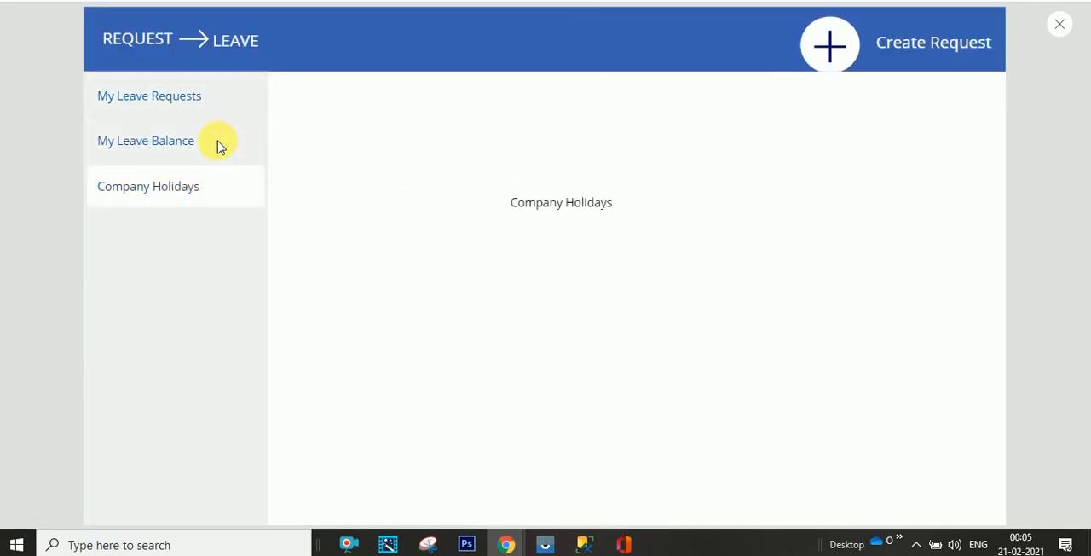
click(219, 143)
click(227, 101)
click(219, 143)
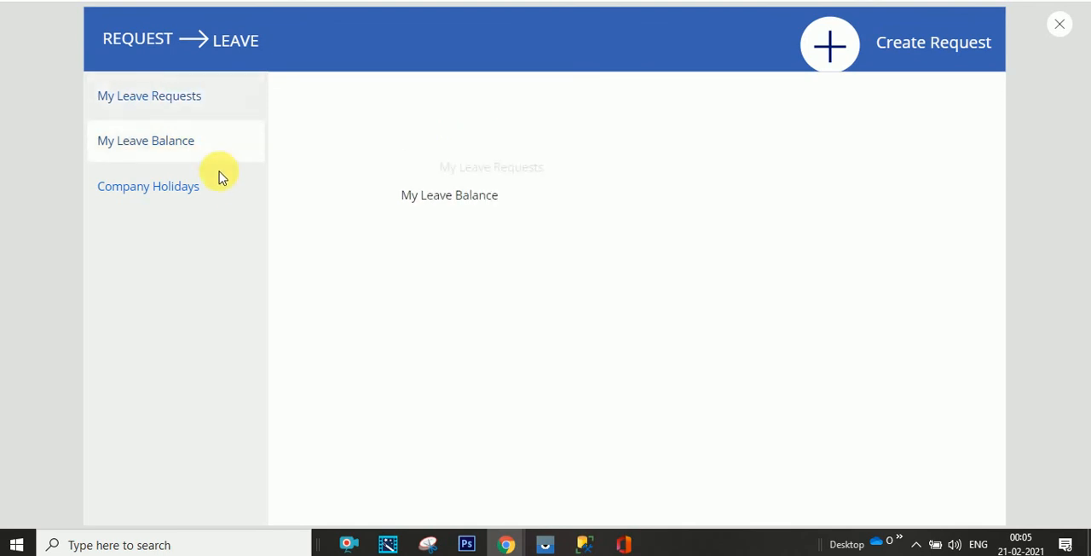
click(218, 187)
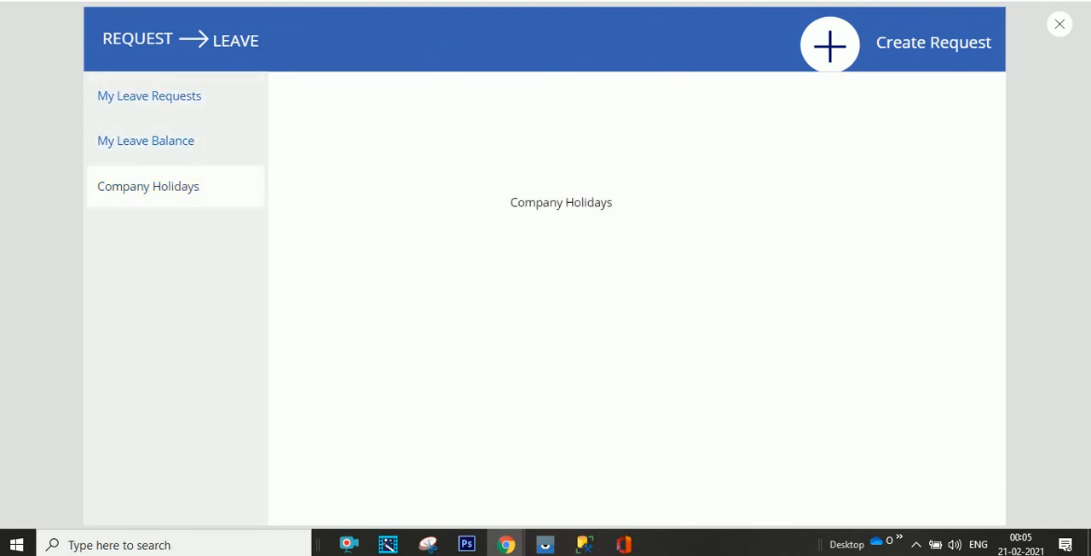
click(1061, 27)
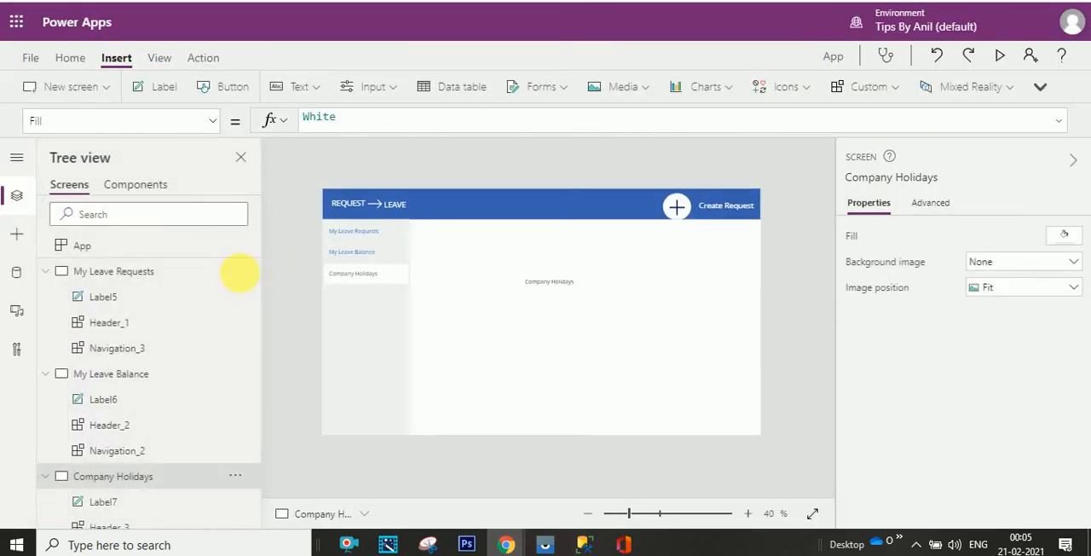
- Open the Navigation component in the editor, and return to the reference leave request app's login screen
click(171, 194)
click(195, 295)
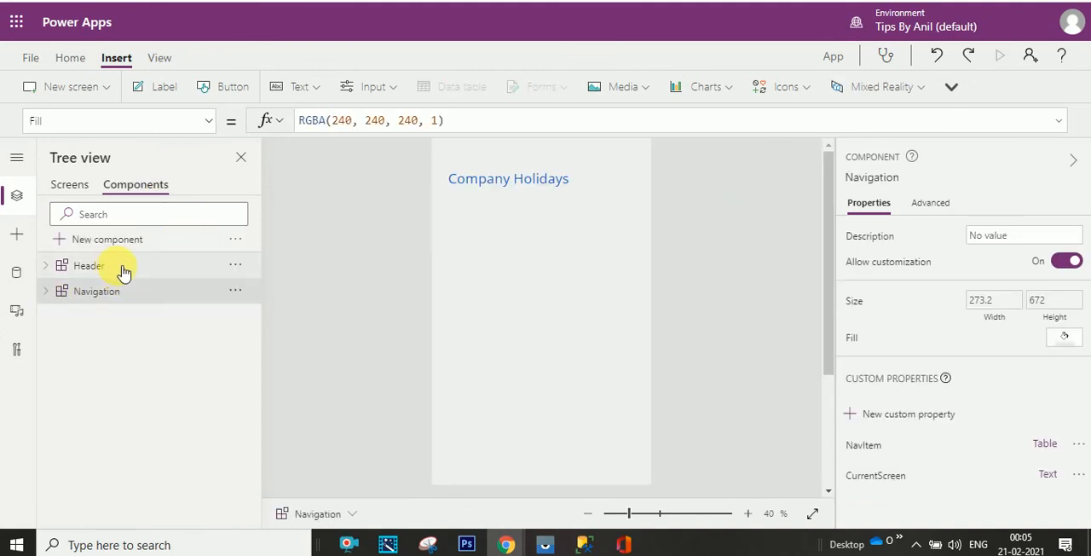
key(F5)
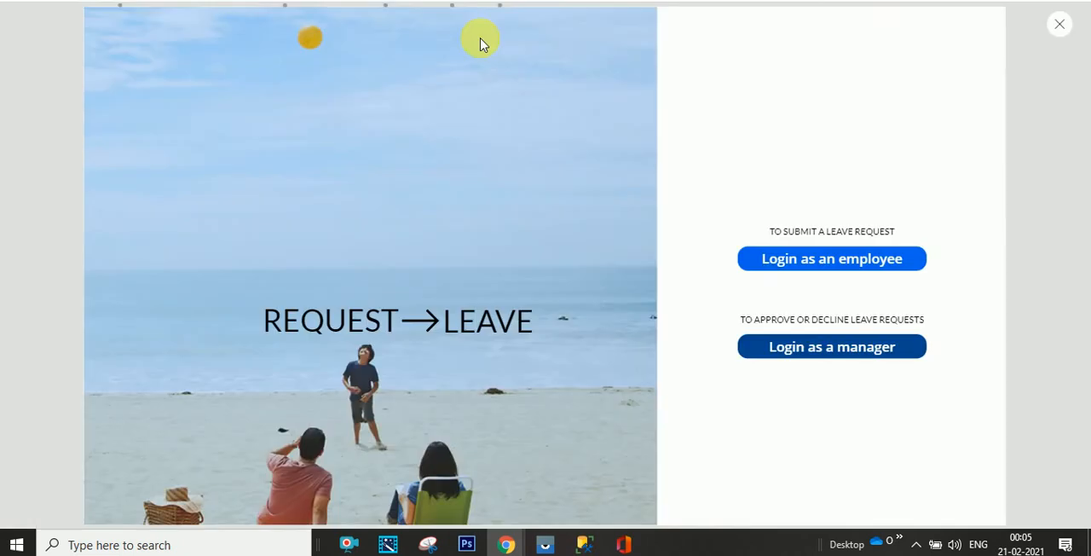
- Close the reference leave request app's preview, and switch to the new app's editor from its Navigation component back to its screens
click(1059, 25)
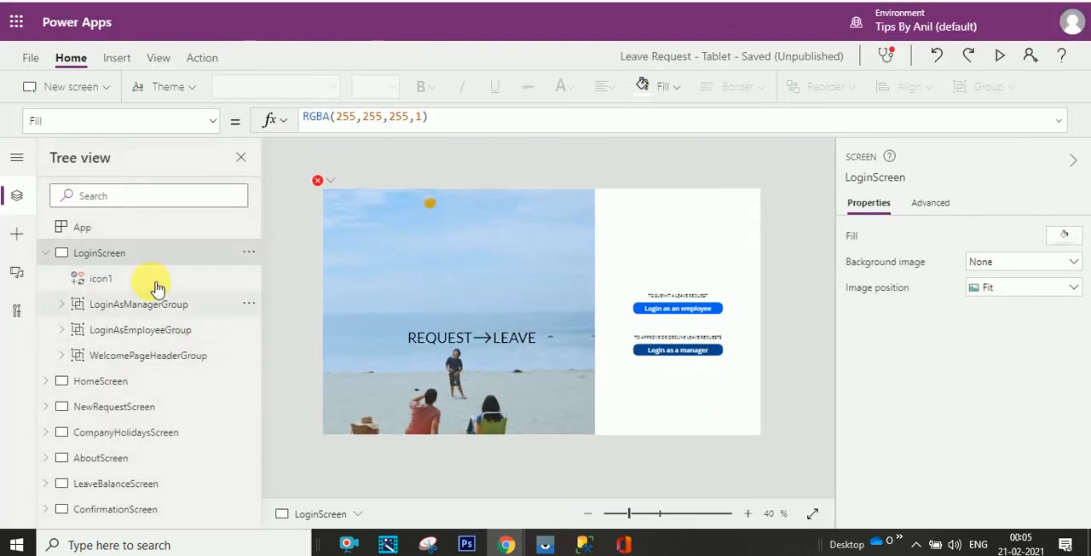
click(48, 254)
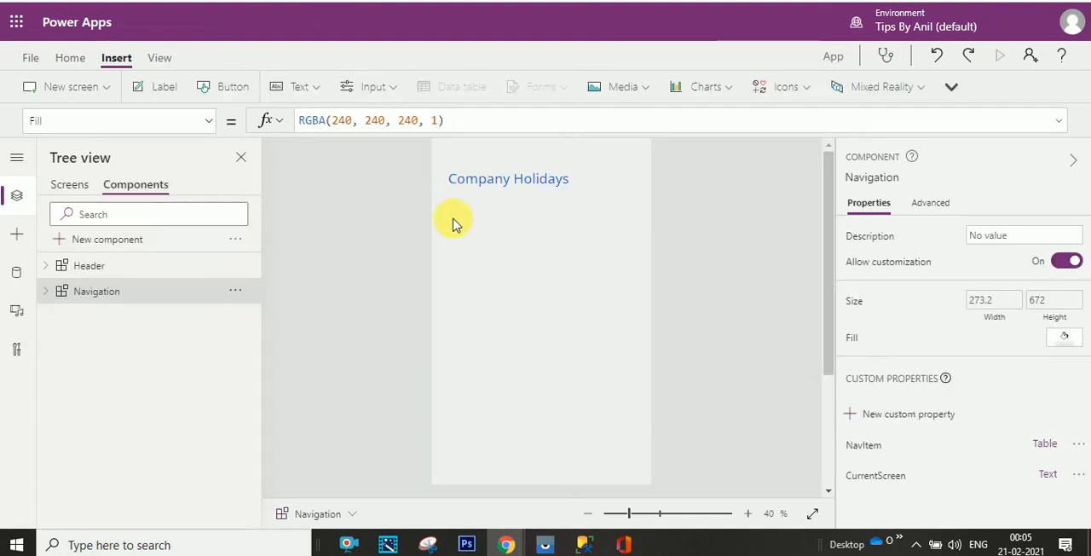
click(748, 513)
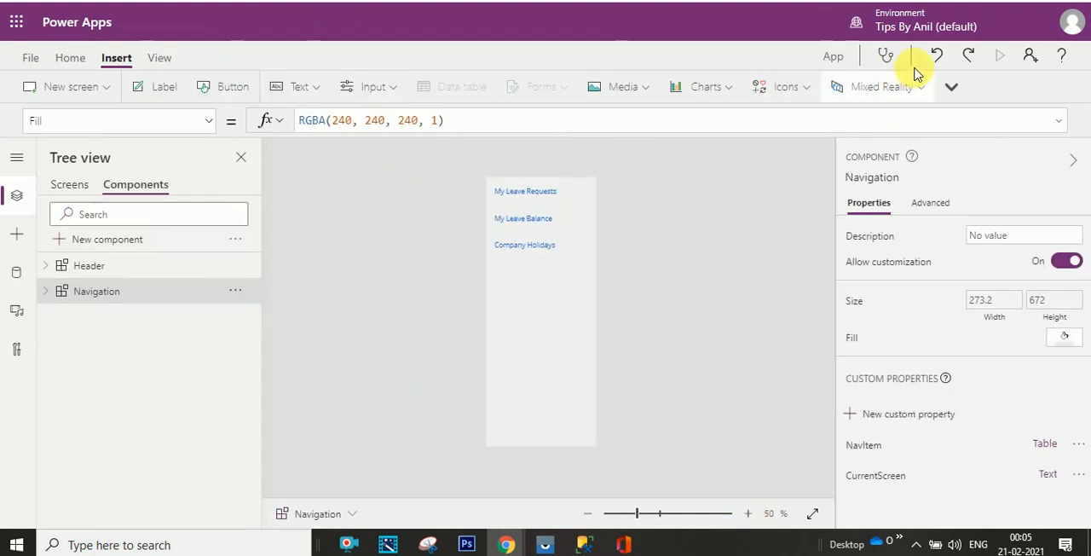
click(70, 185)
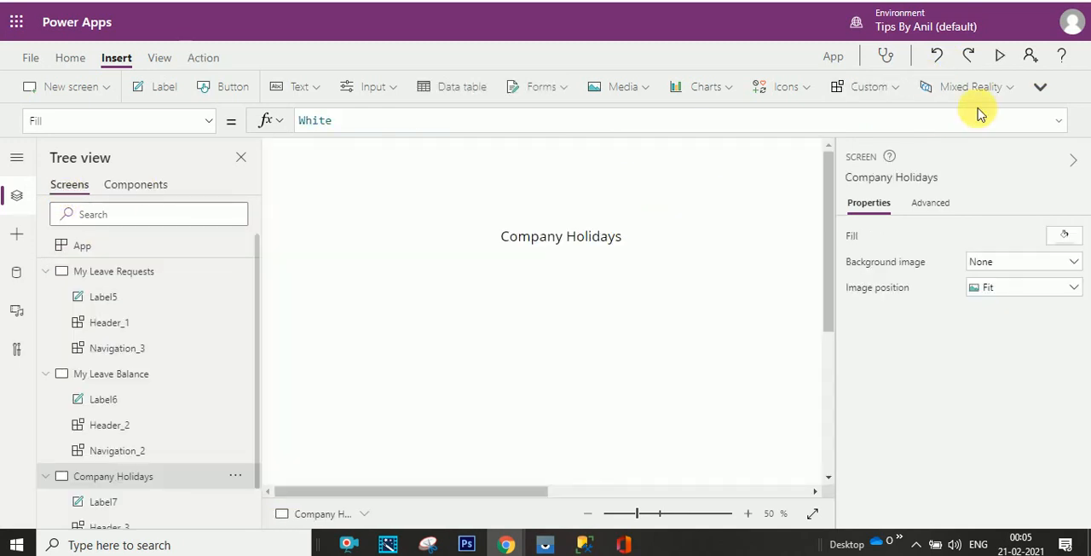
- Preview the app from Company Holidays and cycle through the three navigation items to check the selected item's highlighting, ending on My Leave Requests
click(999, 55)
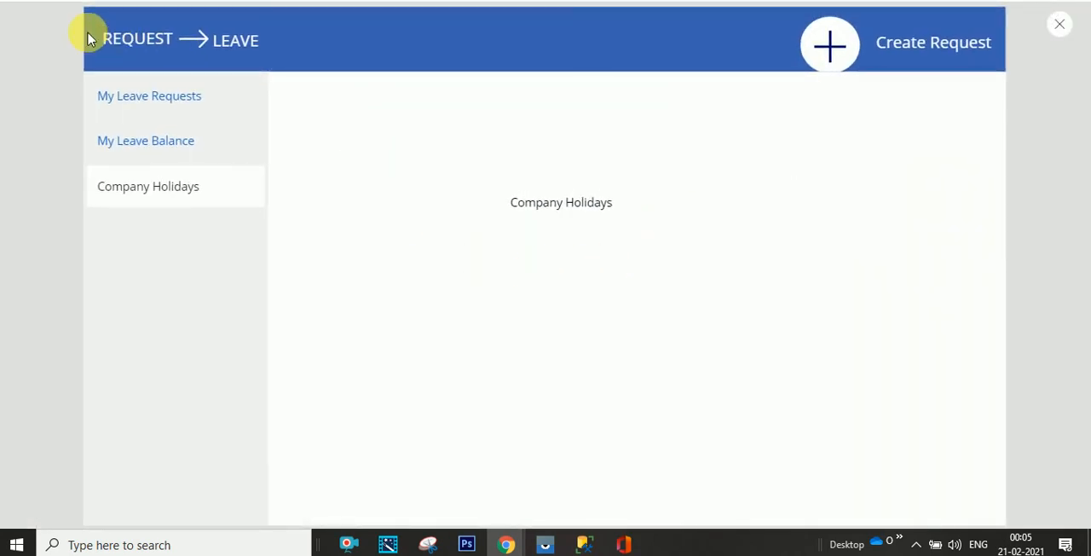
click(224, 118)
click(215, 152)
click(215, 190)
click(216, 114)
click(214, 154)
click(214, 185)
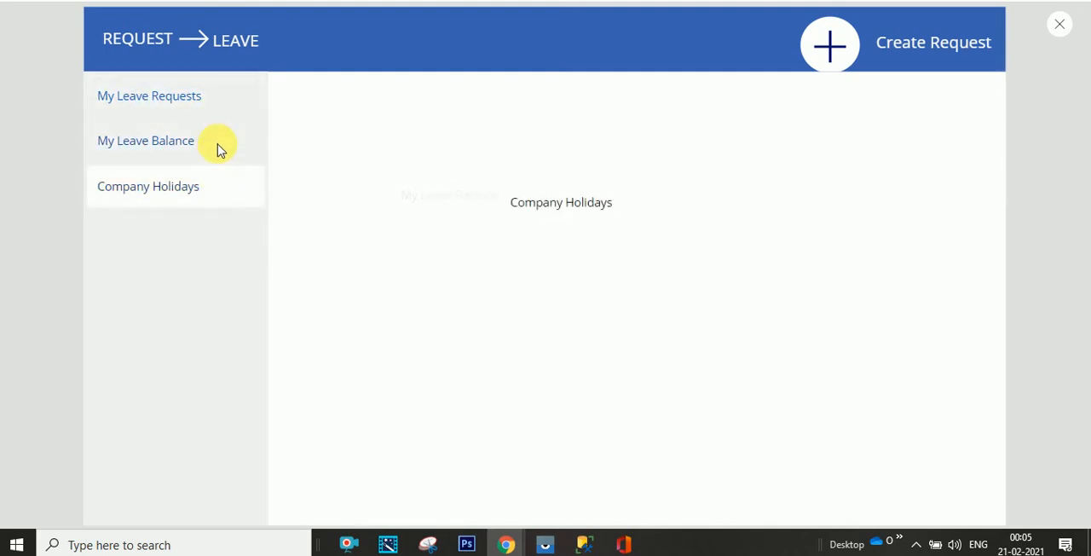
click(220, 149)
click(219, 110)
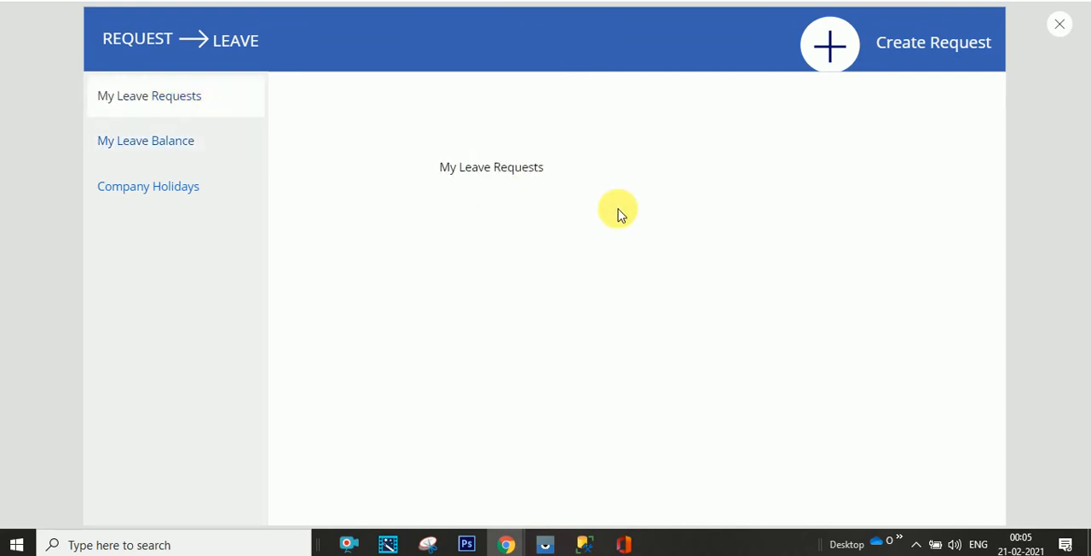